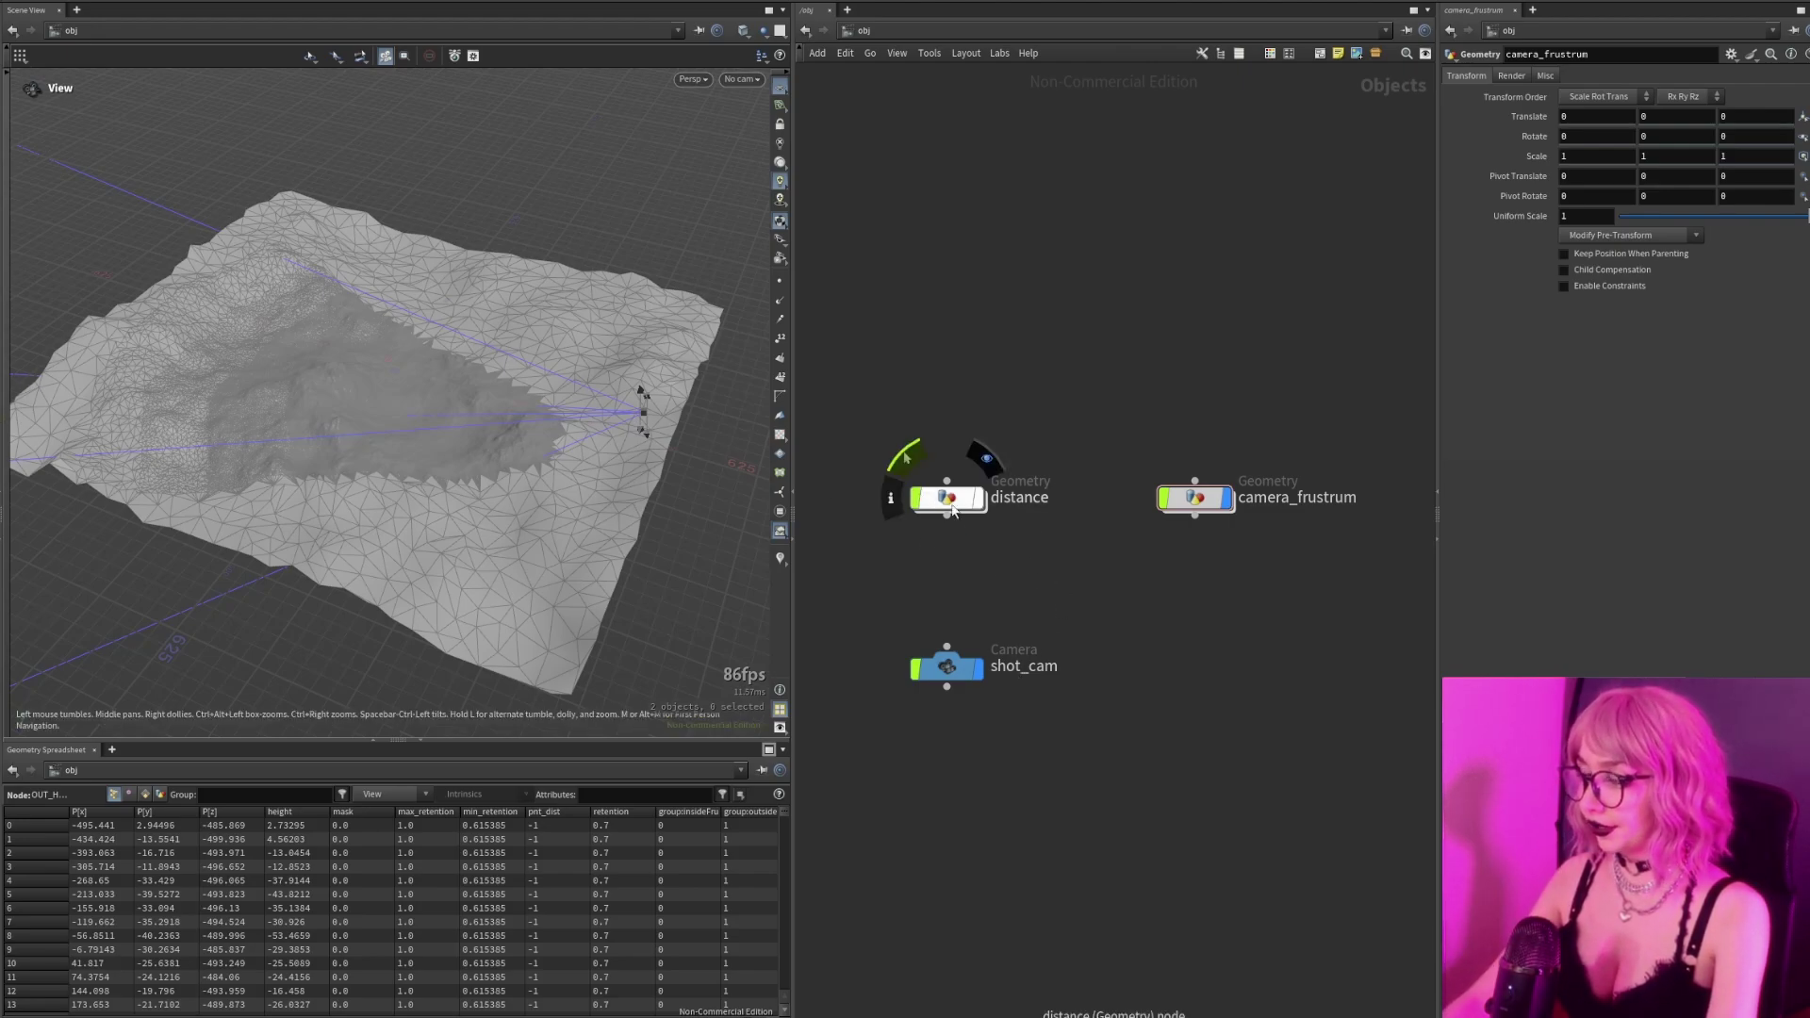
# View the camera_frustrum terrain mesh through the shot_cam camera.
pyautogui.moveTo(522, 414); pyautogui.dragTo(470, 448)
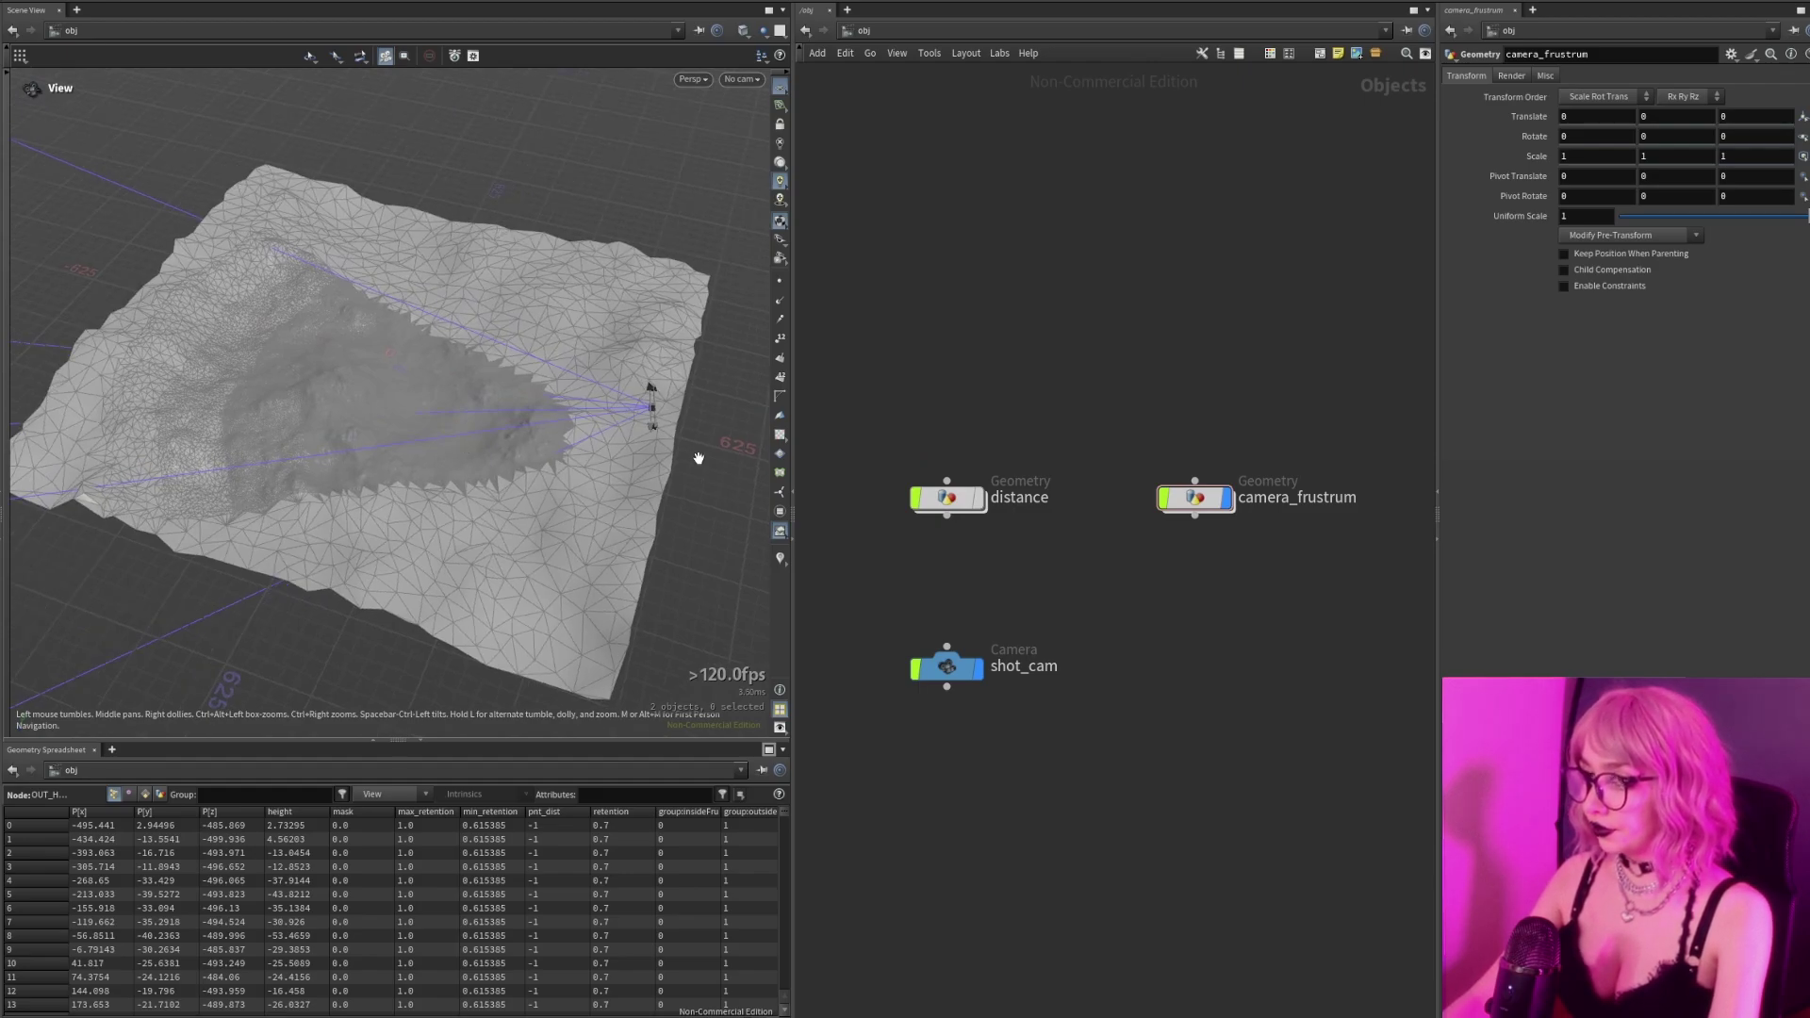
pyautogui.click(731, 80)
pyautogui.click(811, 151)
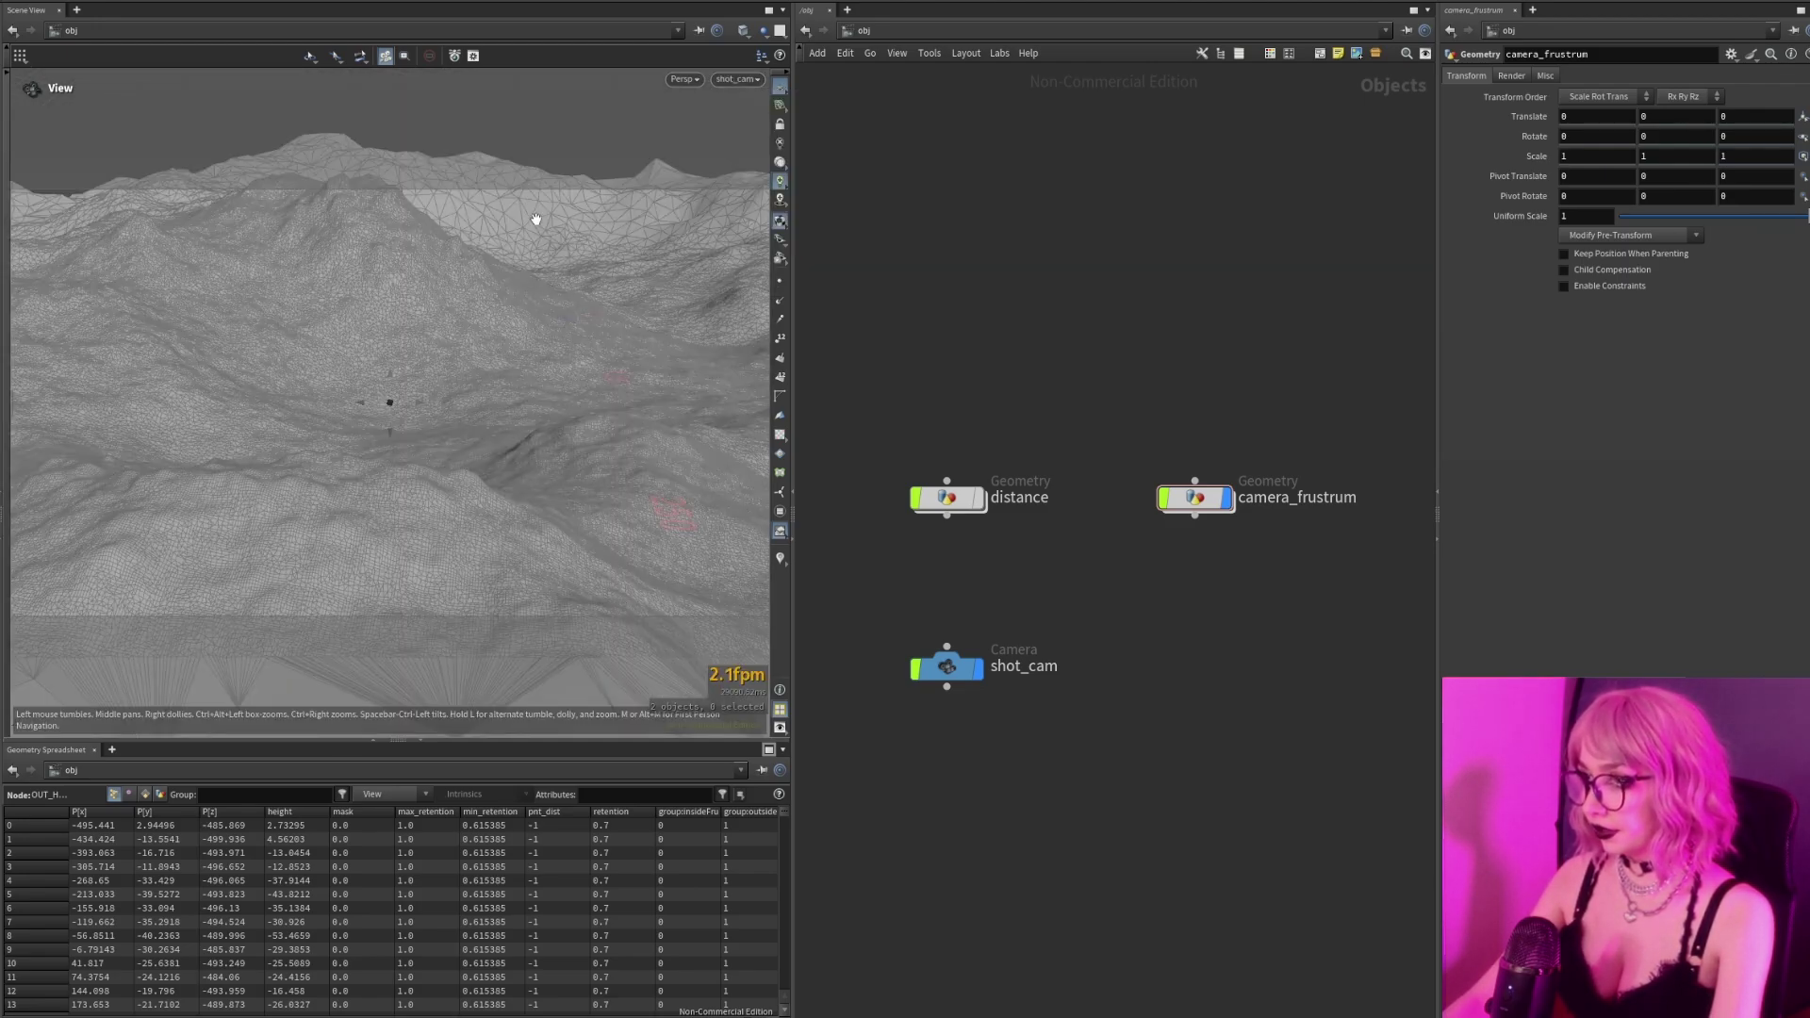
# Leave the camera view and examine the camera_frustrum terrain with the UV checker texture shown.
pyautogui.moveTo(537, 259); pyautogui.dragTo(186, 299)
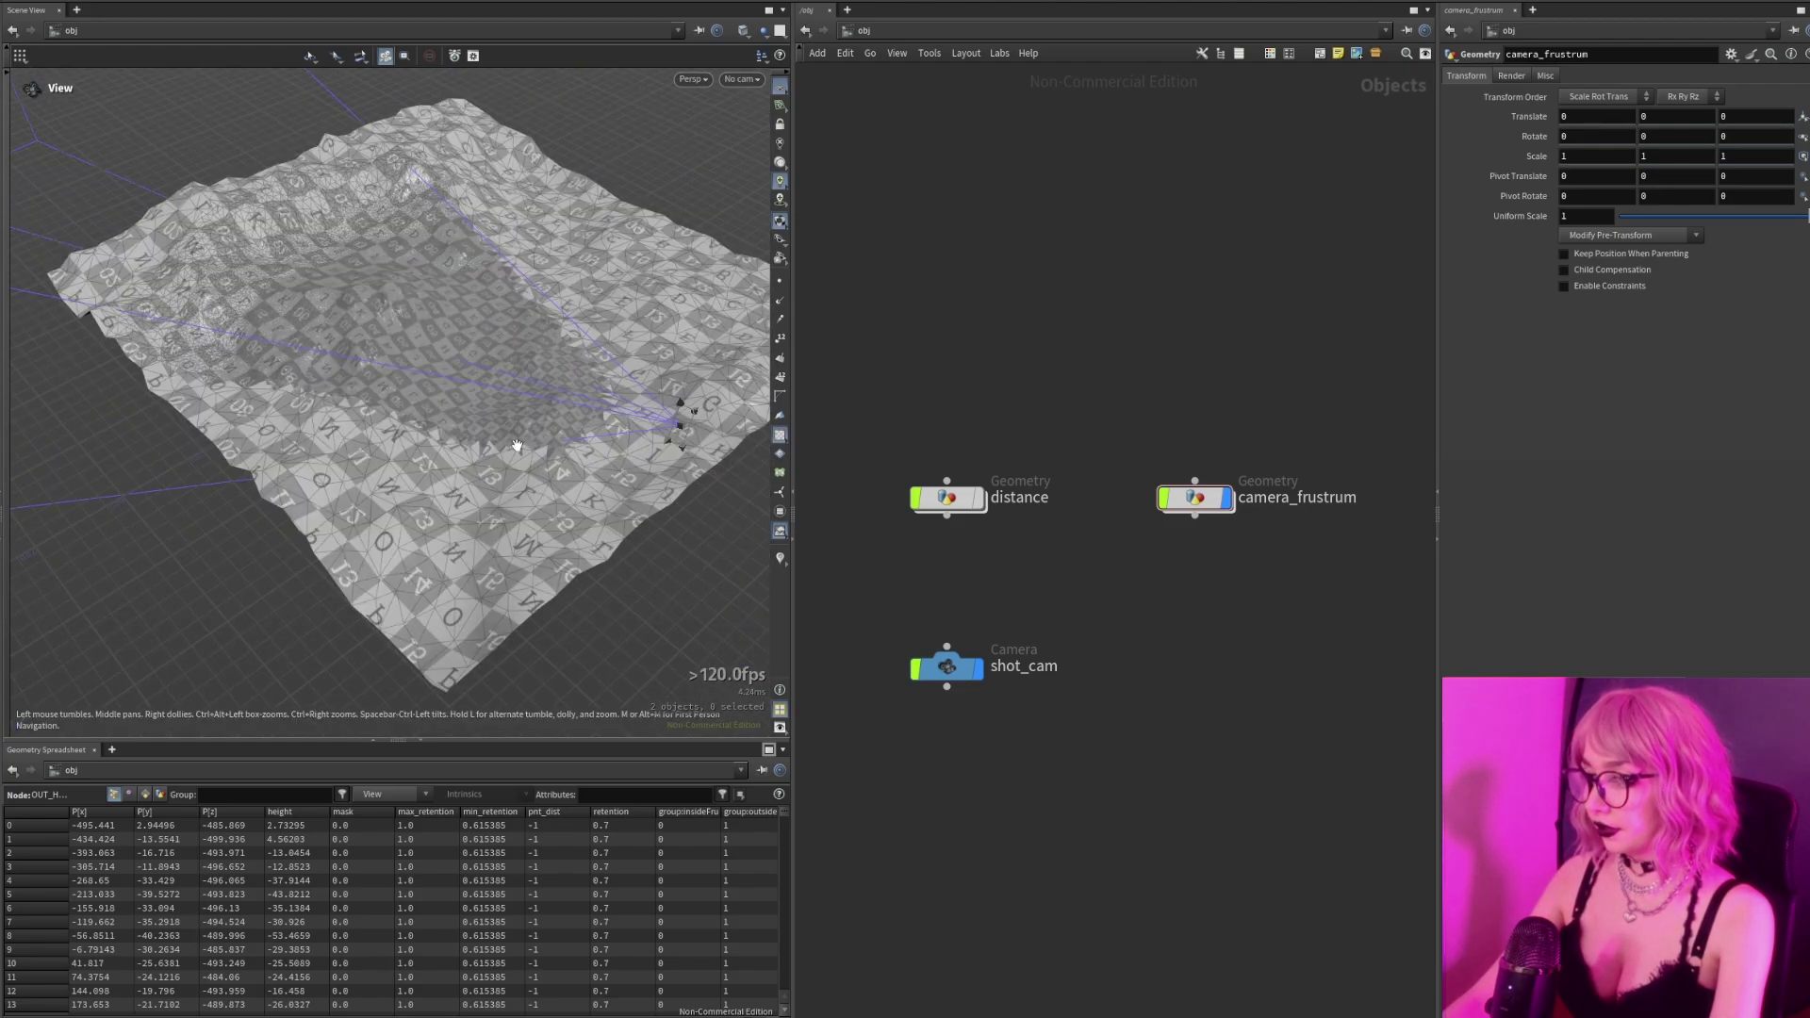
pyautogui.moveTo(521, 452); pyautogui.dragTo(537, 461, button='right')
pyautogui.moveTo(495, 396); pyautogui.dragTo(749, 396, button='right')
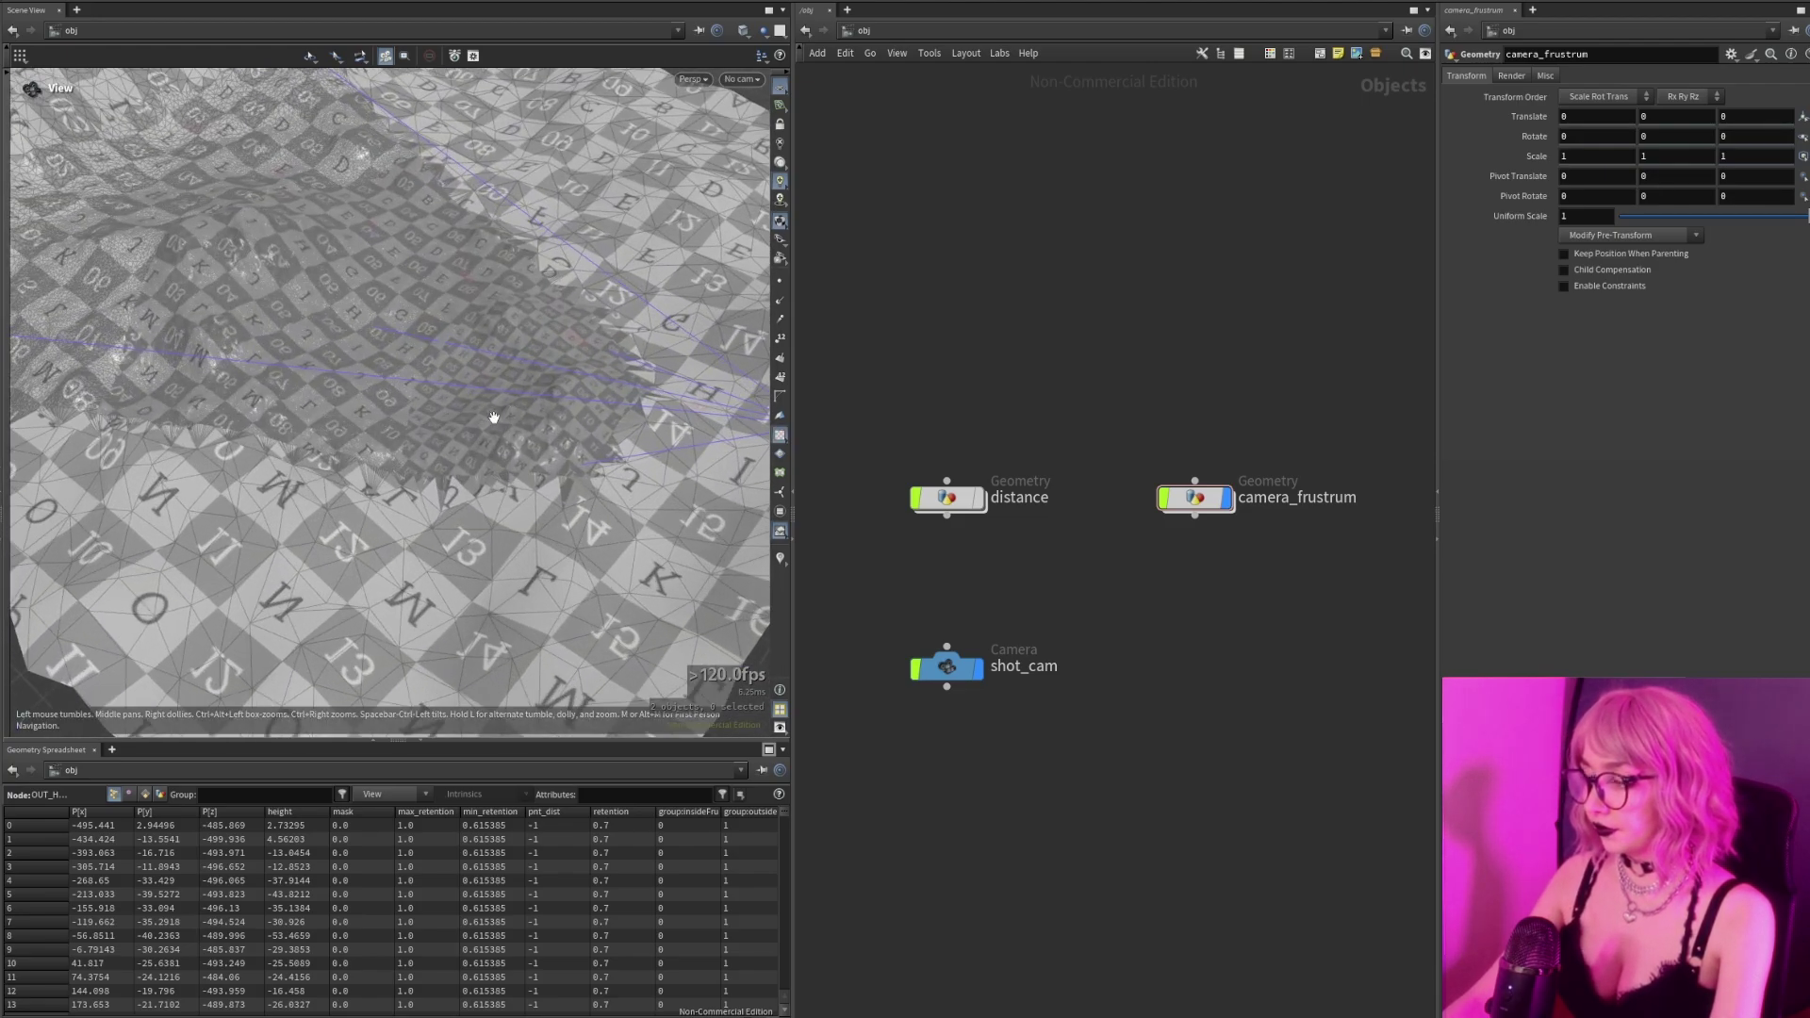
pyautogui.moveTo(493, 416); pyautogui.dragTo(460, 393)
pyautogui.moveTo(491, 372); pyautogui.dragTo(281, 360, button='right')
# Hide the camera_frustrum object and display the distance object instead to examine its checkered terrain.
pyautogui.click(1225, 499)
pyautogui.click(976, 504)
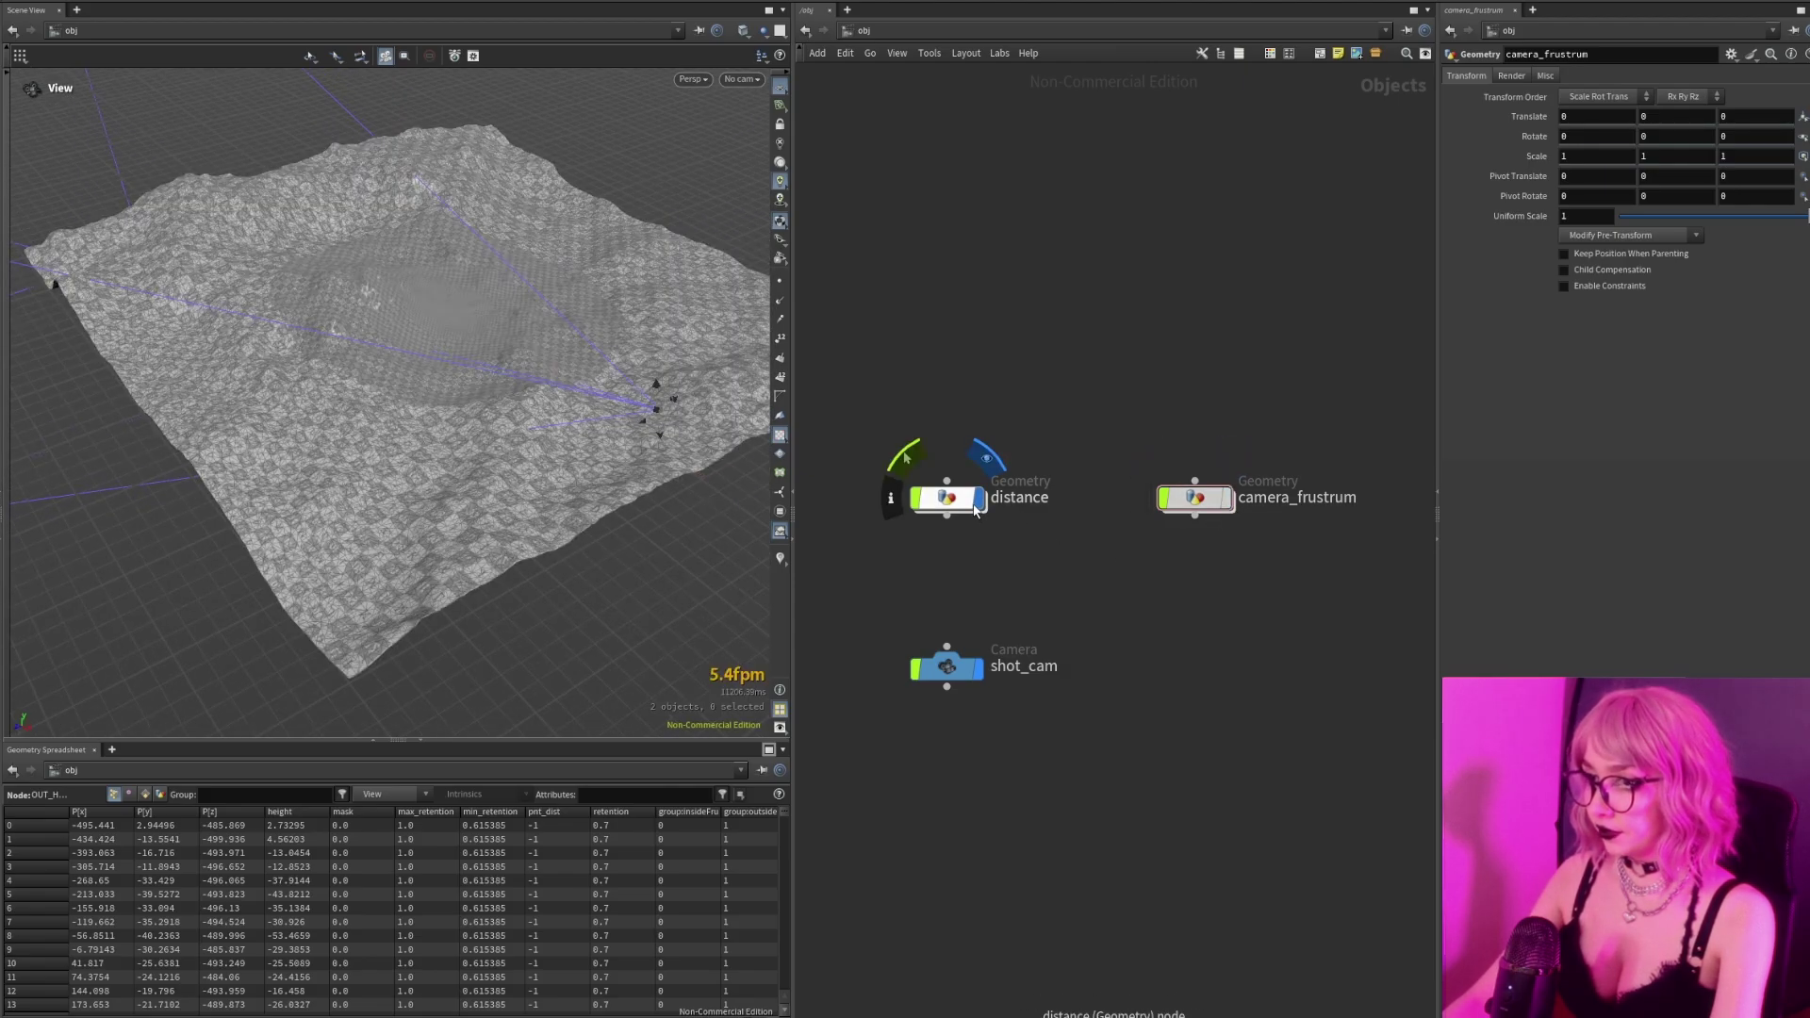
pyautogui.moveTo(443, 358); pyautogui.dragTo(526, 362)
pyautogui.moveTo(526, 361); pyautogui.dragTo(452, 392, button='right')
pyautogui.moveTo(453, 393); pyautogui.dragTo(401, 362)
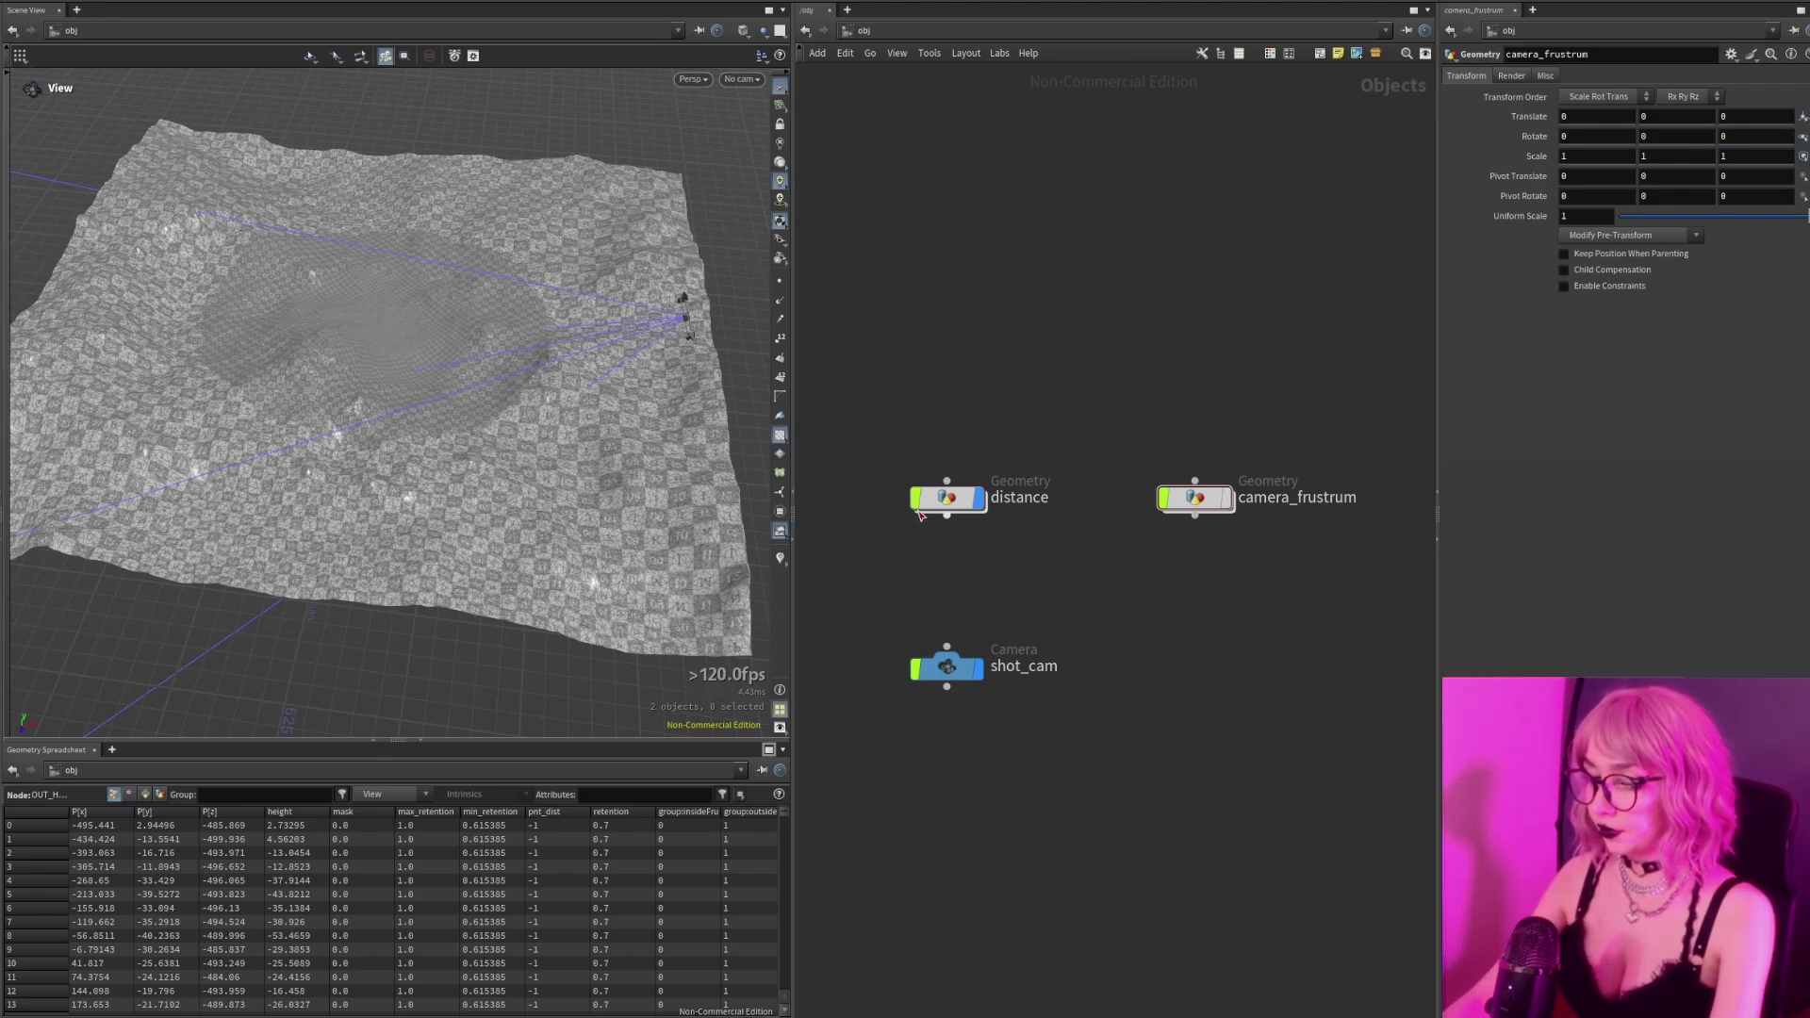
# Open the distance object's geometry network at its heightfield nodes.
pyautogui.moveTo(940, 512)
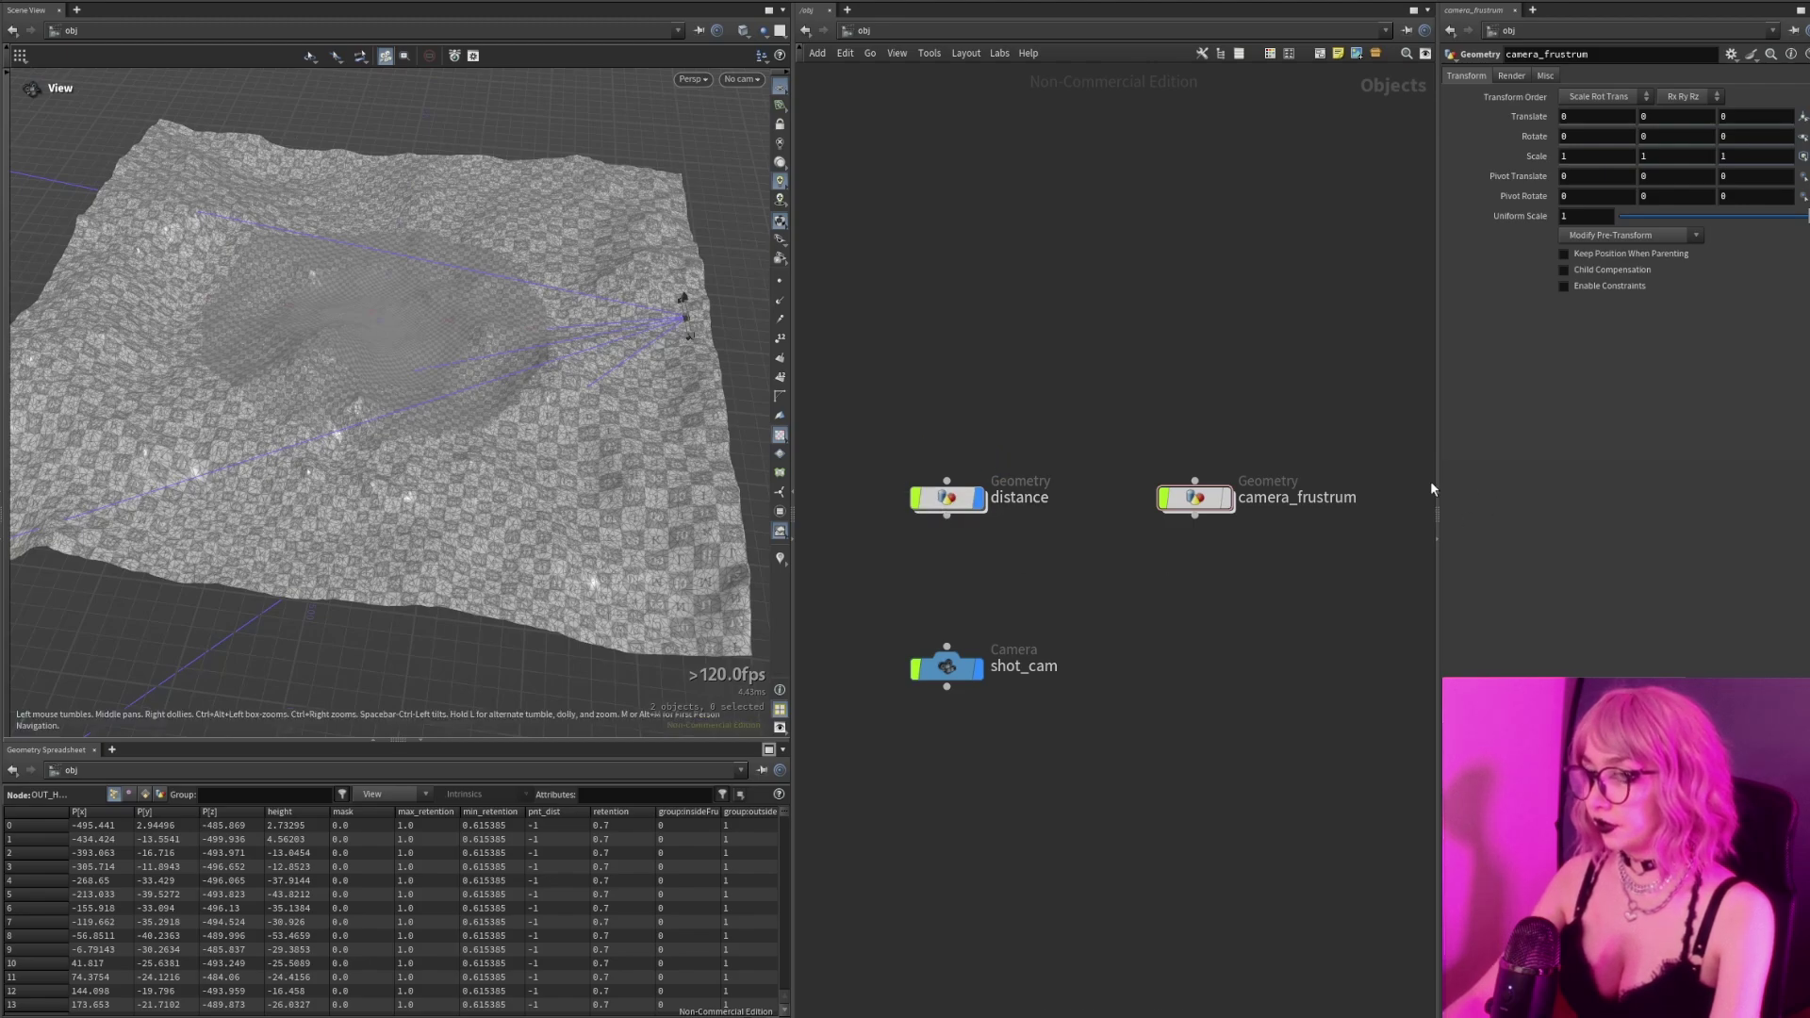
pyautogui.moveTo(1195, 505); pyautogui.dragTo(1191, 506)
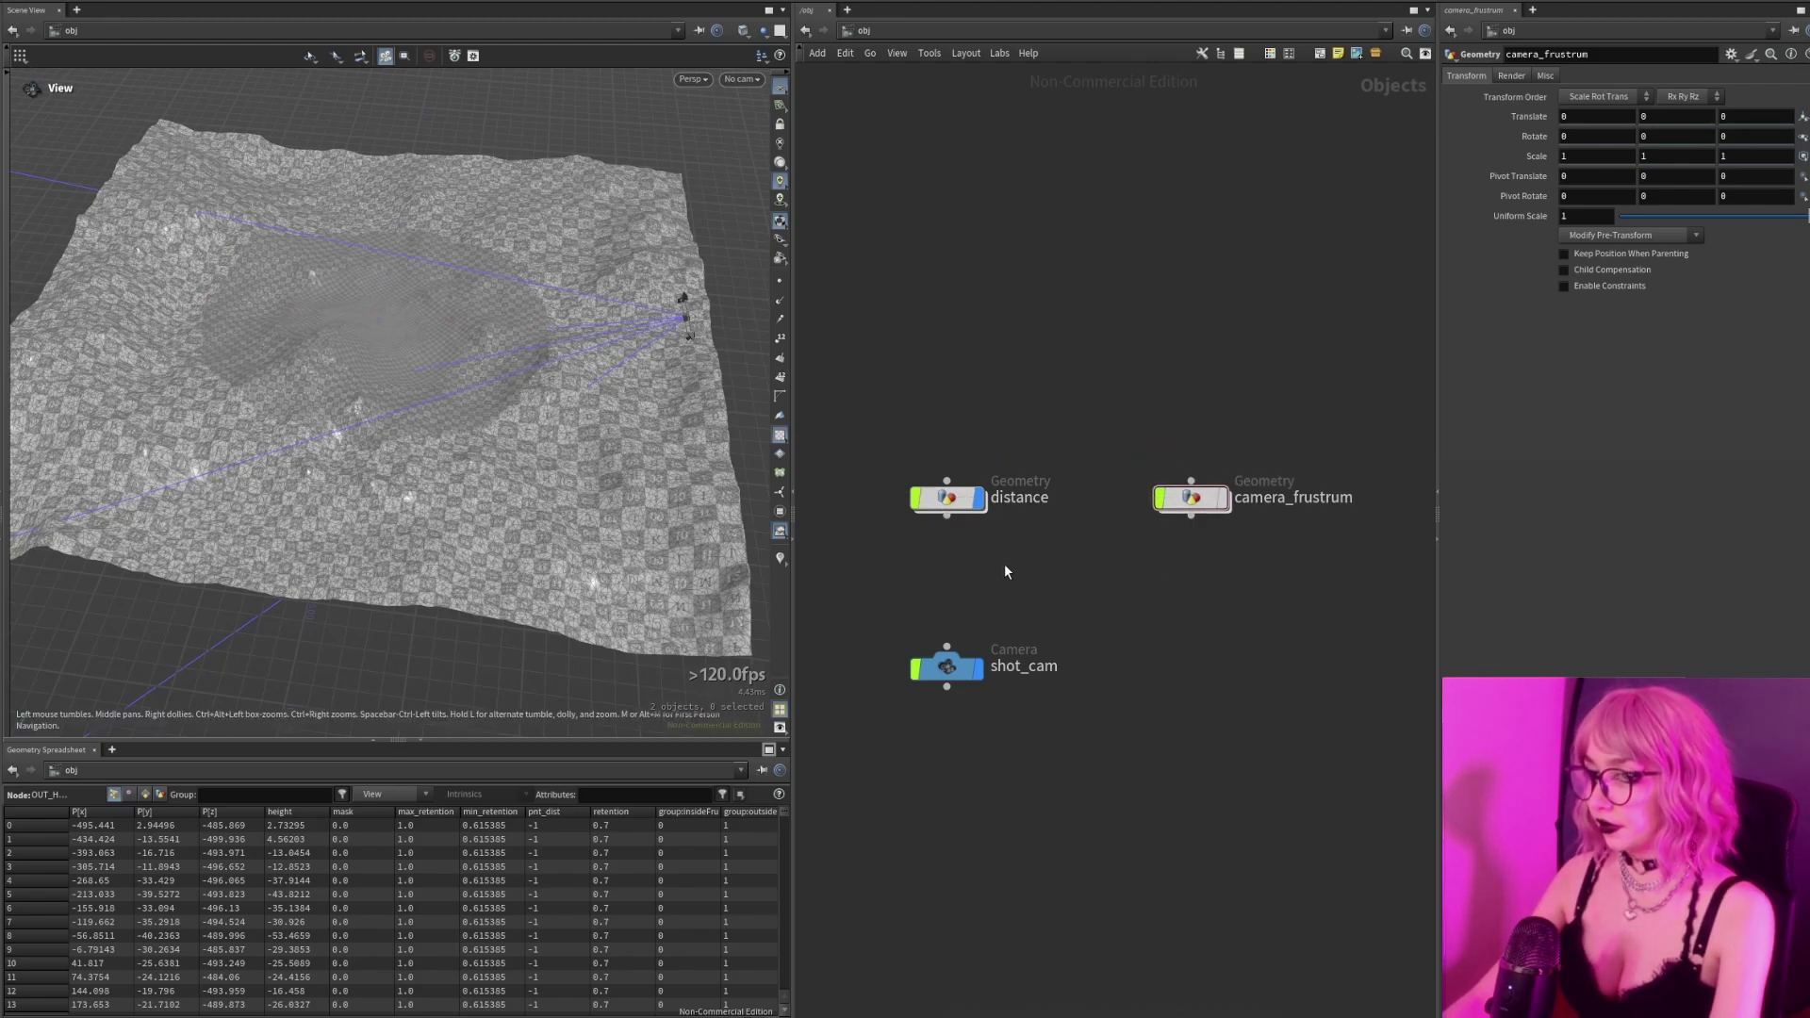
pyautogui.doubleClick(952, 500)
pyautogui.scroll(-4, 1236, 484)
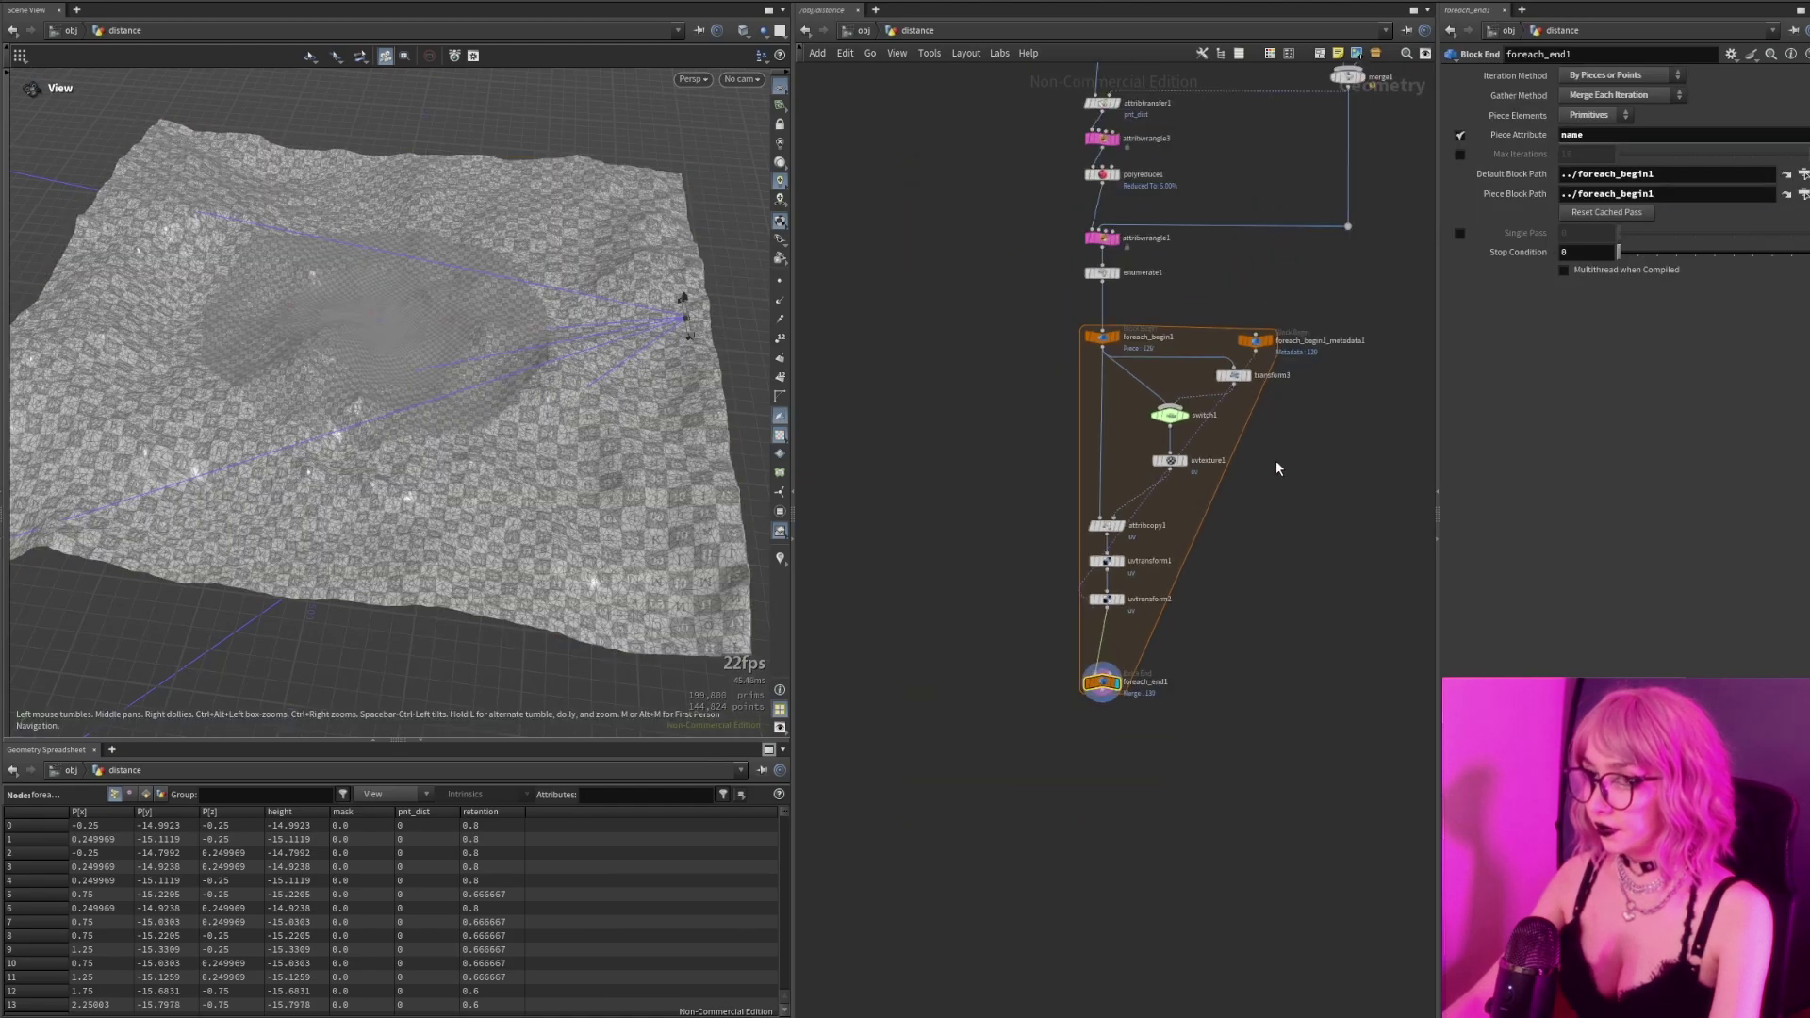
pyautogui.moveTo(1201, 151); pyautogui.dragTo(1054, 572, button='middle')
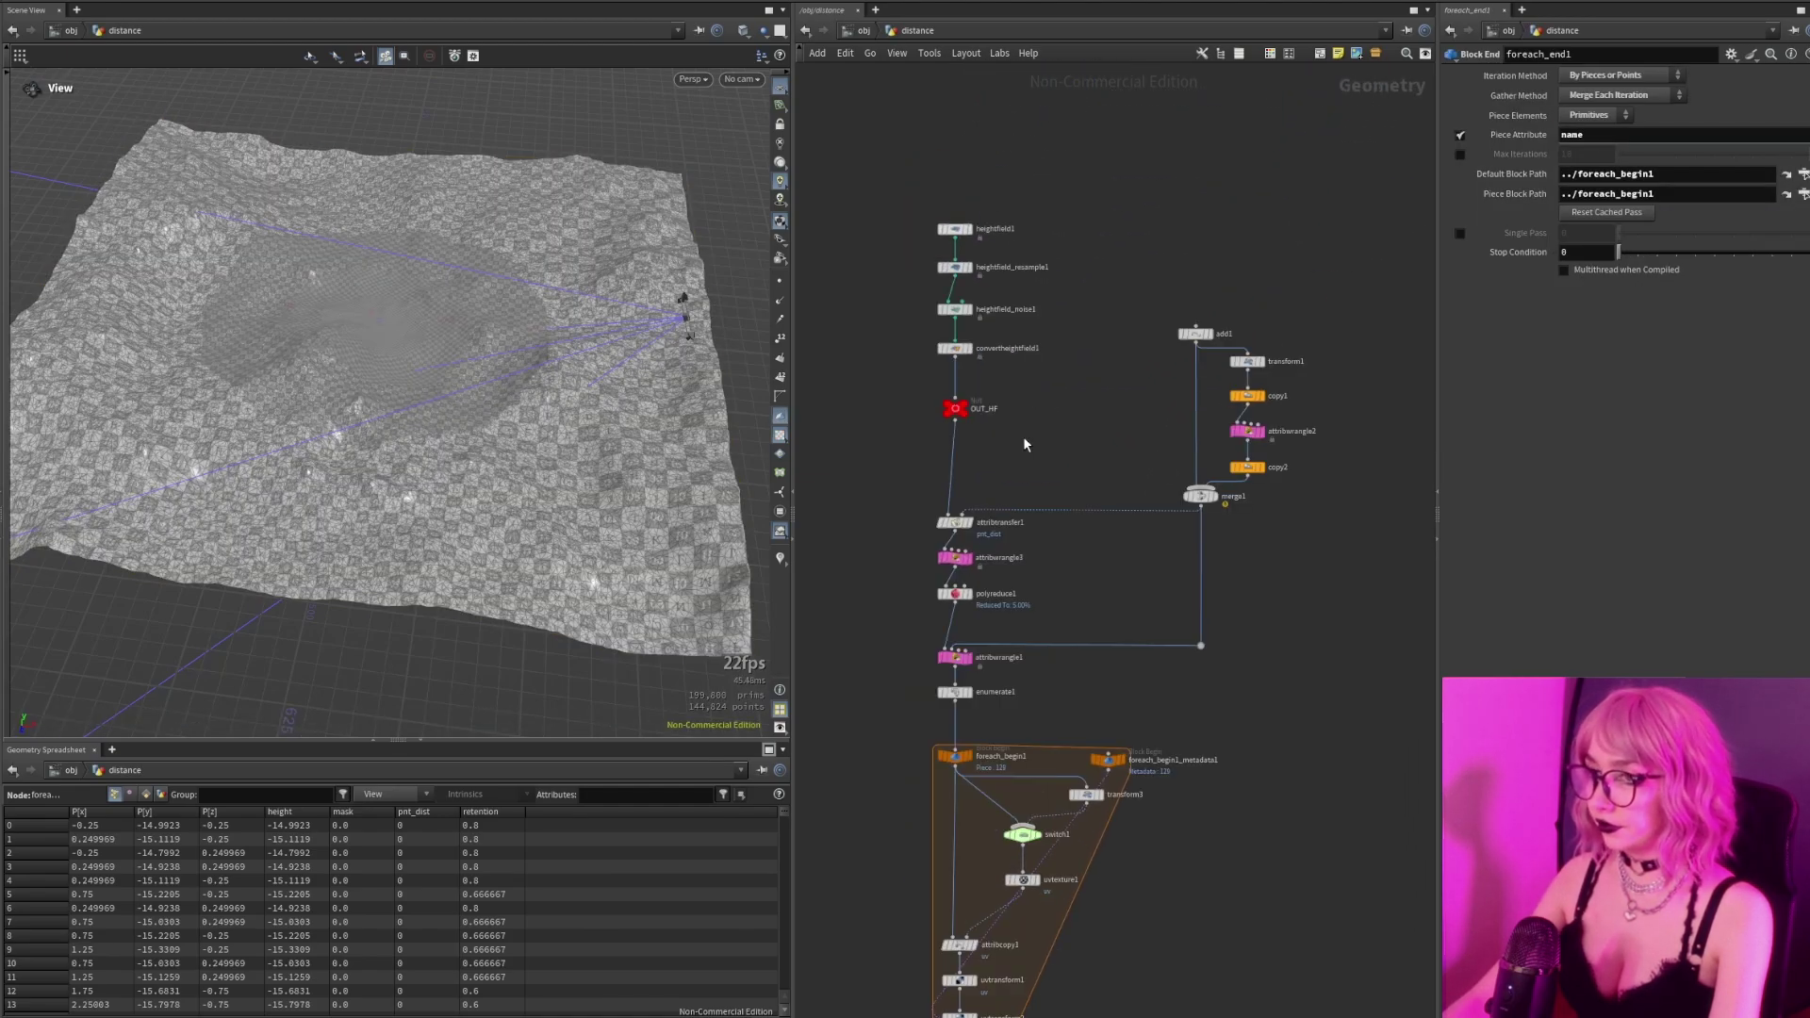
pyautogui.scroll(1, 962, 391)
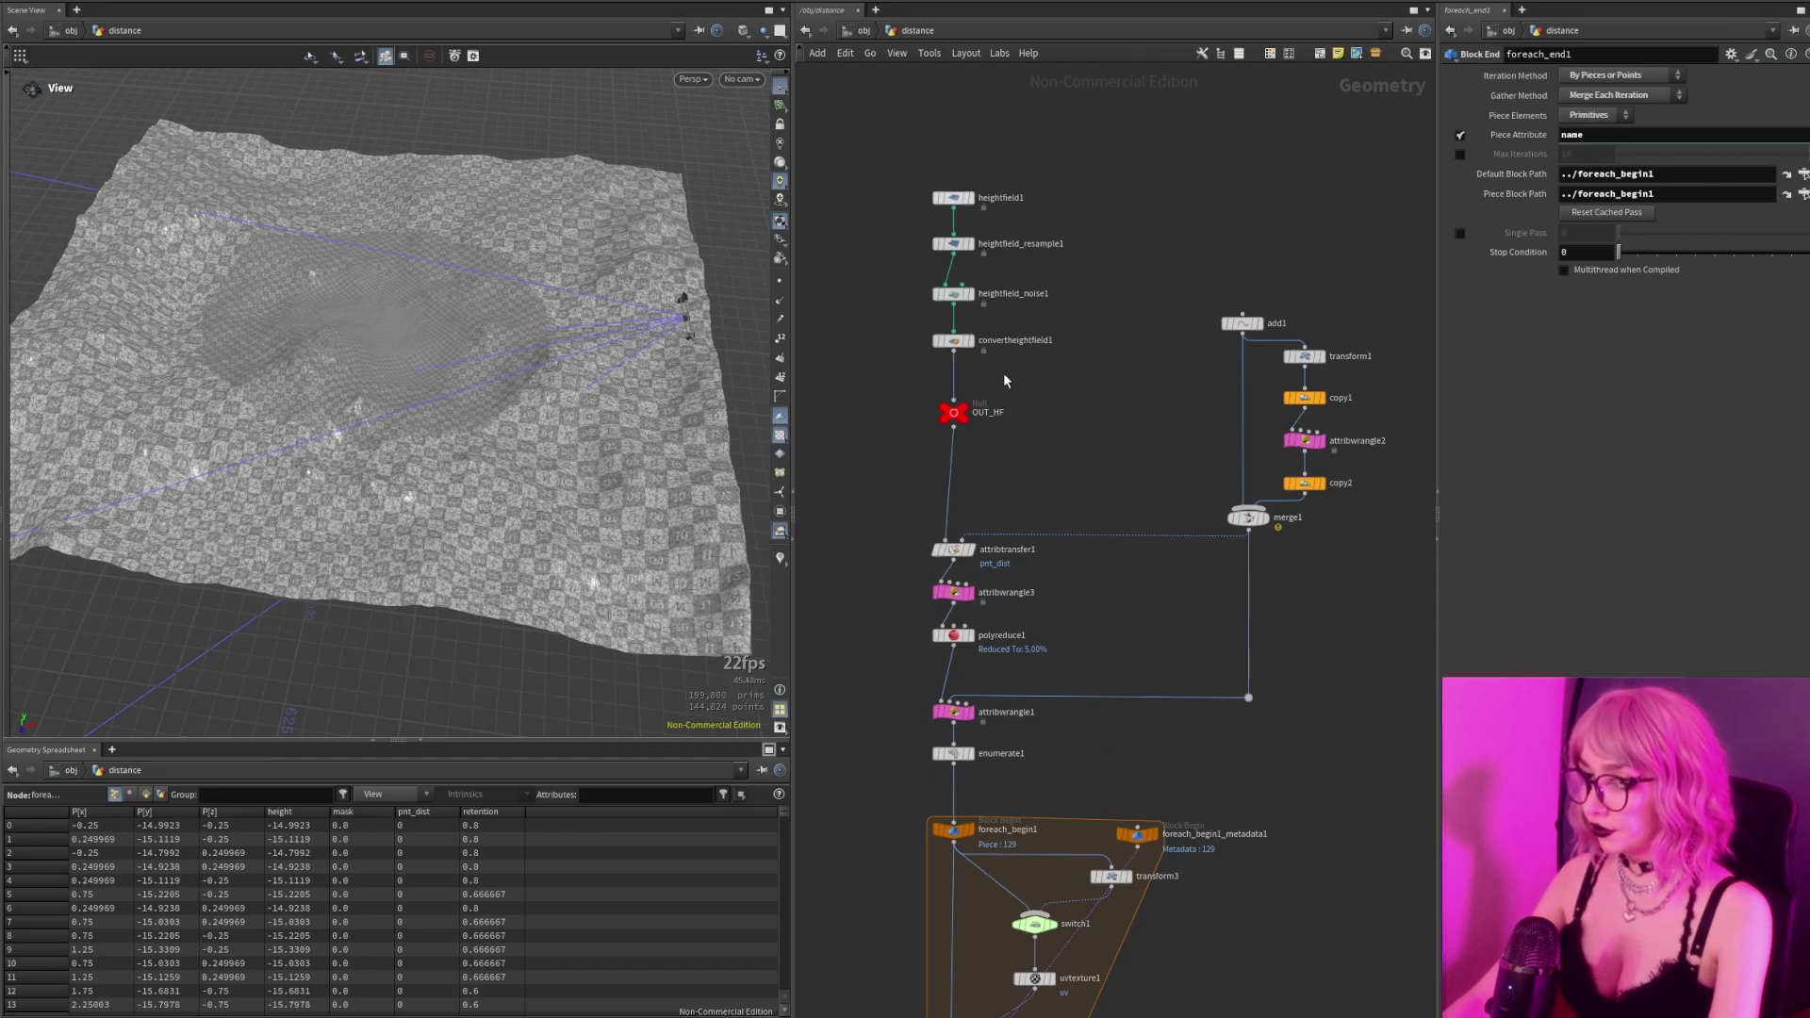
# Display the OUT_HF terrain and turn off its UV checker texture.
pyautogui.scroll(2, 991, 393)
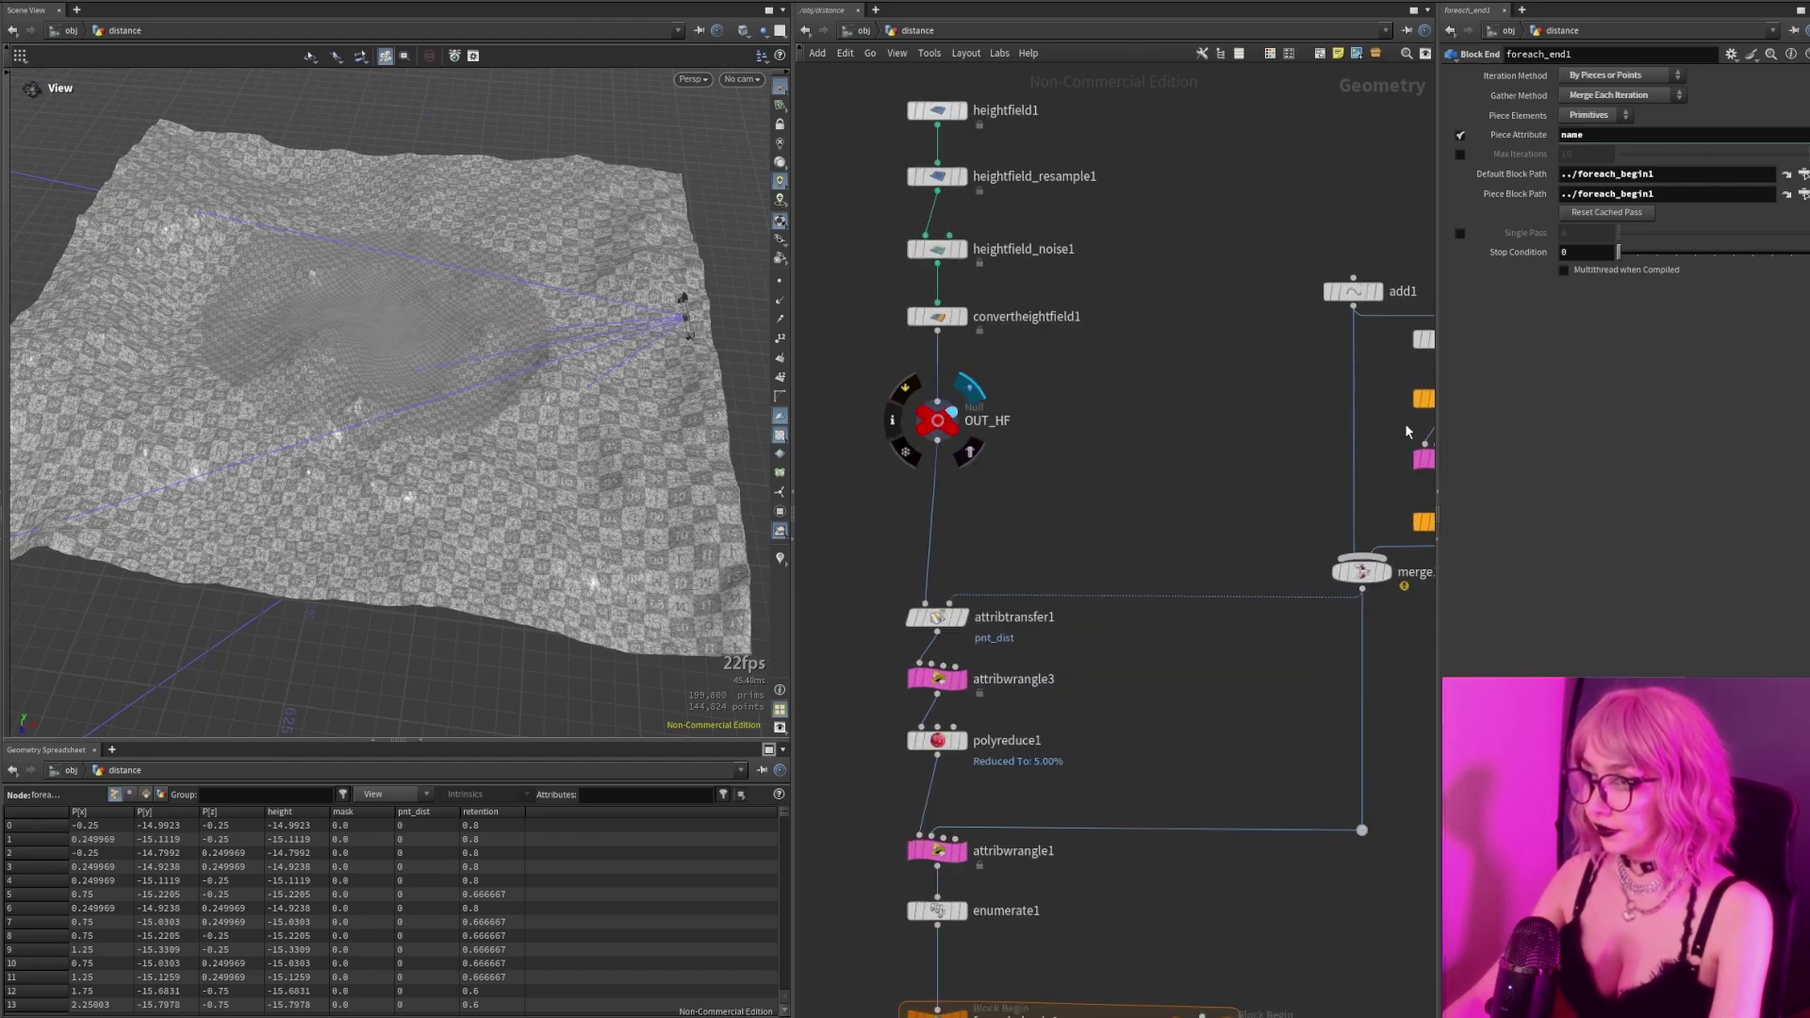
pyautogui.moveTo(598, 406); pyautogui.dragTo(826, 457)
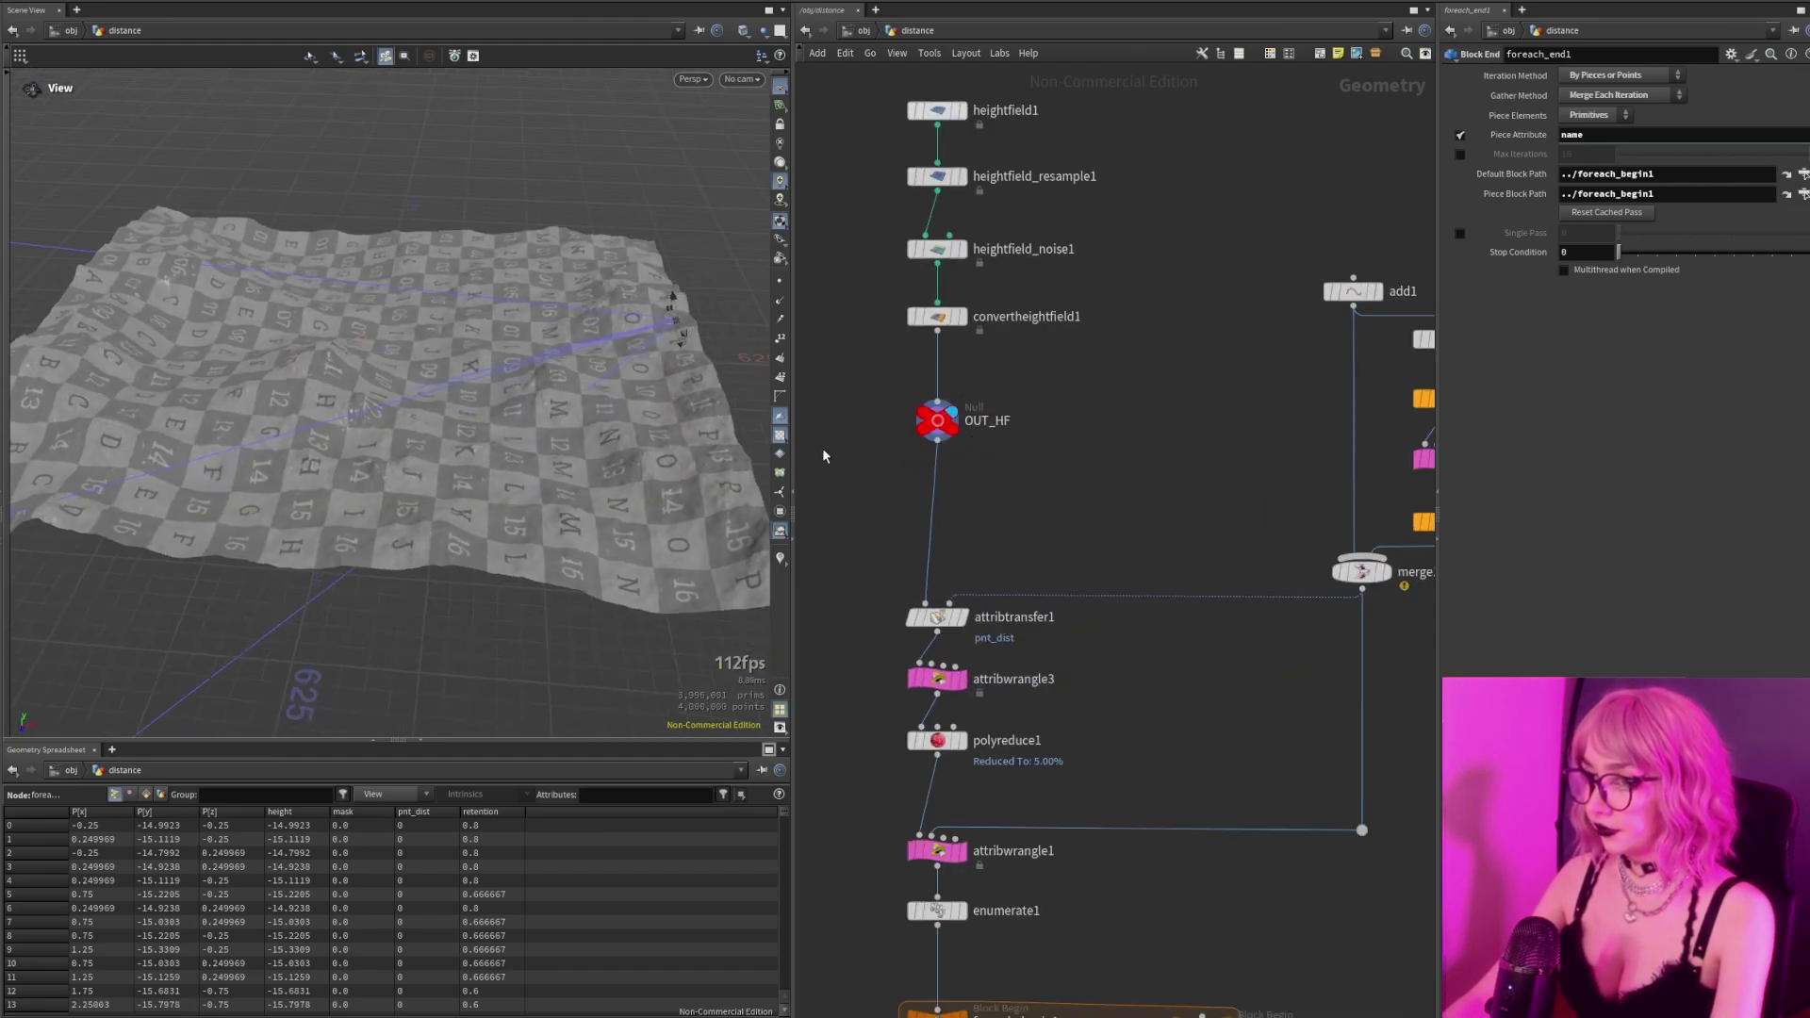
pyautogui.click(781, 436)
pyautogui.moveTo(642, 435); pyautogui.dragTo(585, 409)
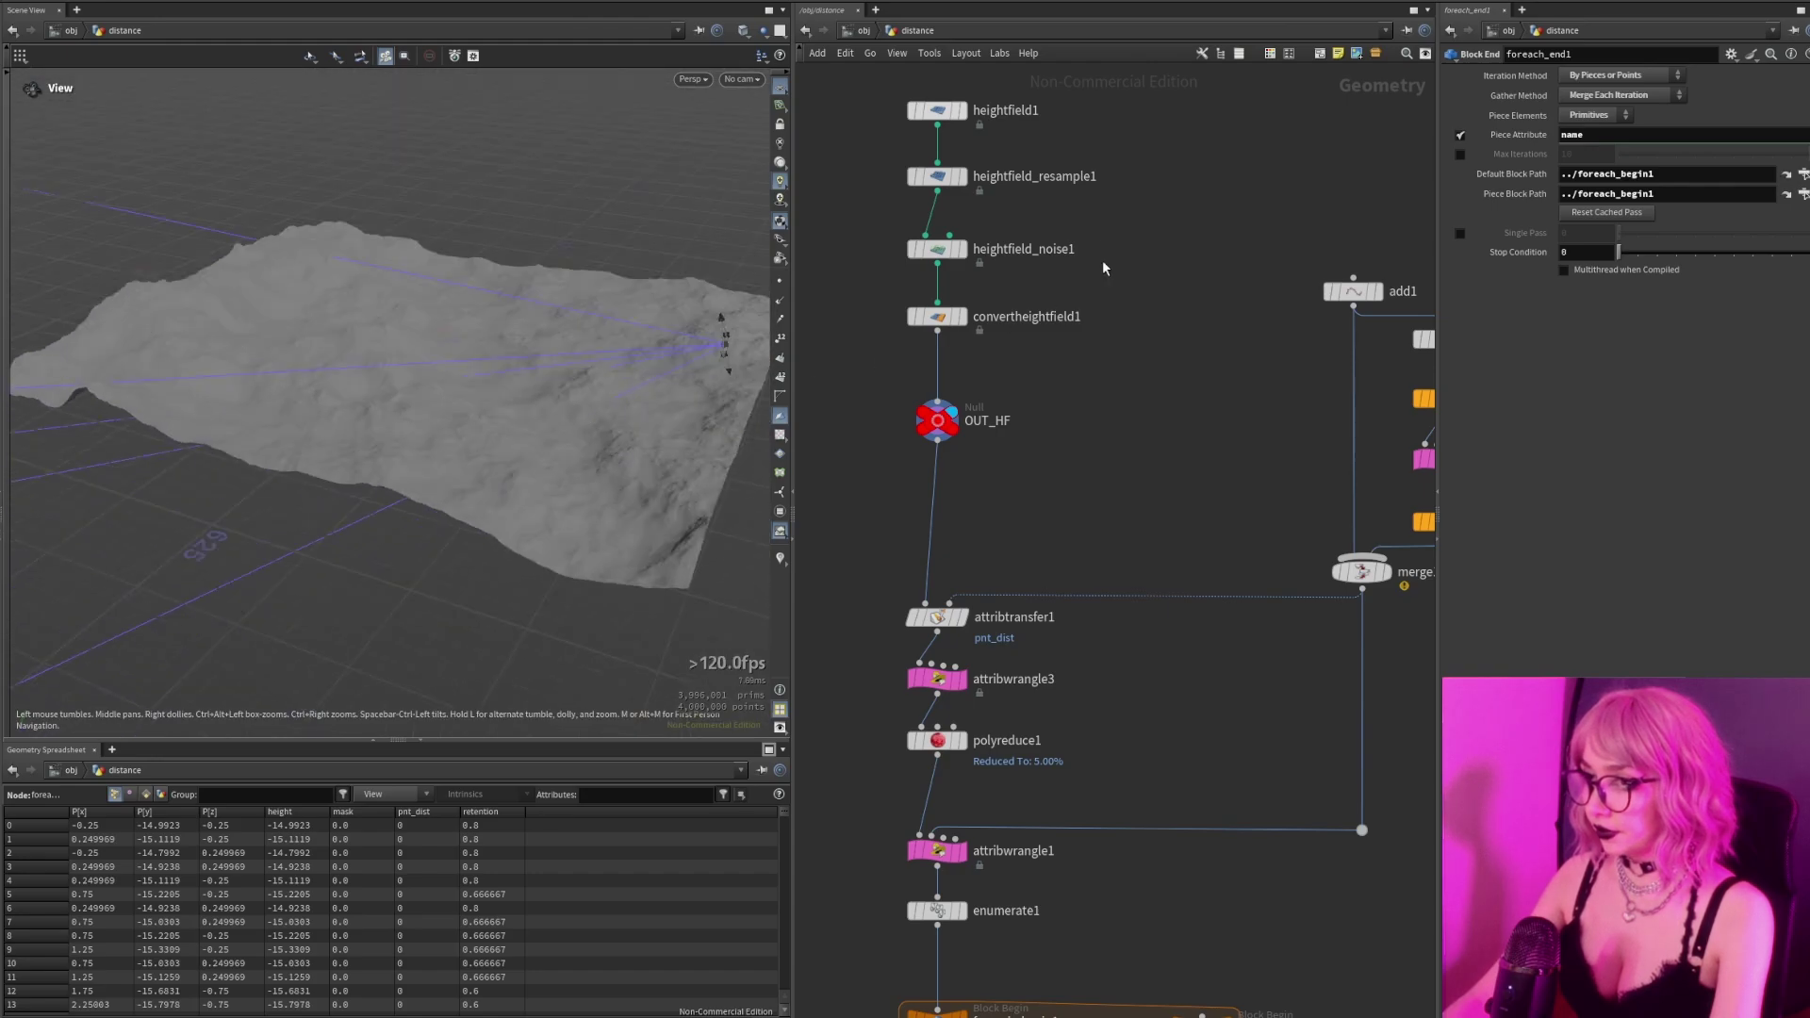
# Display the add1, transform1, copy1 and copy2 nodes in turn to examine how the point rings are built.
pyautogui.scroll(-1, 1085, 373)
pyautogui.scroll(-3, 1084, 380)
pyautogui.scroll(3, 521, 382)
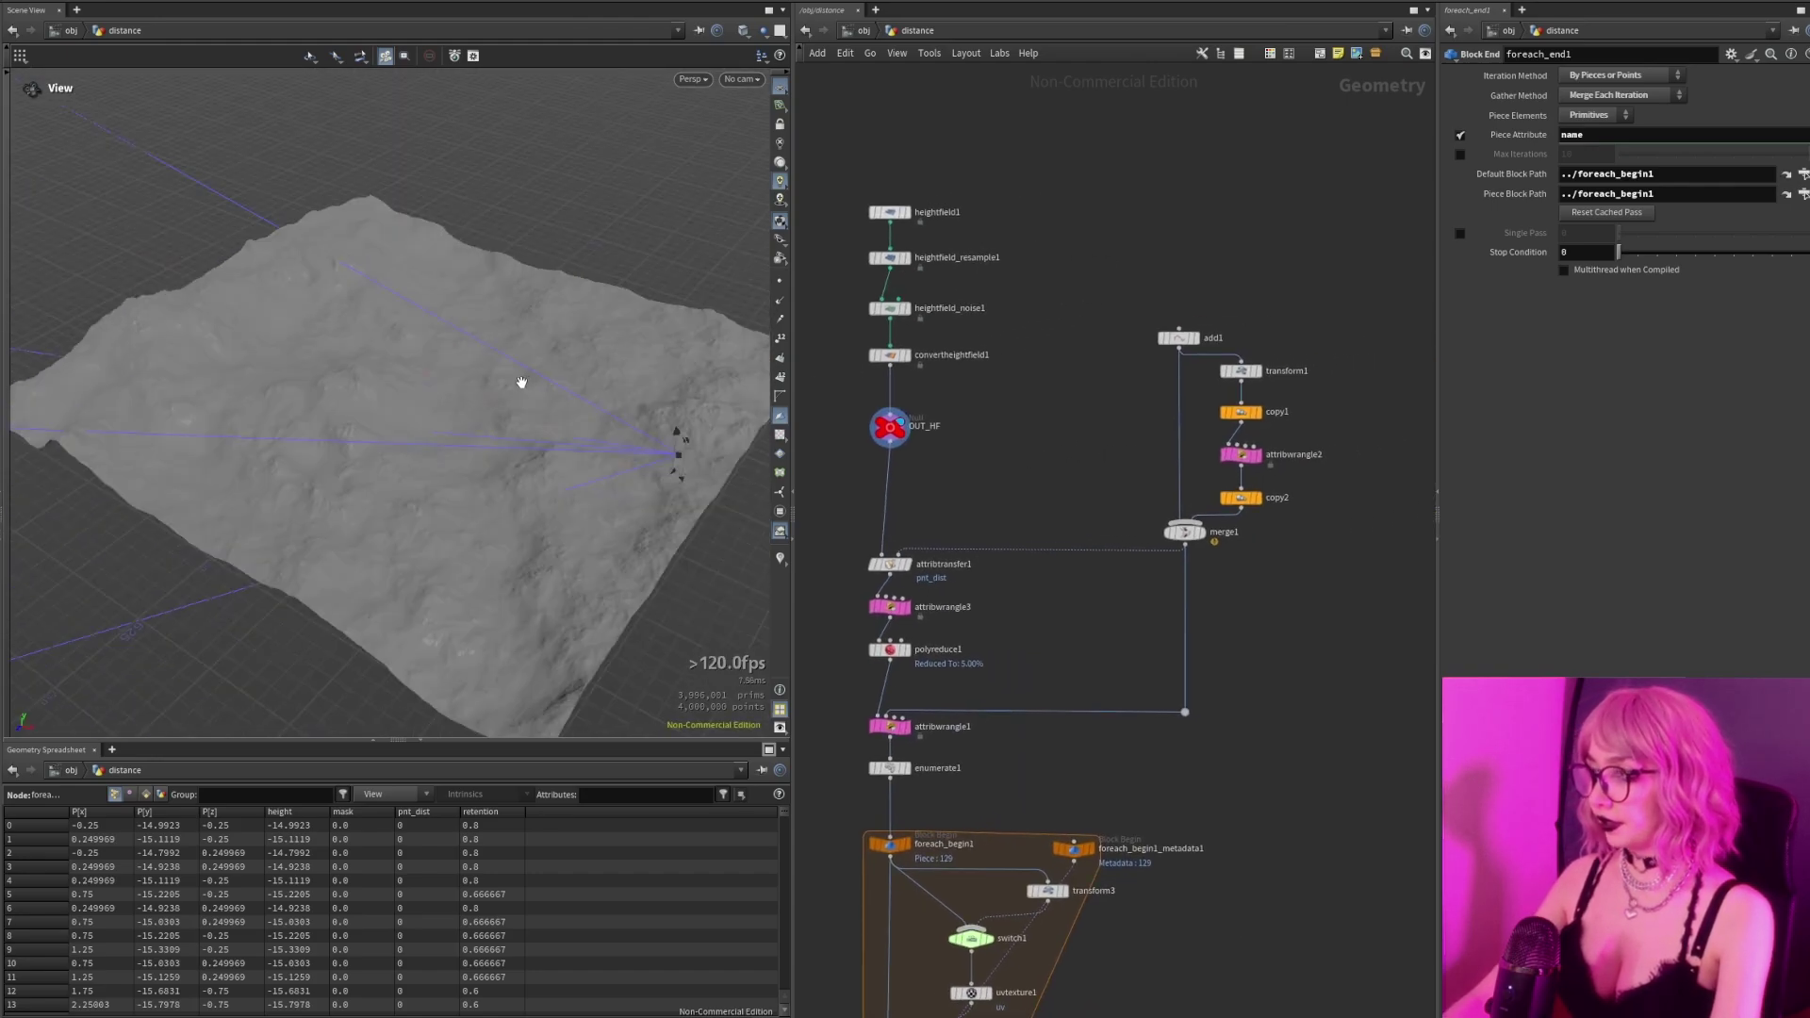
pyautogui.scroll(2, 1084, 395)
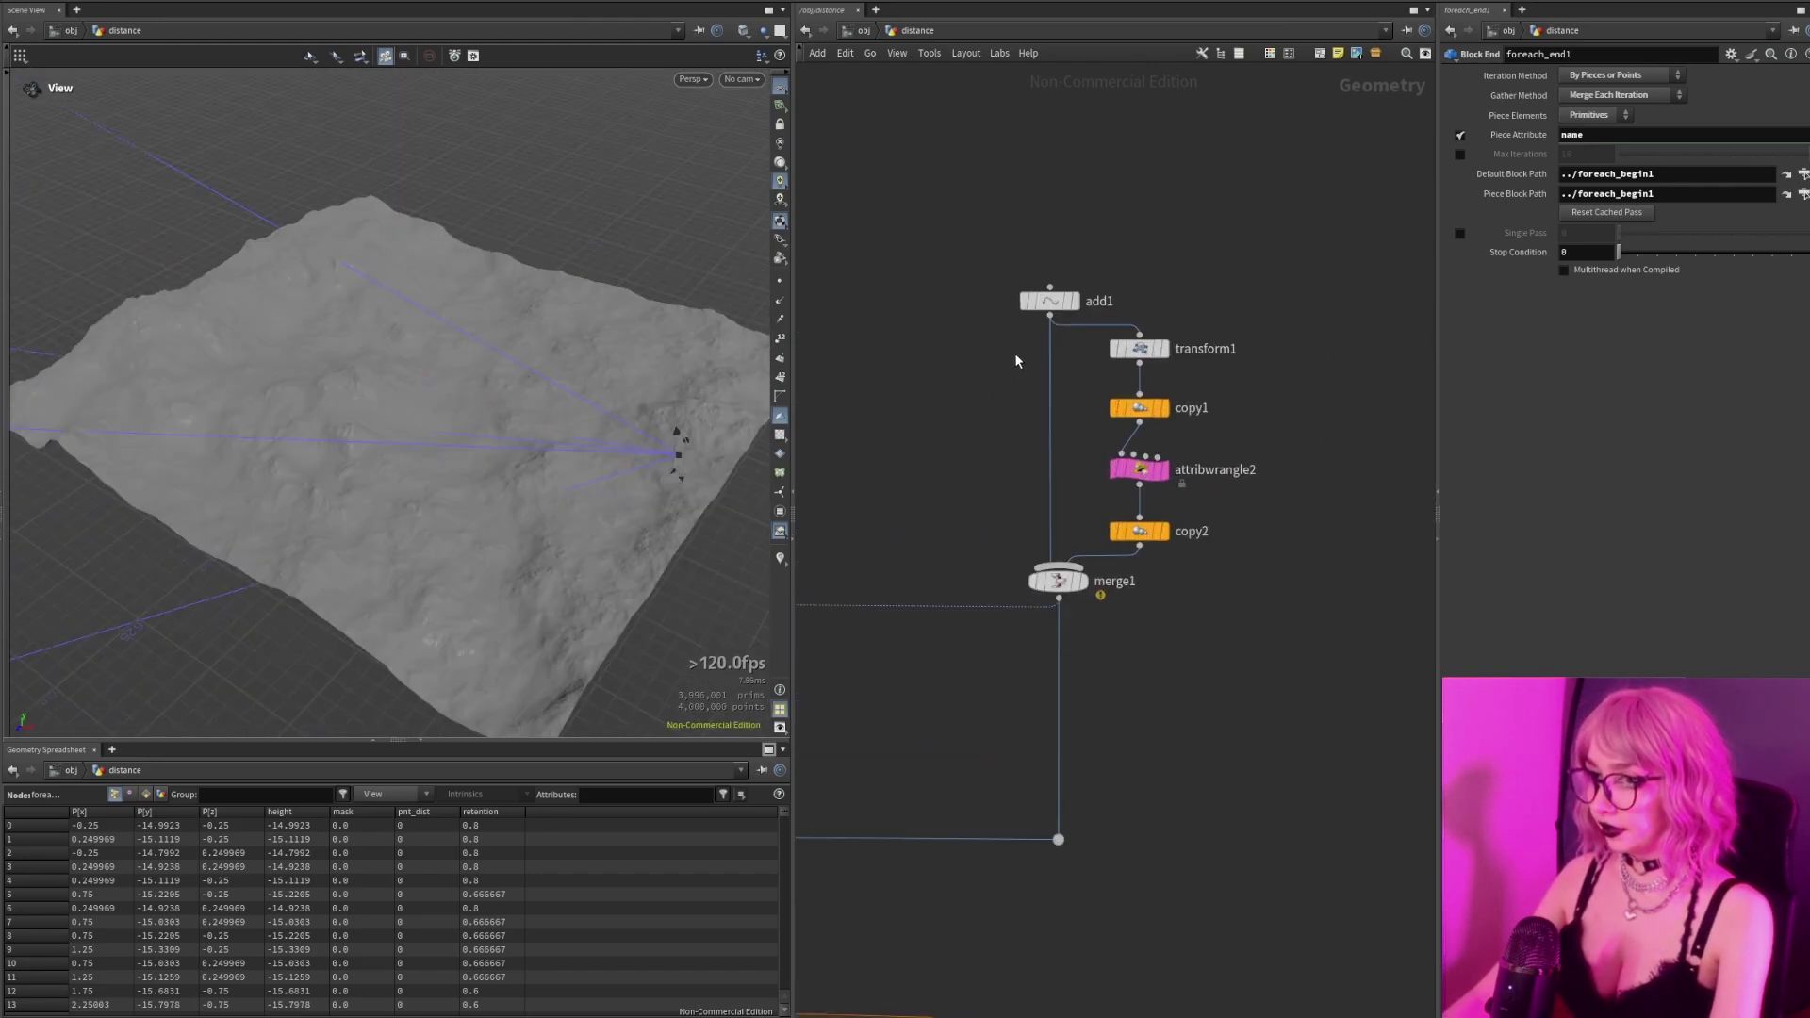
pyautogui.click(1075, 301)
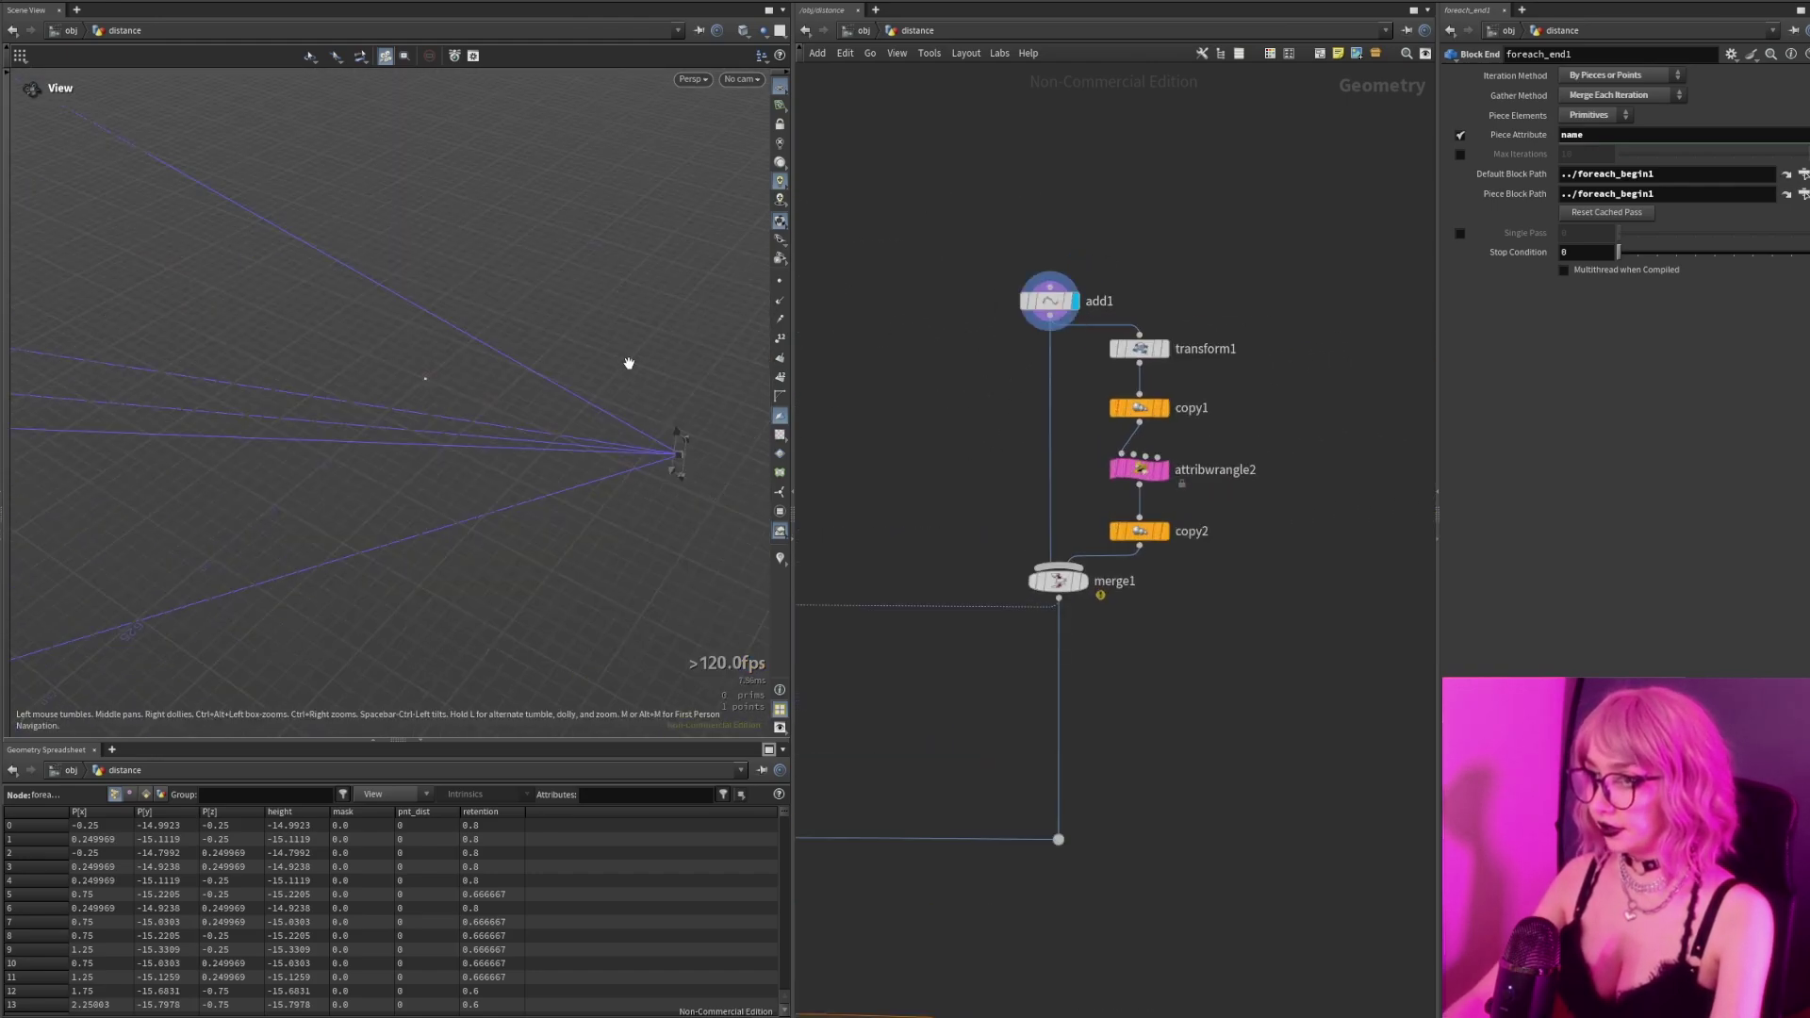
pyautogui.click(1165, 349)
pyautogui.click(1165, 407)
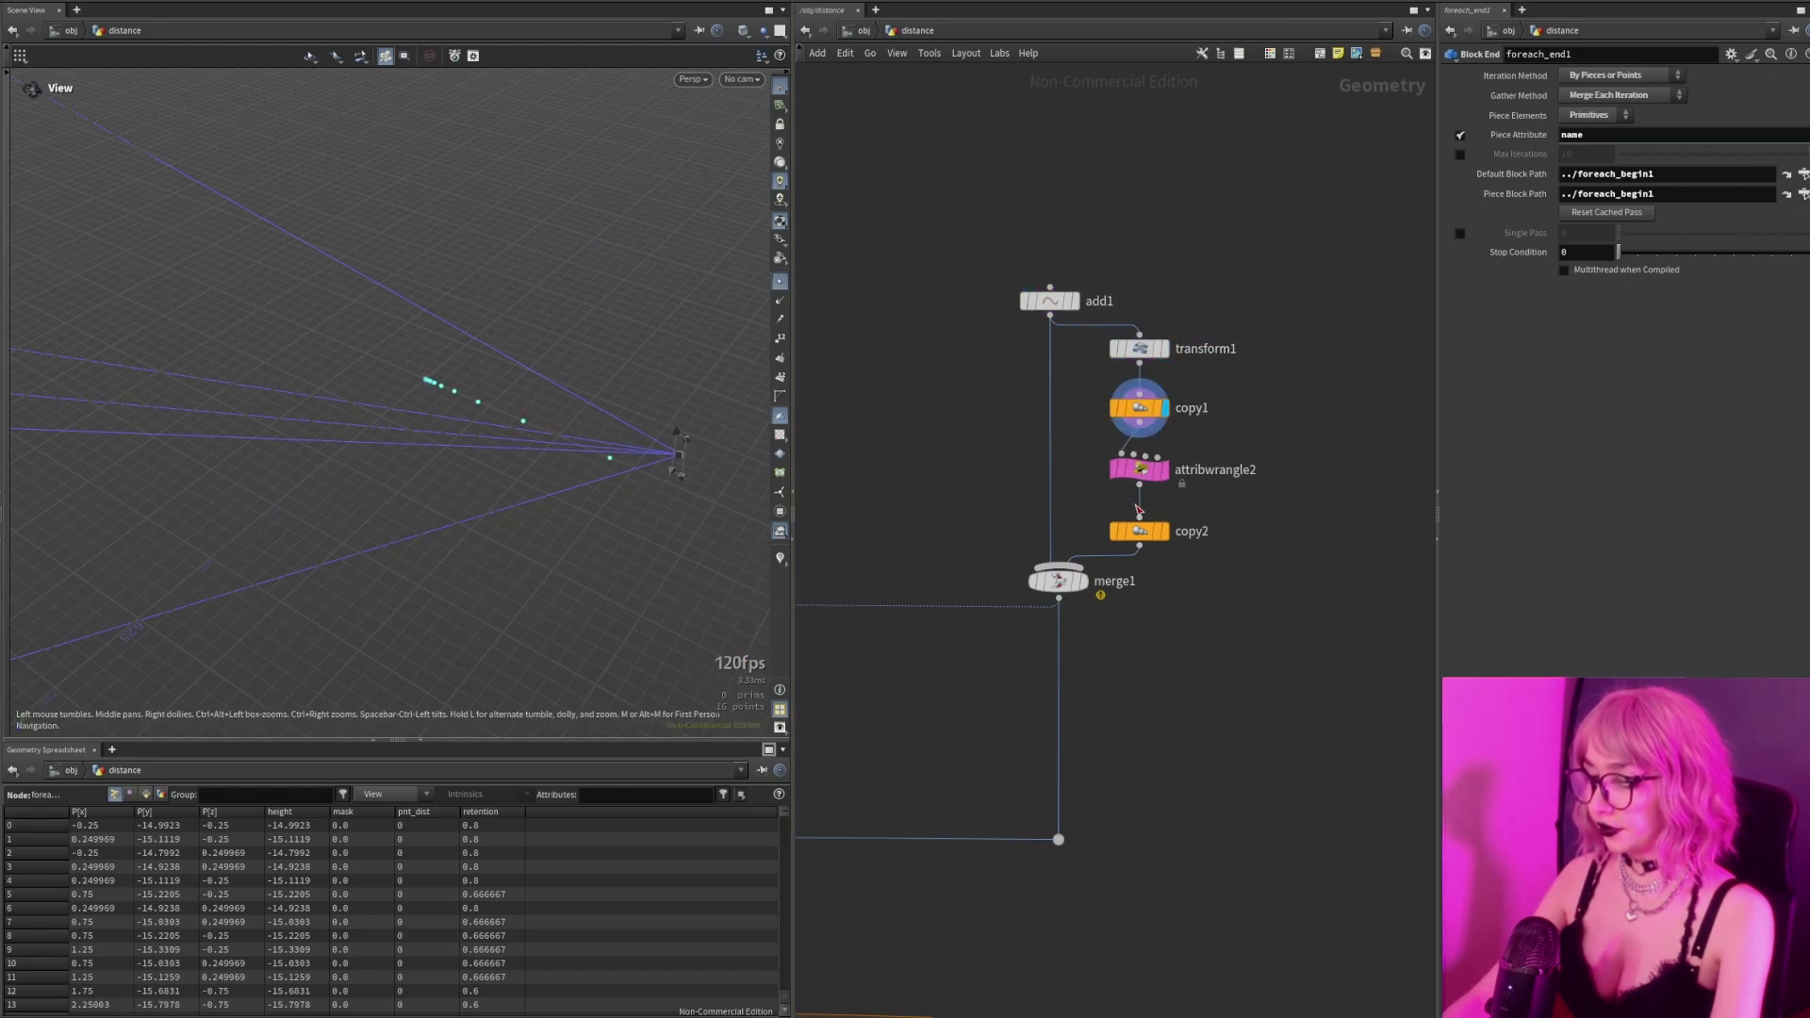
pyautogui.click(1166, 531)
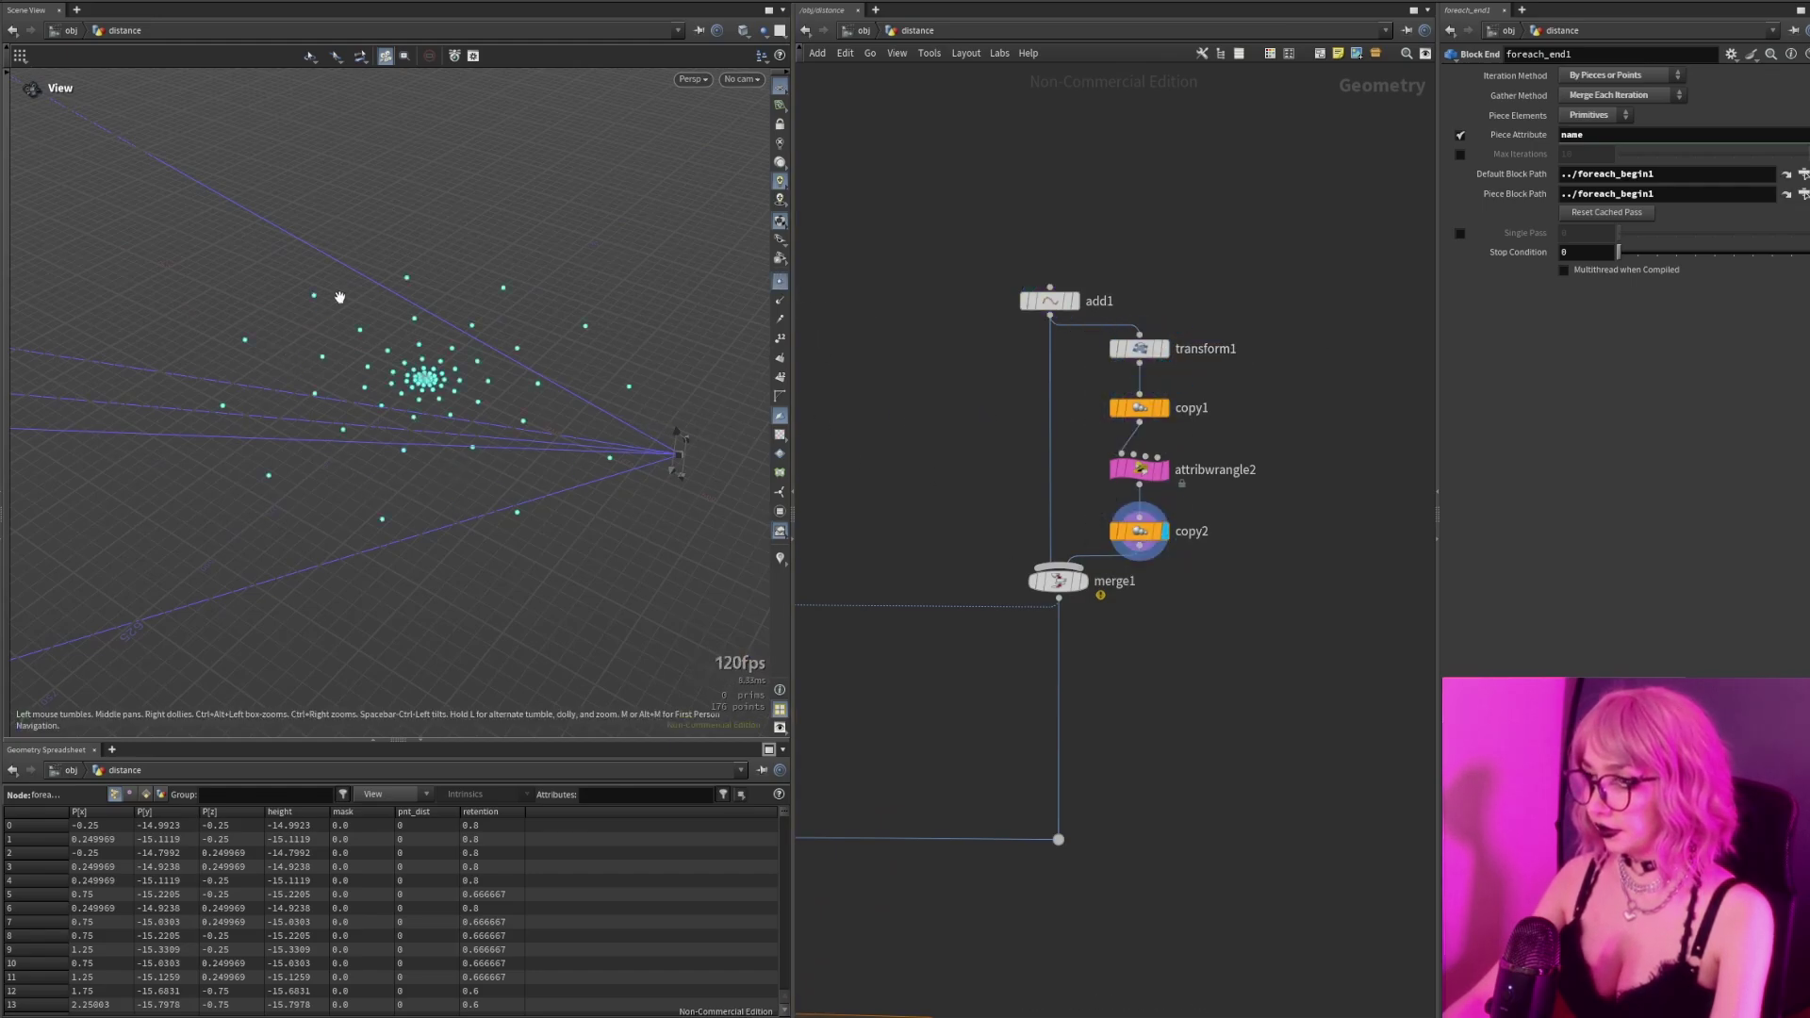
pyautogui.moveTo(359, 470); pyautogui.dragTo(597, 400)
# Show attribwrangle2's parameters and switch the scene visualizer from retention to pnt_dist.
pyautogui.scroll(2, 1240, 478)
pyautogui.click(1093, 465)
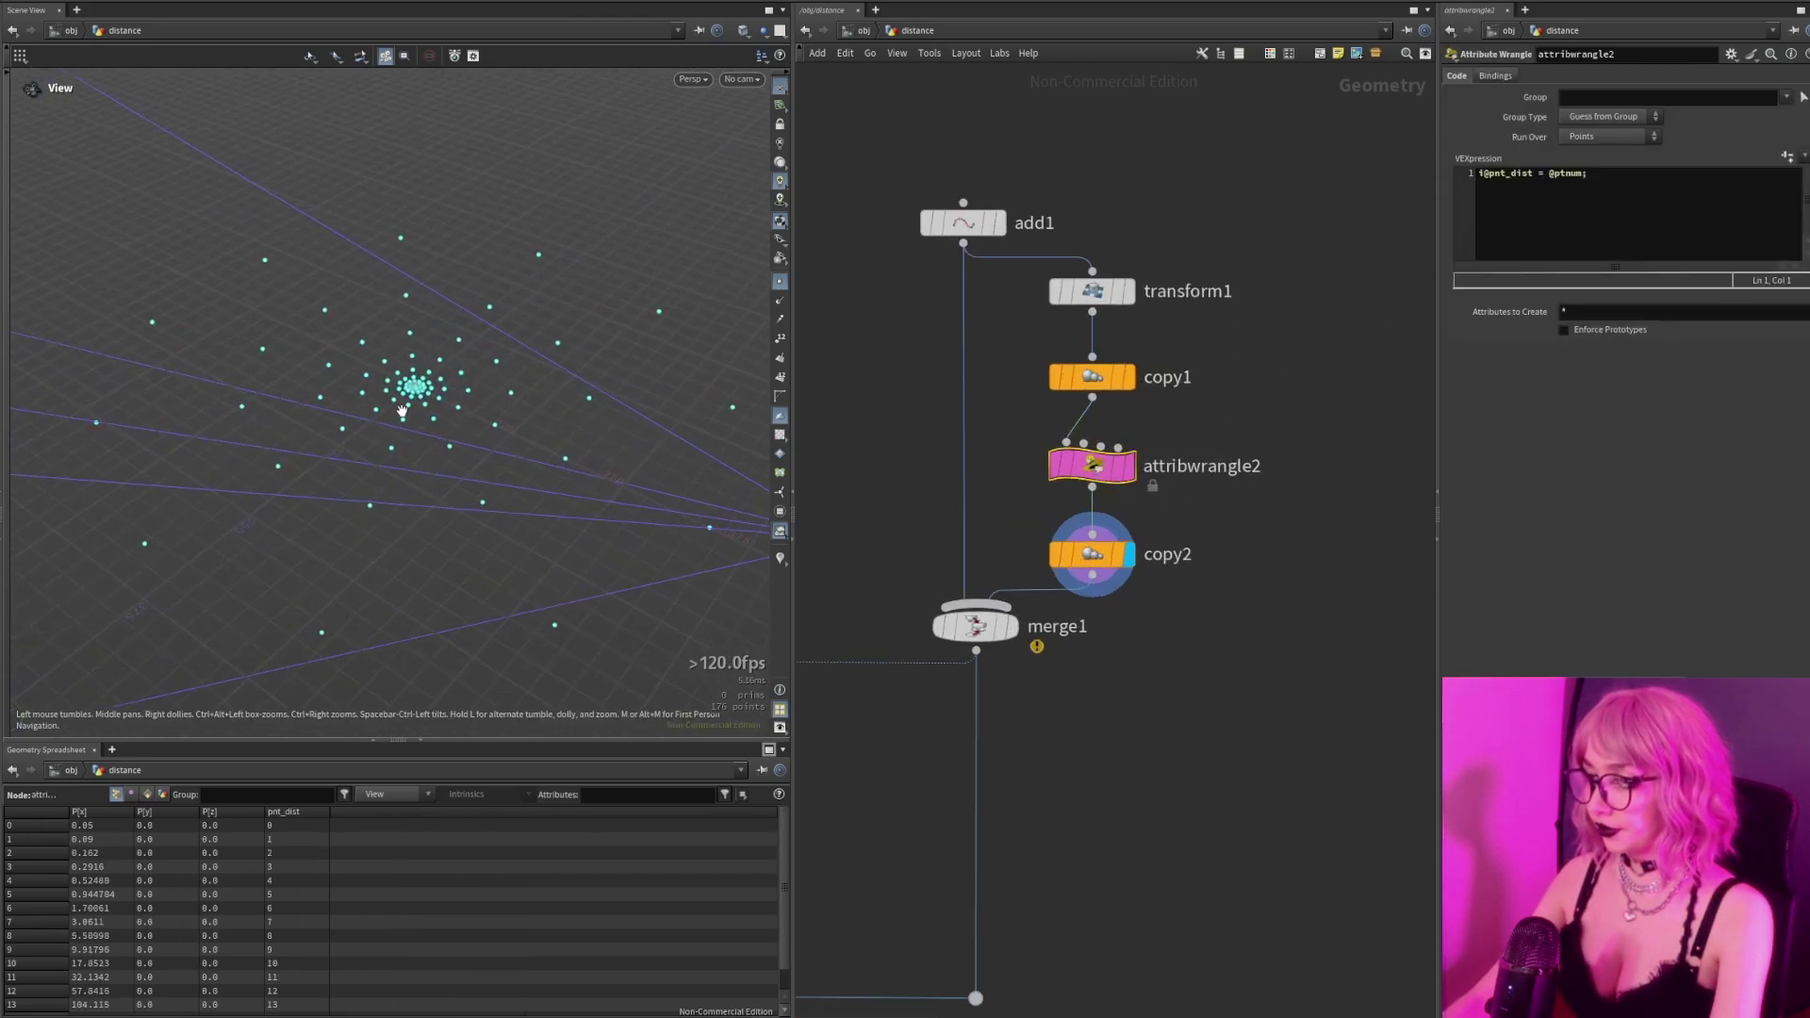
pyautogui.click(780, 558)
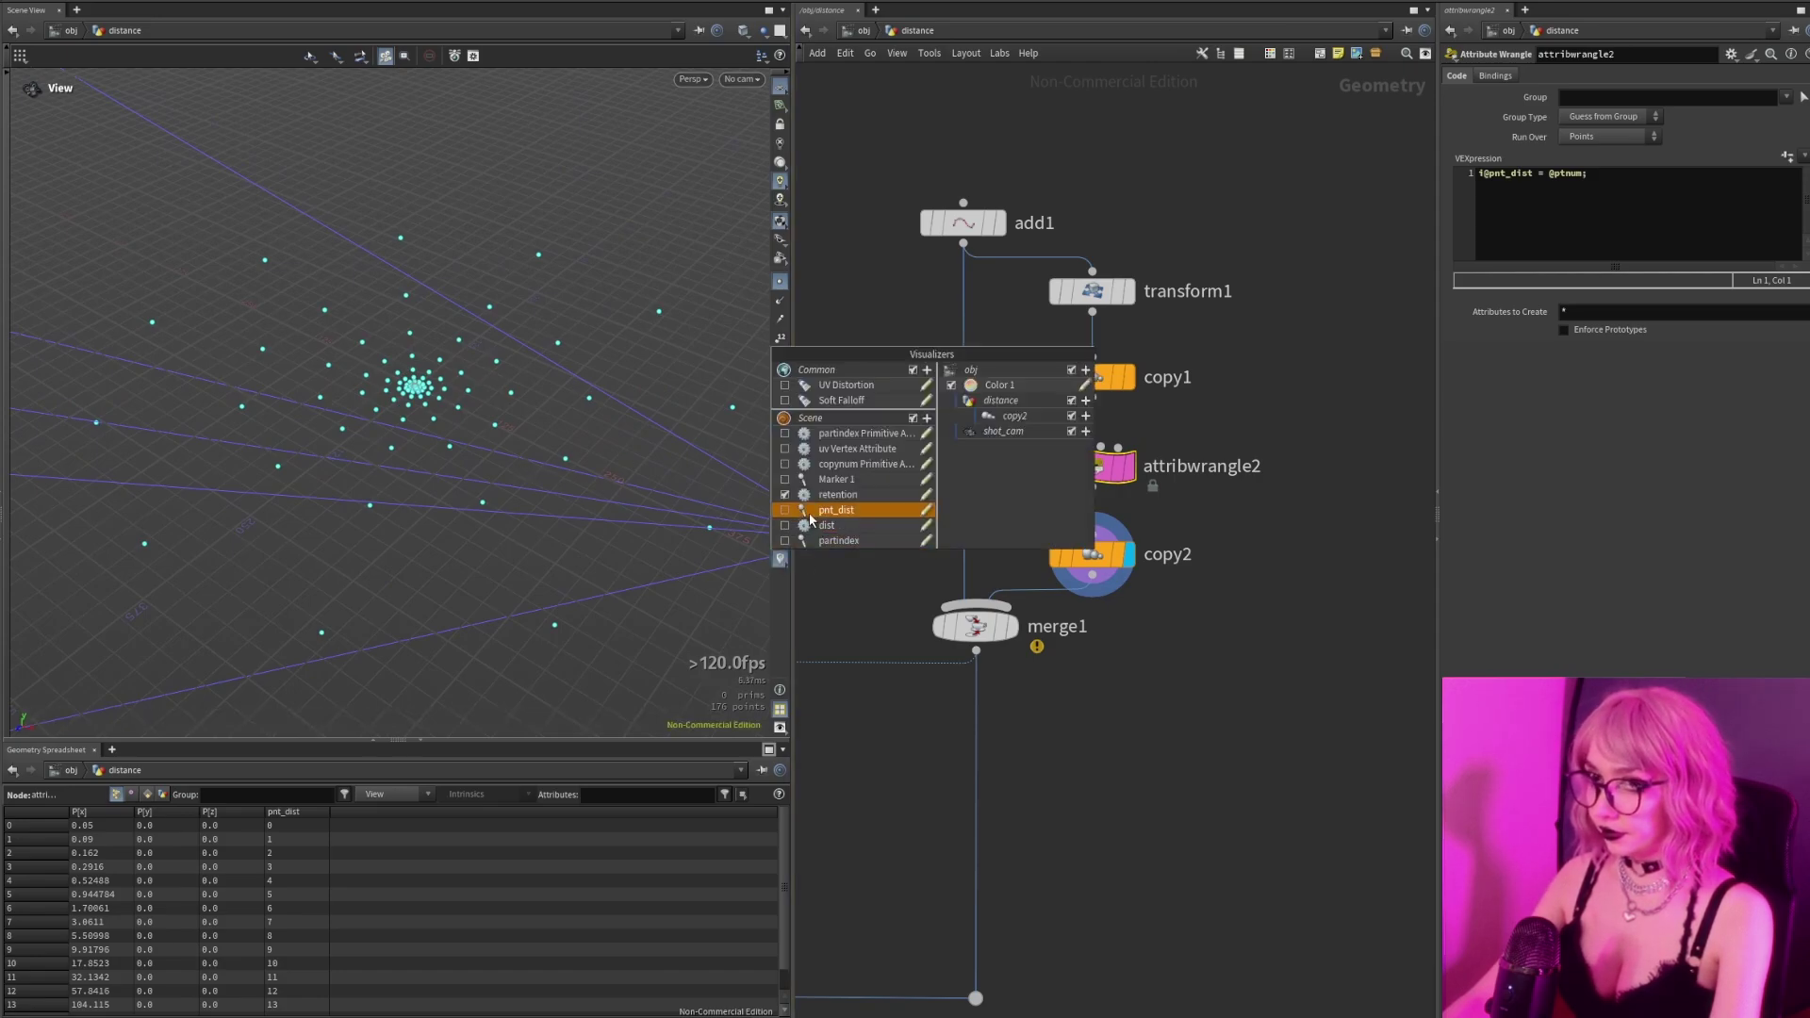
pyautogui.click(785, 495)
pyautogui.click(785, 509)
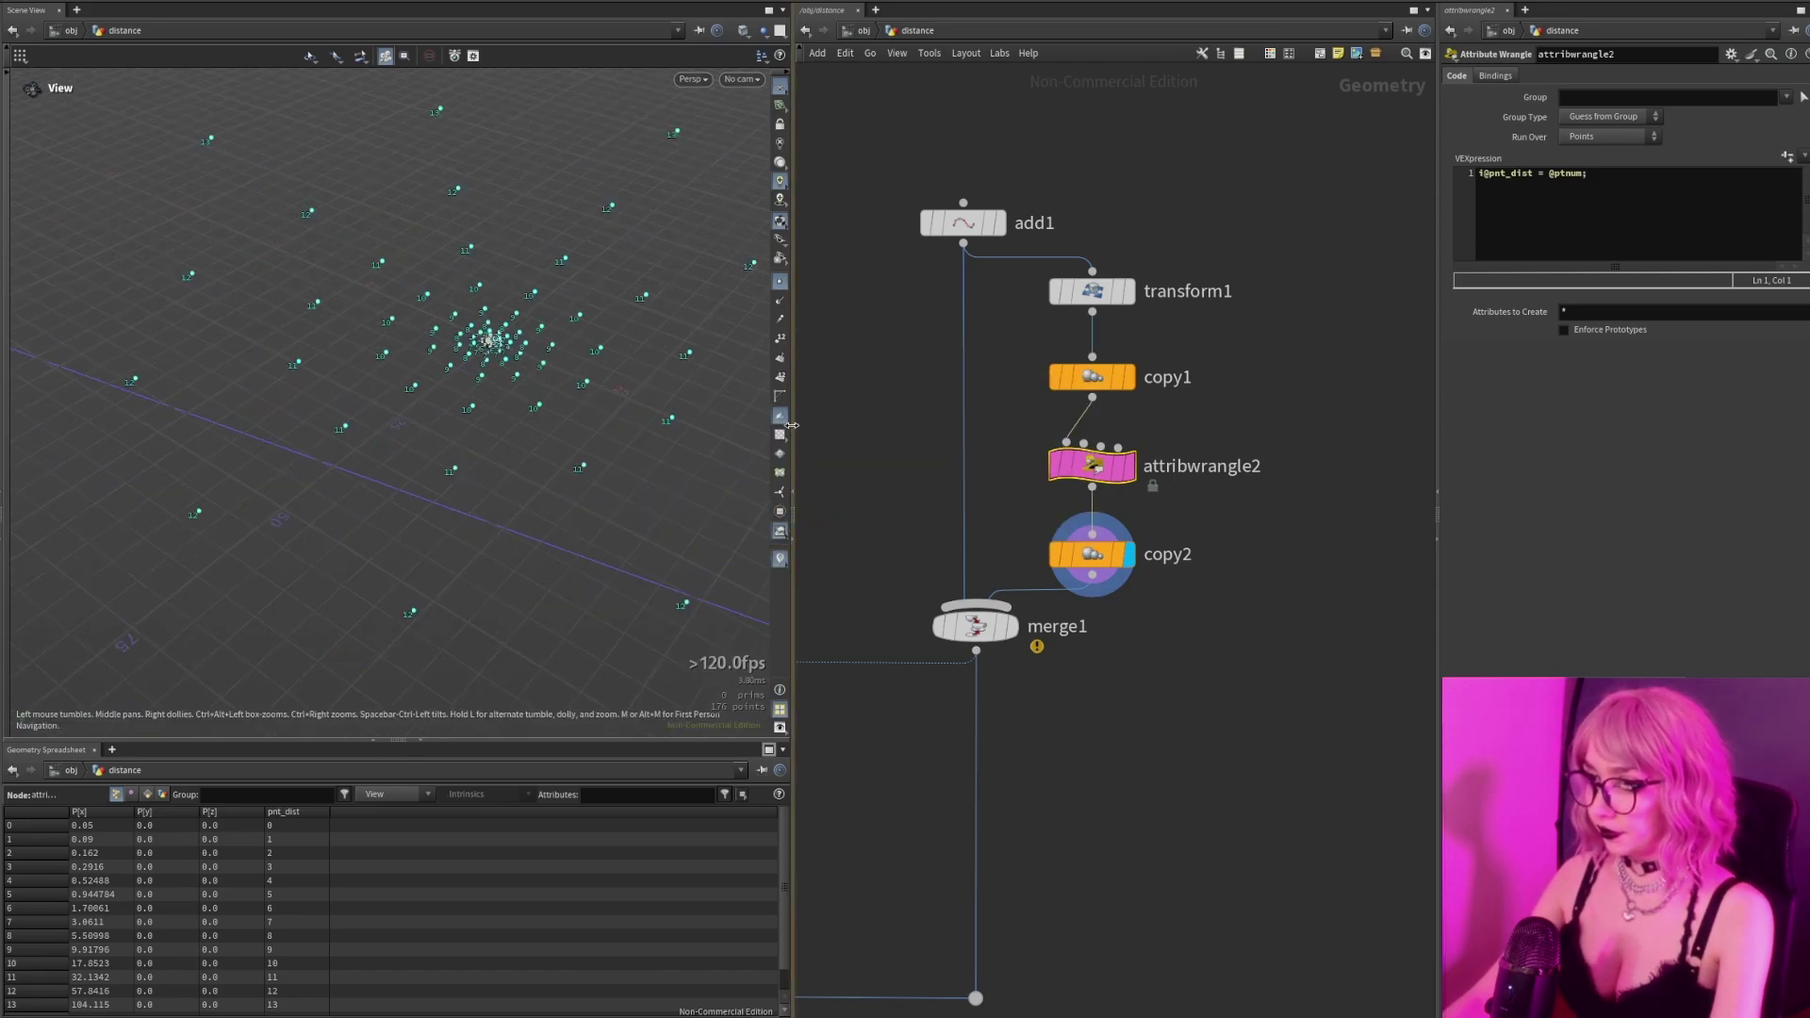
# Turn the visualizers off, show point numbers, and display the copy1 points.
pyautogui.click(779, 560)
pyautogui.click(779, 339)
pyautogui.moveTo(517, 366); pyautogui.dragTo(422, 460, button='middle')
pyautogui.click(1129, 377)
pyautogui.moveTo(527, 453); pyautogui.dragTo(585, 462, button='right')
pyautogui.moveTo(584, 461); pyautogui.dragTo(505, 472)
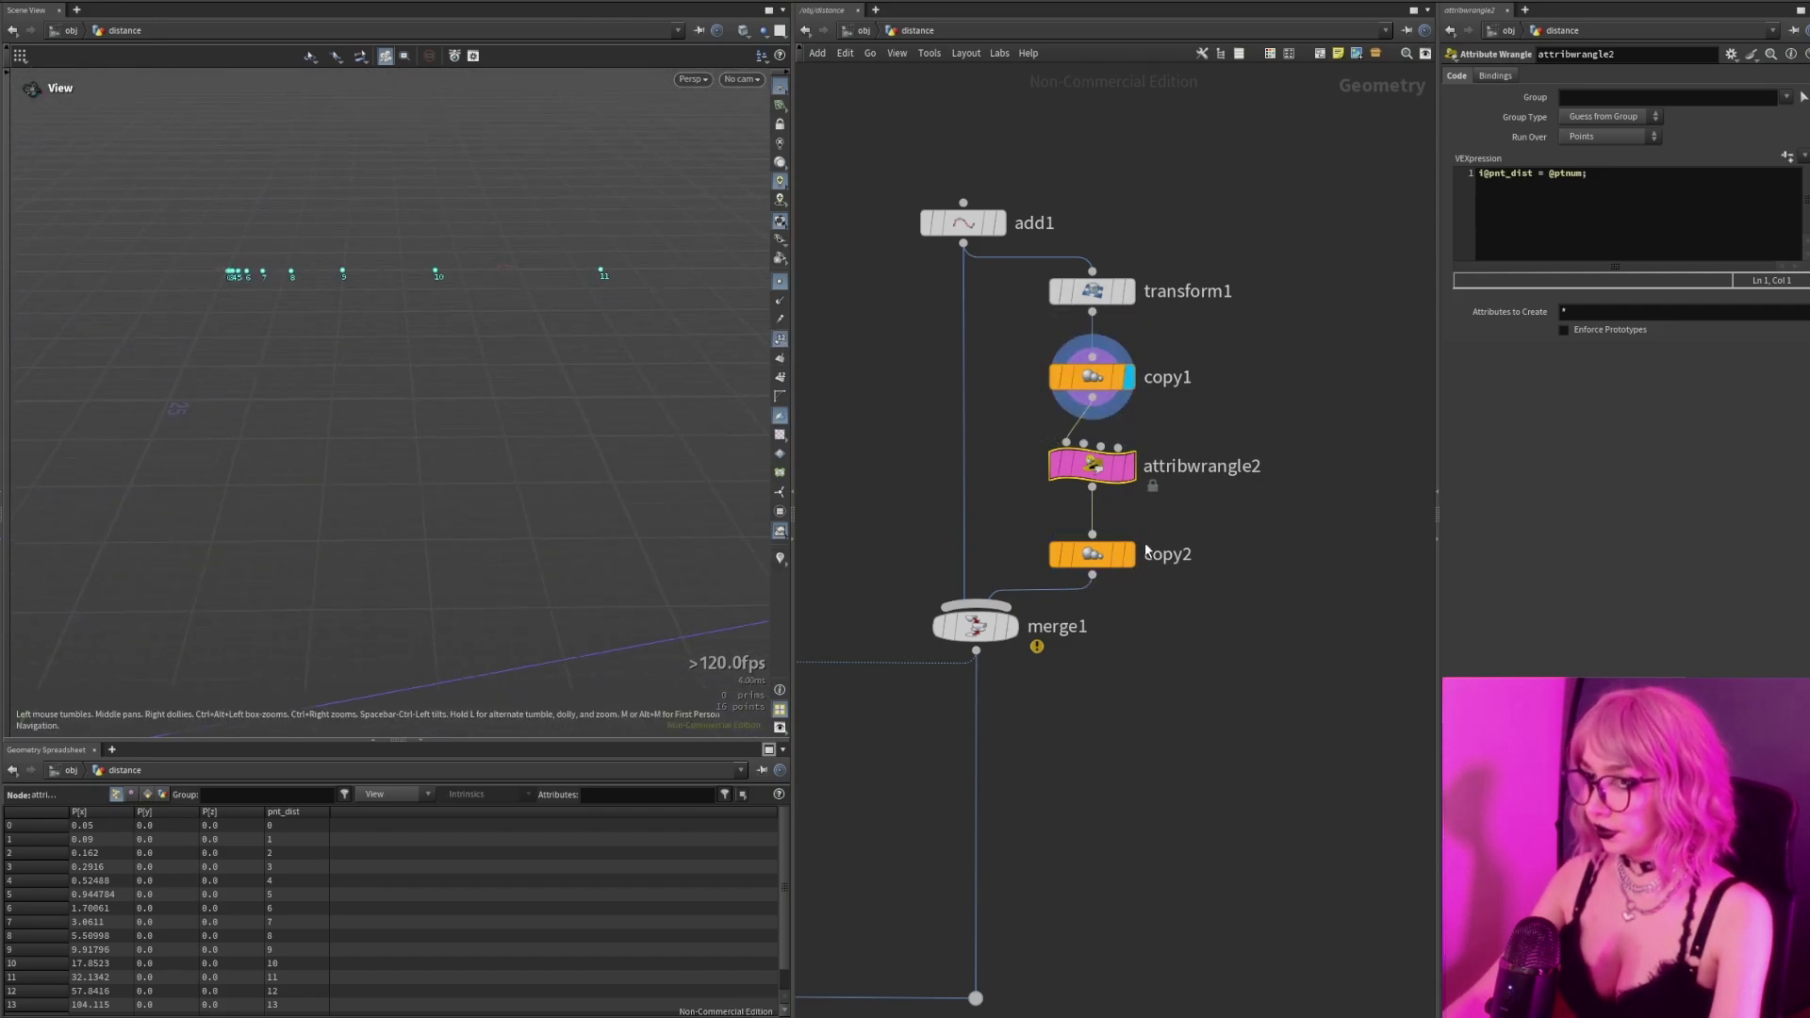
# Display the numbered copy2 points and show copy1's Copy and Transform parameters.
pyautogui.click(1130, 554)
pyautogui.moveTo(224, 275); pyautogui.dragTo(206, 305)
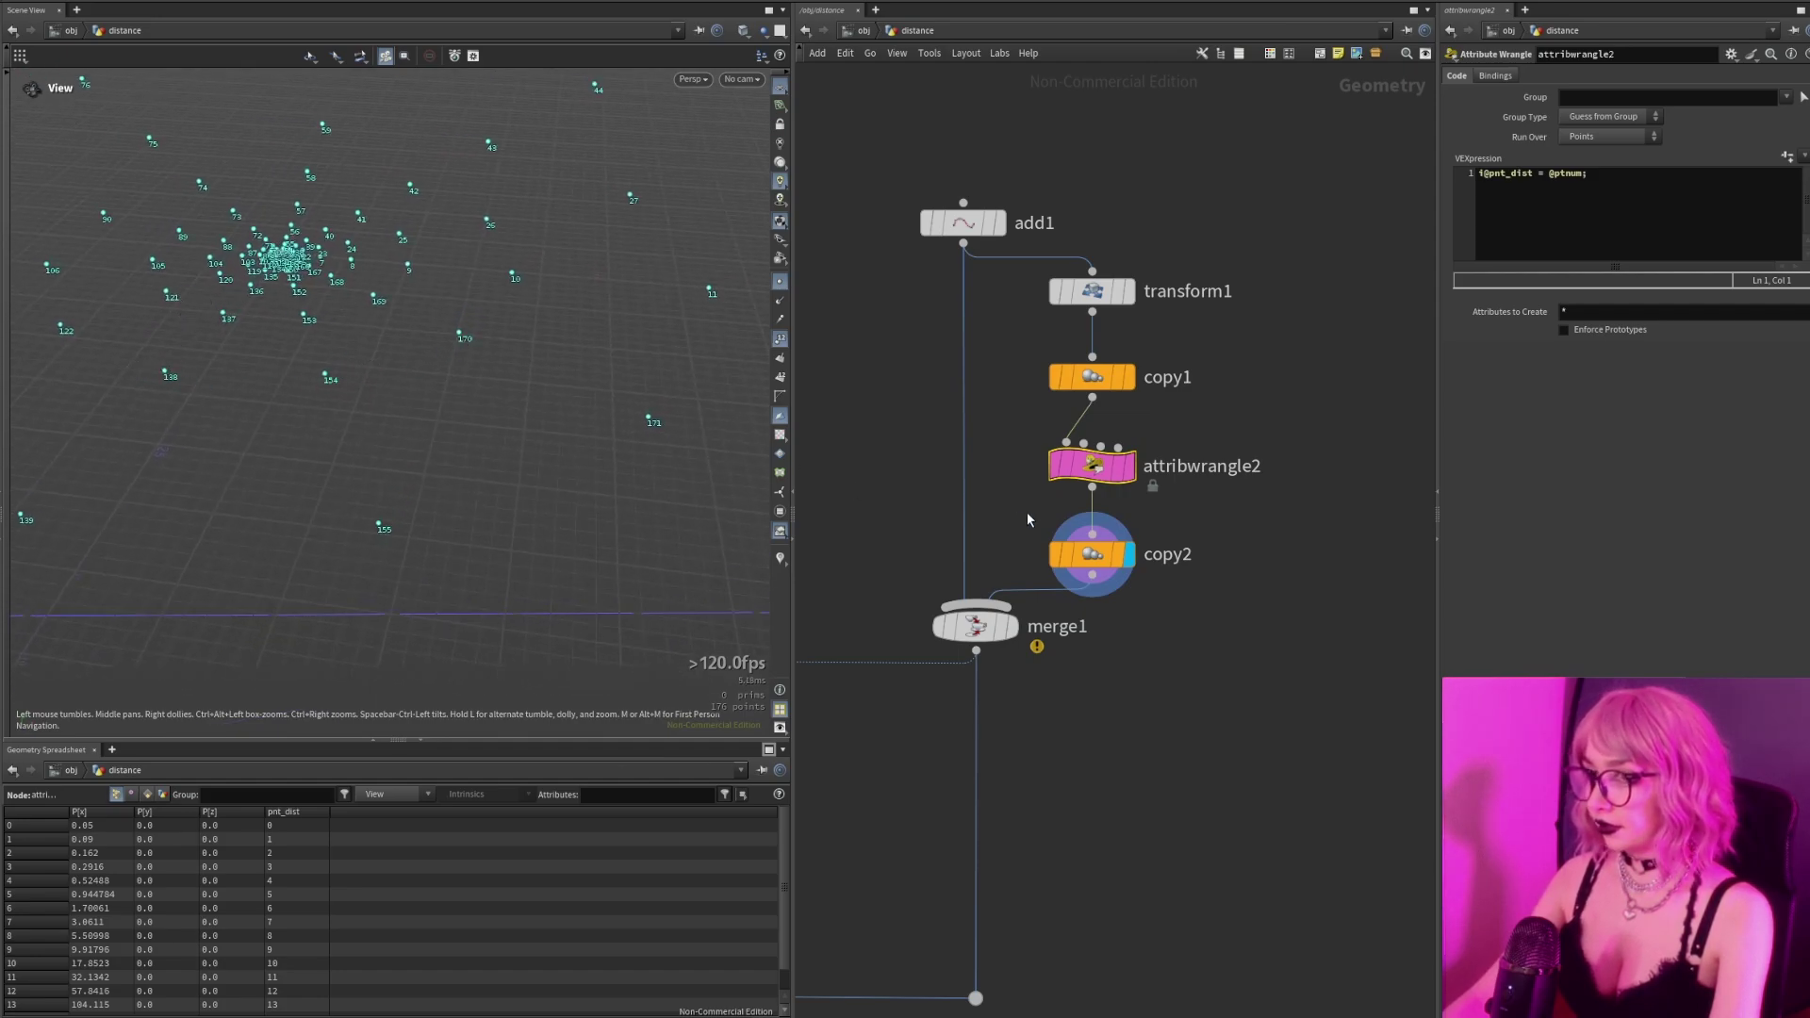
pyautogui.click(1093, 377)
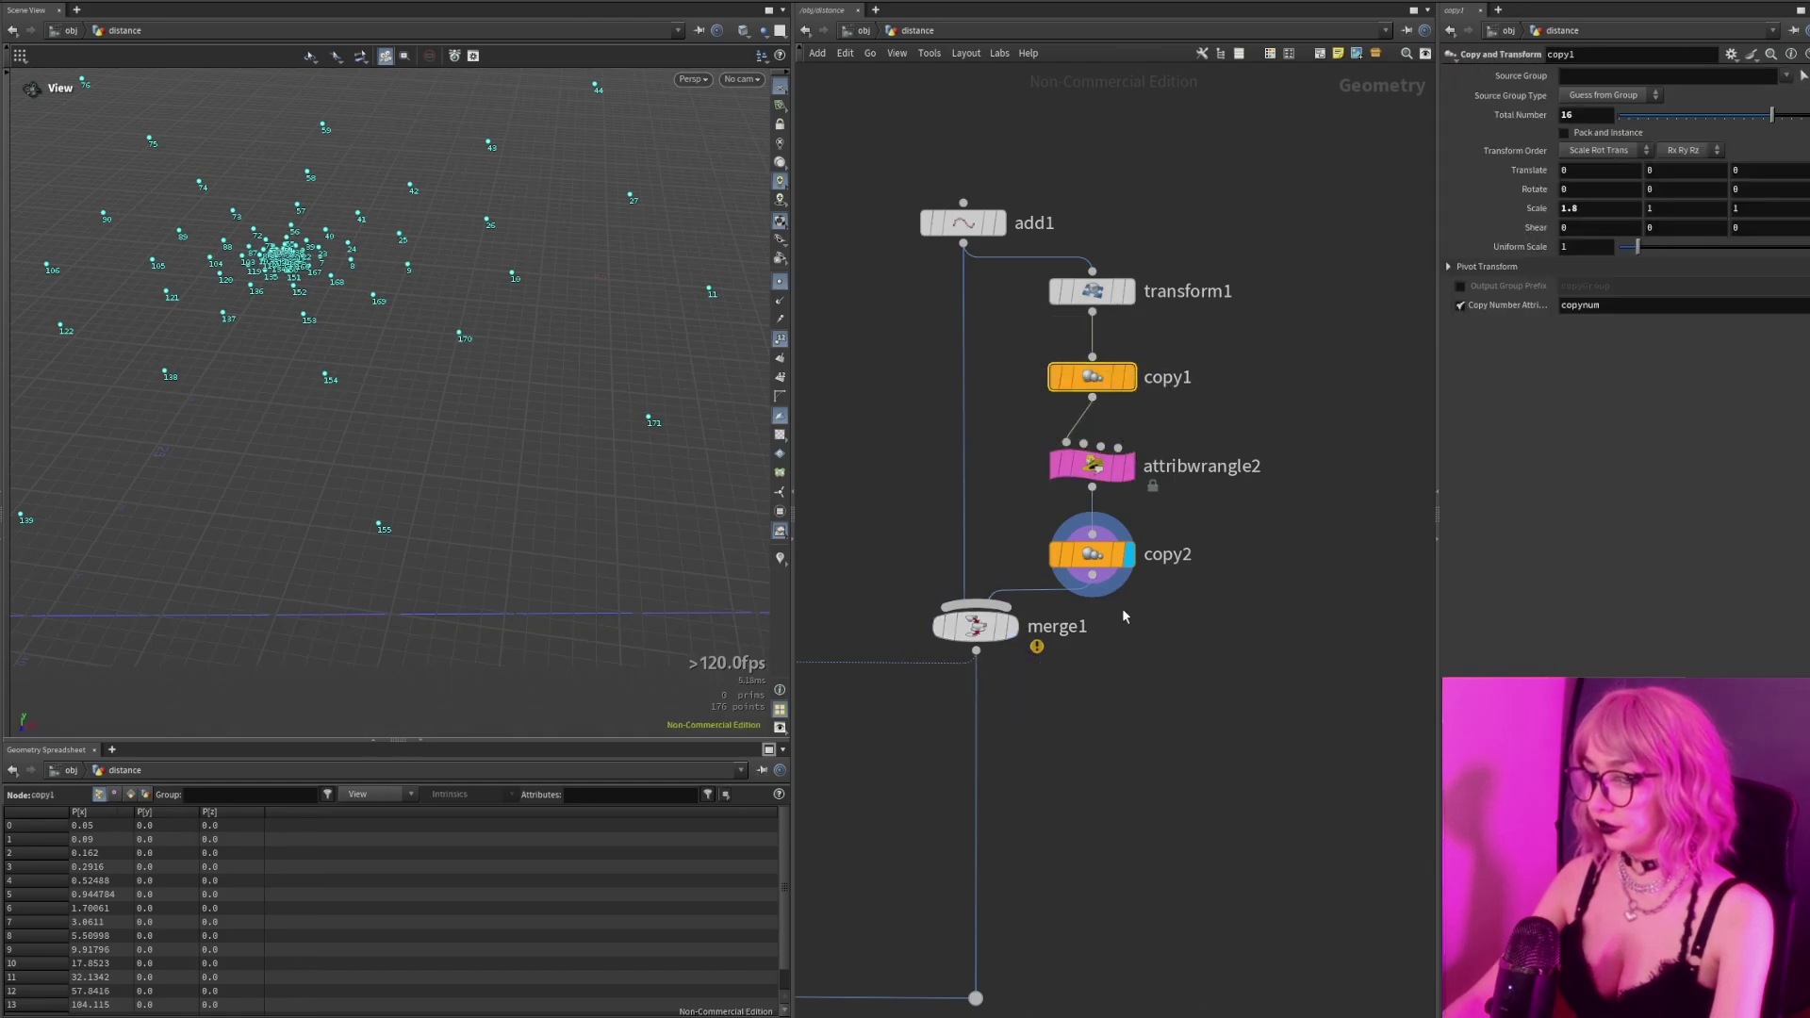
# Display the merge1 points and turn off the point numbers.
pyautogui.click(1013, 626)
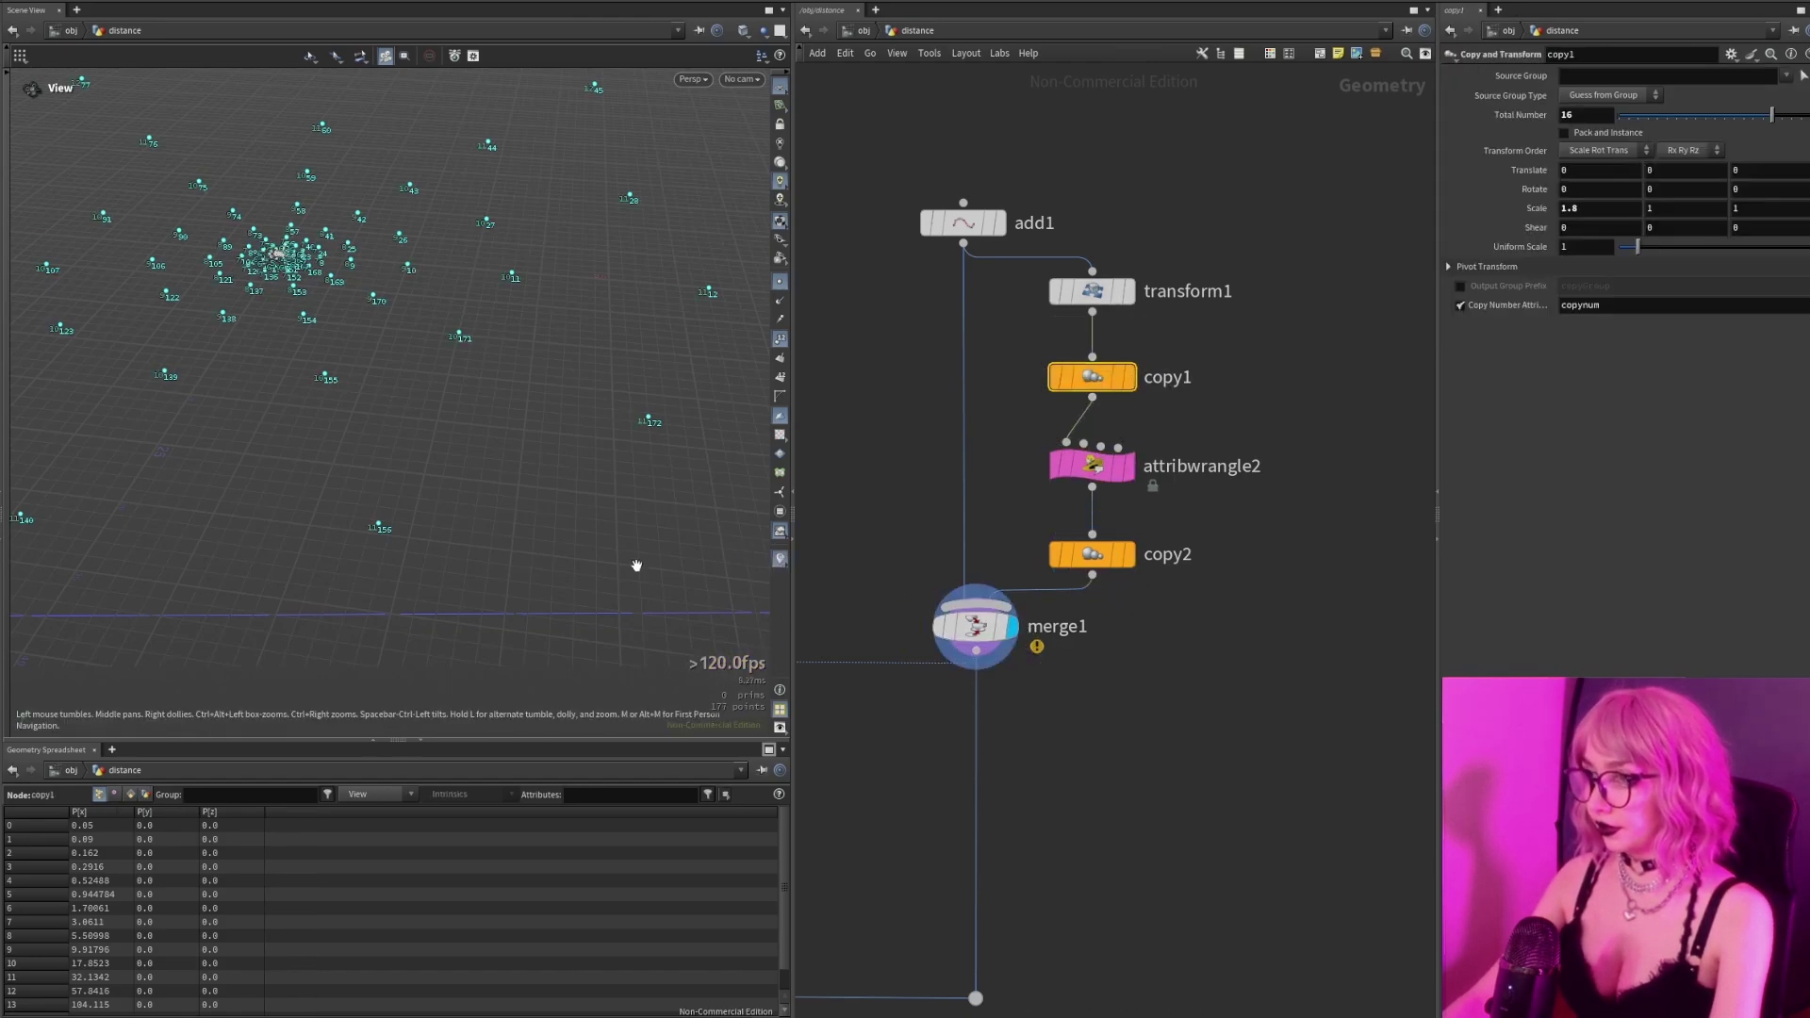
pyautogui.click(779, 341)
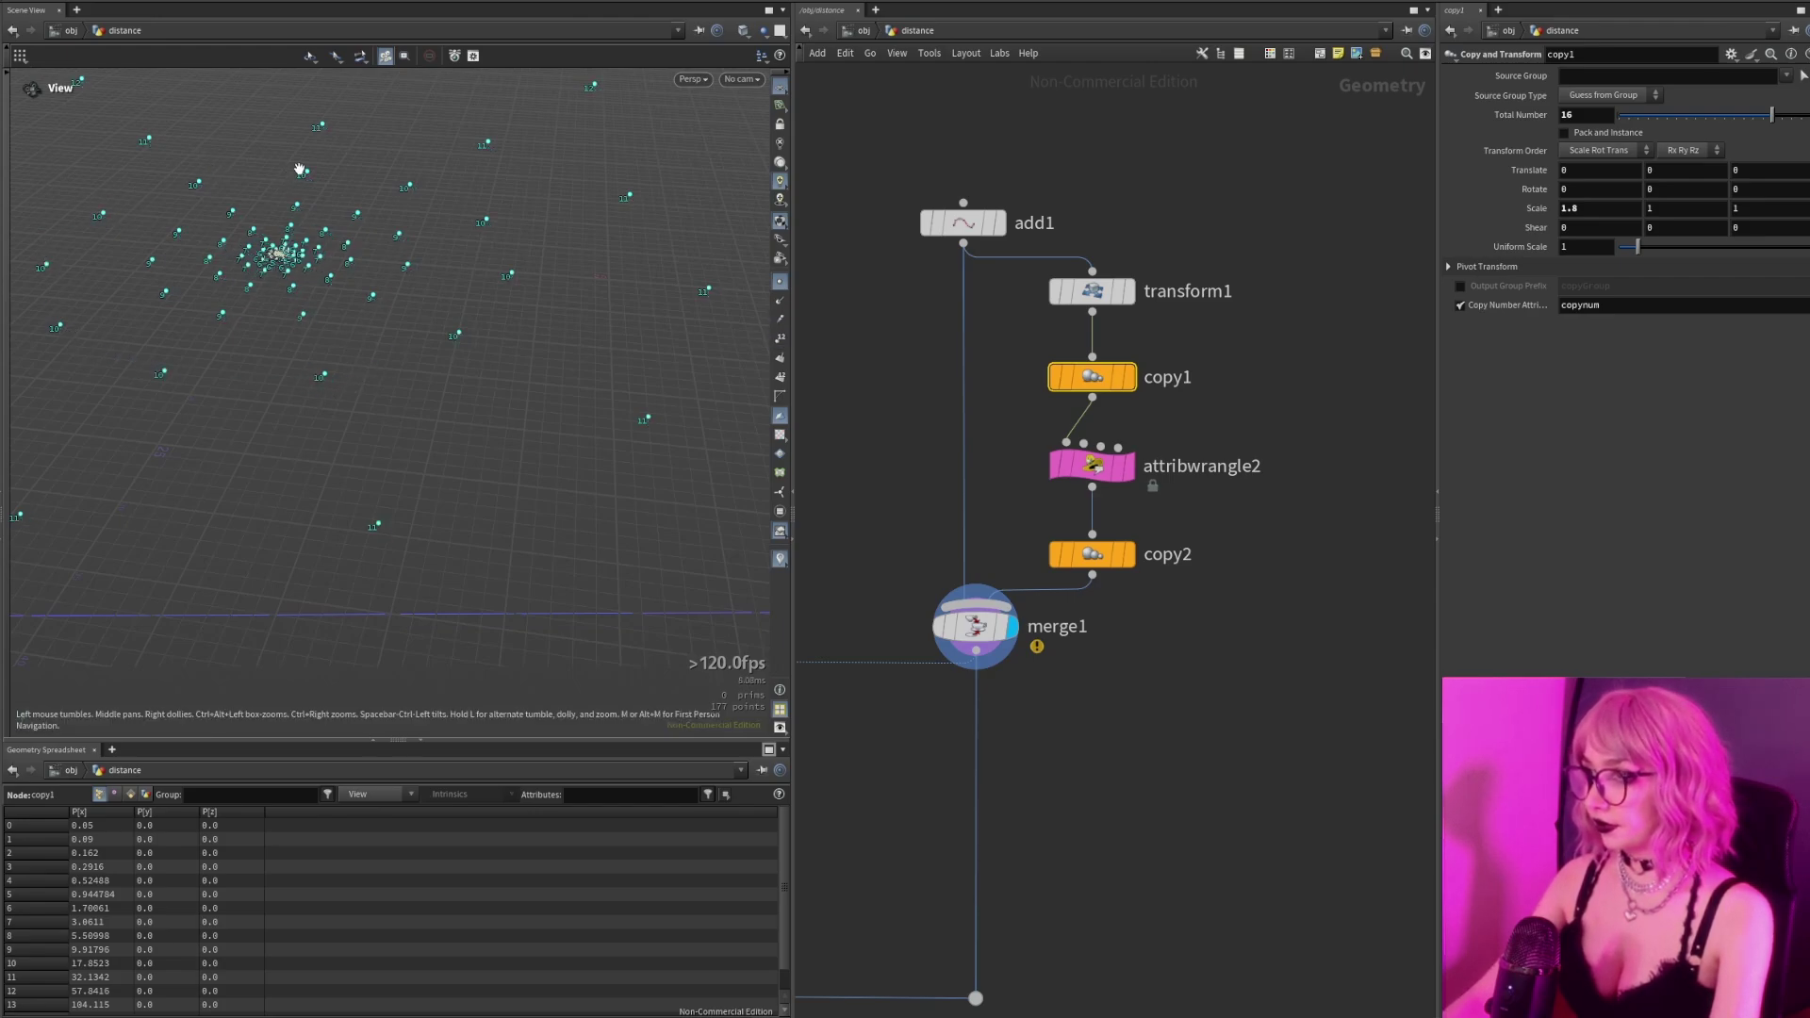
pyautogui.scroll(-5, 460, 361)
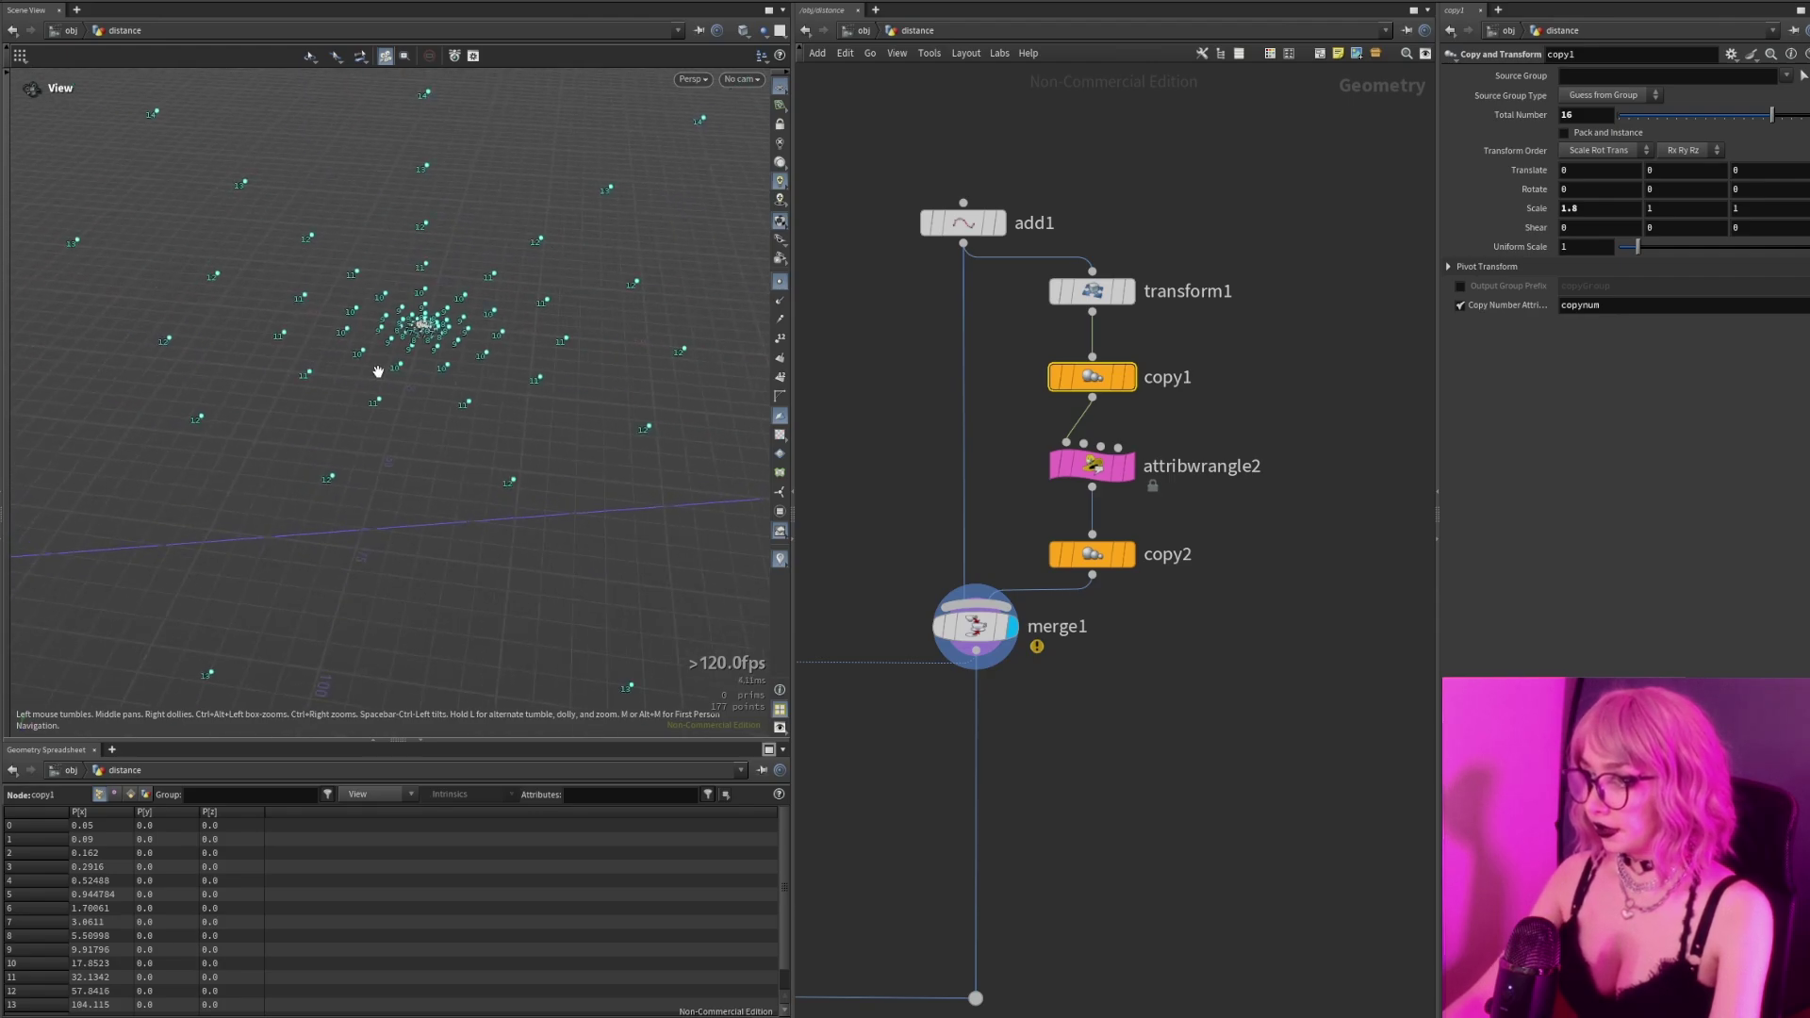
# Display the attribtransfer1 node's terrain.
pyautogui.scroll(-3, 1011, 693)
pyautogui.moveTo(912, 779); pyautogui.dragTo(1258, 705, button='middle')
pyautogui.scroll(3, 1053, 625)
pyautogui.moveTo(1005, 656)
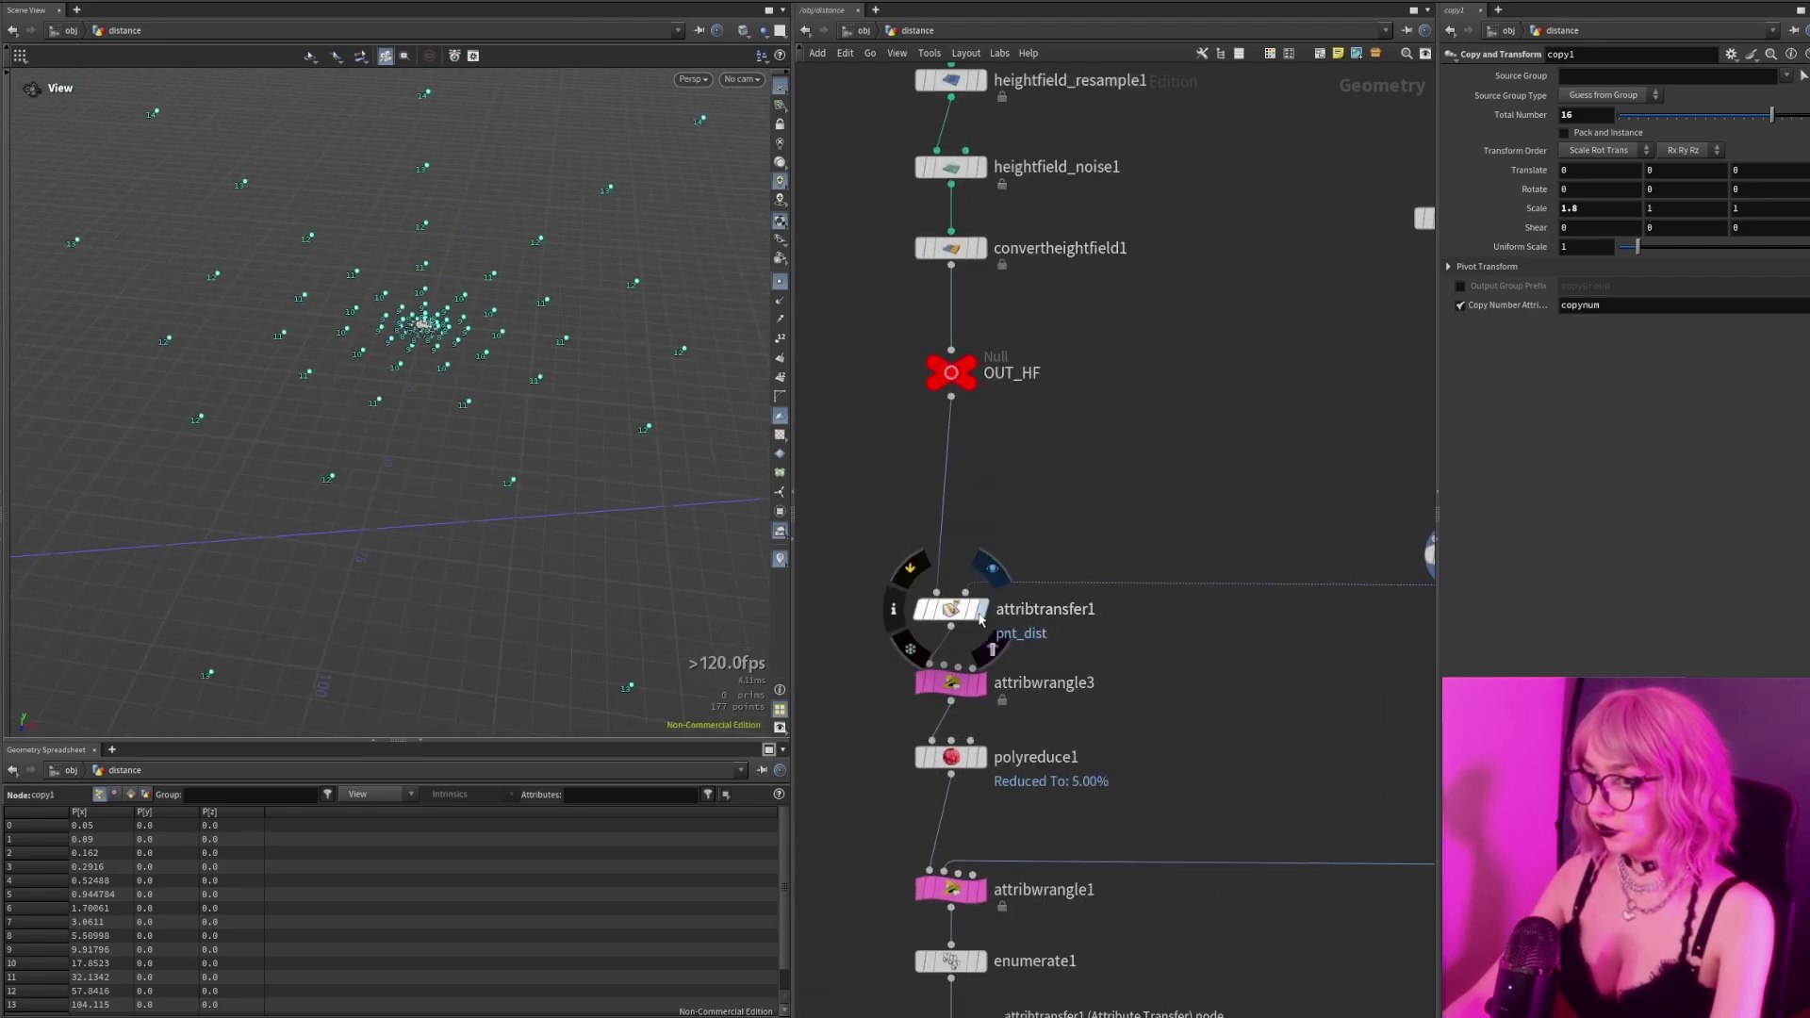
pyautogui.click(992, 568)
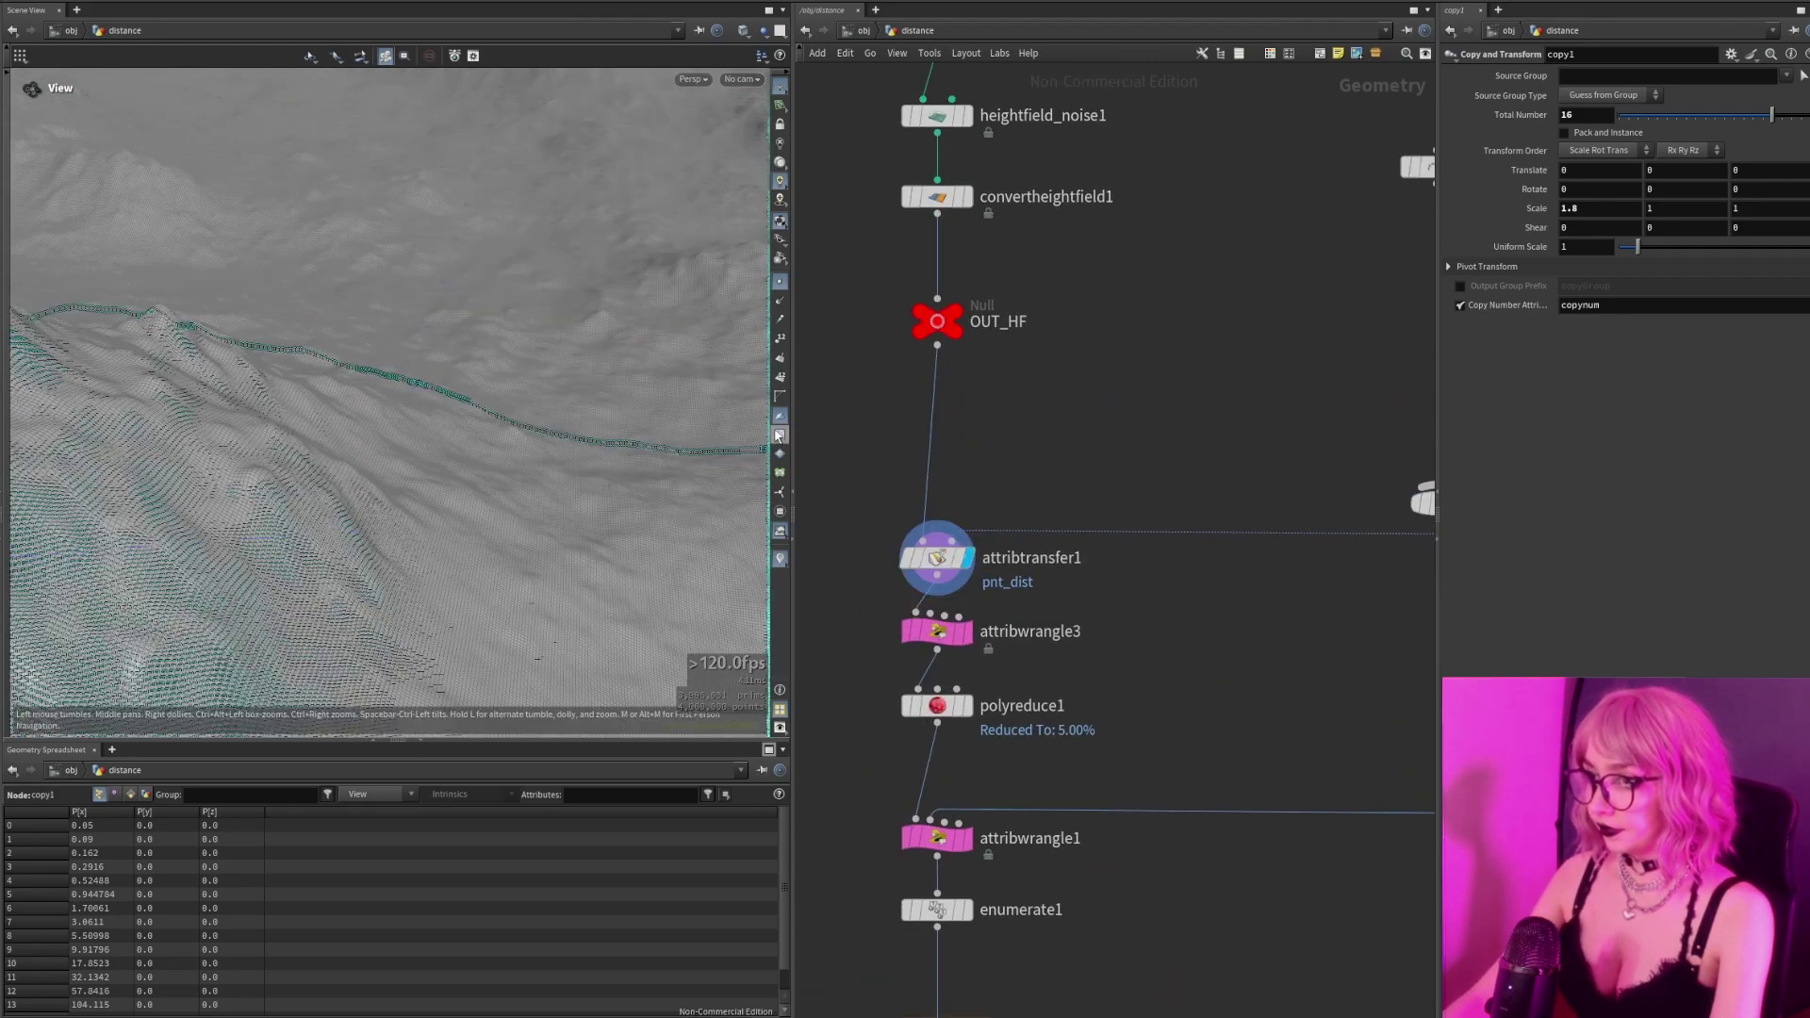
# Hide the point display on the terrain and show attribtransfer1's condition parameters.
pyautogui.click(779, 560)
pyautogui.scroll(-6, 424, 438)
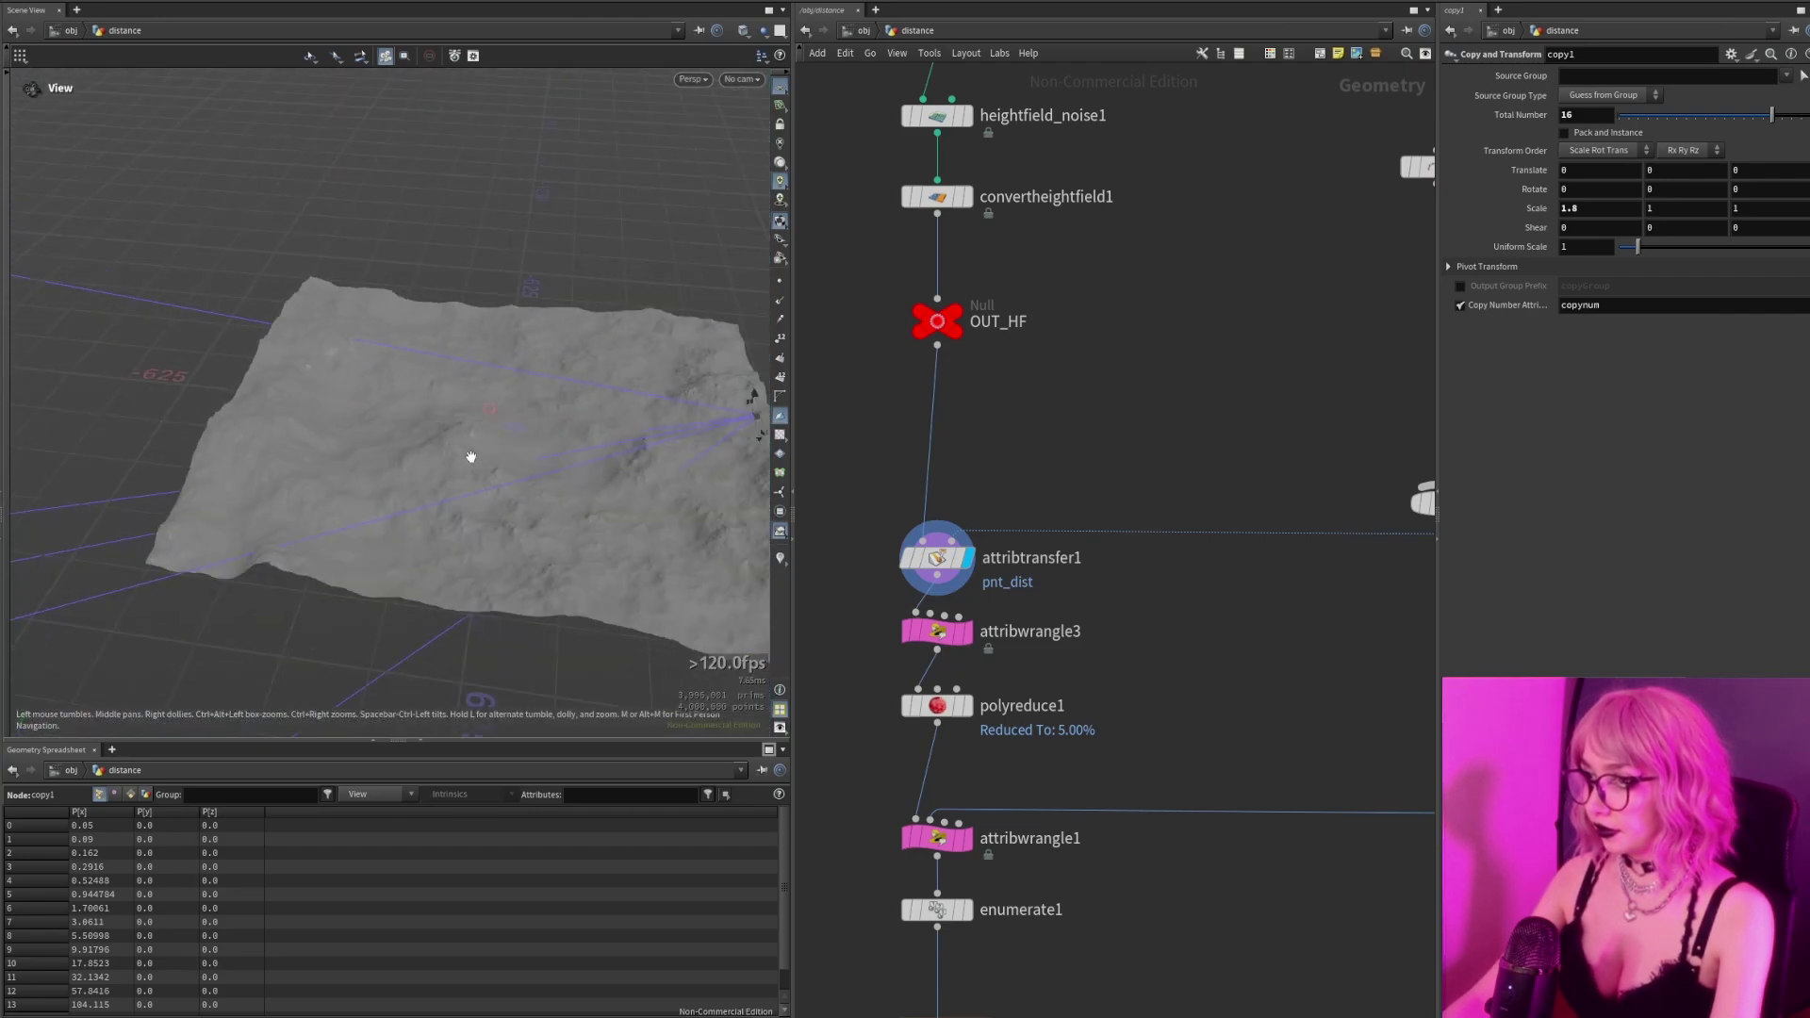
pyautogui.moveTo(469, 456); pyautogui.dragTo(396, 464)
pyautogui.click(937, 557)
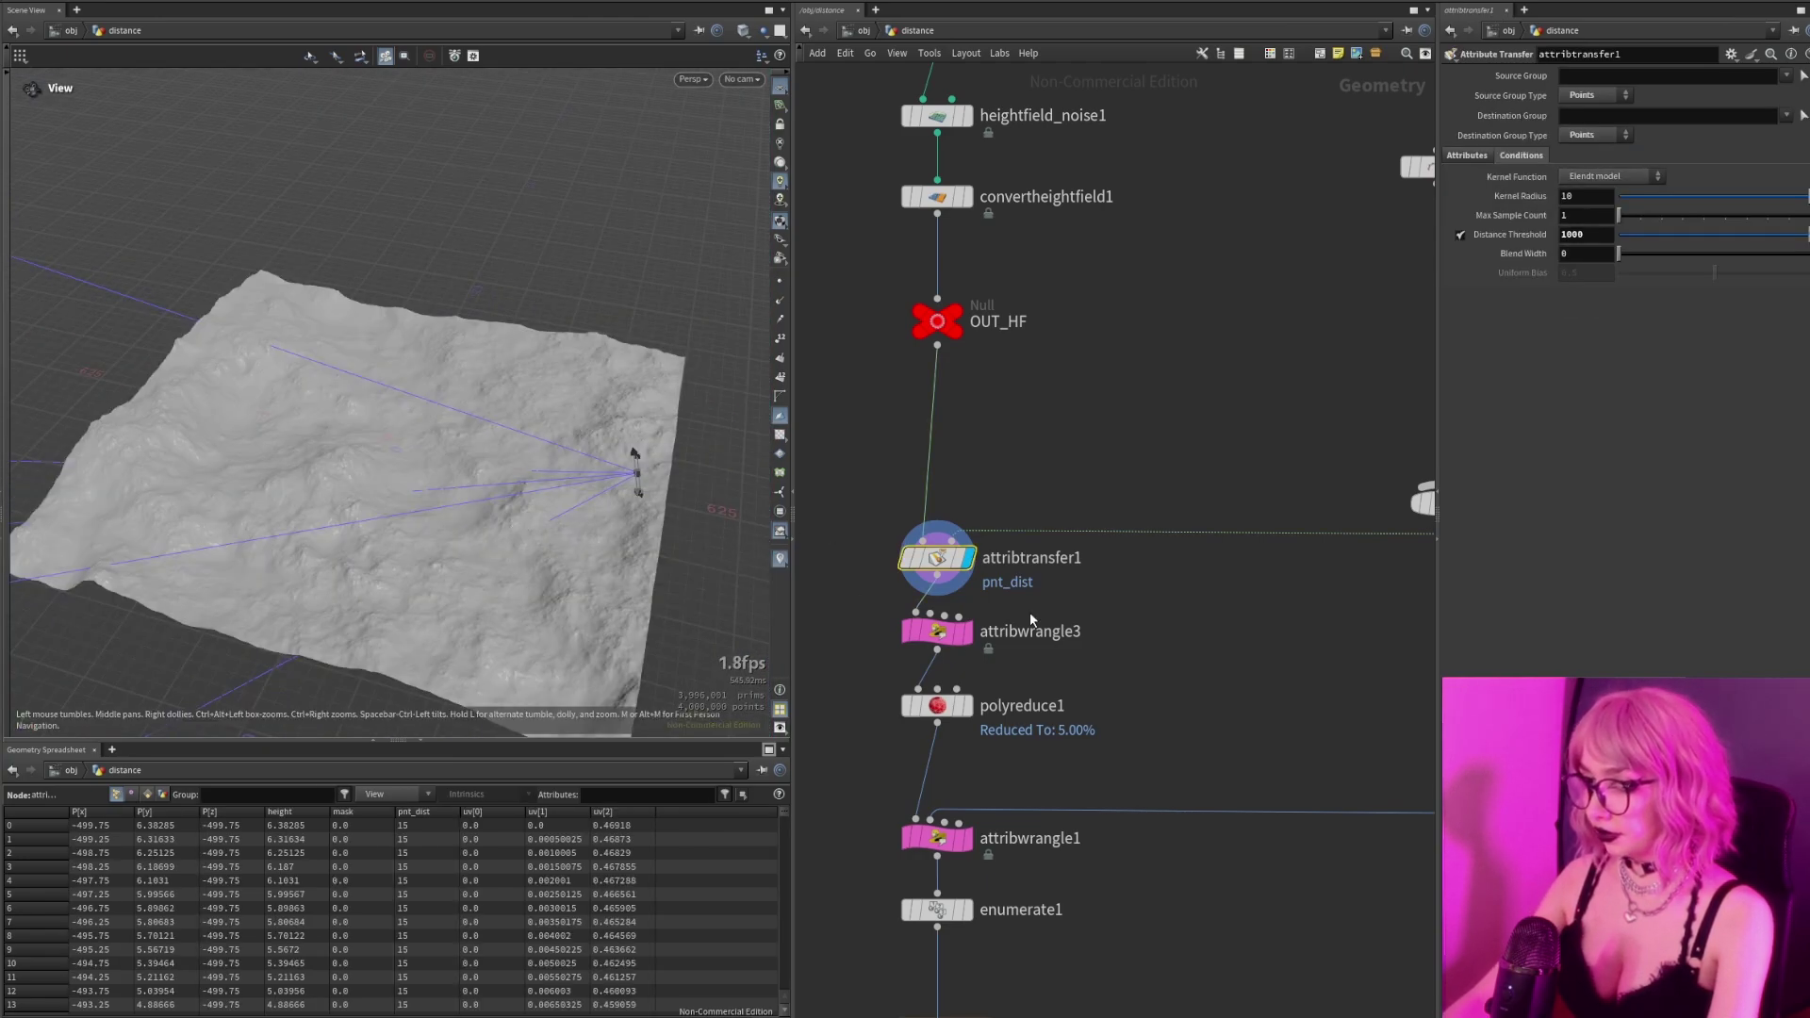
# Display attribwrangle3's retention colours on the terrain and show the node's VEX expression.
pyautogui.click(967, 631)
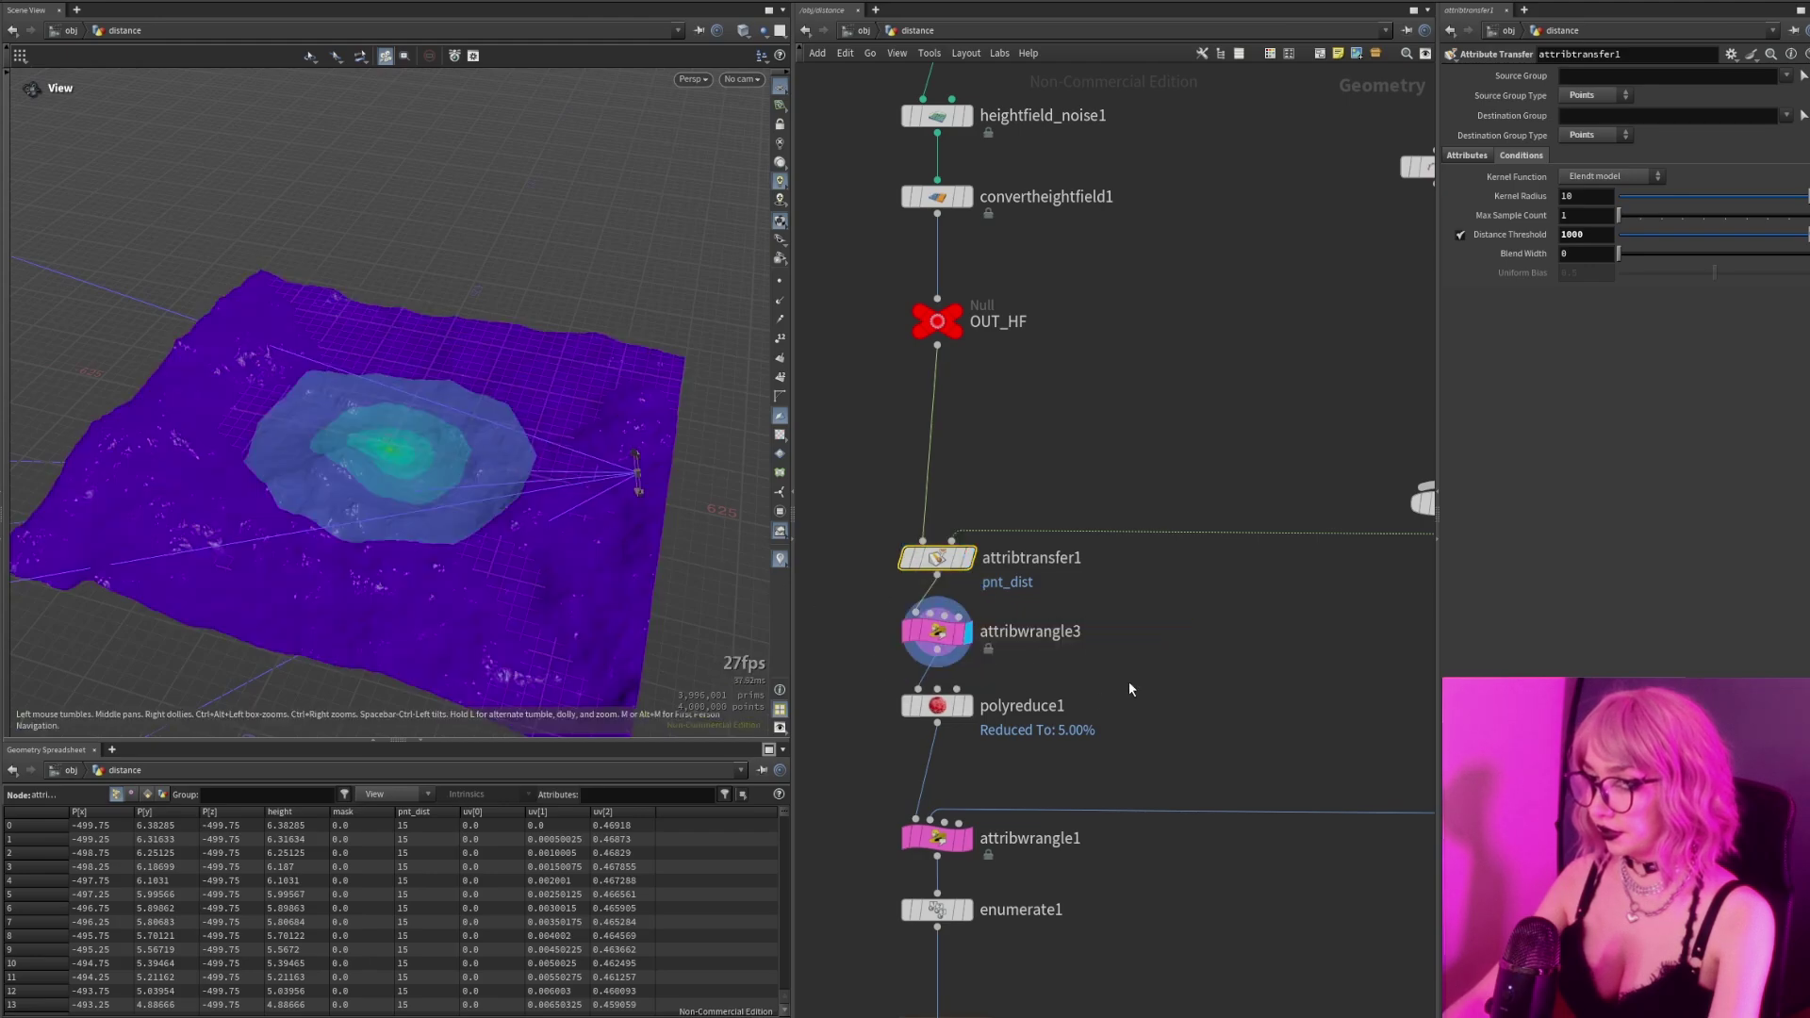
pyautogui.click(938, 631)
pyautogui.scroll(5, 462, 471)
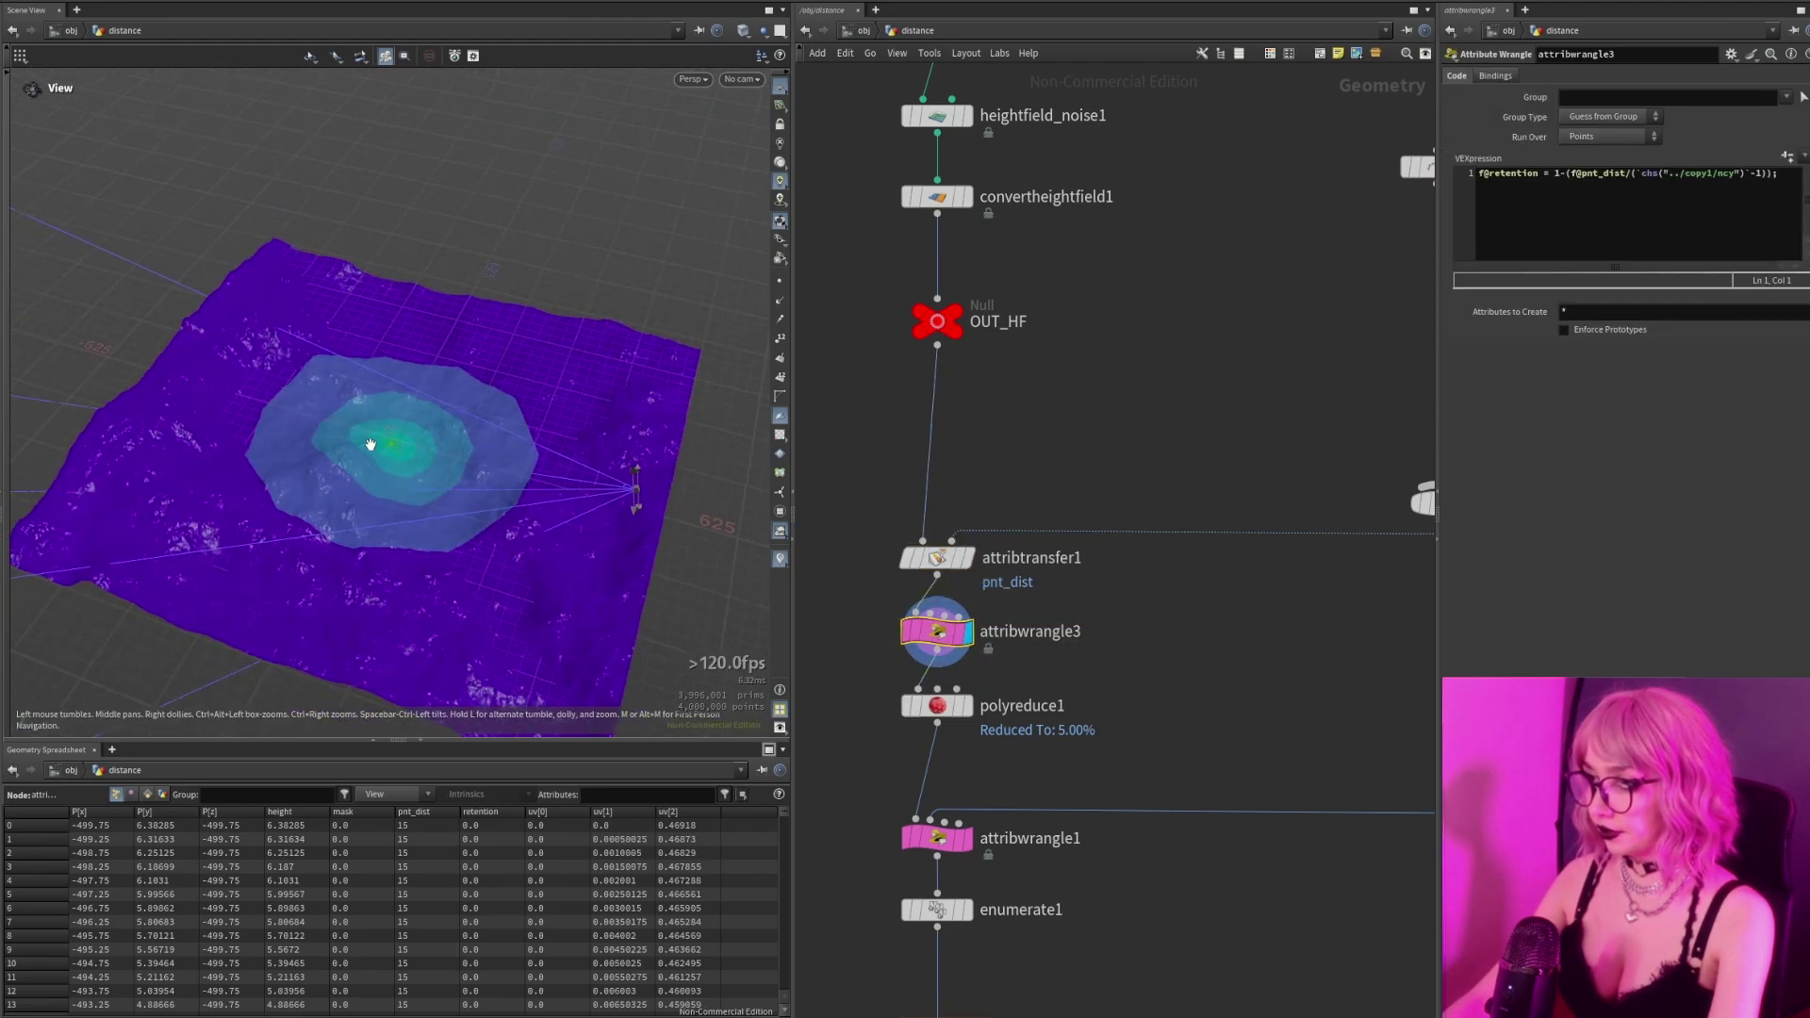
pyautogui.moveTo(1108, 698); pyautogui.dragTo(1116, 608, button='middle')
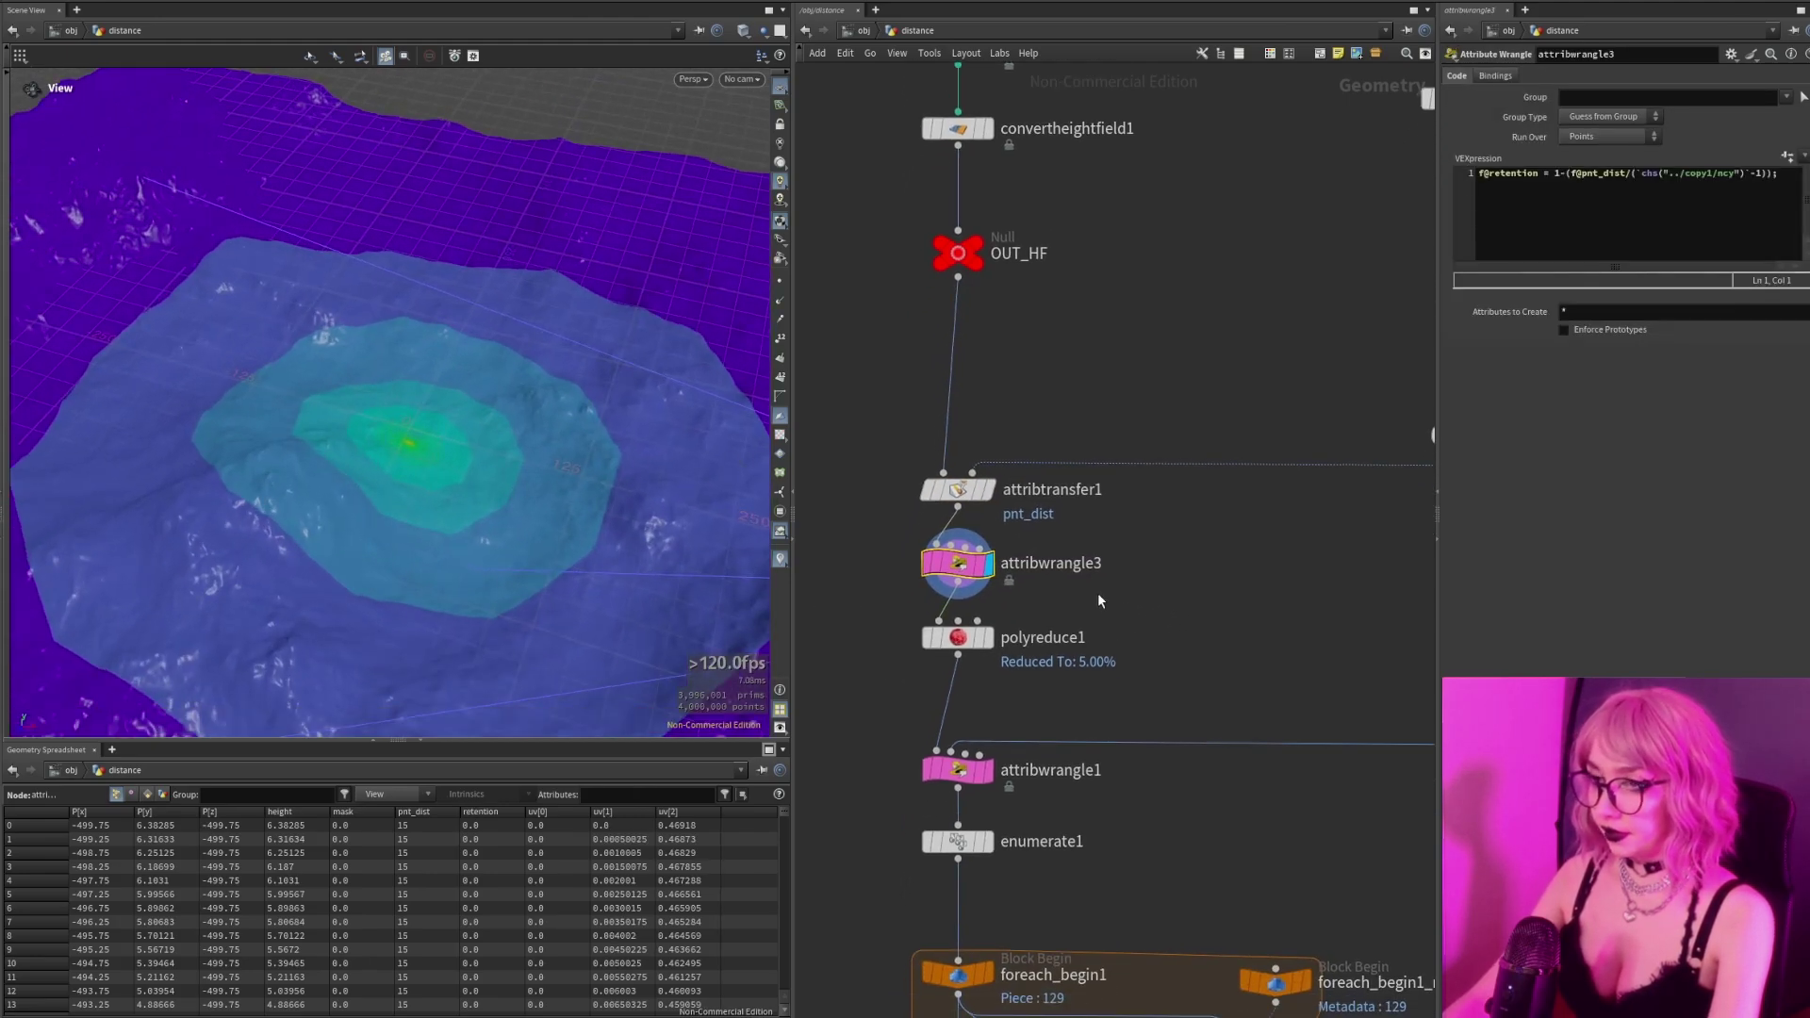
# Show polyreduce1's parameters and display its reduced terrain with the attribute colours turned off.
pyautogui.moveTo(695, 405); pyautogui.dragTo(492, 408)
pyautogui.moveTo(455, 396); pyautogui.dragTo(886, 396, button='right')
pyautogui.moveTo(525, 477); pyautogui.dragTo(257, 480, button='right')
pyautogui.moveTo(445, 507); pyautogui.dragTo(371, 454, button='middle')
pyautogui.moveTo(1052, 684); pyautogui.dragTo(993, 643)
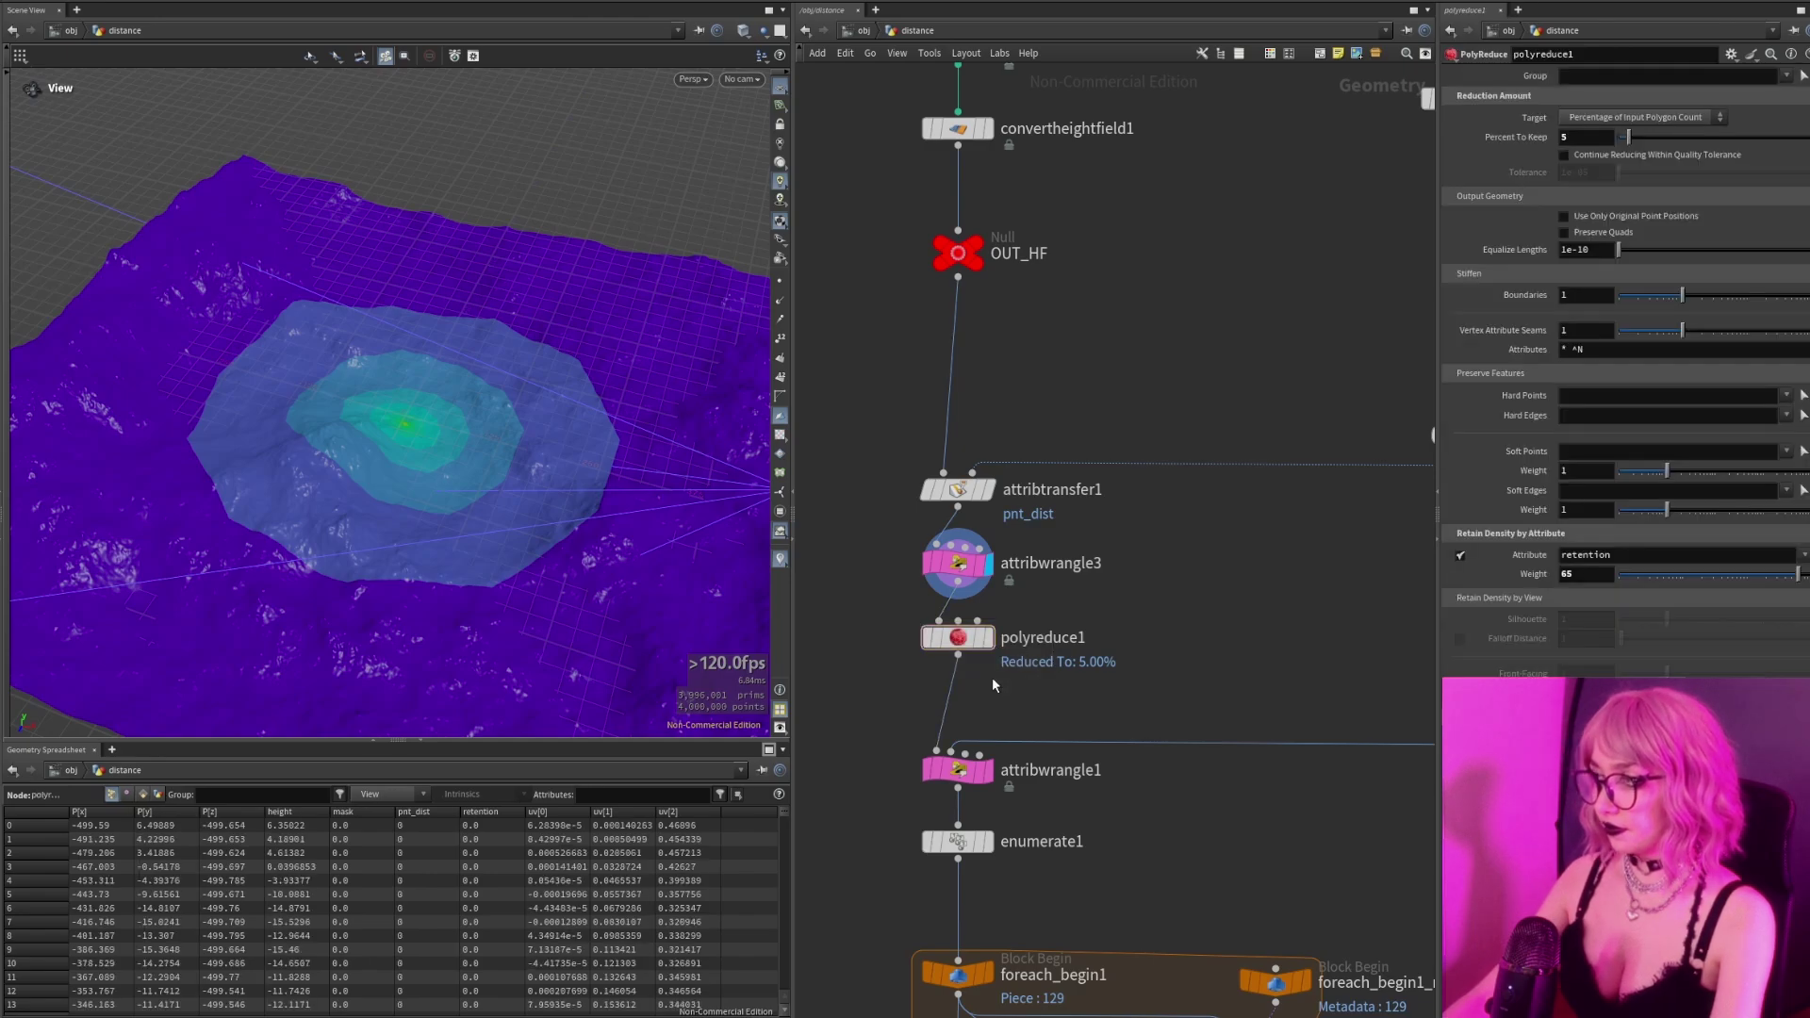
pyautogui.press('r')
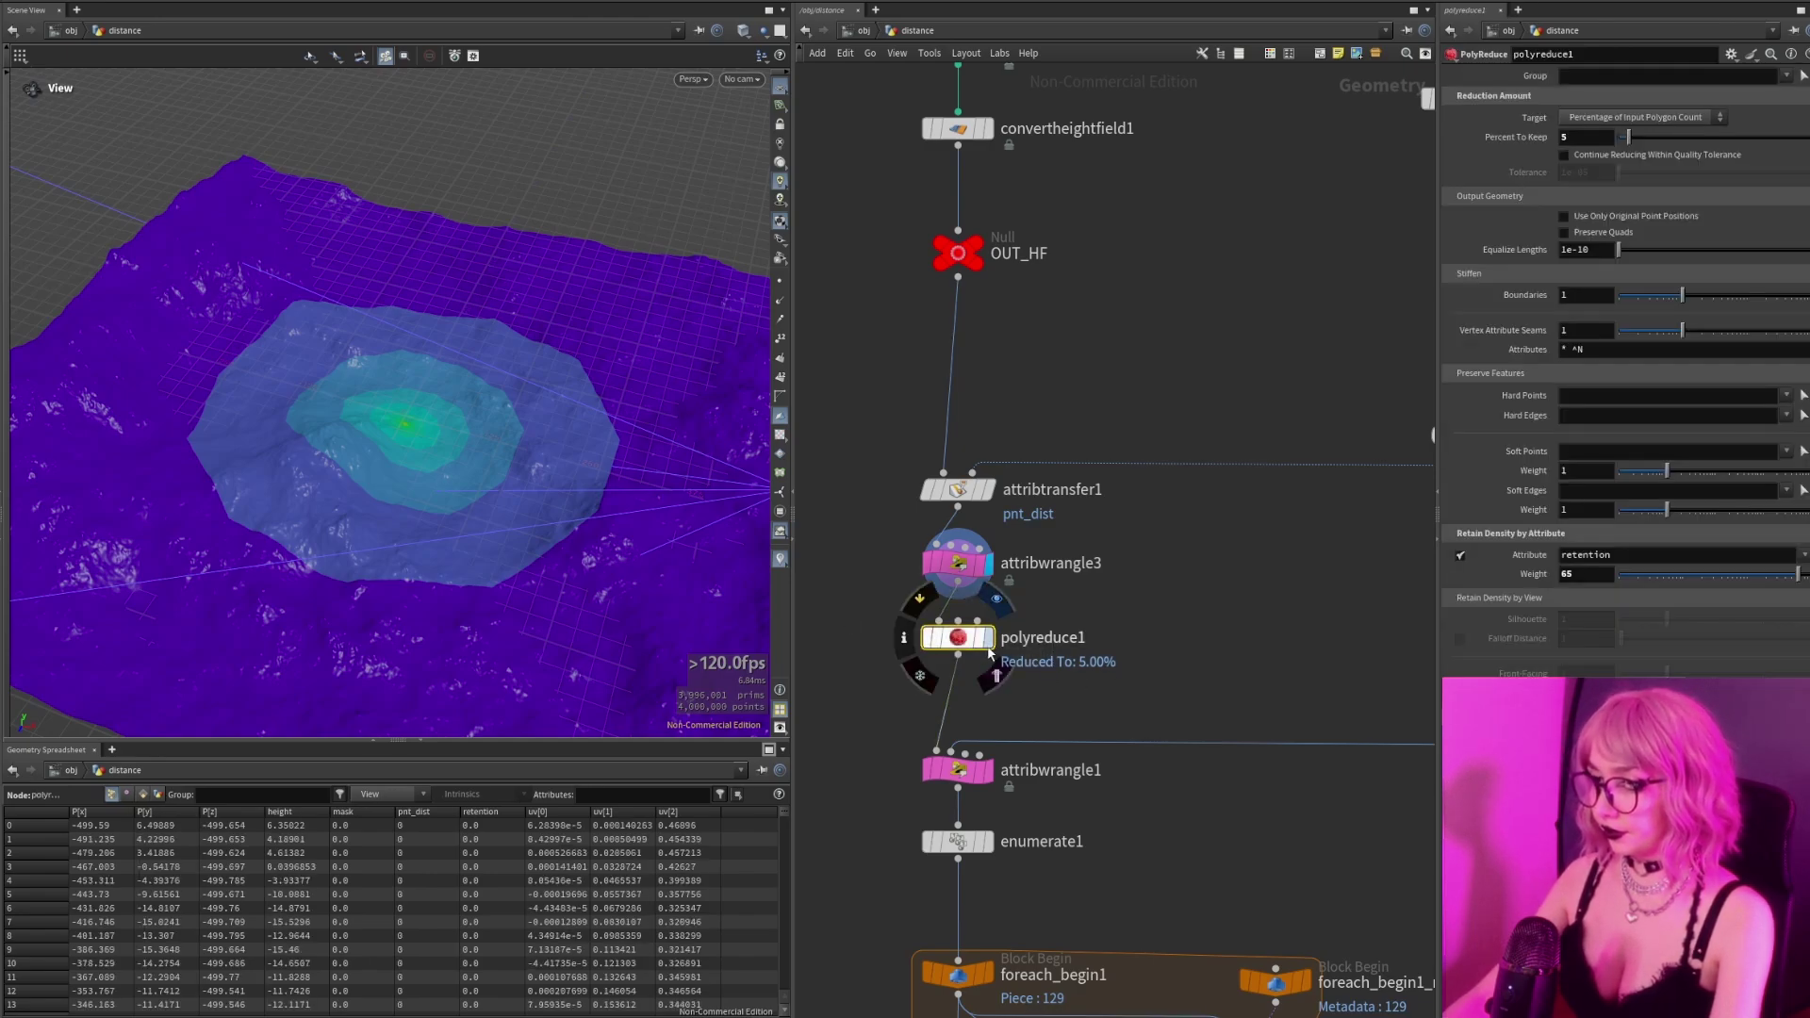
pyautogui.click(779, 557)
pyautogui.moveTo(521, 542); pyautogui.dragTo(355, 512)
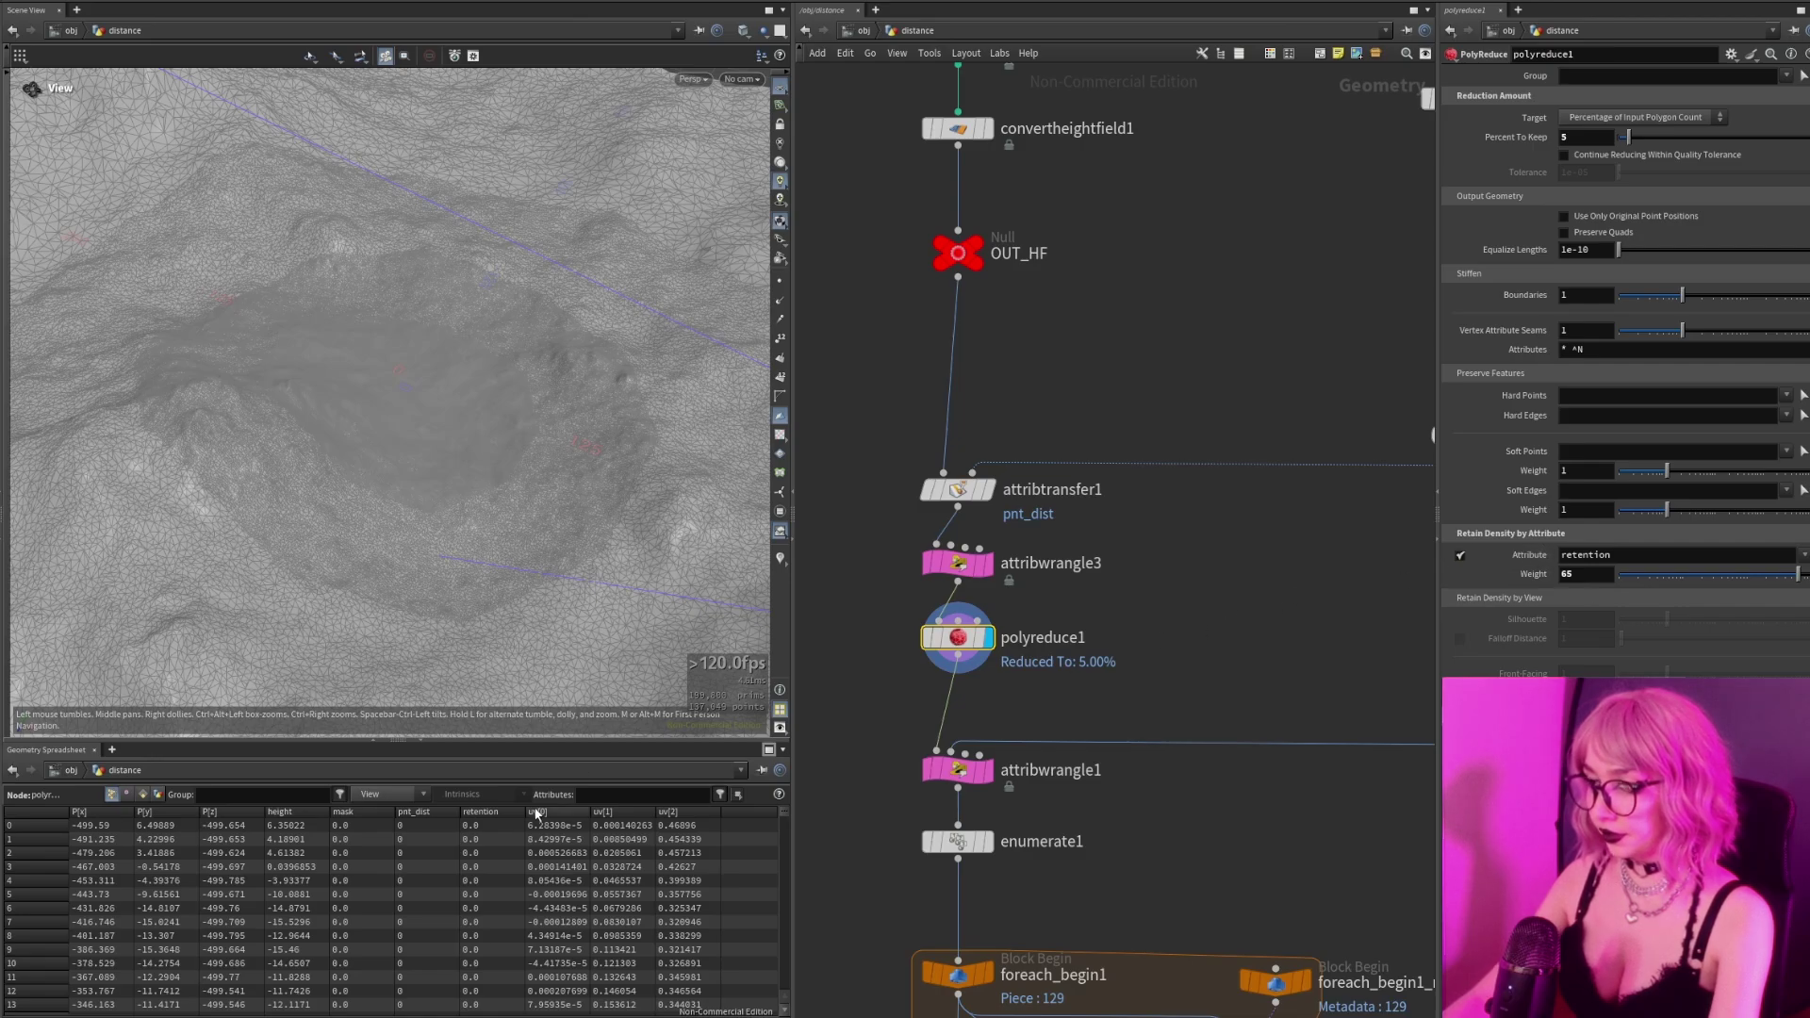
# Sort the geometry spreadsheet by retention, first ascending and finally descending.
pyautogui.click(490, 812)
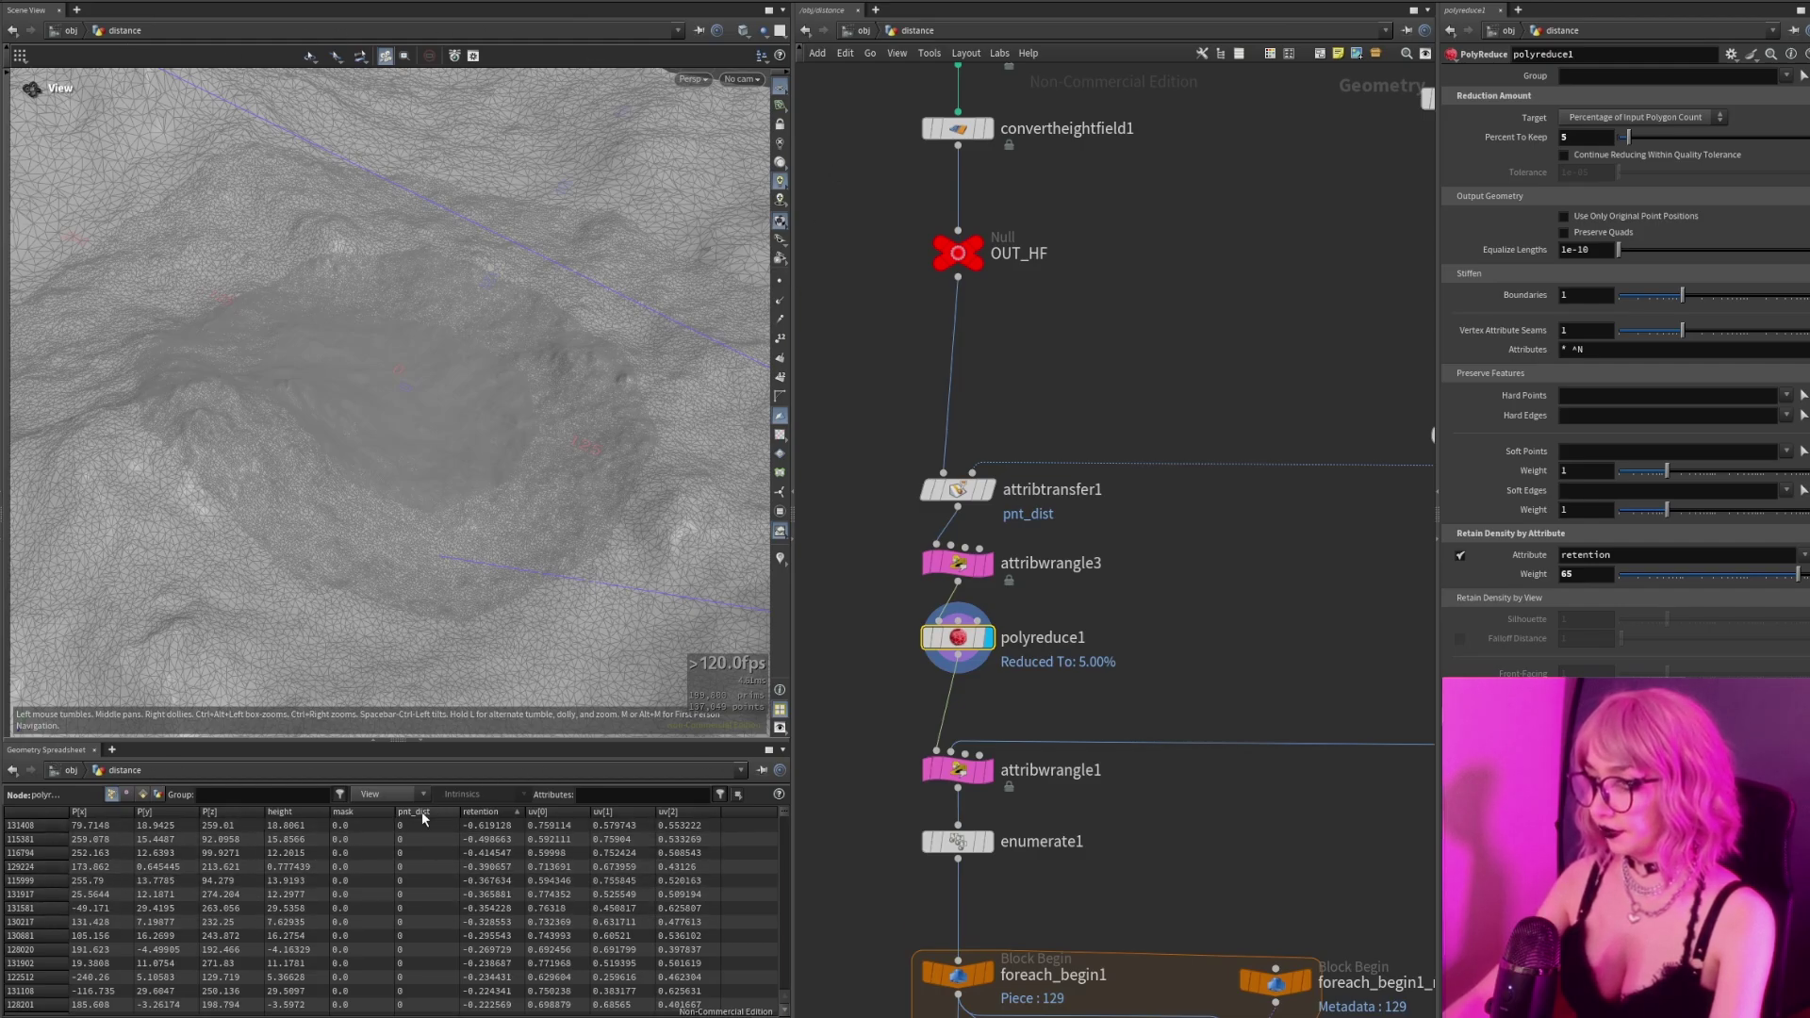
pyautogui.click(479, 812)
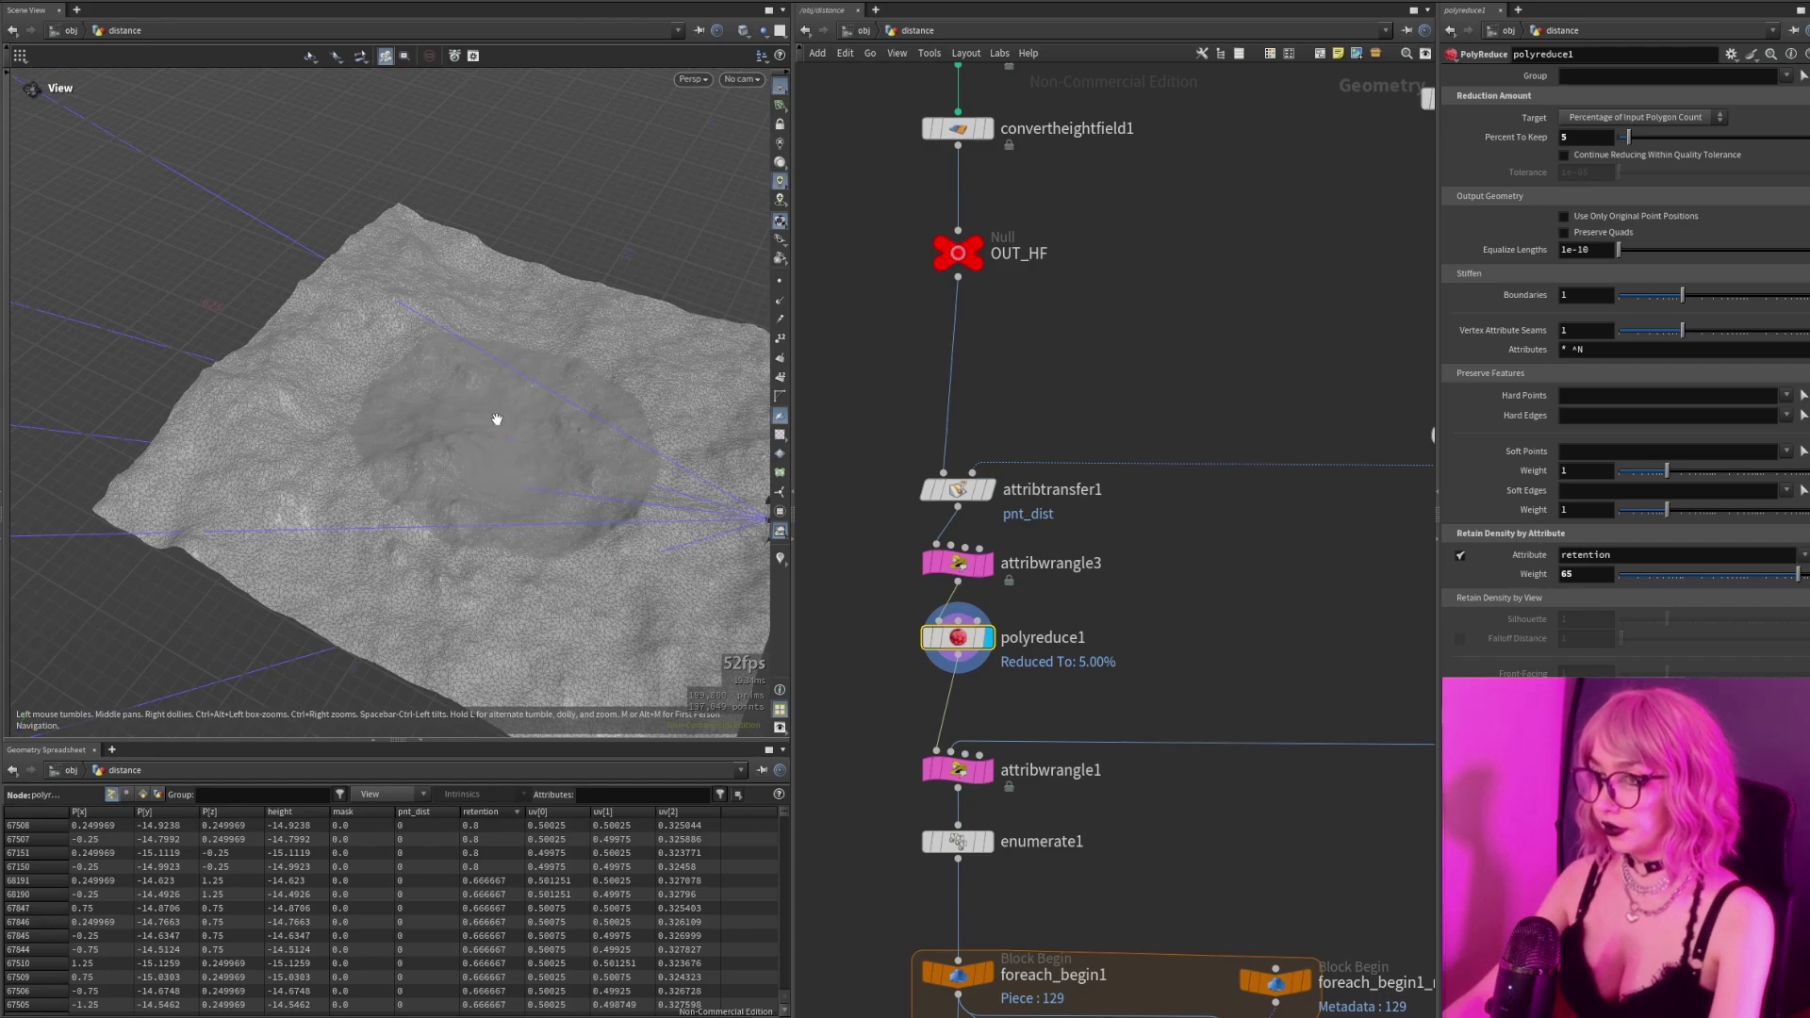
pyautogui.moveTo(497, 418); pyautogui.dragTo(578, 436)
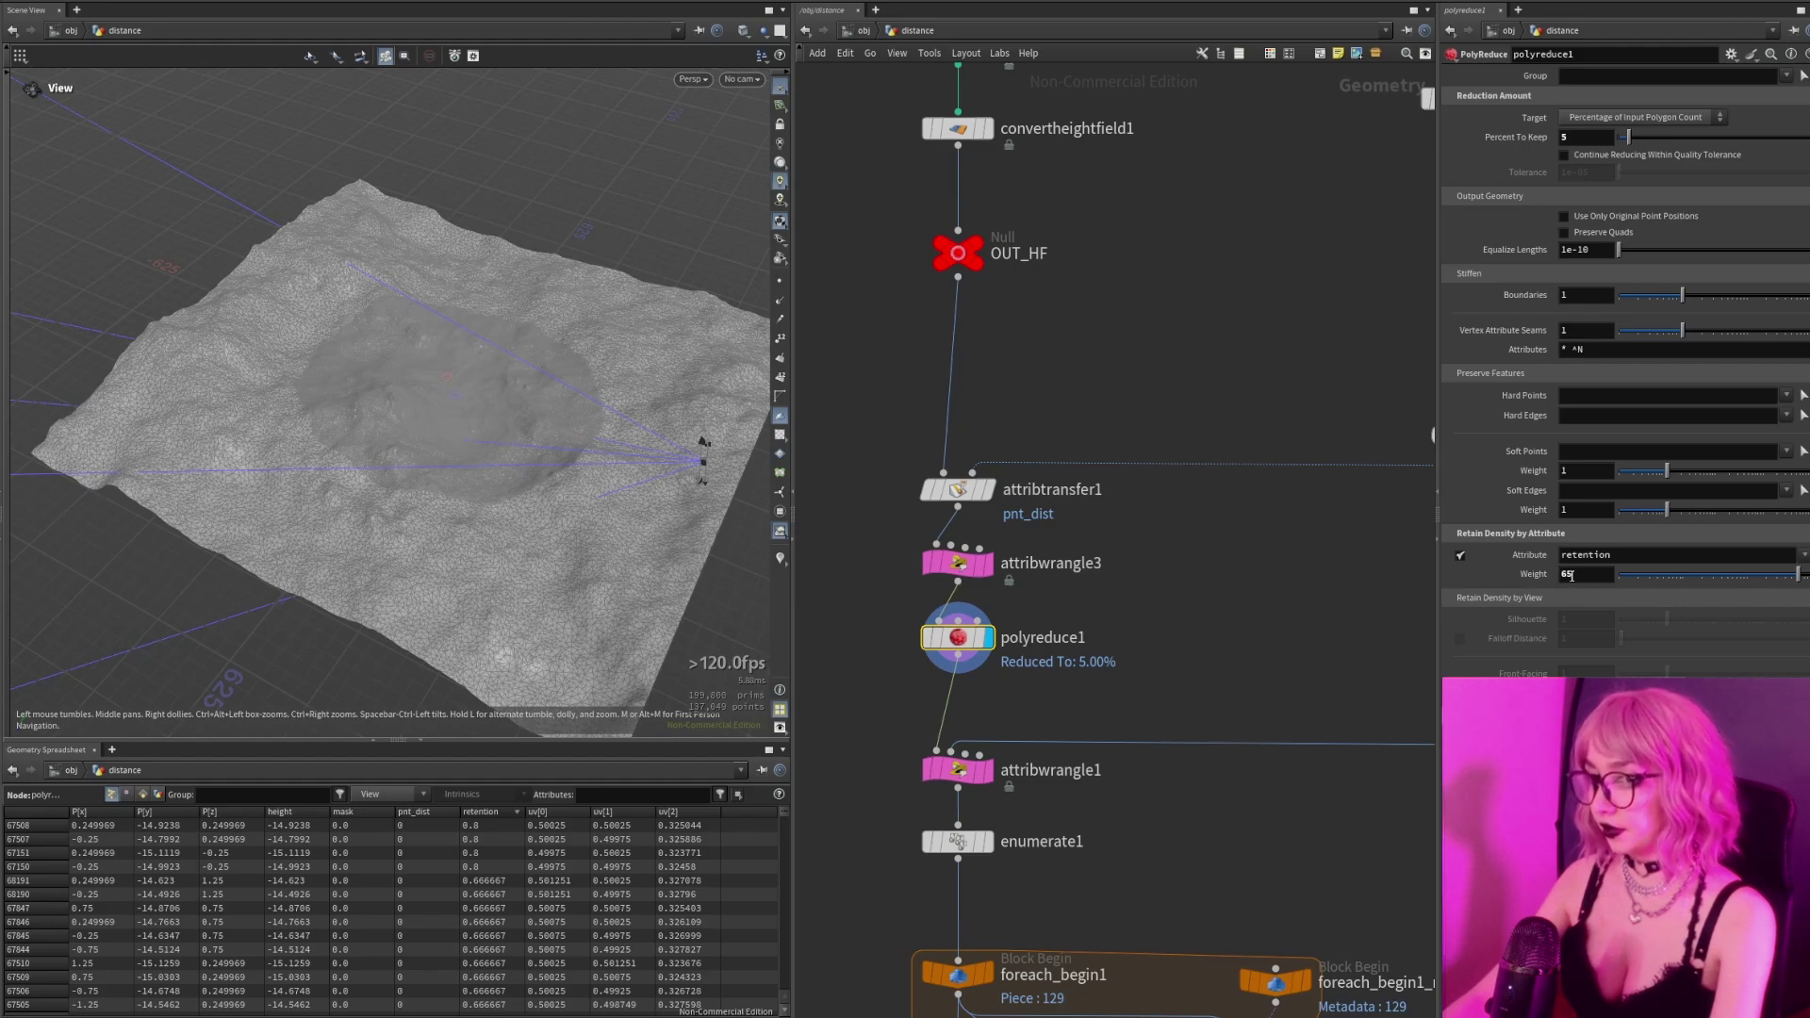
# Display attribwrangle3's terrain with the retention colours turned on.
pyautogui.moveTo(1224, 541); pyautogui.dragTo(1212, 504, button='middle')
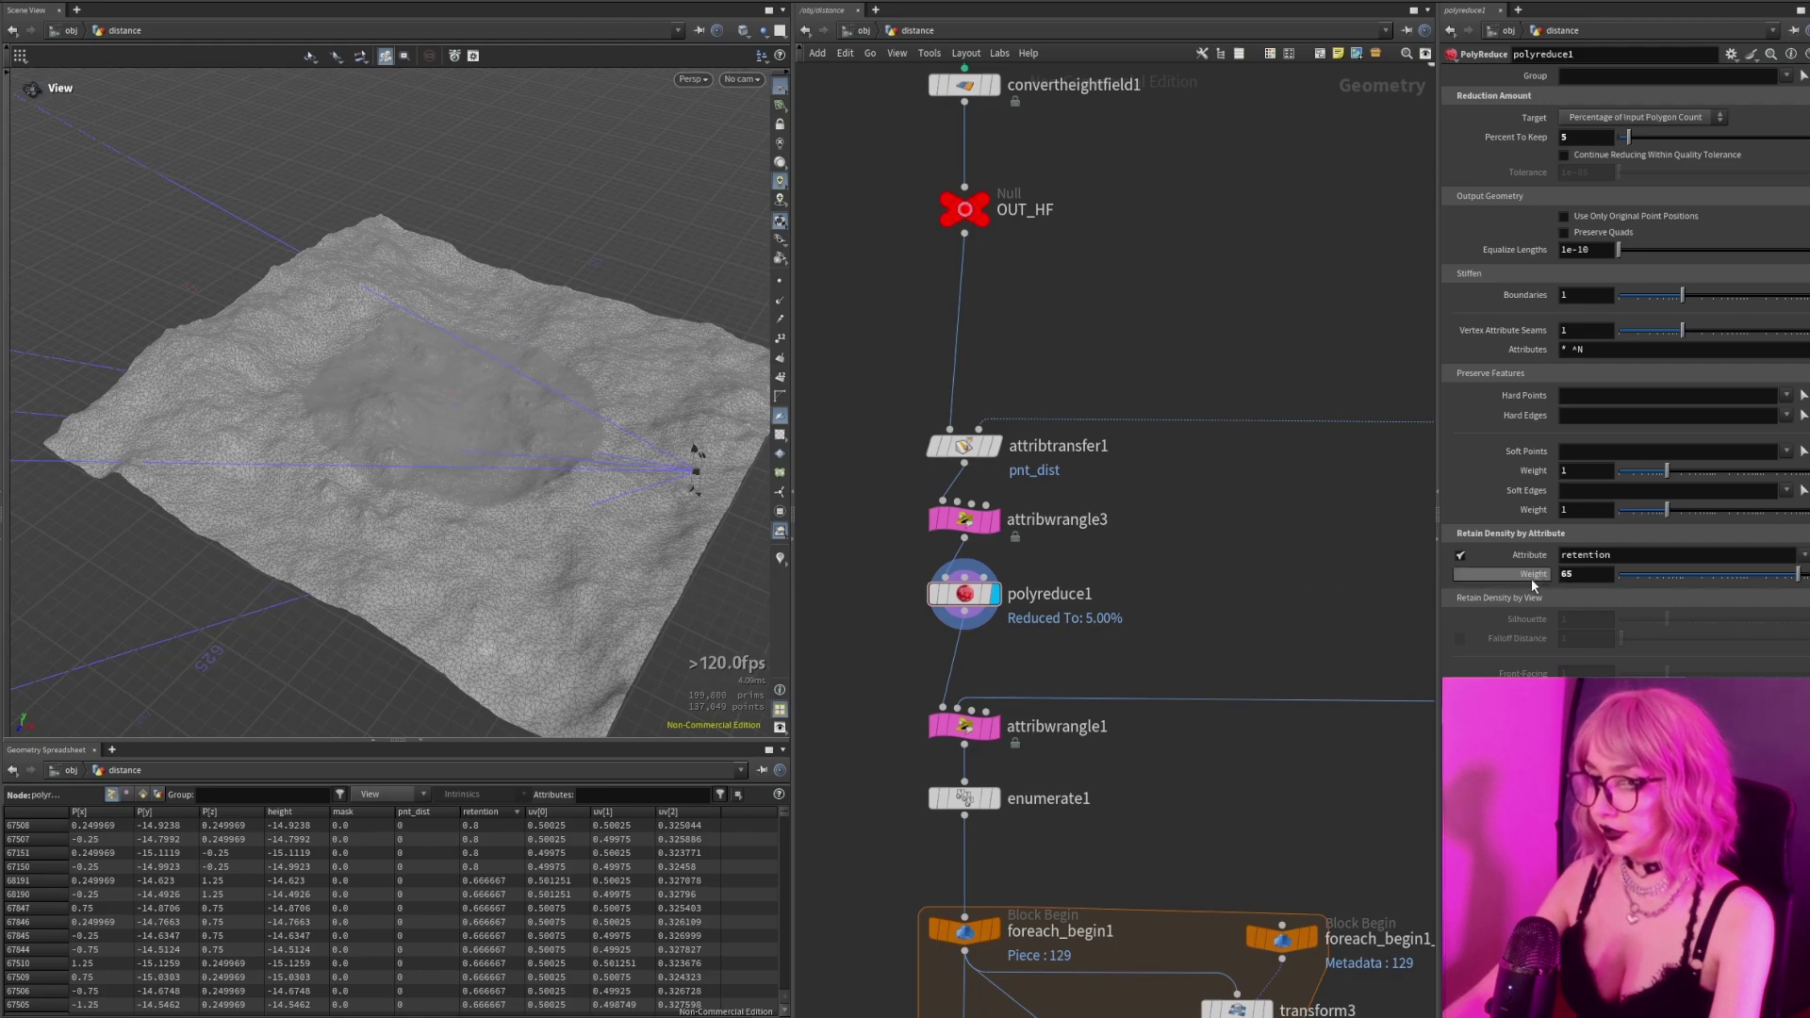
pyautogui.moveTo(1099, 602); pyautogui.dragTo(1108, 514, button='middle')
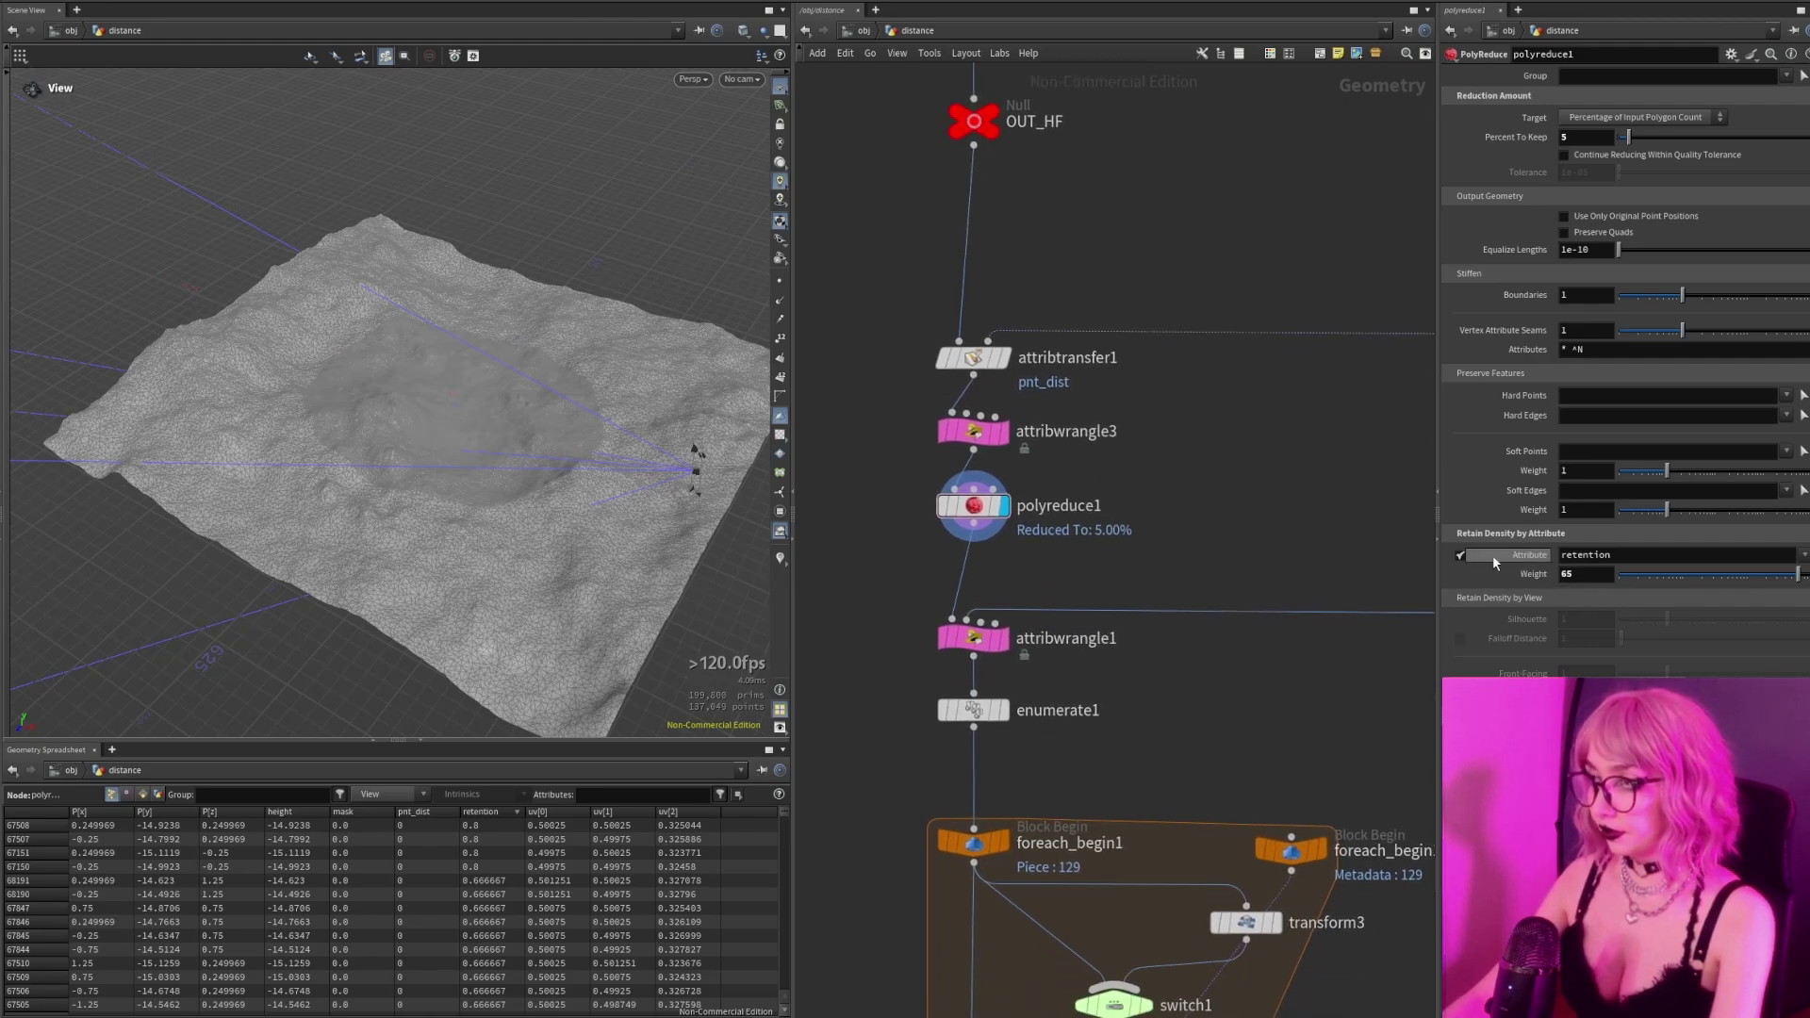
pyautogui.moveTo(1076, 634); pyautogui.dragTo(1071, 549, button='middle')
pyautogui.scroll(-2, 1127, 594)
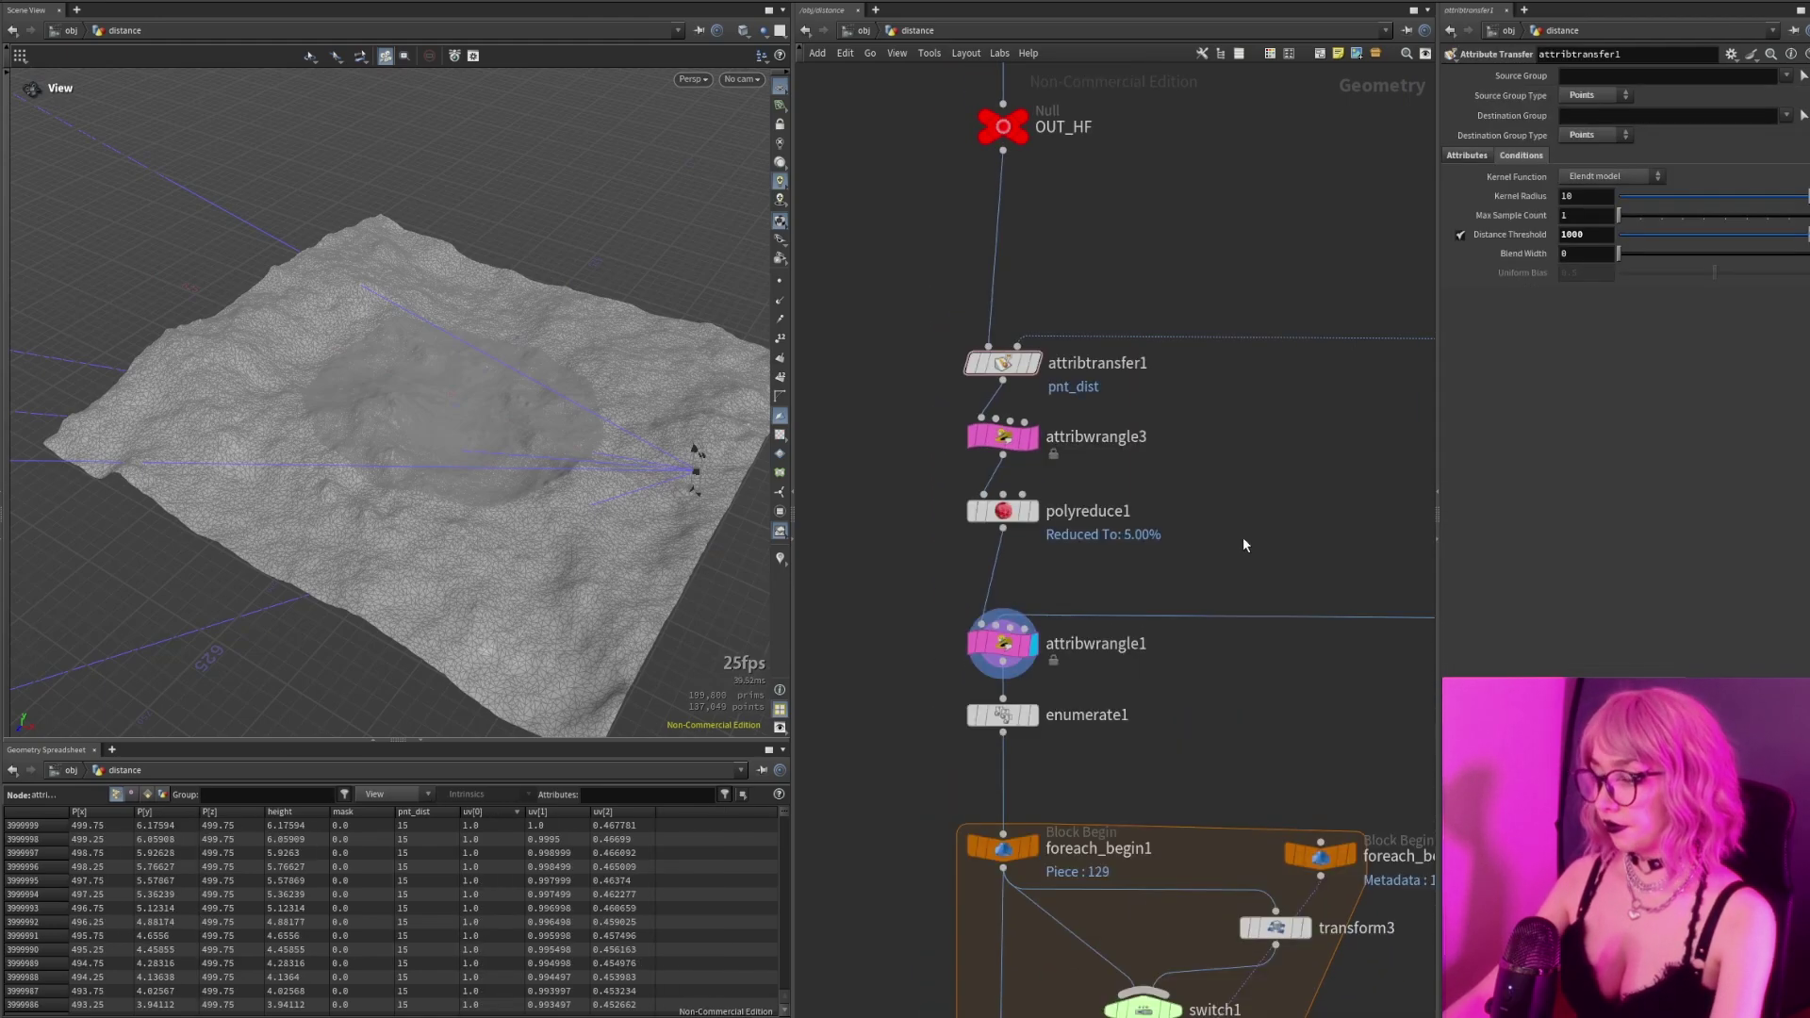
pyautogui.click(1034, 437)
pyautogui.click(780, 558)
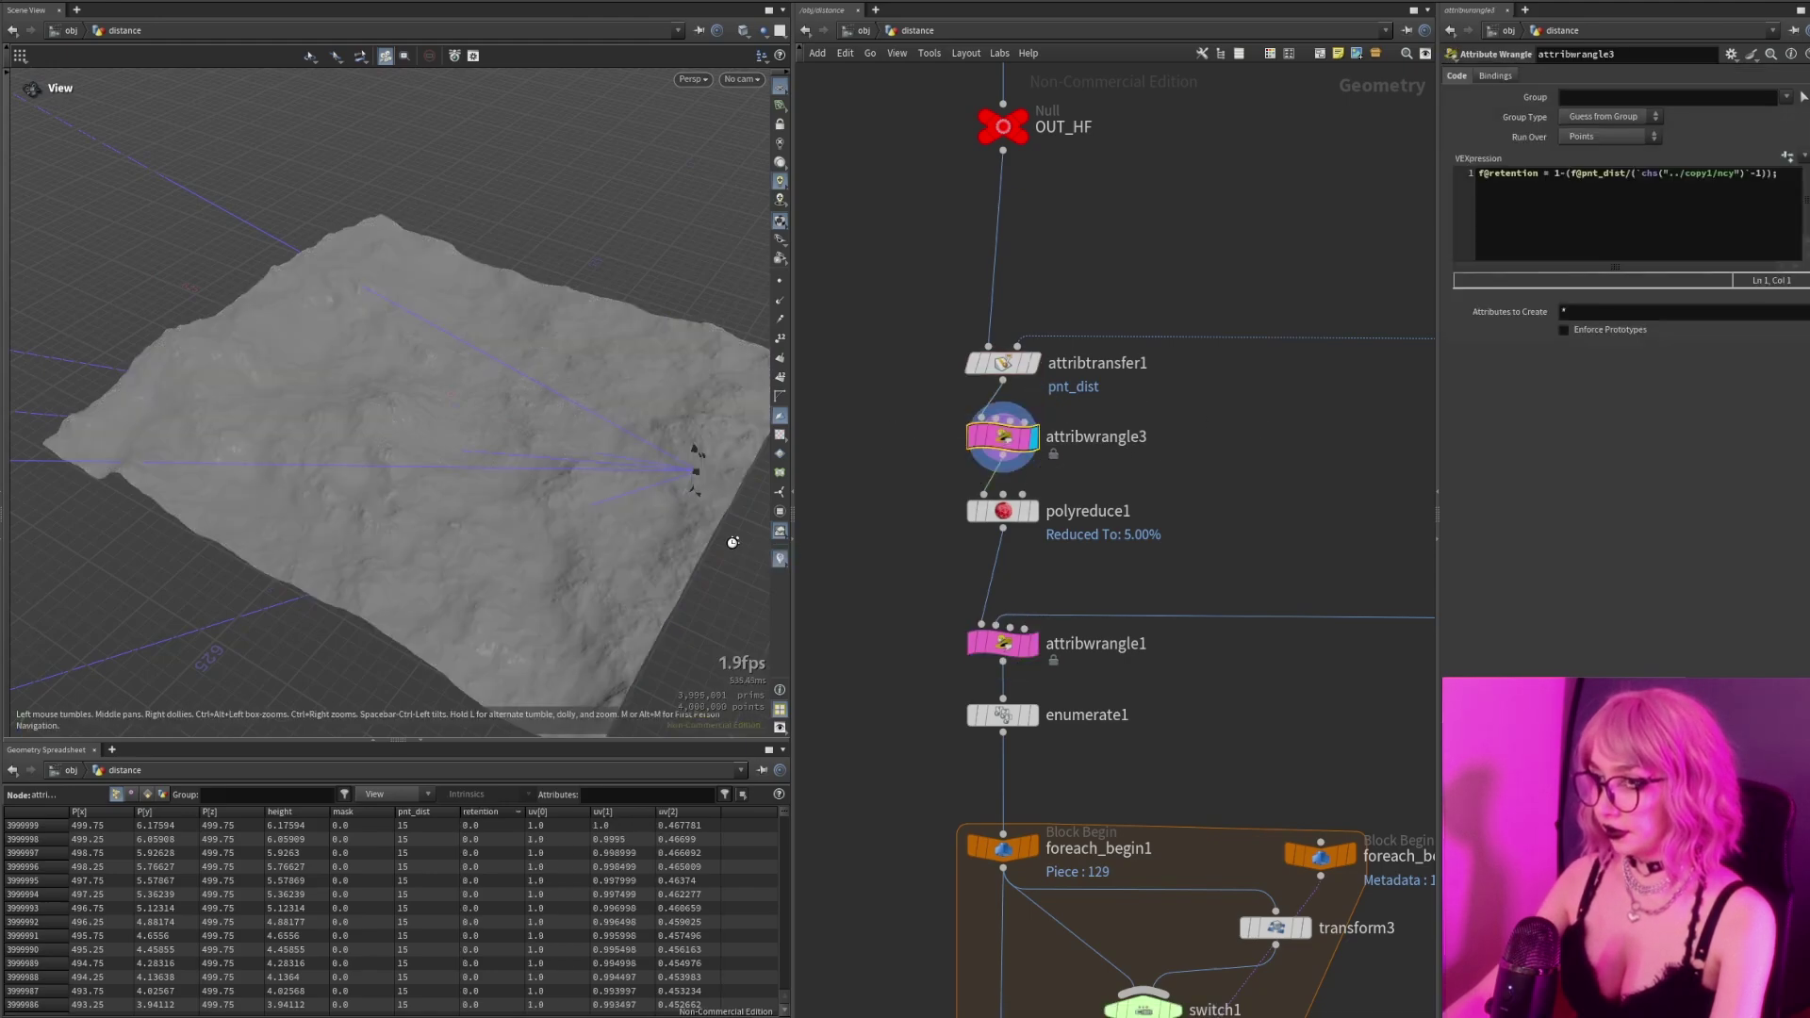
pyautogui.moveTo(557, 441); pyautogui.dragTo(563, 482)
pyautogui.moveTo(507, 436); pyautogui.dragTo(413, 437, button='middle')
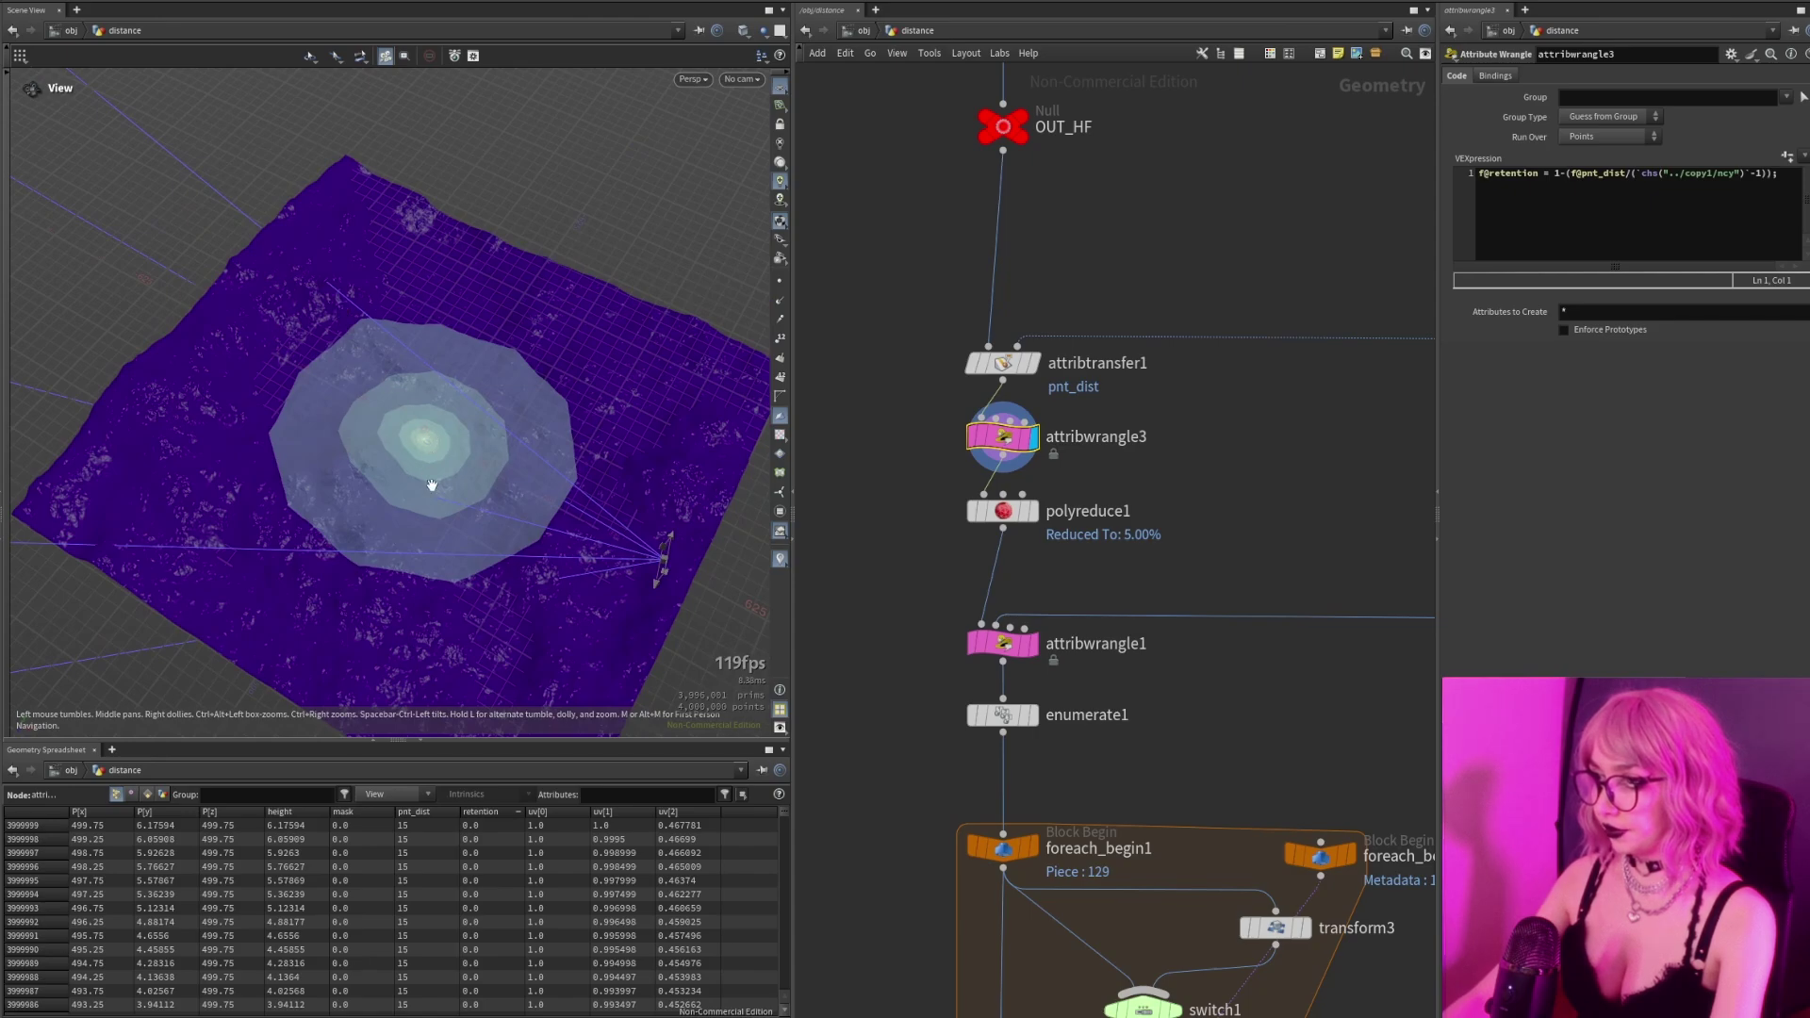
# Display attribwrangle1's reduced terrain without attribute colours and show the node's VEX expression.
pyautogui.click(1034, 644)
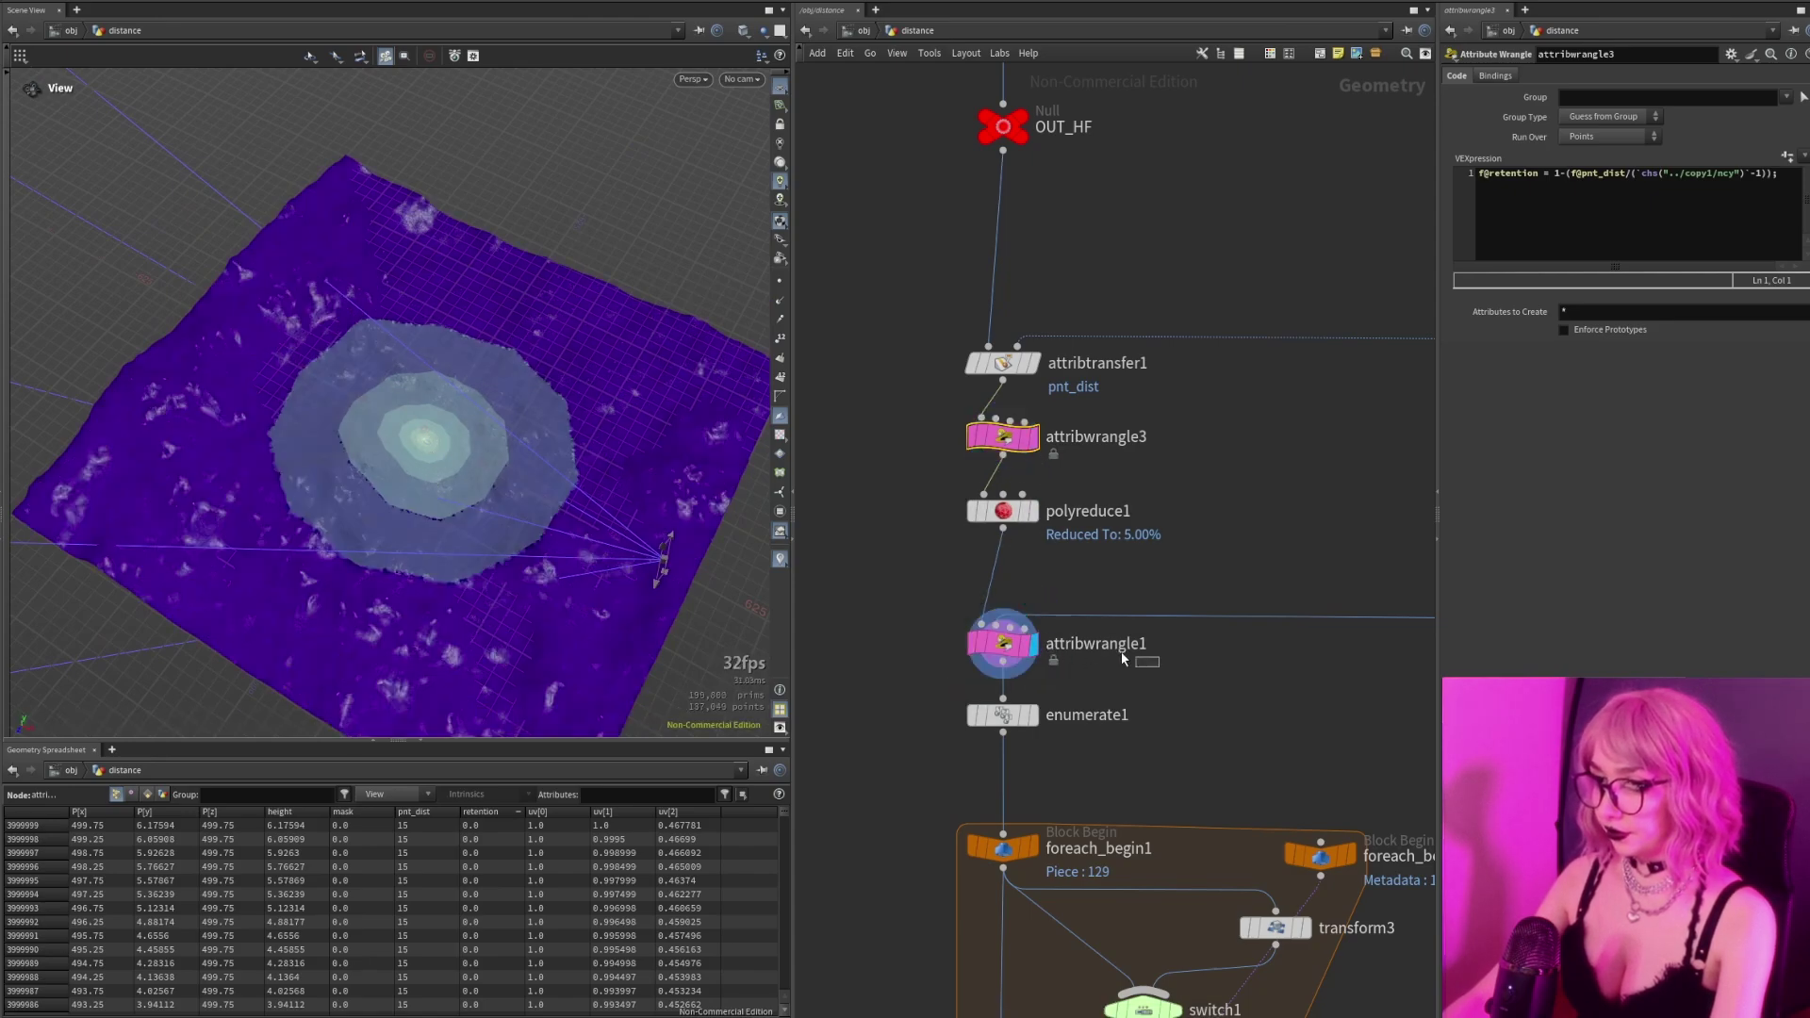
pyautogui.click(1142, 660)
pyautogui.scroll(-1, 907, 641)
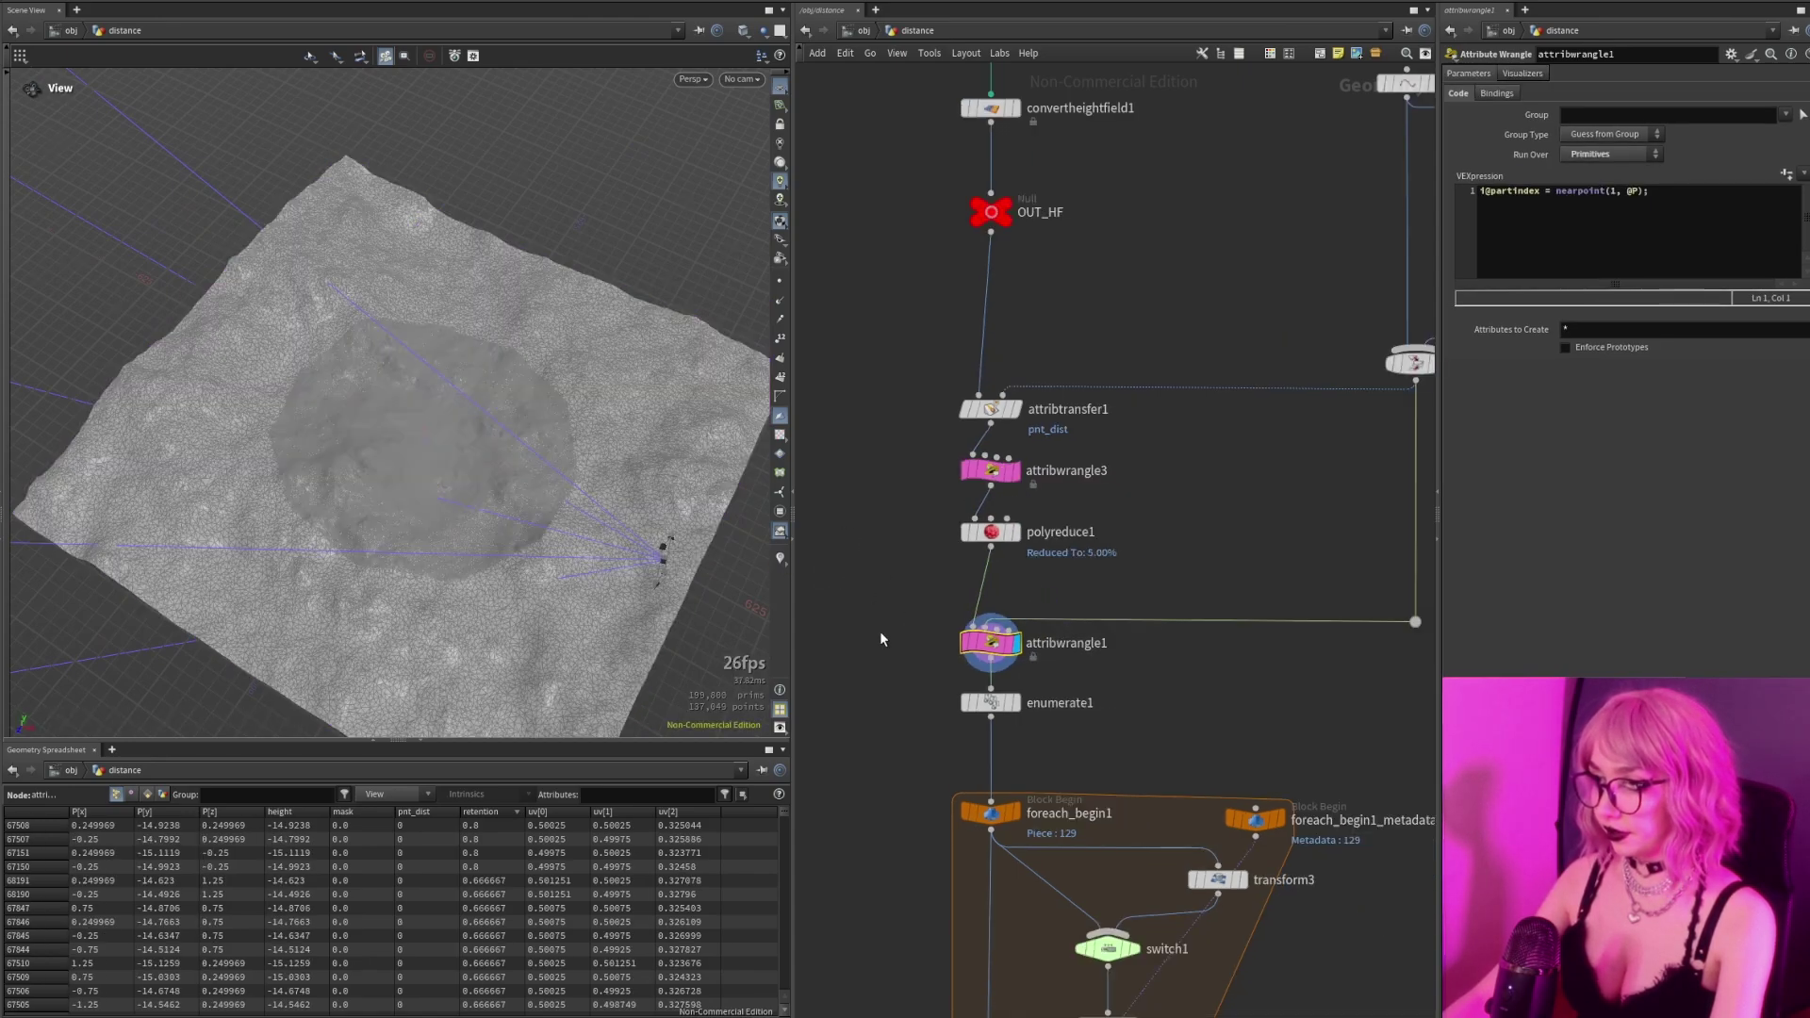
pyautogui.moveTo(634, 641); pyautogui.dragTo(616, 552)
pyautogui.scroll(-1, 1281, 550)
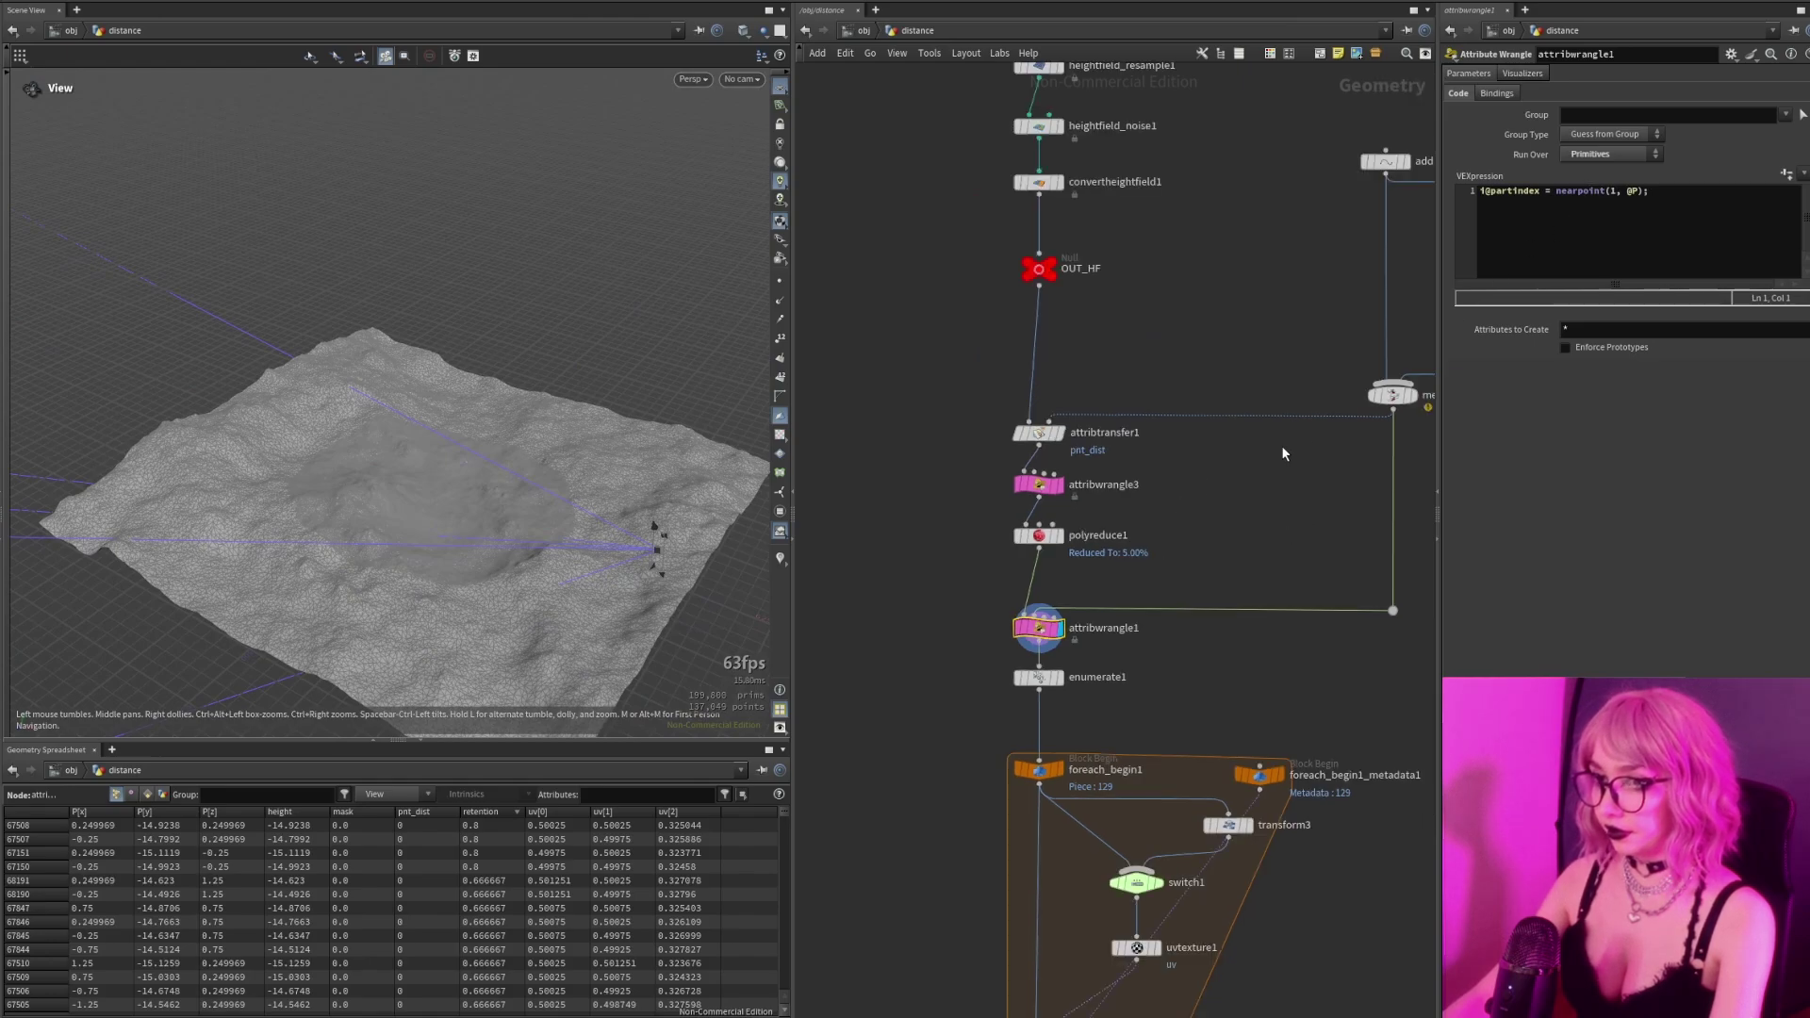
# Display the merge1 points that feed the second input of attribwrangle1.
pyautogui.moveTo(1250, 468); pyautogui.dragTo(1063, 517, button='middle')
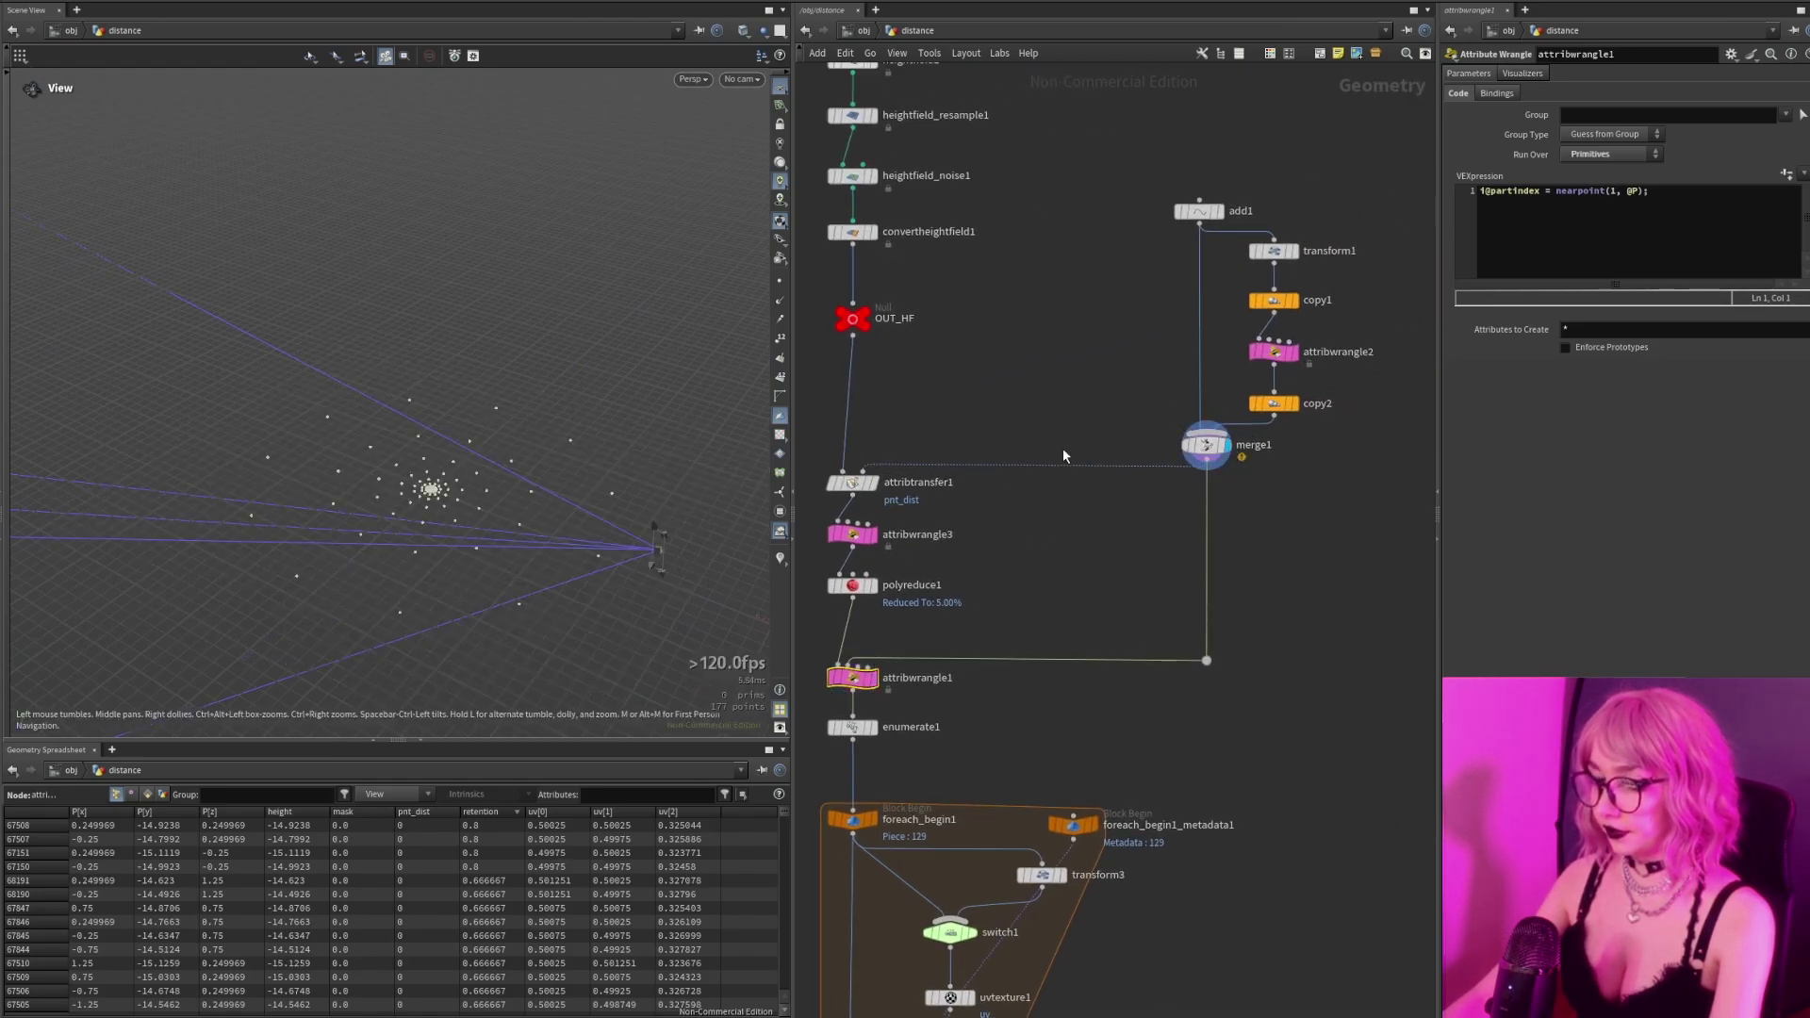
pyautogui.moveTo(1062, 622); pyautogui.dragTo(1115, 472, button='middle')
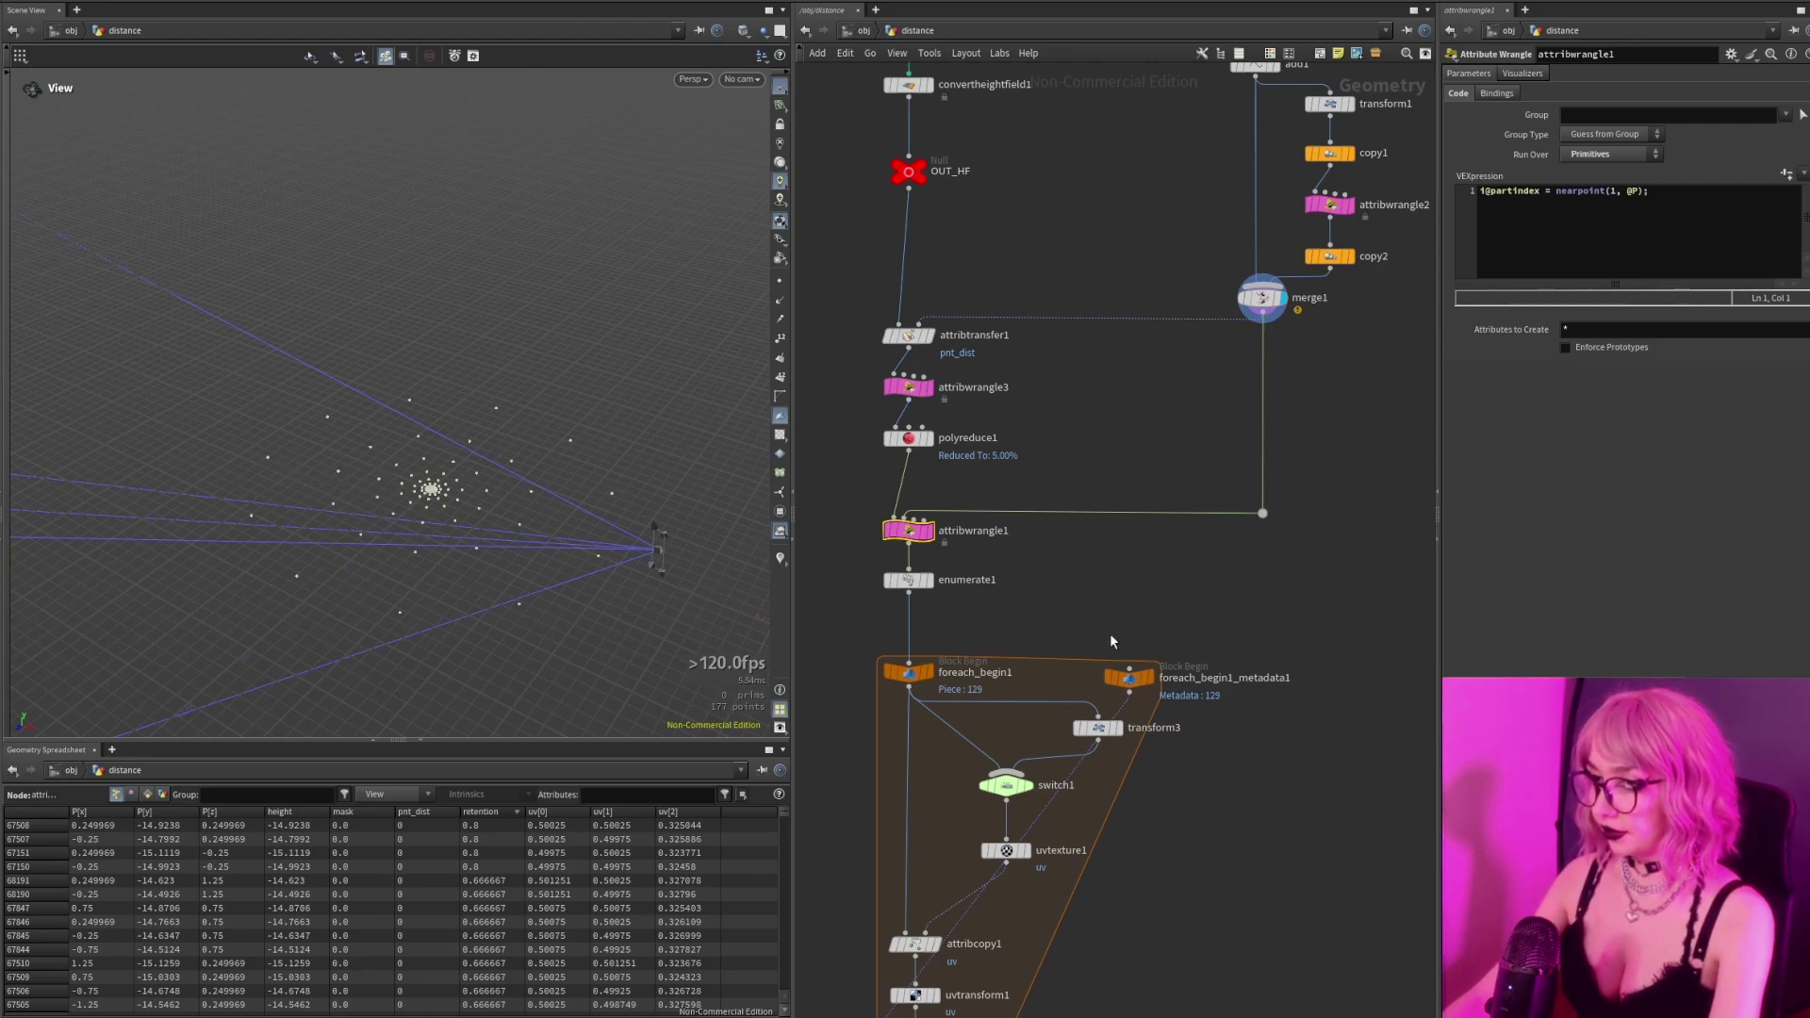
pyautogui.moveTo(1111, 644); pyautogui.dragTo(1111, 604, button='middle')
# Display attribwrangle1's terrain again and colour it by partindex, with the wireframe turned off.
pyautogui.scroll(2, 928, 534)
pyautogui.click(930, 548)
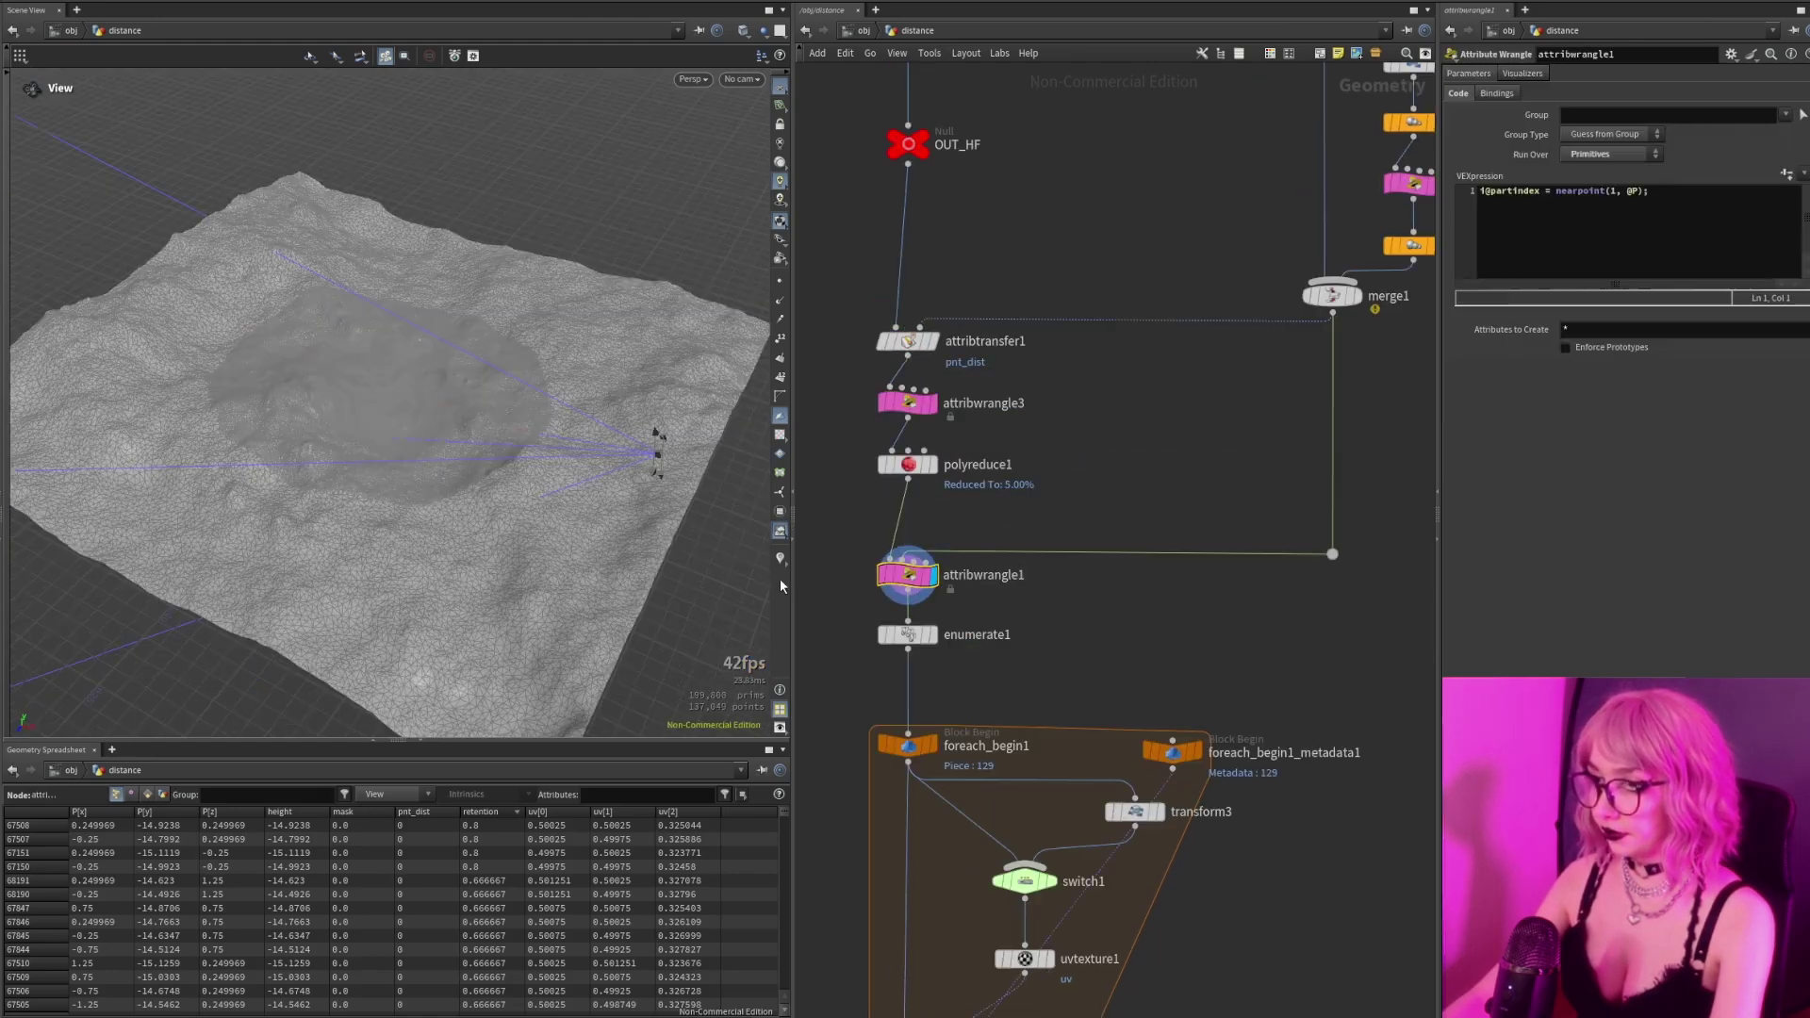
pyautogui.rightClick(778, 562)
pyautogui.click(814, 495)
pyautogui.click(832, 618)
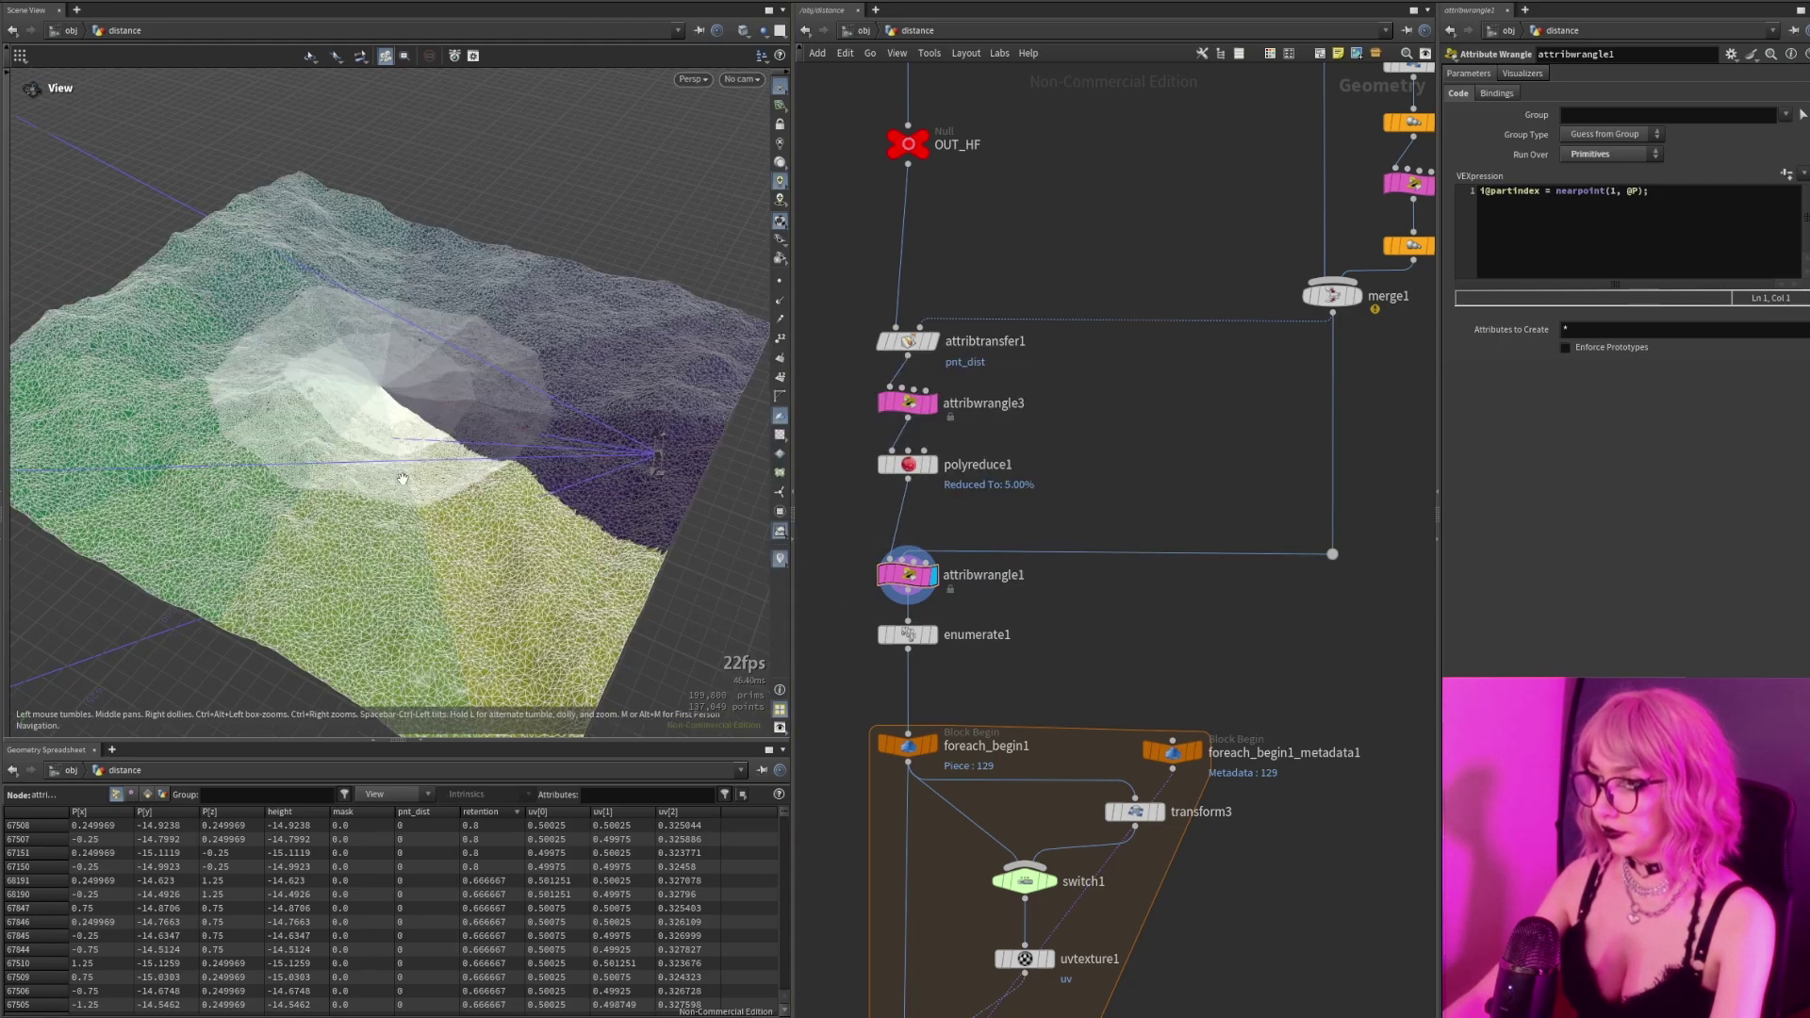
pyautogui.moveTo(402, 479); pyautogui.dragTo(392, 476)
# Show the parameters of the enumerate1 node above the for-each block.
pyautogui.scroll(-2, 1379, 722)
pyautogui.moveTo(1112, 693); pyautogui.dragTo(1090, 563, button='middle')
pyautogui.scroll(1, 1090, 562)
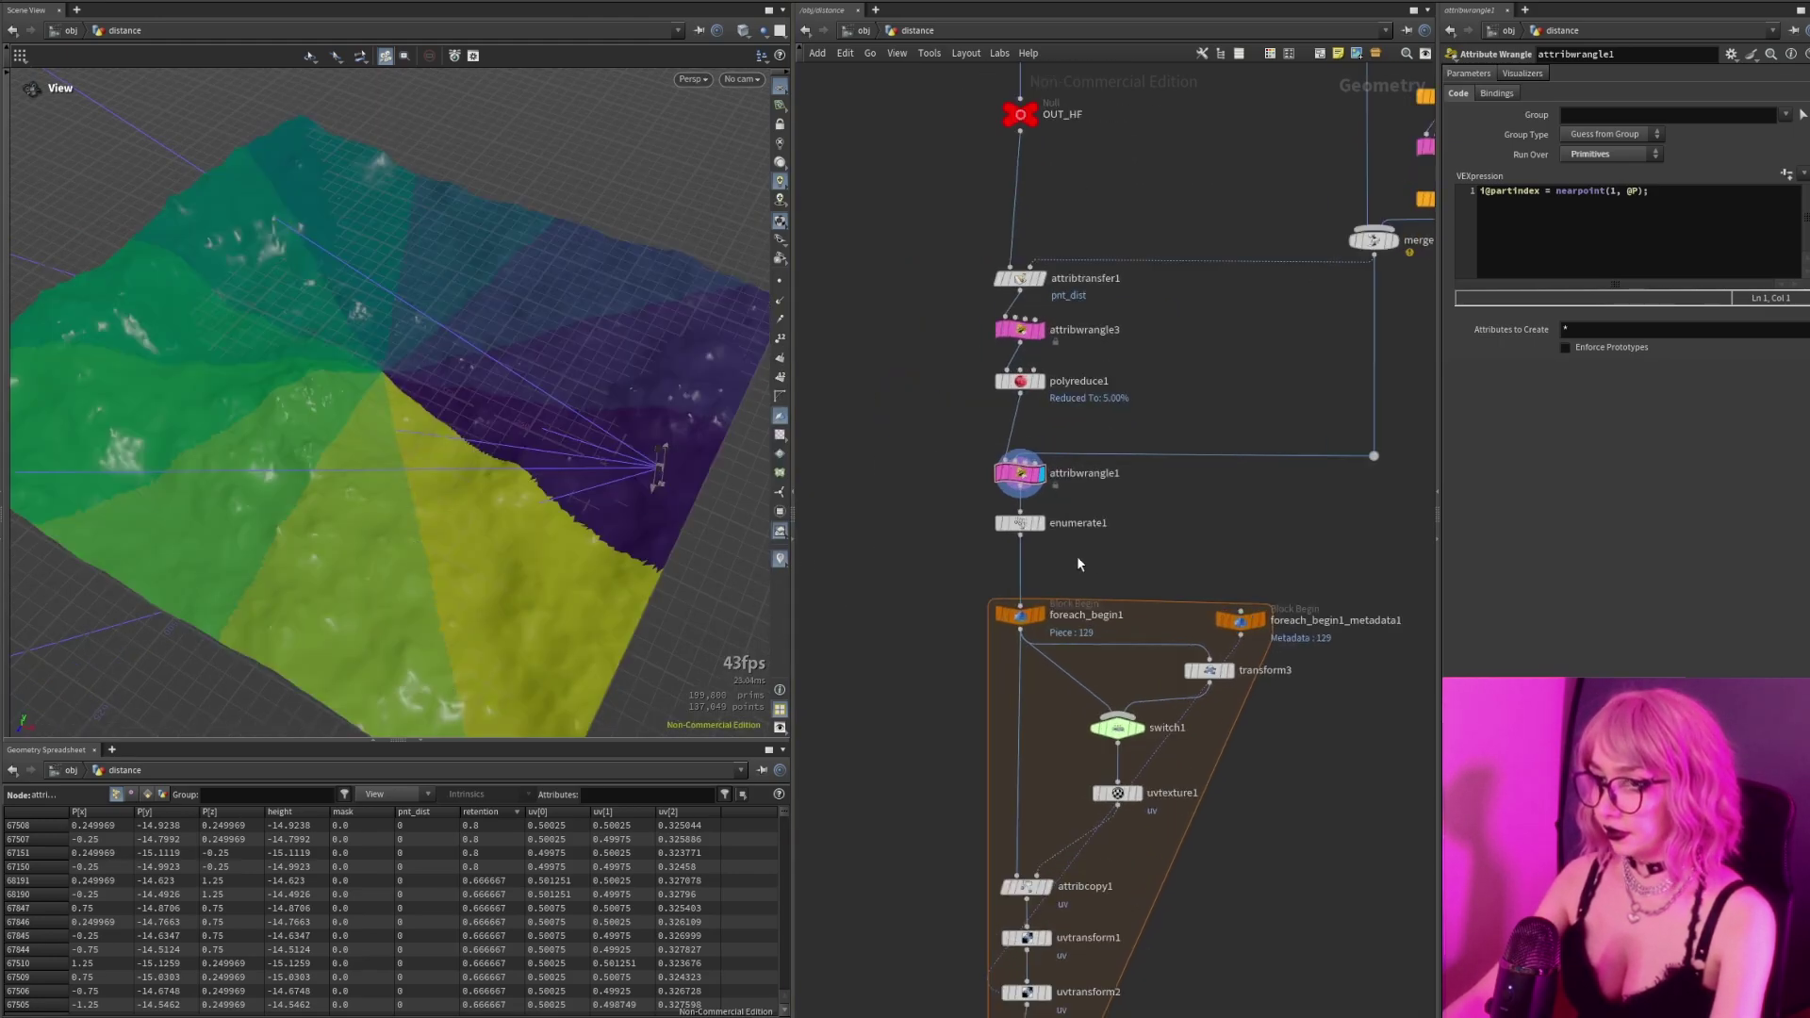
pyautogui.scroll(1, 1090, 556)
pyautogui.click(1014, 518)
pyautogui.moveTo(885, 652); pyautogui.dragTo(894, 547, button='middle')
pyautogui.moveTo(885, 707); pyautogui.dragTo(868, 494, button='middle')
pyautogui.click(938, 349)
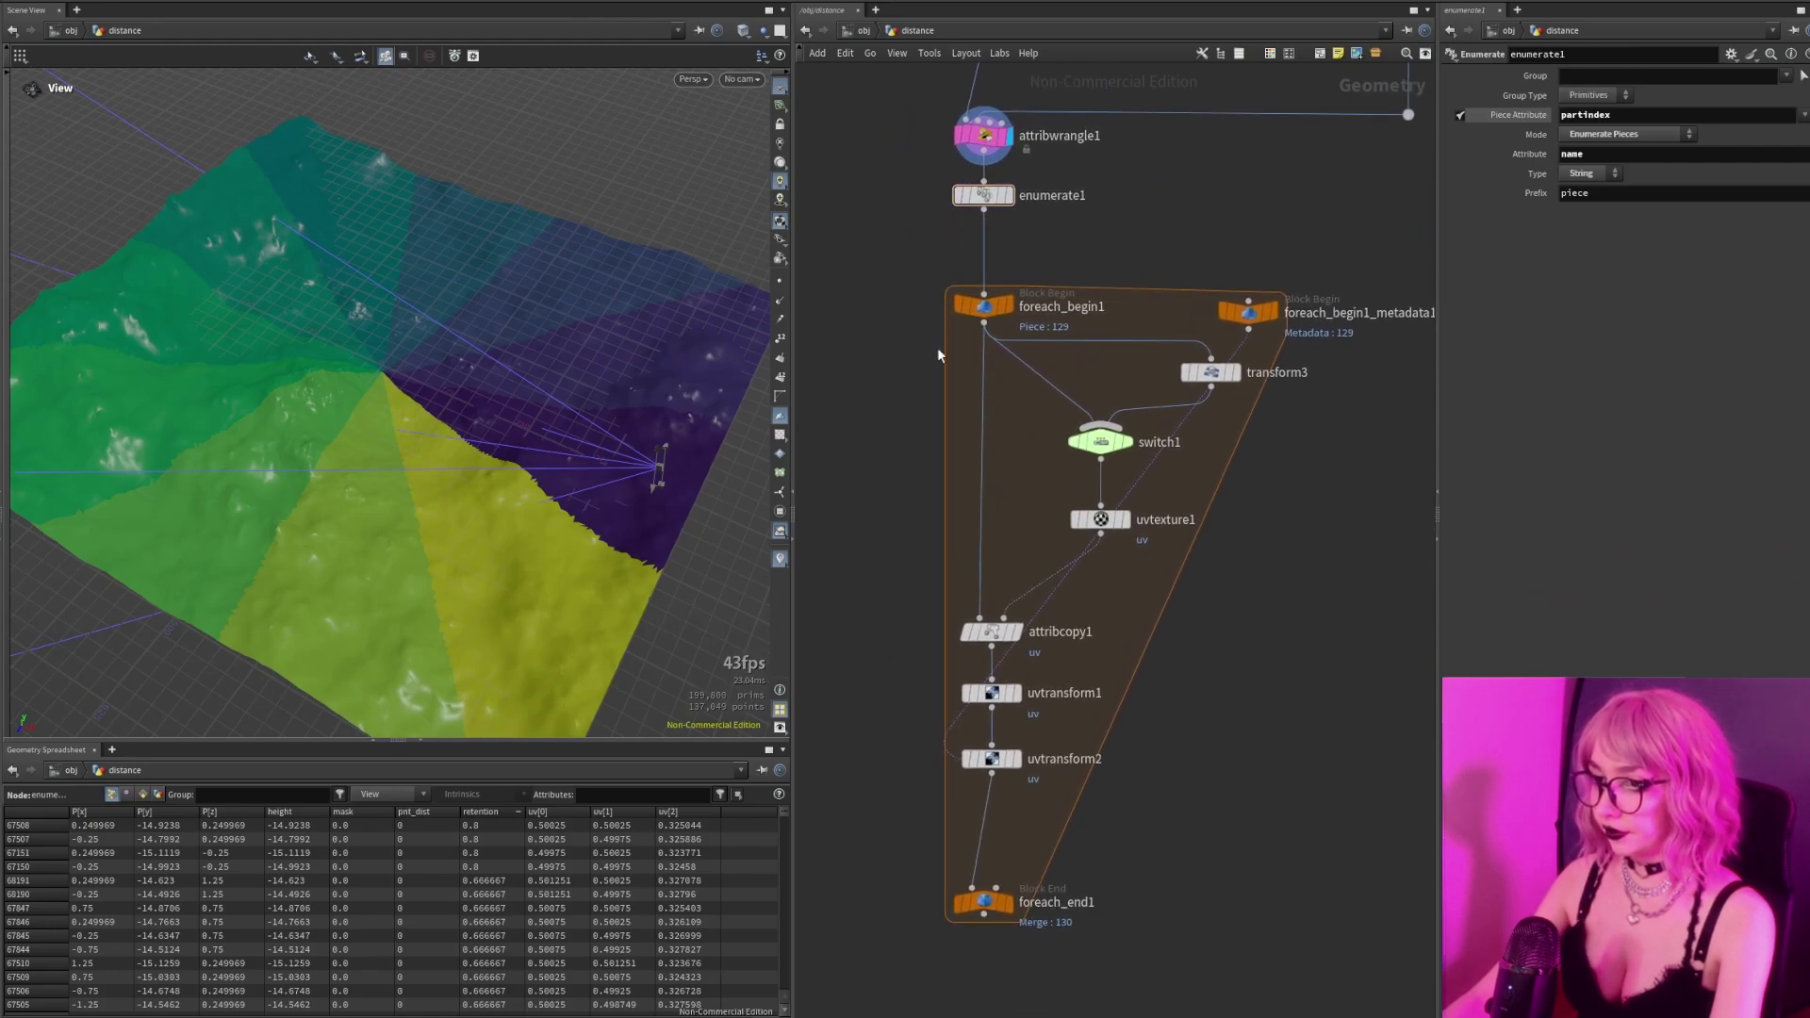
# Show foreach_end1's parameters and display its terrain with the wireframe and attribute colours turned off.
pyautogui.click(983, 903)
pyautogui.click(1009, 902)
pyautogui.hotkey('shift', 'w')
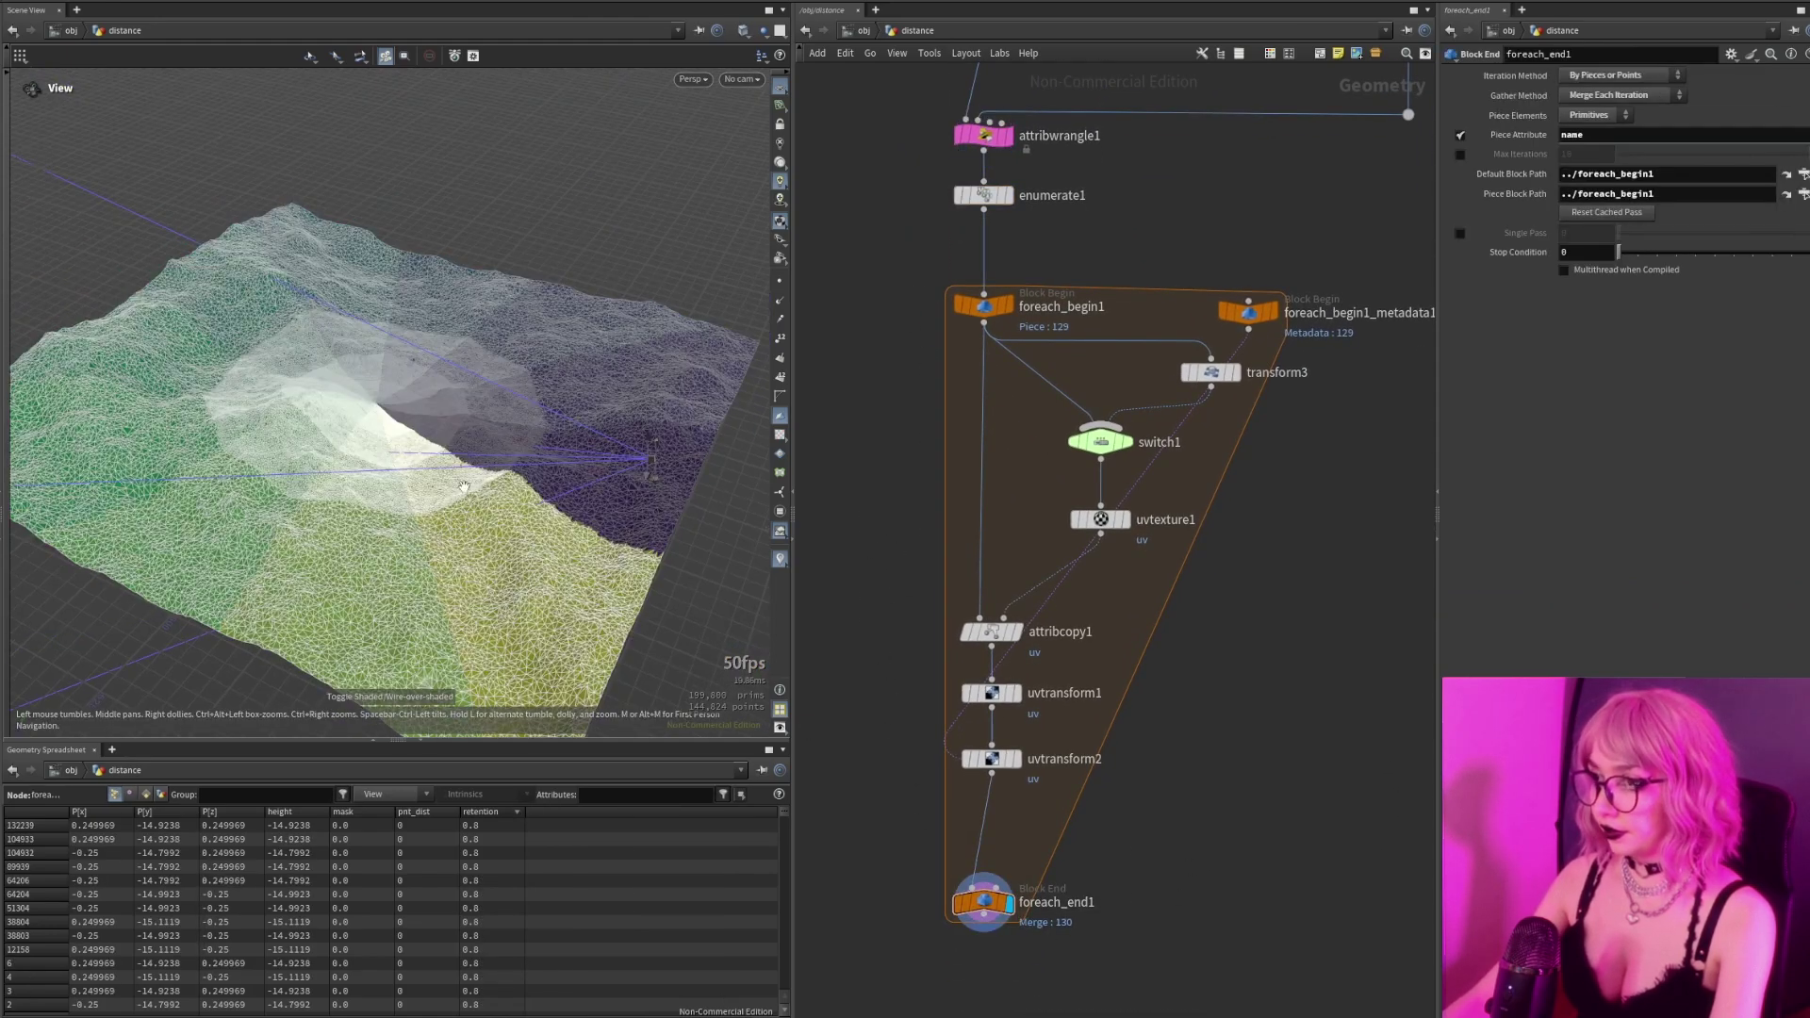
pyautogui.hotkey('shift', 'w')
pyautogui.click(780, 558)
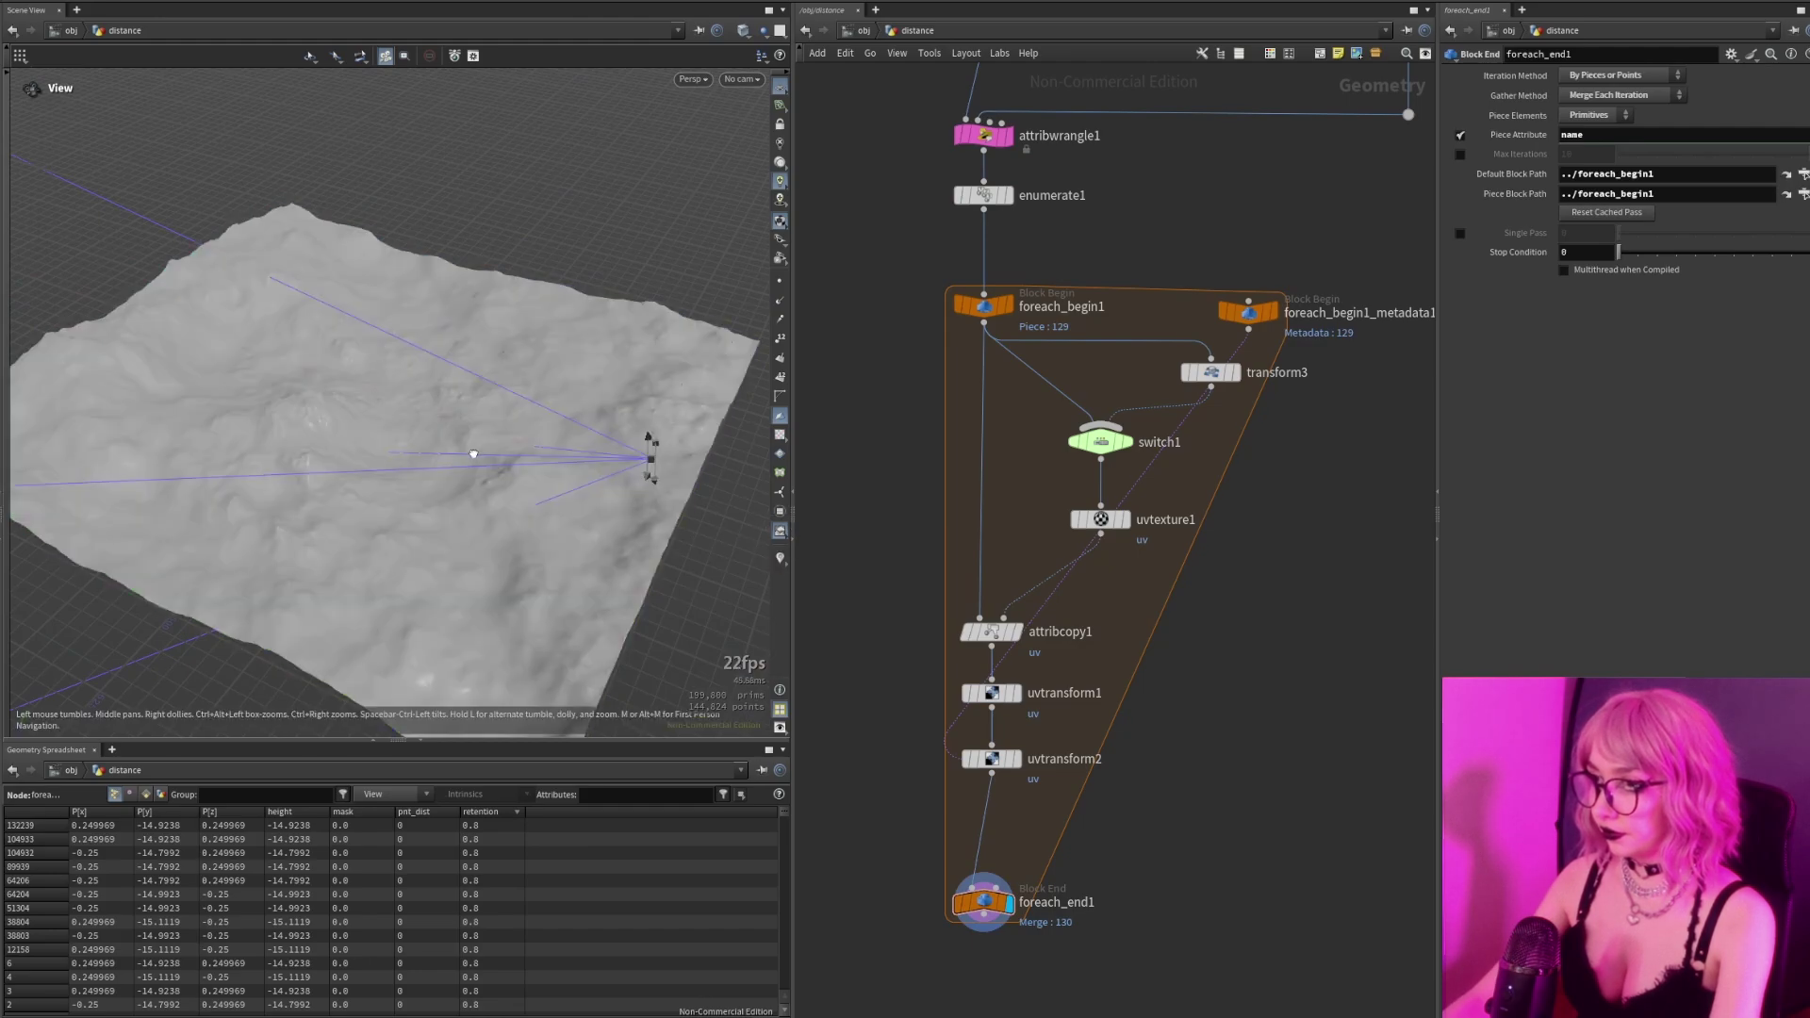
# Turn on the UV checker texture on the foreach_end1 terrain and examine it from above.
pyautogui.moveTo(472, 452); pyautogui.dragTo(565, 480)
pyautogui.click(780, 434)
pyautogui.scroll(-3, 414, 439)
pyautogui.moveTo(315, 456)
pyautogui.mouseDown()
pyautogui.moveTo(332, 519)
pyautogui.moveTo(334, 485)
pyautogui.mouseUp()
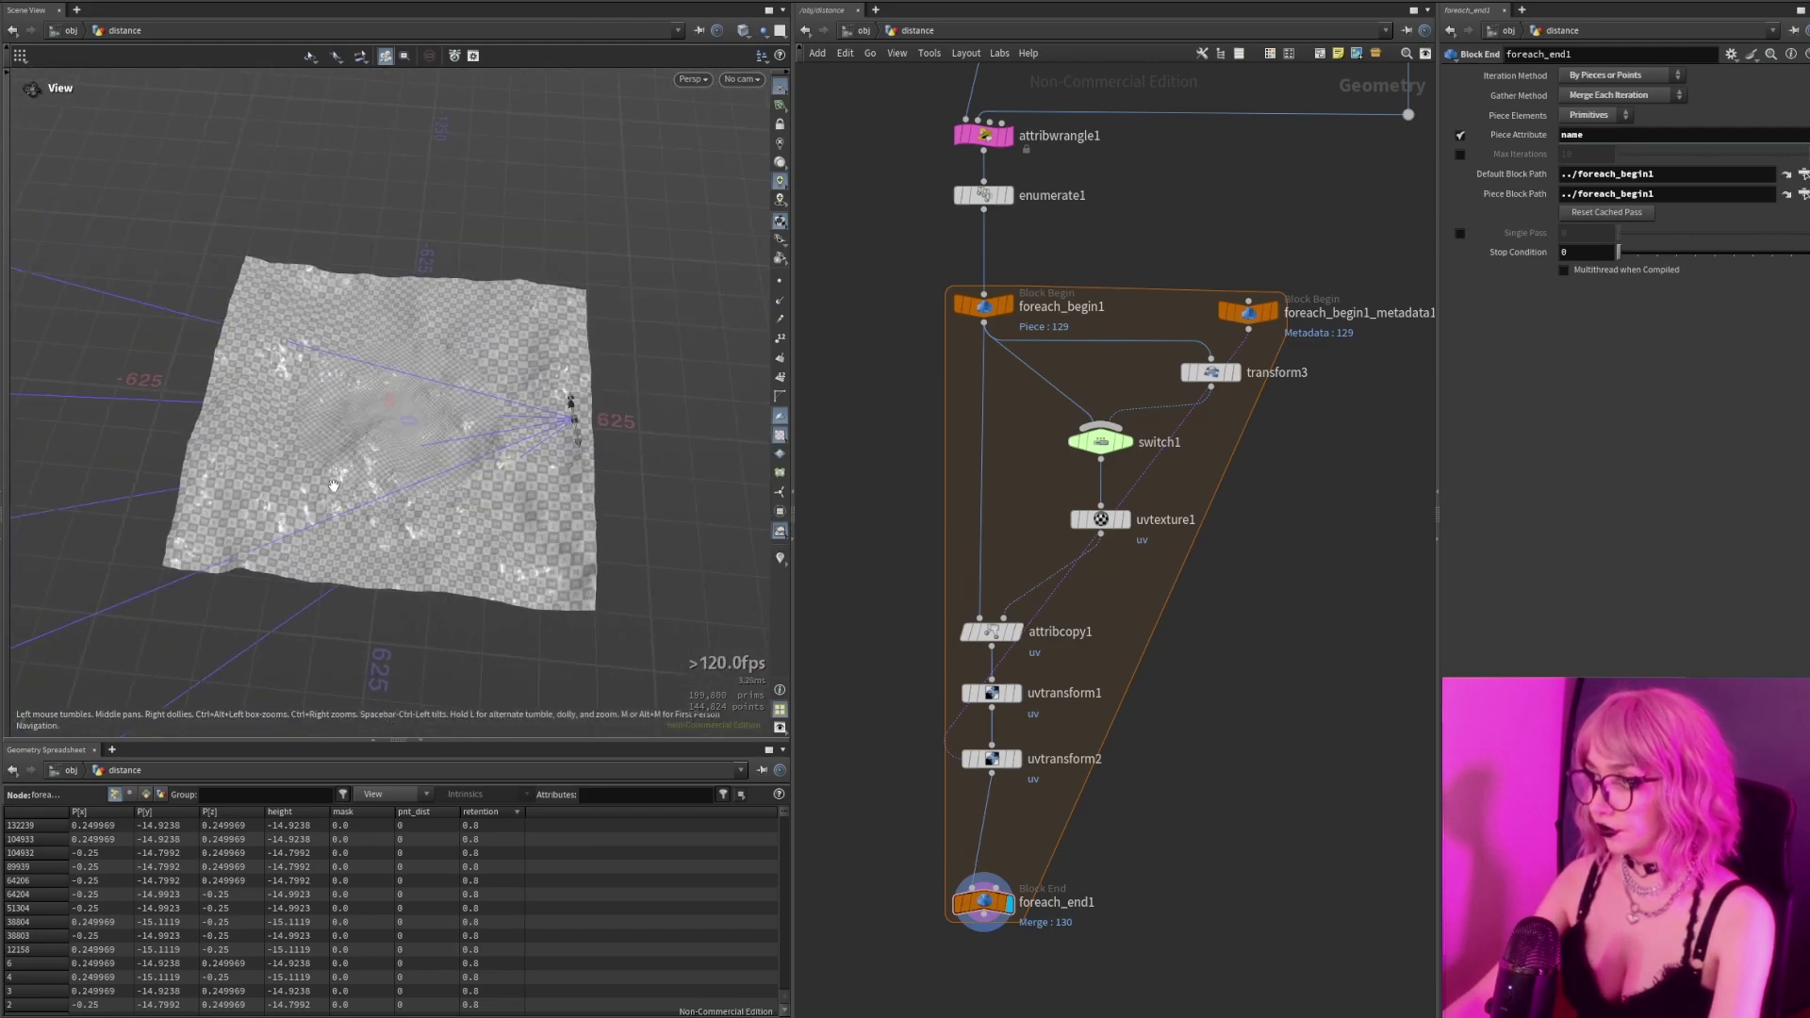
# Examine foreach_end1's UV islands in the UV view and return to the perspective view with wireframe and no checker texture.
pyautogui.hotkey('space', '5')
pyautogui.moveTo(541, 401); pyautogui.dragTo(73, 368, button='right')
pyautogui.moveTo(518, 359); pyautogui.dragTo(377, 533, button='middle')
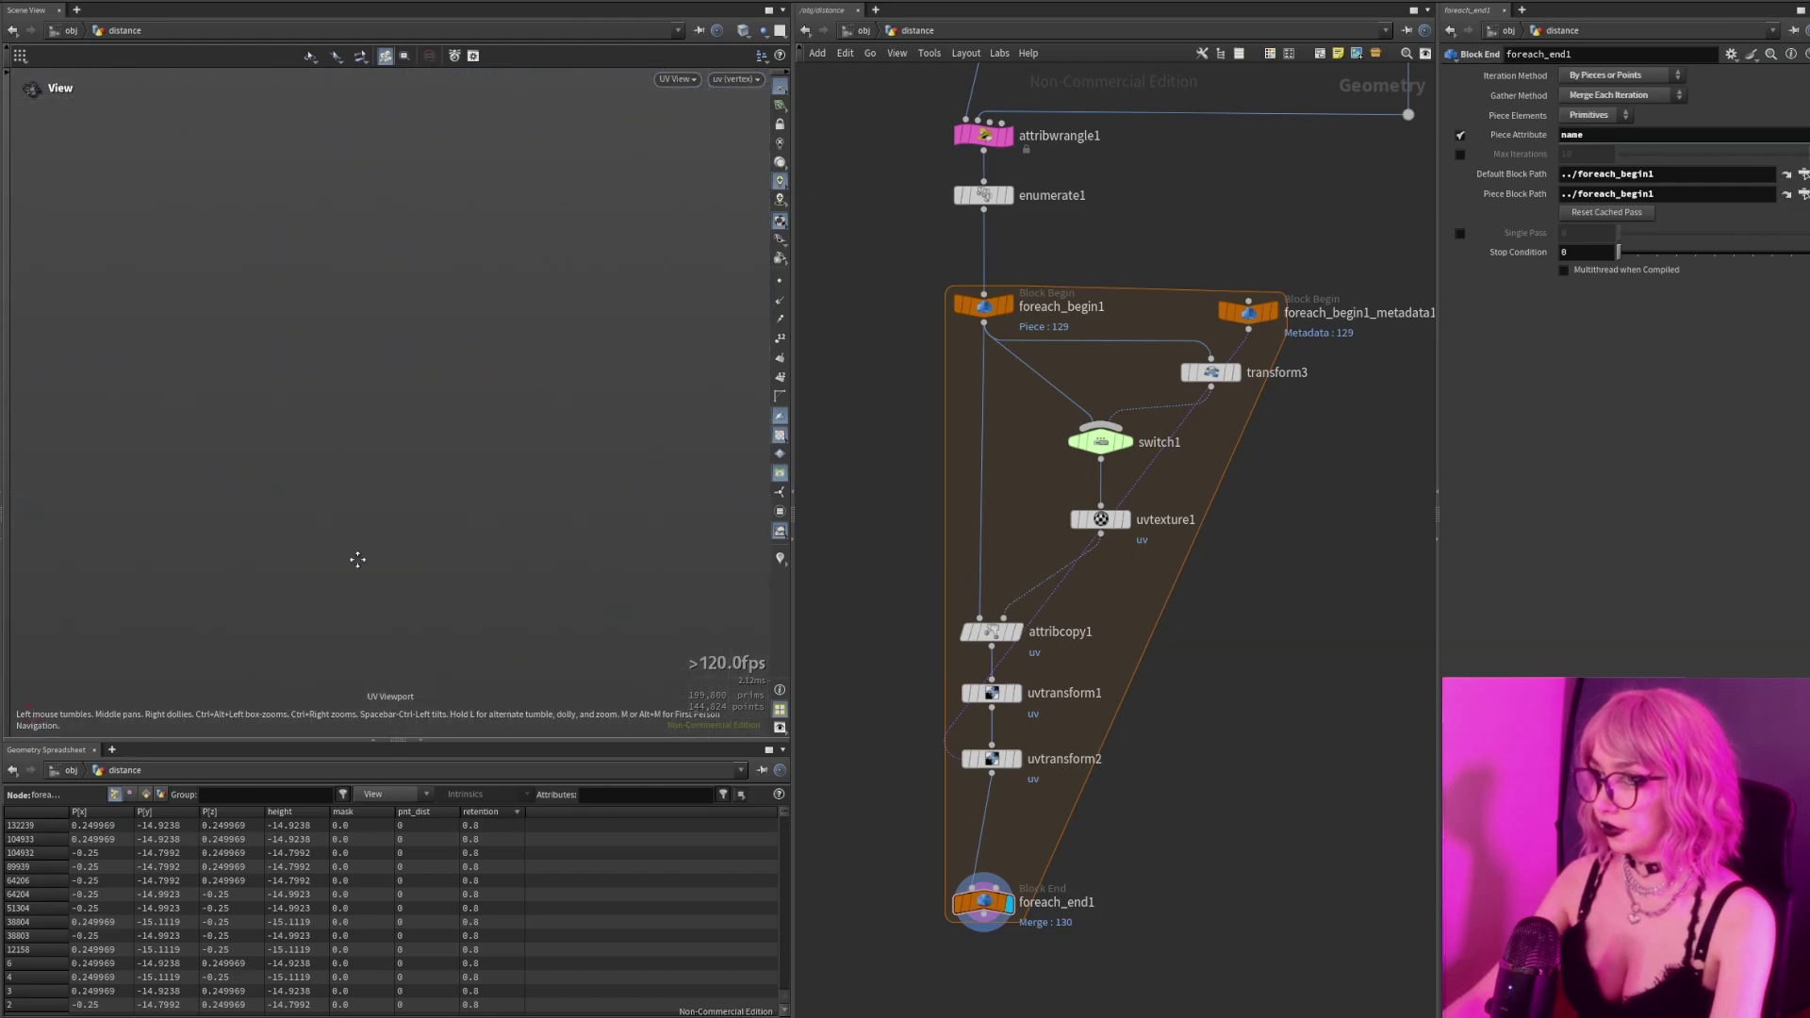
pyautogui.press('f')
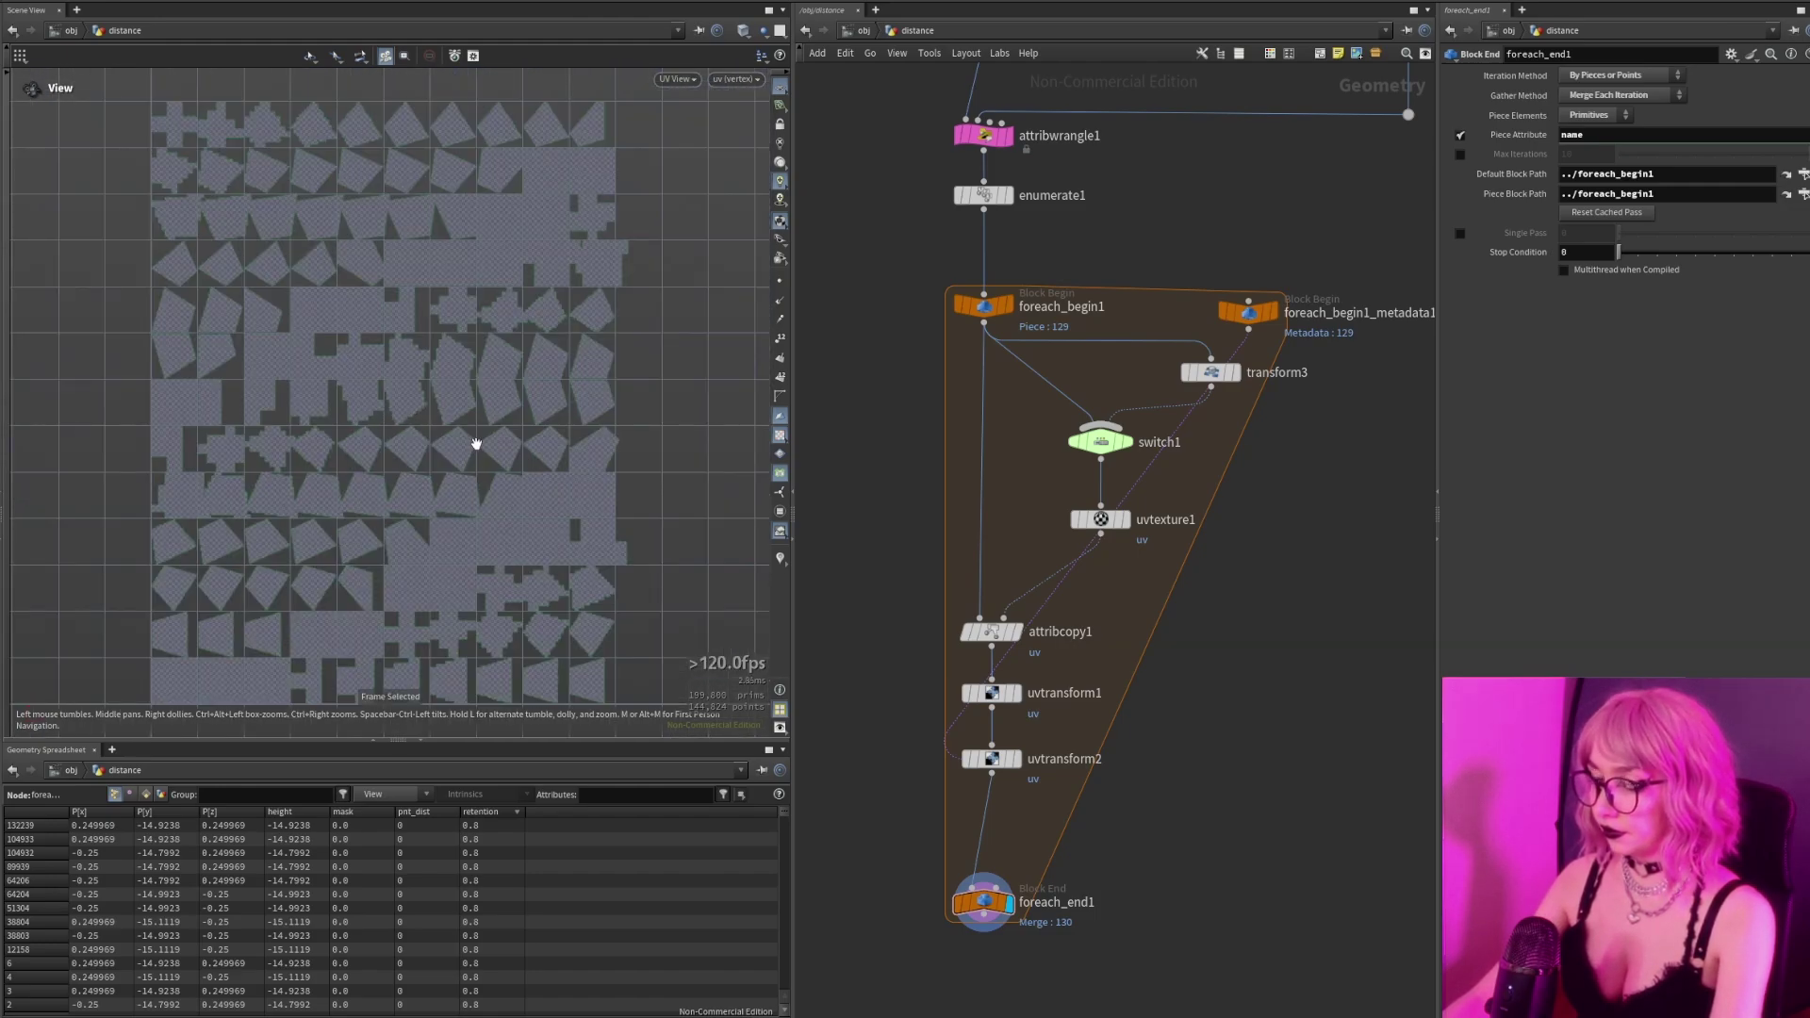
pyautogui.scroll(-2, 492, 462)
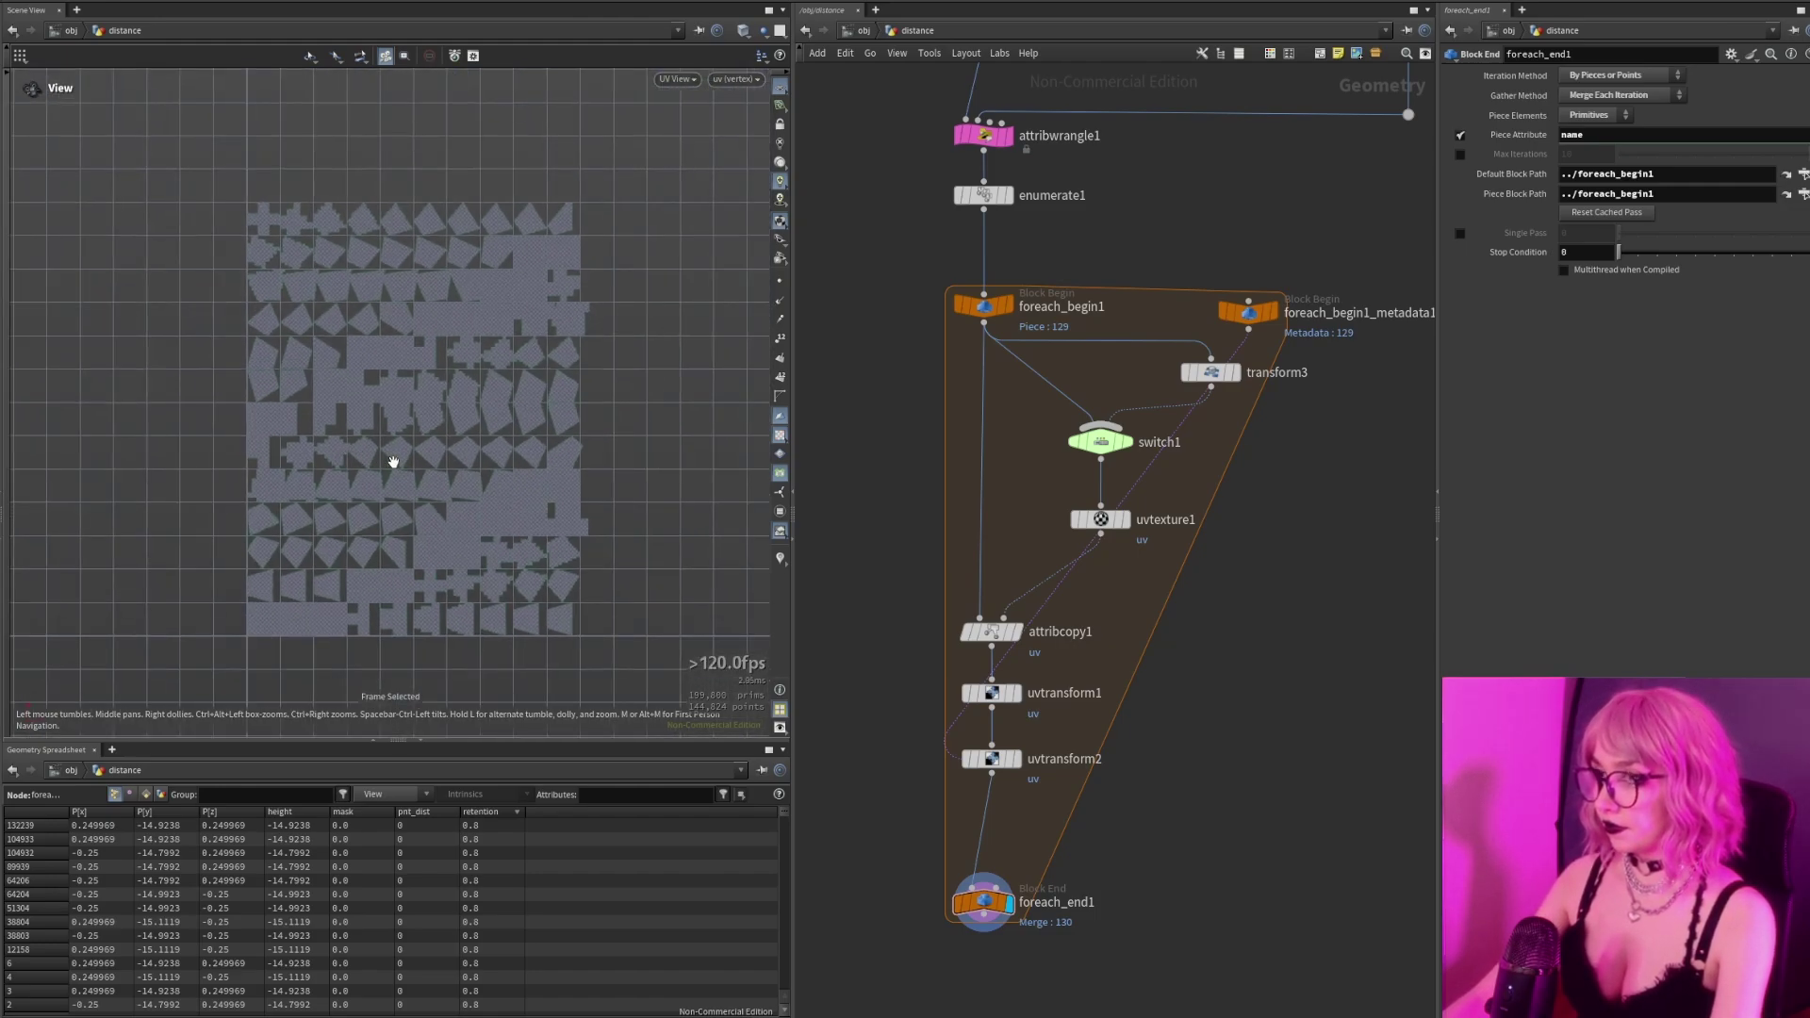
pyautogui.press('w')
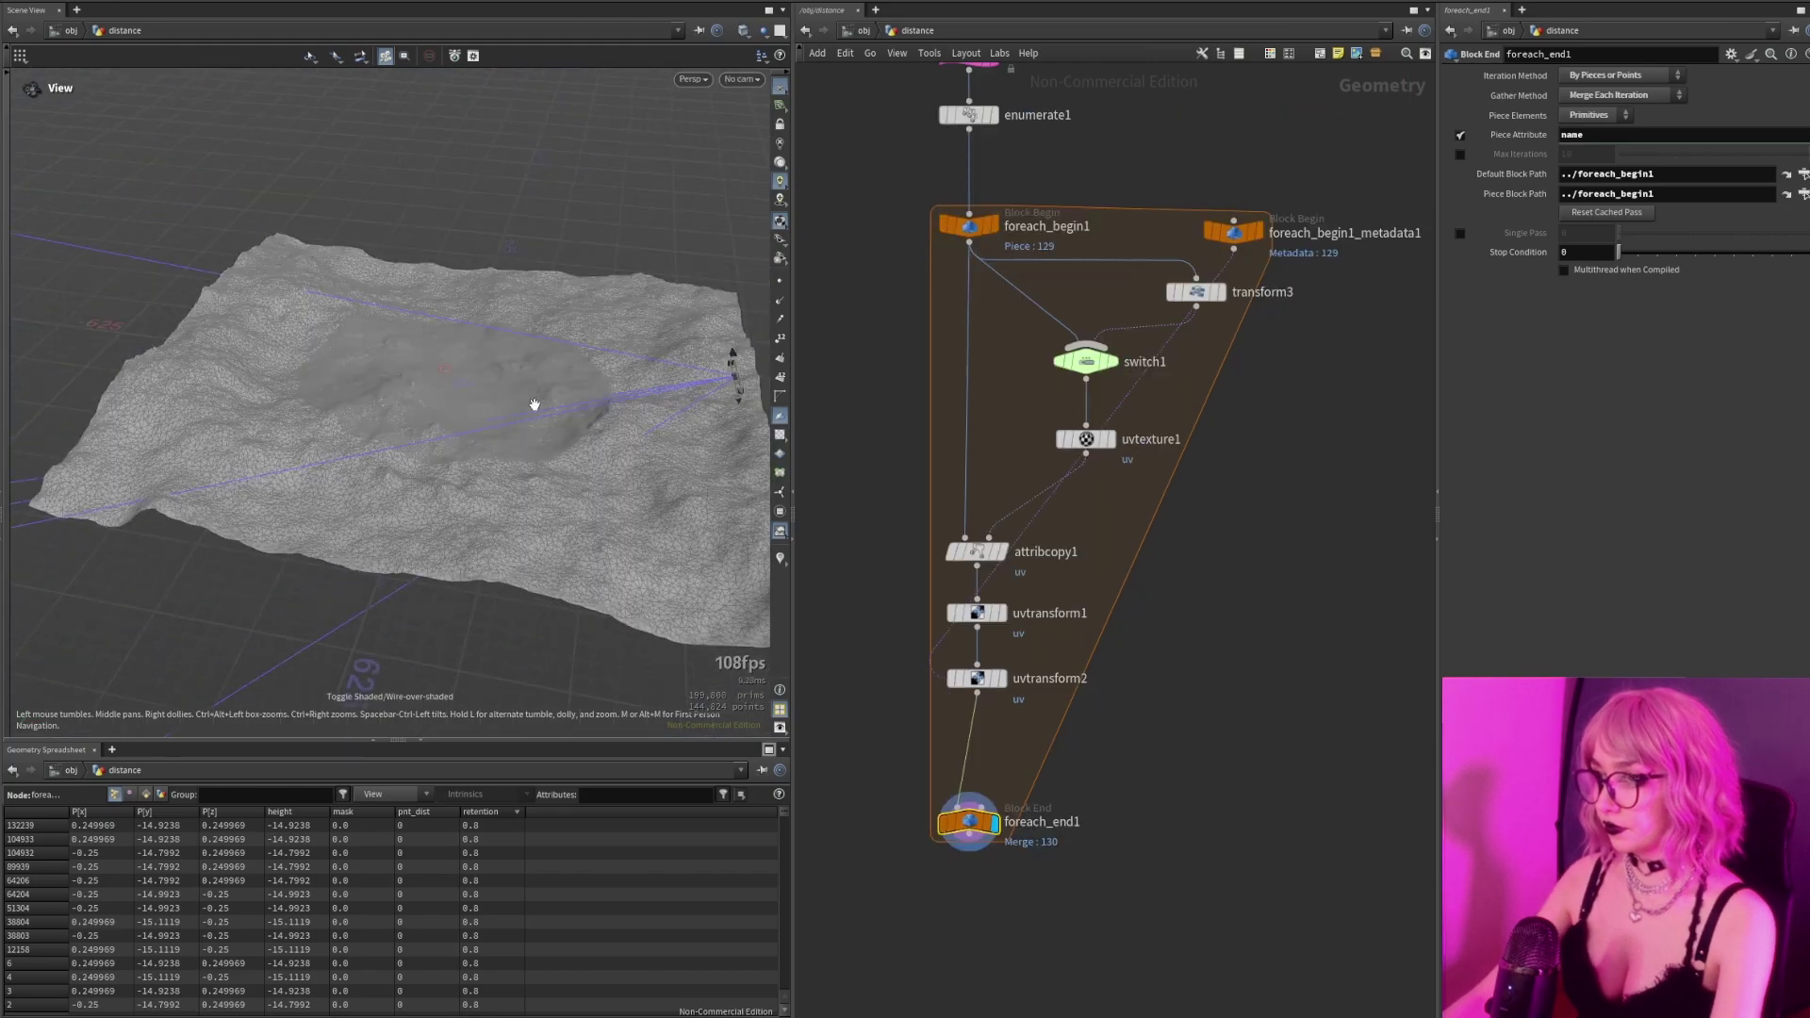
pyautogui.moveTo(520, 412)
pyautogui.mouseDown()
pyautogui.moveTo(517, 436)
pyautogui.moveTo(476, 424)
pyautogui.mouseUp()
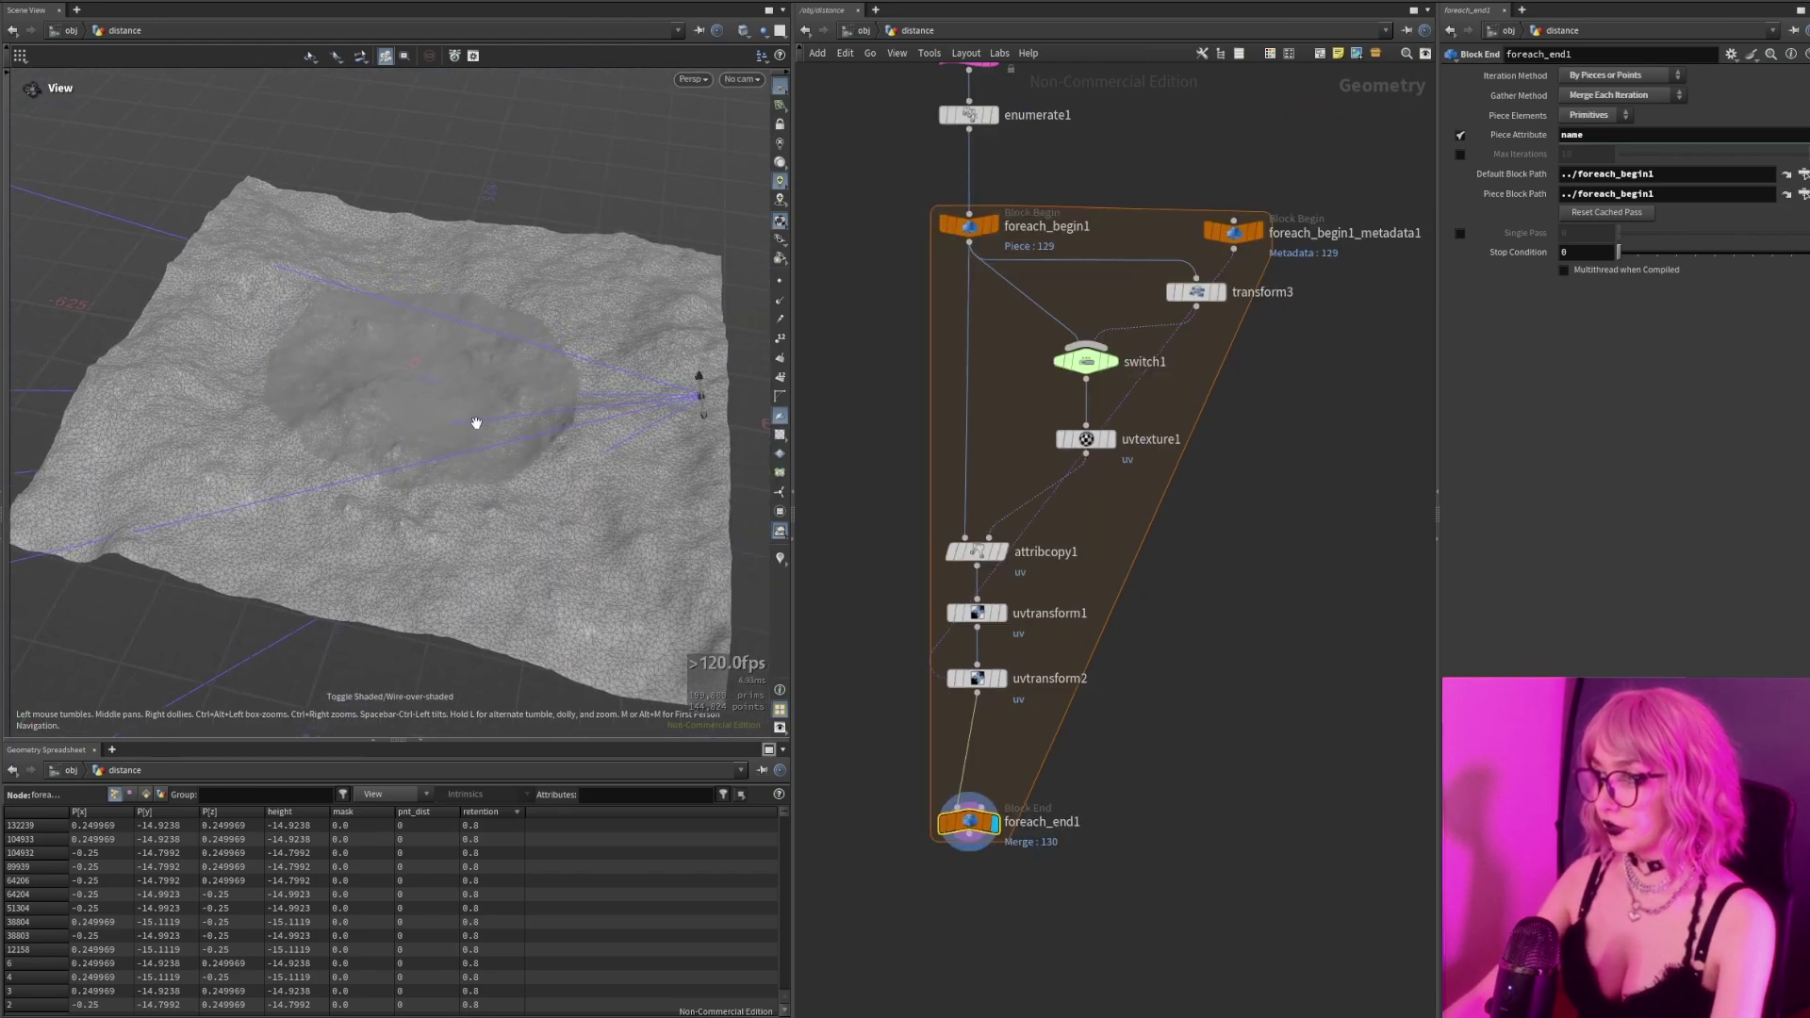
# Go up to object level, hide the distance object and show the camera_frustrum object instead.
pyautogui.click(859, 31)
pyautogui.click(980, 497)
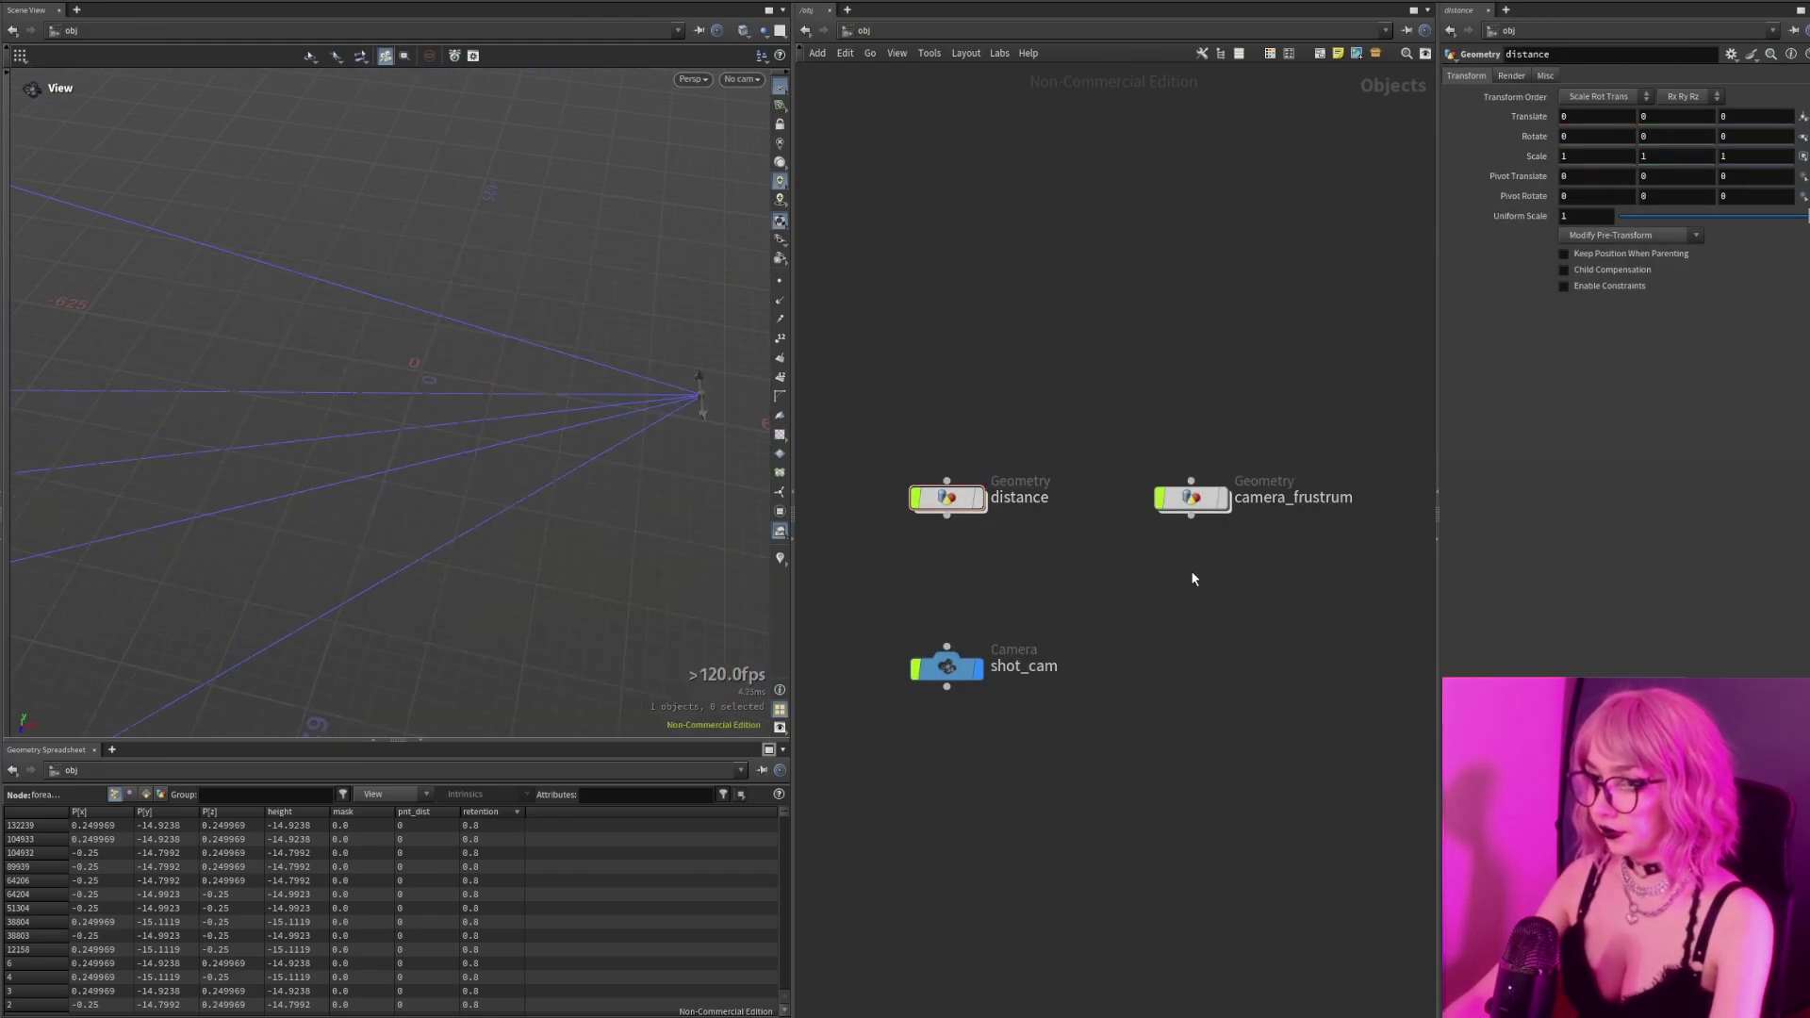
pyautogui.click(1223, 498)
pyautogui.moveTo(477, 444); pyautogui.dragTo(492, 496)
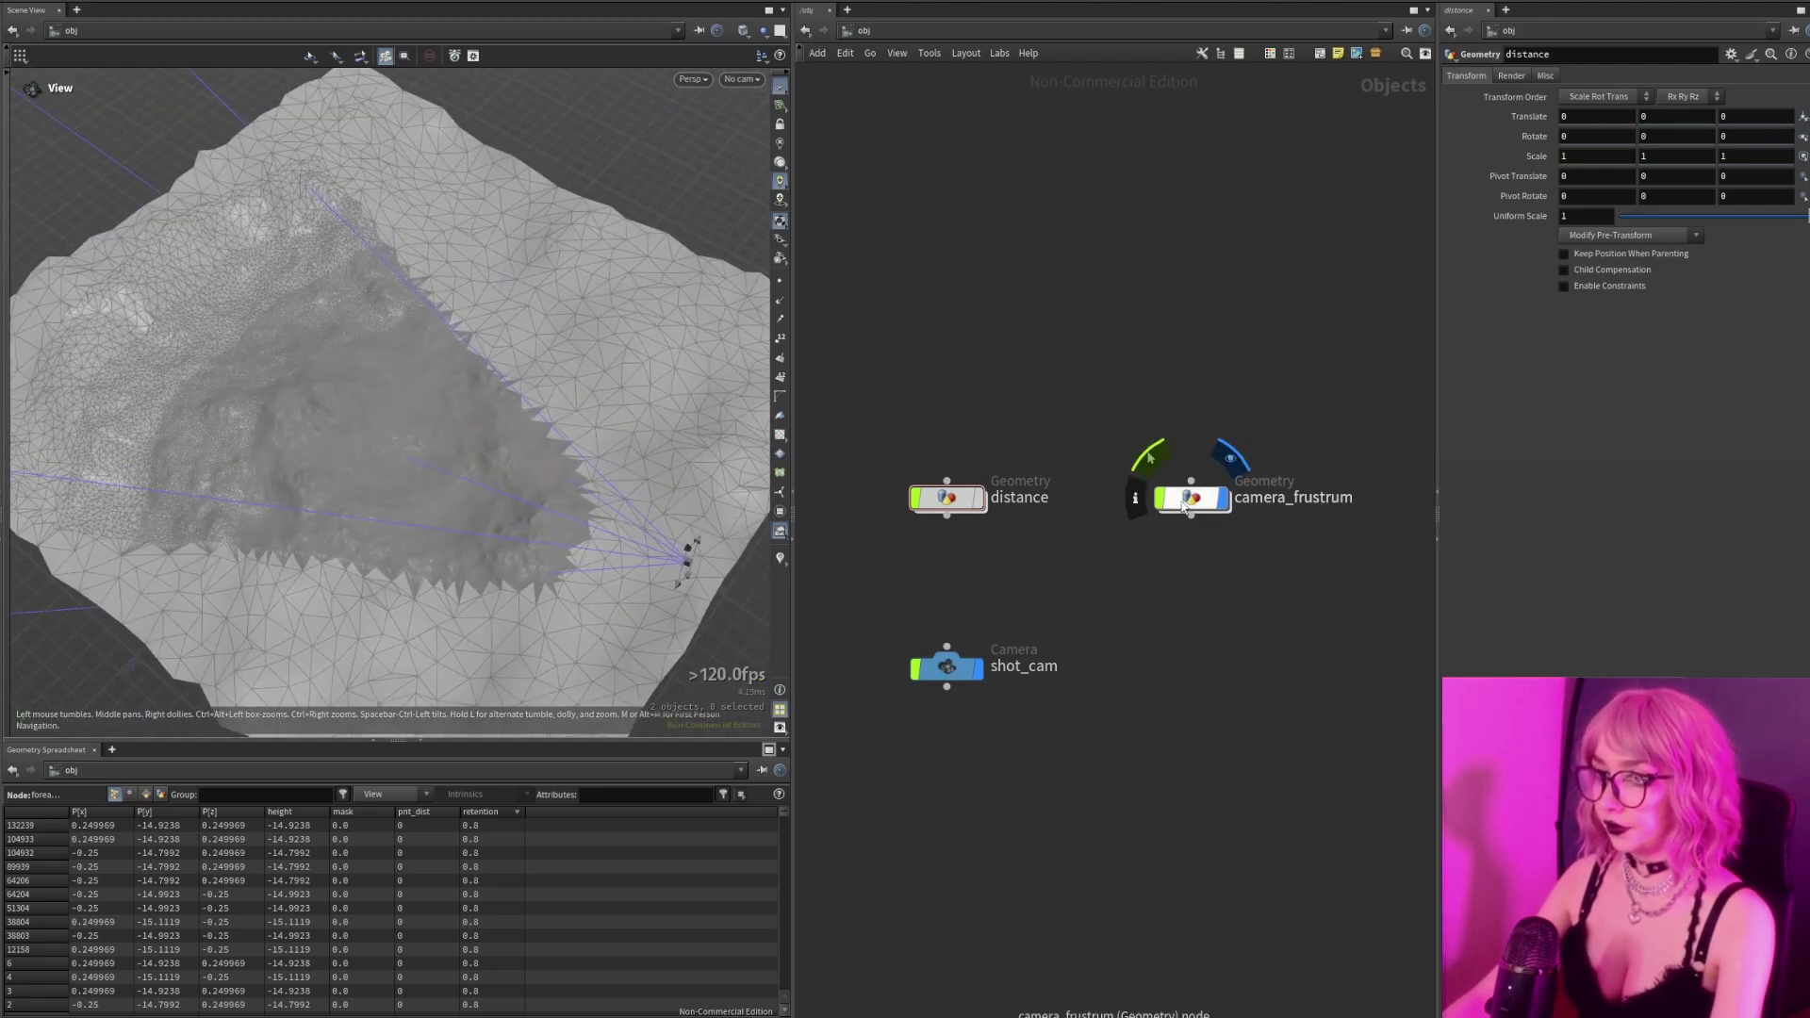
# Enter the camera_frustrum network and display the OUT_HF terrain at the end of the heightfield chain.
pyautogui.doubleClick(1185, 505)
pyautogui.scroll(-2, 1230, 318)
pyautogui.moveTo(1229, 299); pyautogui.dragTo(1212, 738, button='middle')
pyautogui.moveTo(1183, 348); pyautogui.dragTo(1170, 756, button='middle')
pyautogui.scroll(-1, 1018, 341)
pyautogui.moveTo(1033, 264); pyautogui.dragTo(987, 687, button='middle')
pyautogui.scroll(4, 934, 613)
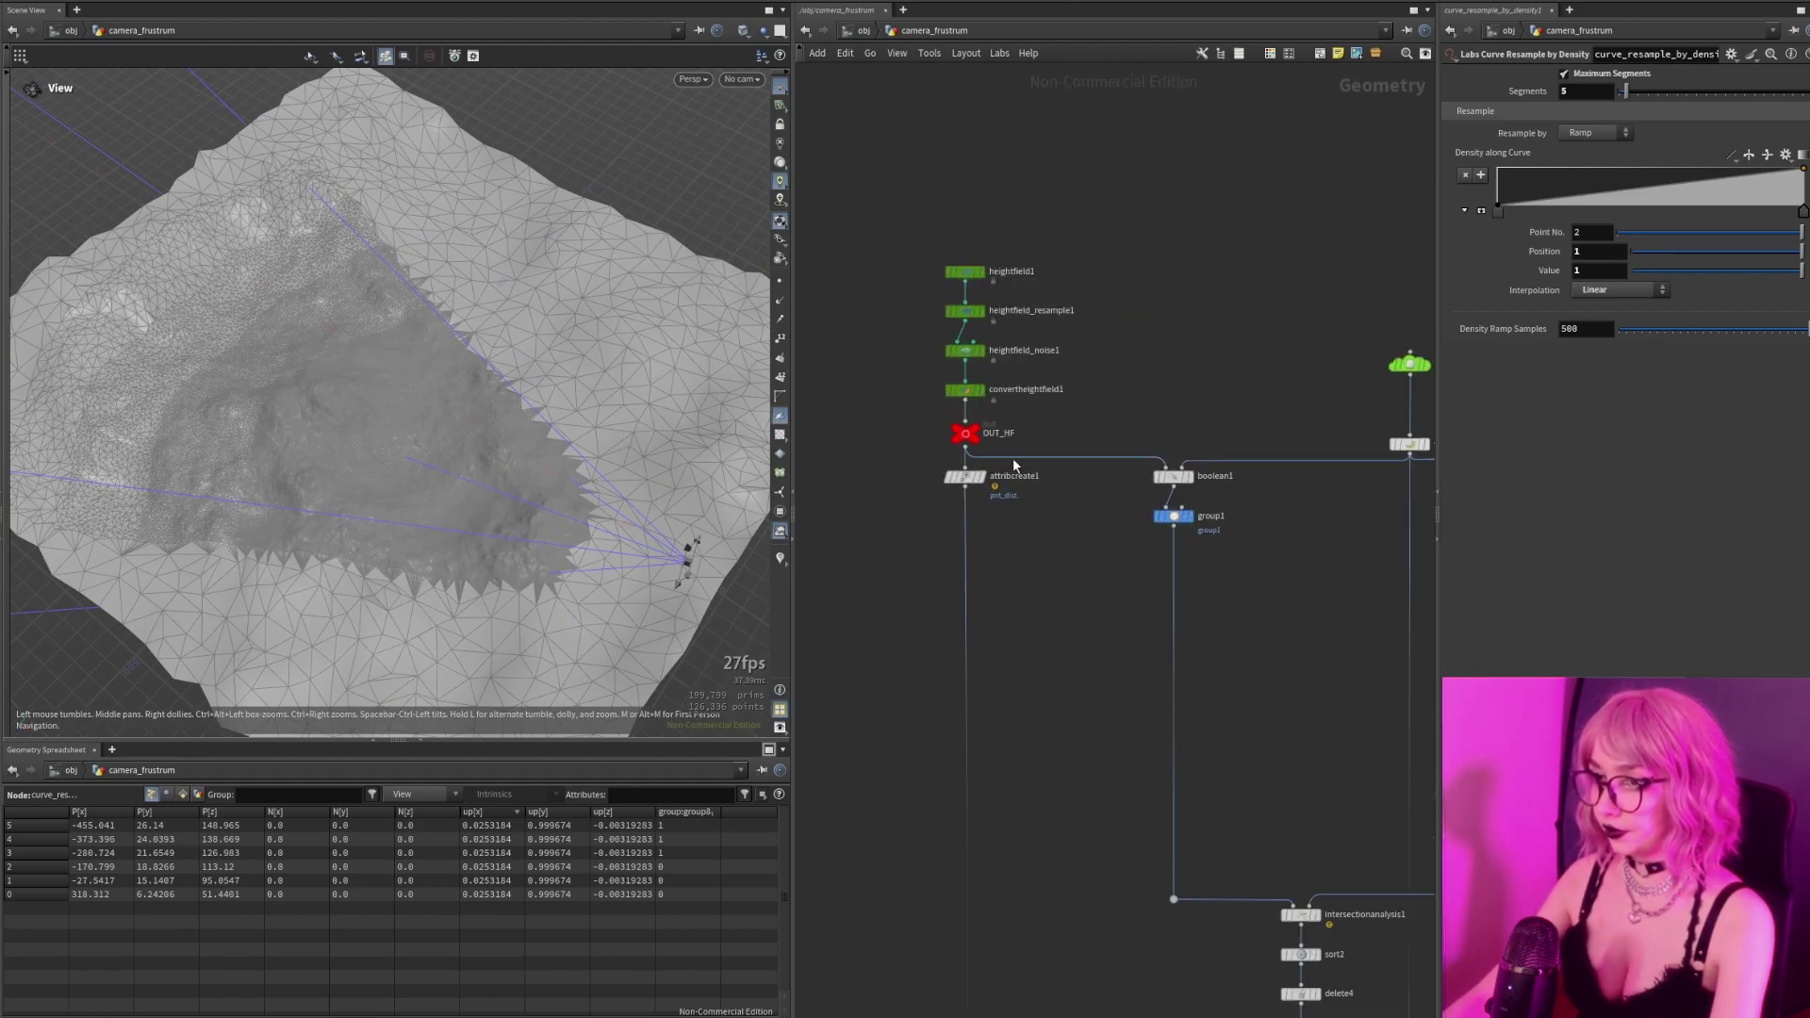
pyautogui.click(967, 443)
pyautogui.moveTo(392, 436); pyautogui.dragTo(366, 467)
# Show volume1's From Camera dimension parameters in the camera_frustrum network.
pyautogui.scroll(-1, 1281, 615)
pyautogui.moveTo(1281, 619); pyautogui.dragTo(1018, 642, button='middle')
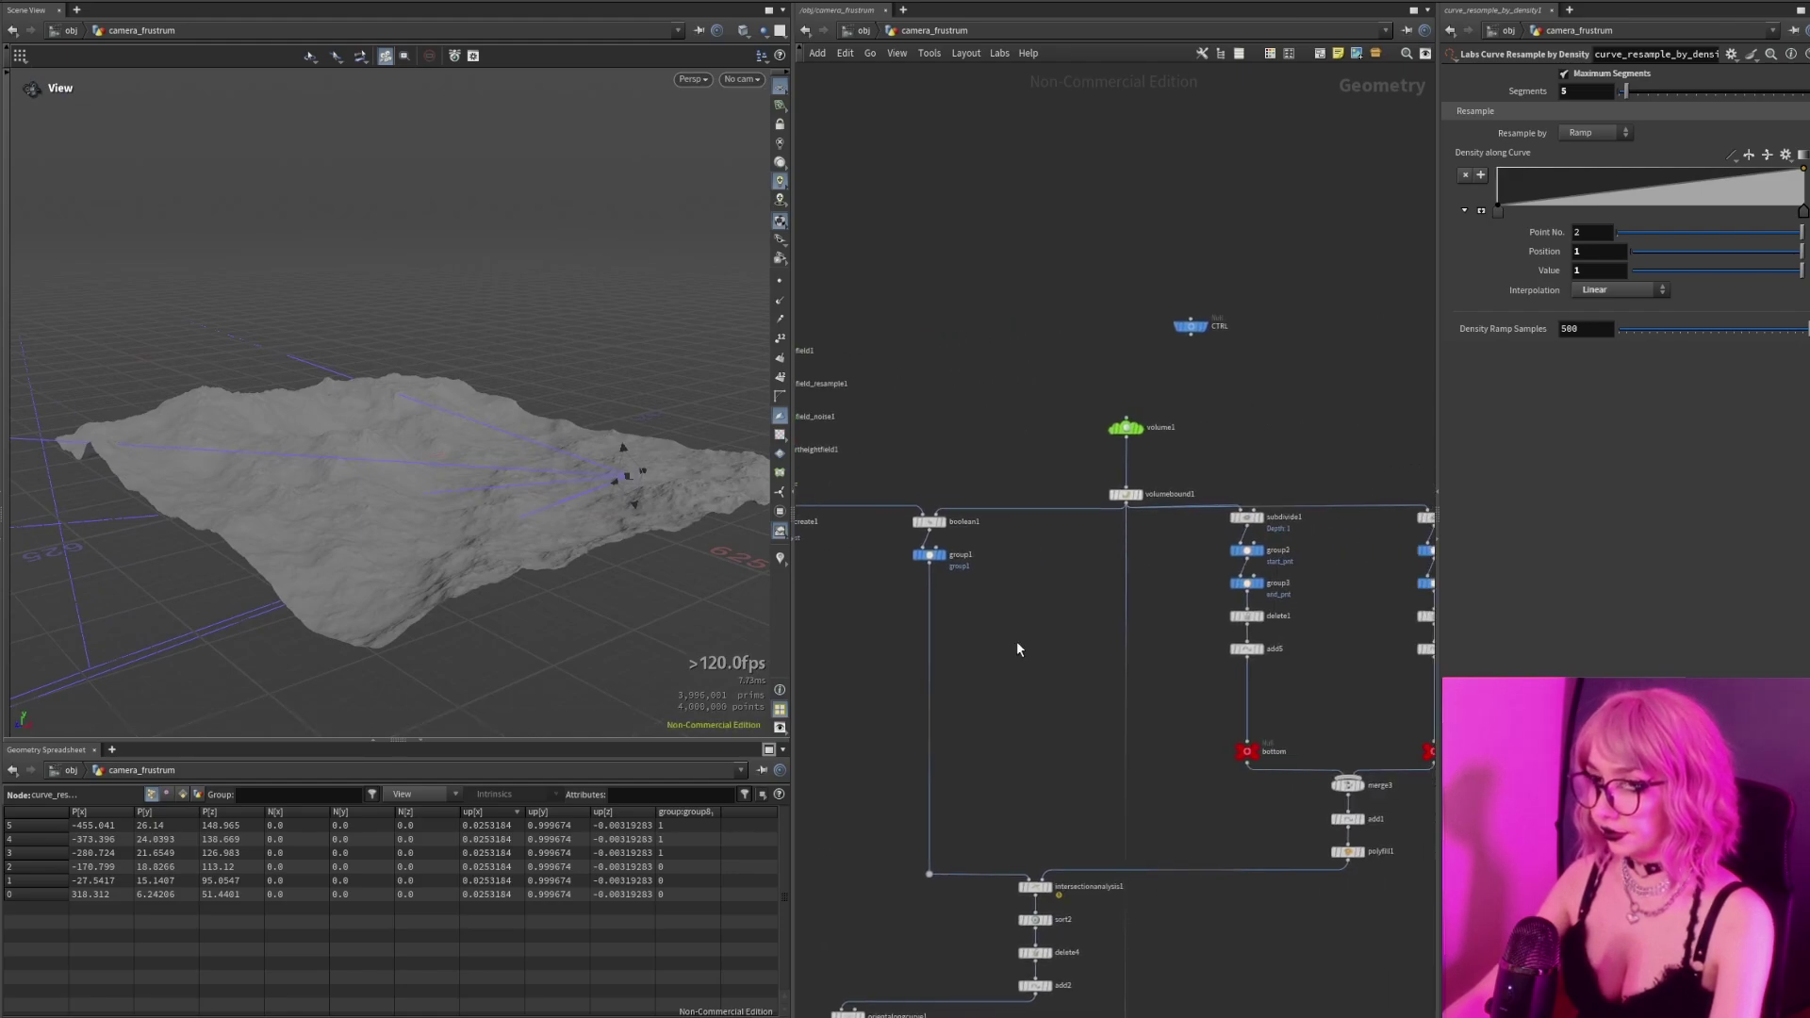
pyautogui.scroll(1, 1106, 464)
pyautogui.moveTo(604, 443); pyautogui.dragTo(533, 459)
pyautogui.moveTo(489, 449); pyautogui.dragTo(611, 448, button='right')
pyautogui.scroll(1, 1135, 438)
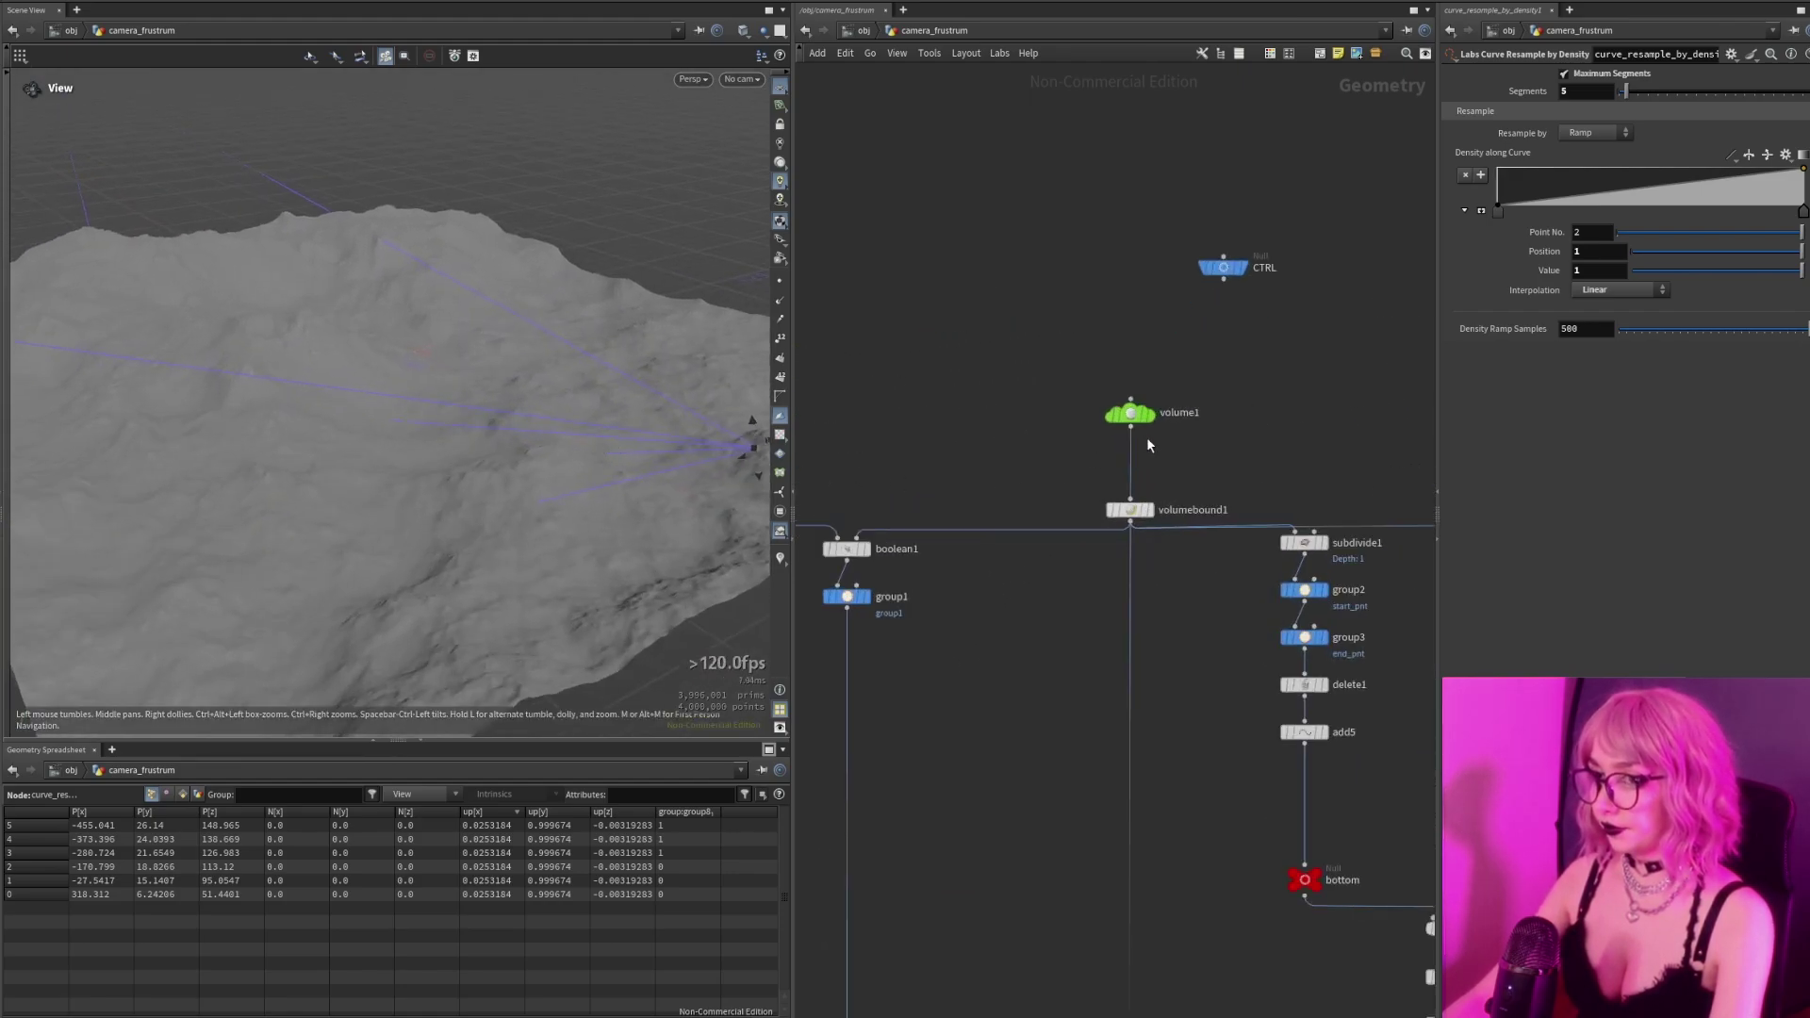
pyautogui.moveTo(1182, 437)
pyautogui.mouseDown()
pyautogui.moveTo(1026, 359)
pyautogui.moveTo(1197, 451)
pyautogui.mouseUp()
pyautogui.scroll(2, 1122, 398)
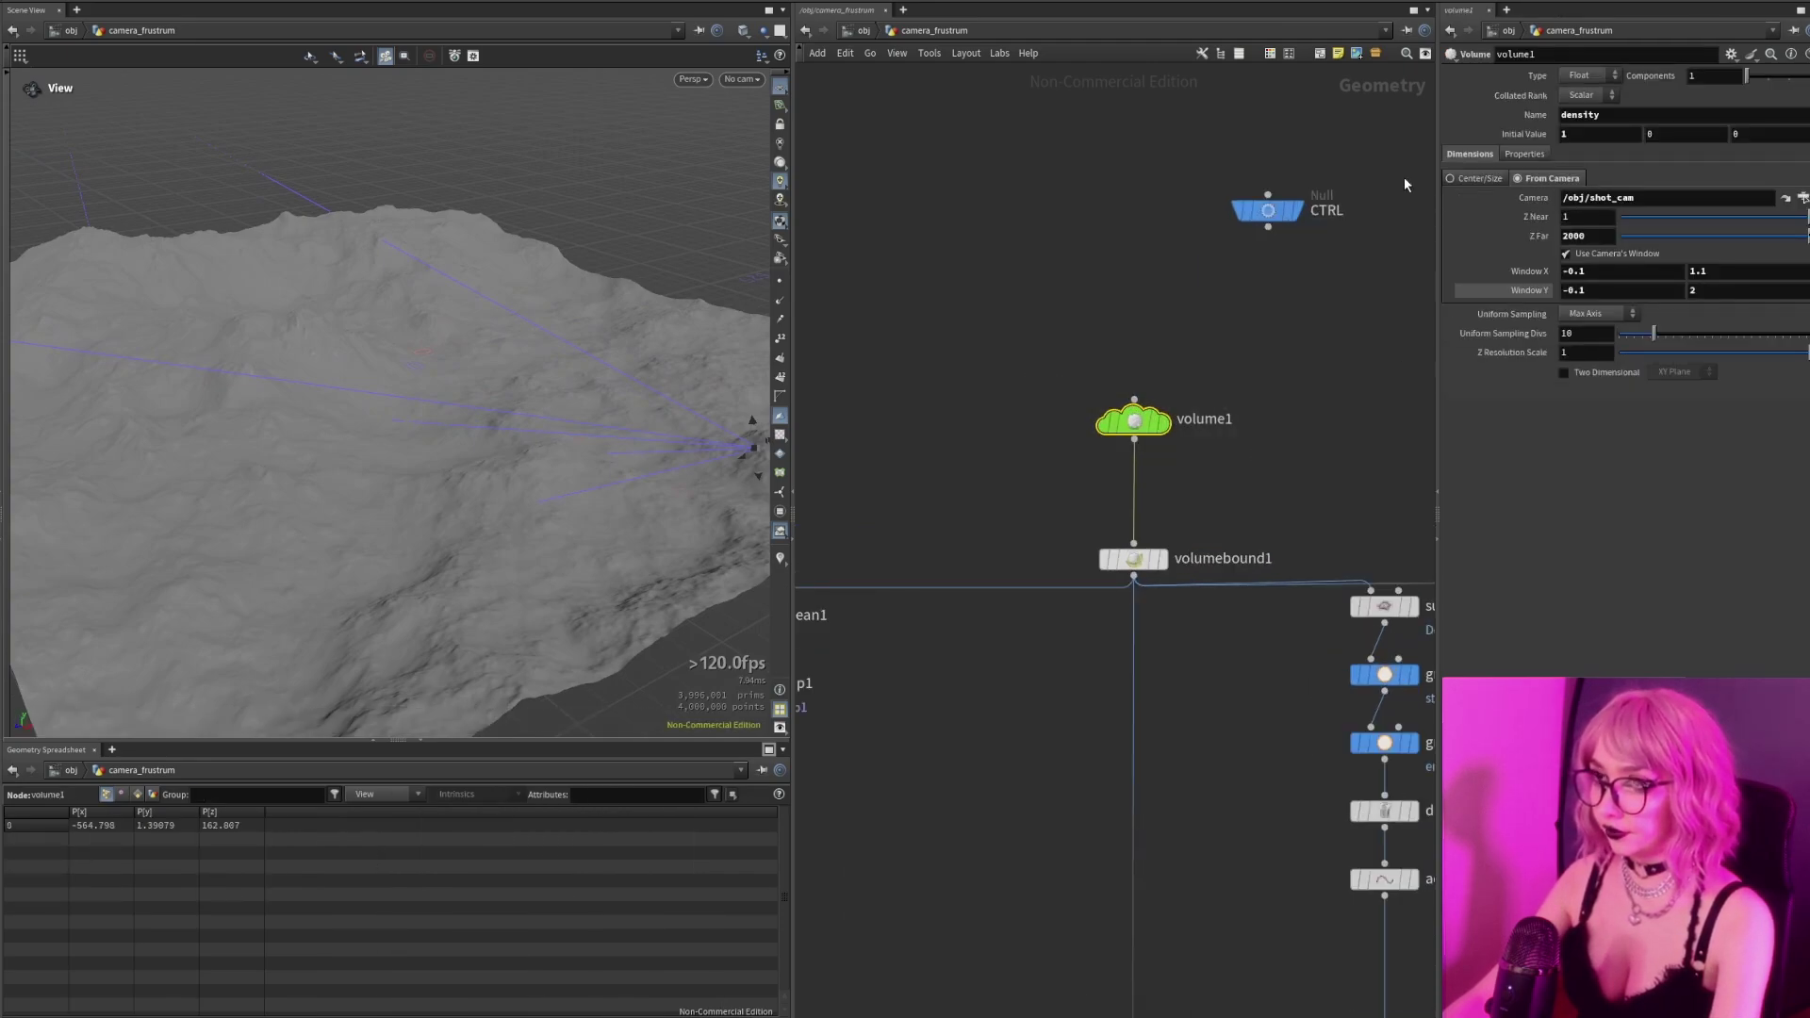
# Return to object level and show the view parameters of the shot_cam camera.
pyautogui.click(864, 30)
pyautogui.click(939, 663)
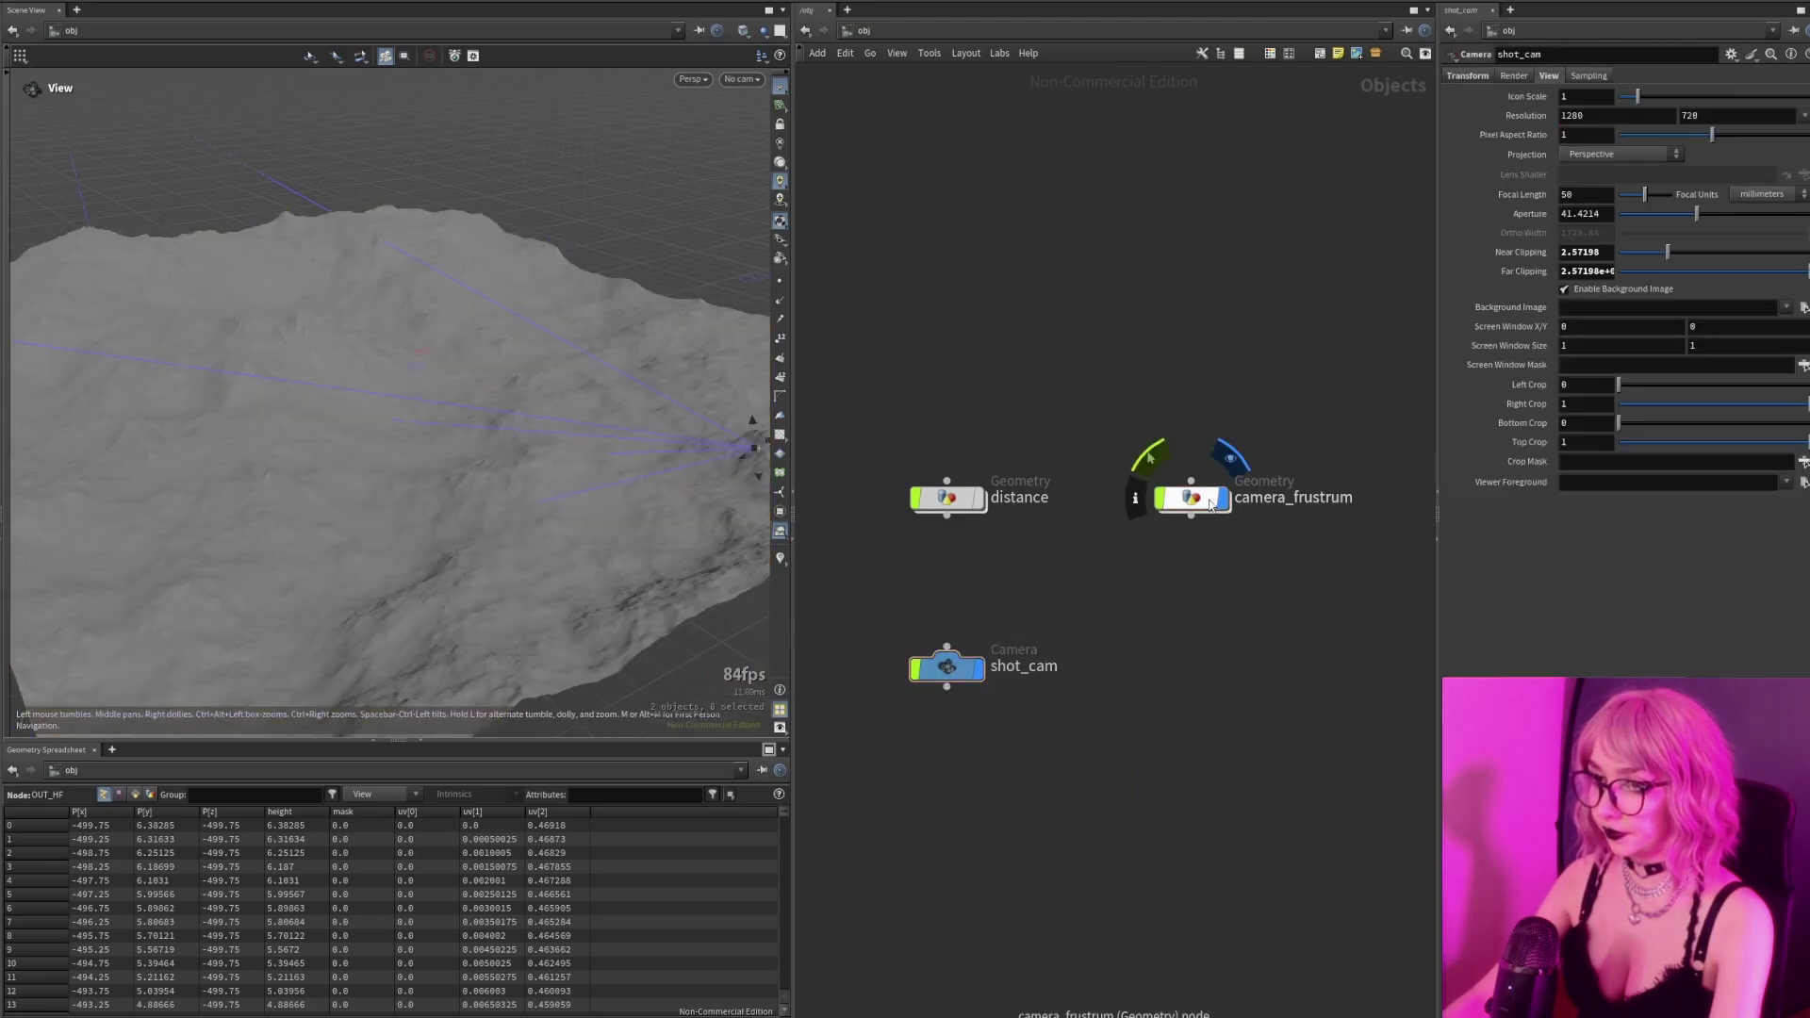
# Enter the camera_frustrum network and display volumebound1 to inspect the camera frustum's bounding shape.
pyautogui.doubleClick(1191, 497)
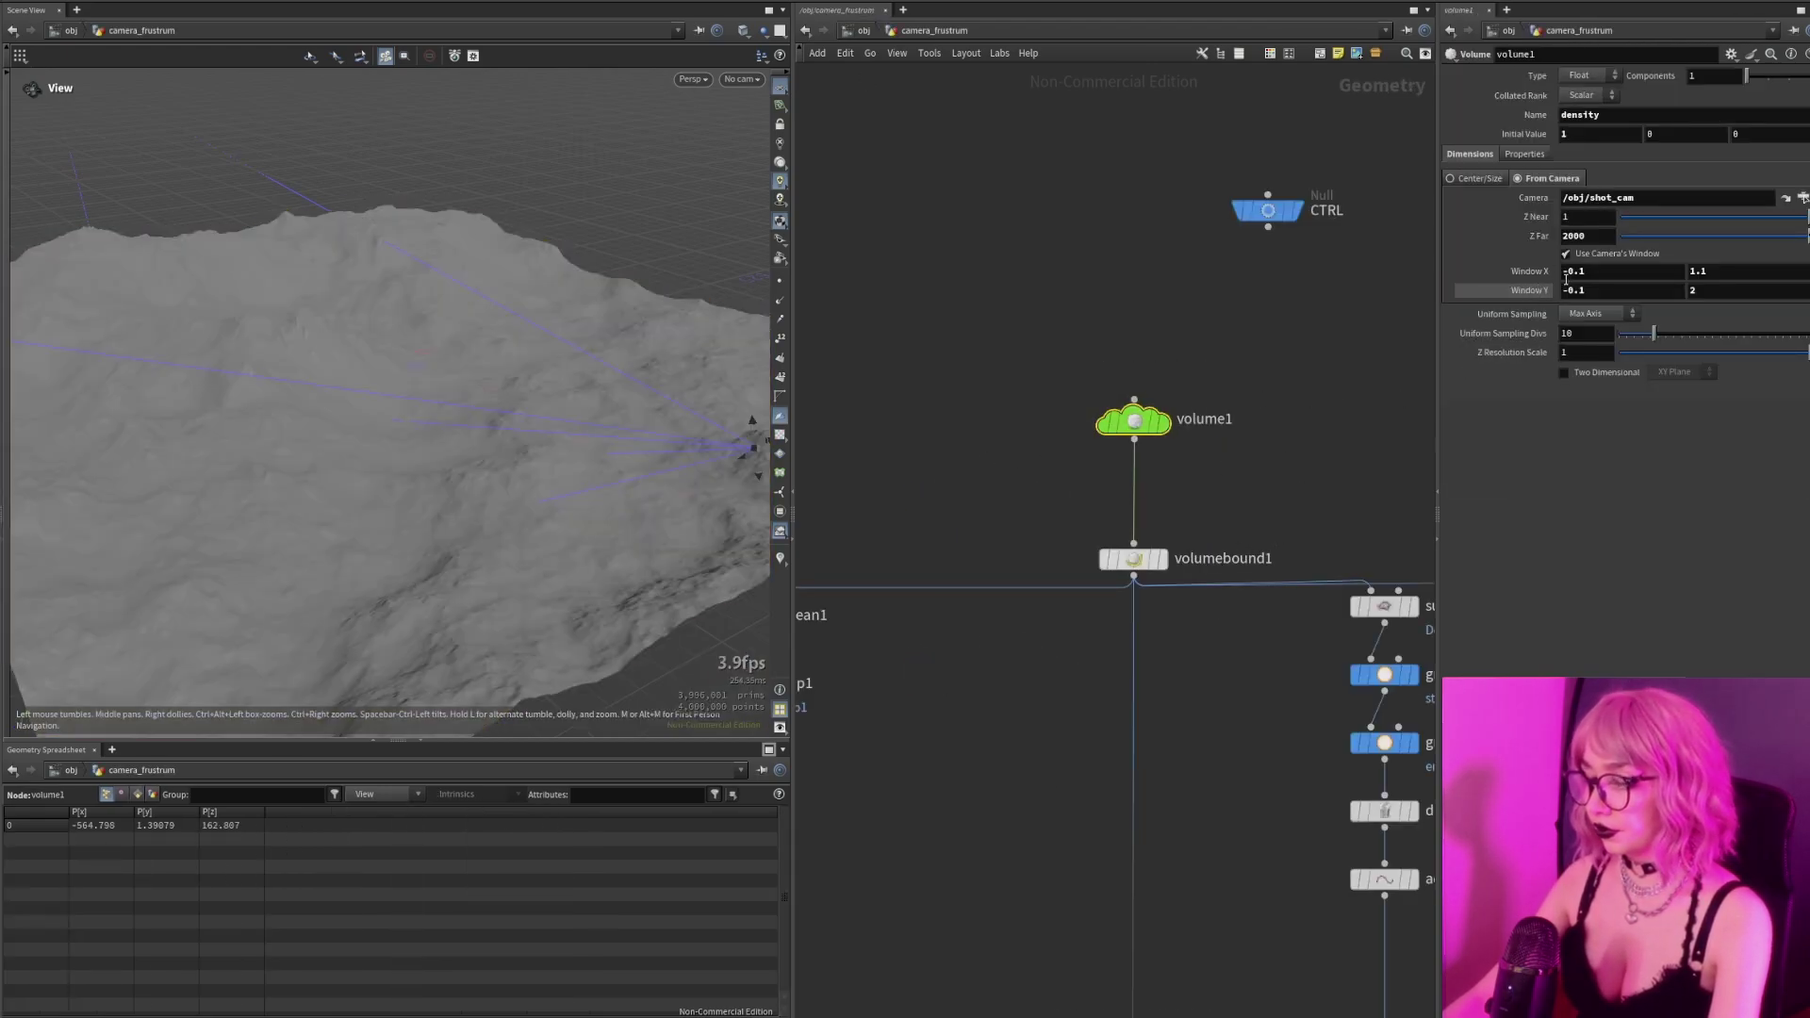
pyautogui.moveTo(537, 397); pyautogui.dragTo(281, 466)
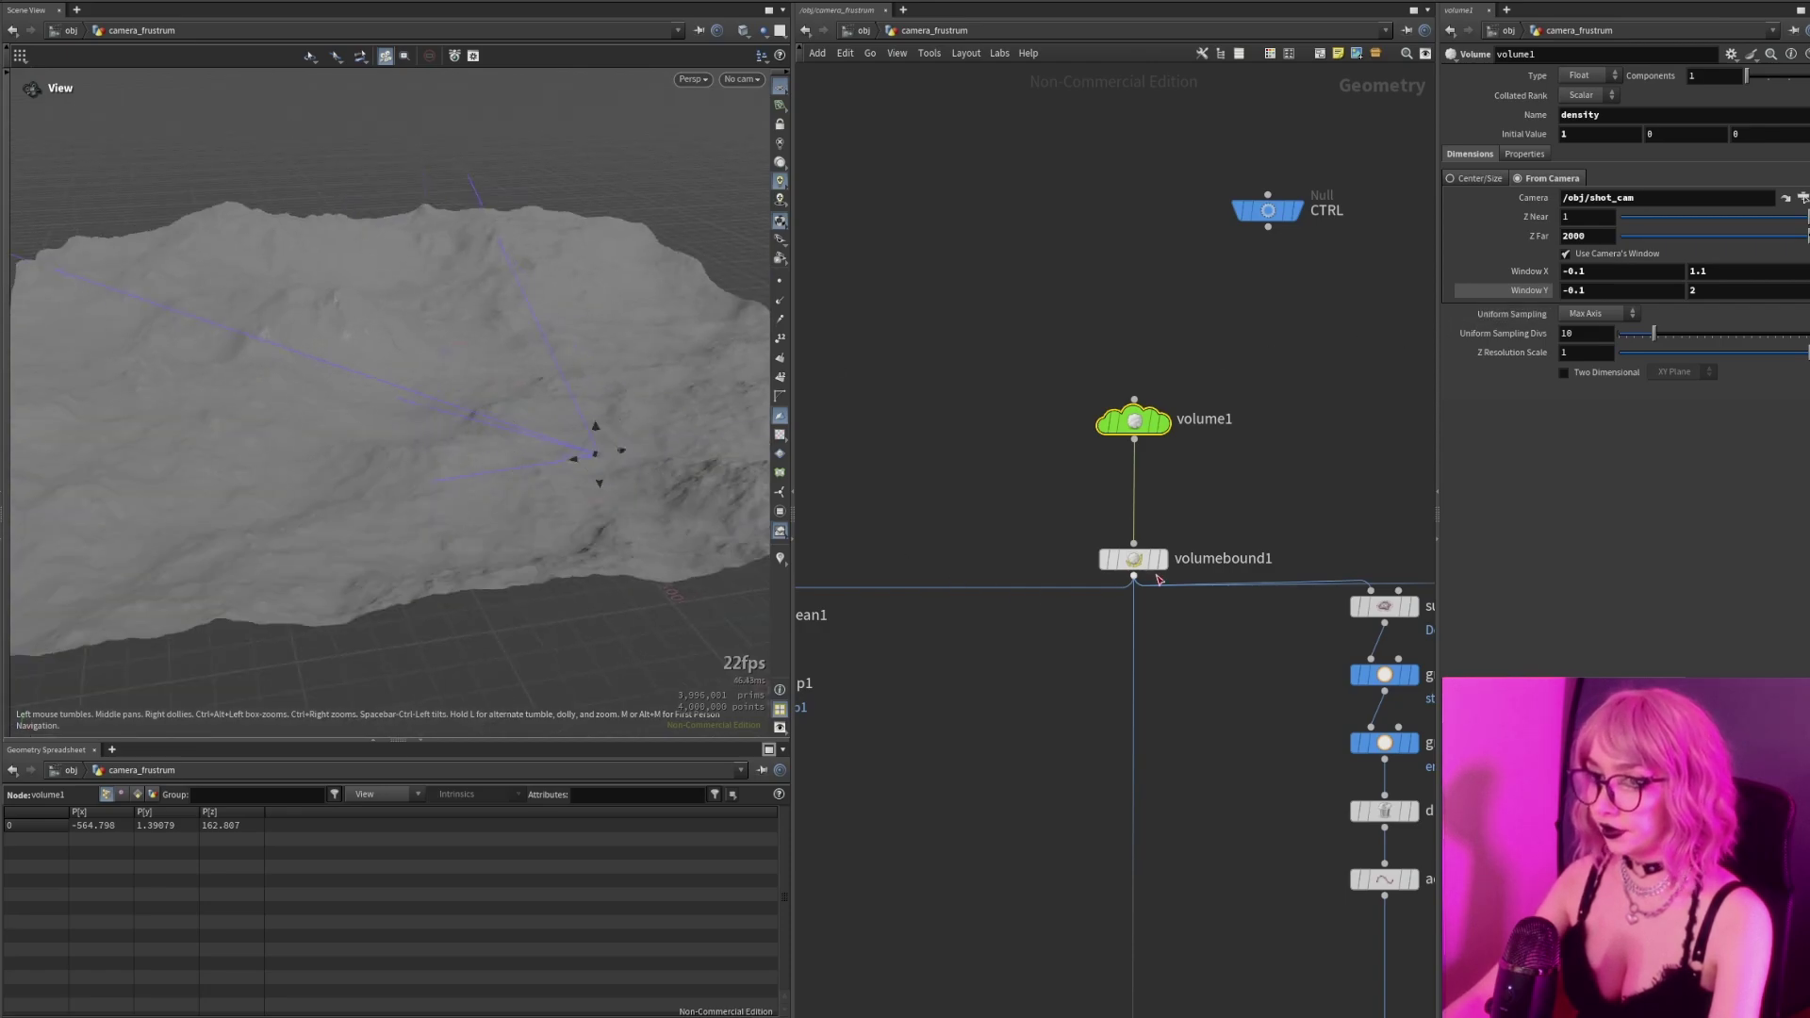
pyautogui.click(1160, 559)
pyautogui.click(1131, 559)
pyautogui.moveTo(502, 467); pyautogui.dragTo(421, 404, button='right')
pyautogui.moveTo(420, 404); pyautogui.dragTo(405, 472)
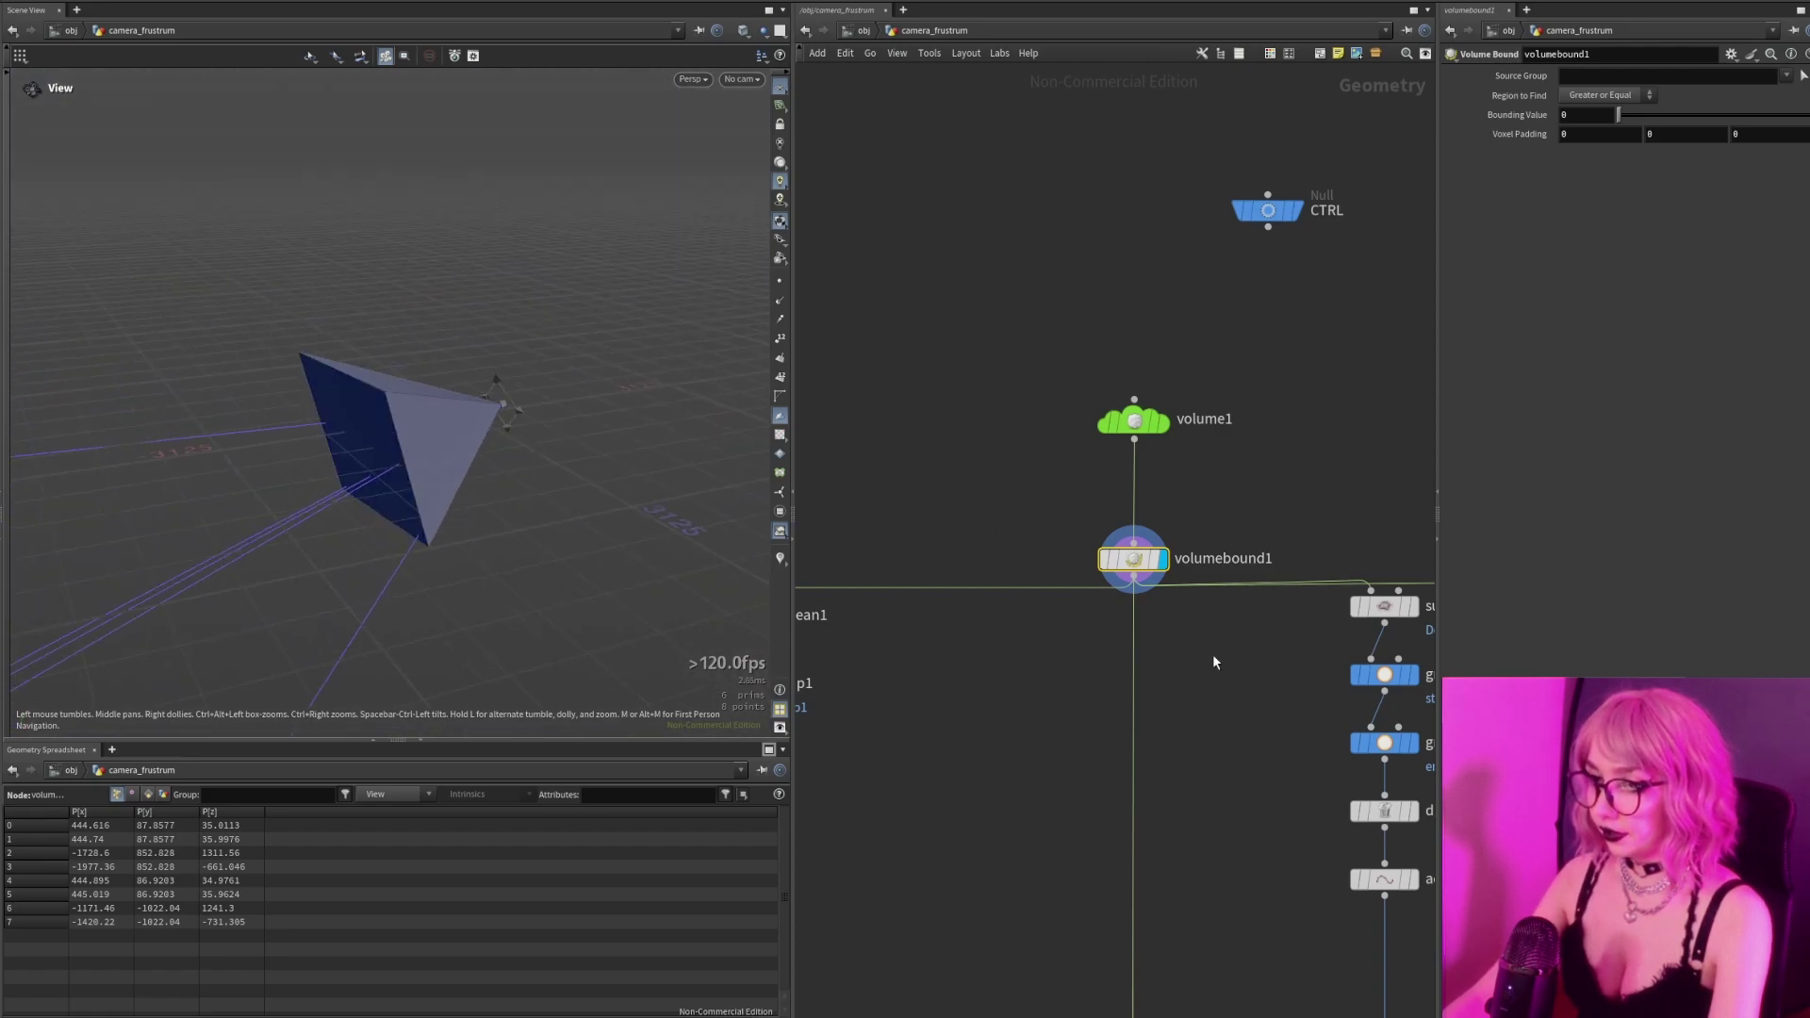
# Display merge3 to view the frustum's bottom and middle lines together.
pyautogui.scroll(-3, 1207, 637)
pyautogui.moveTo(1035, 789); pyautogui.dragTo(986, 495, button='middle')
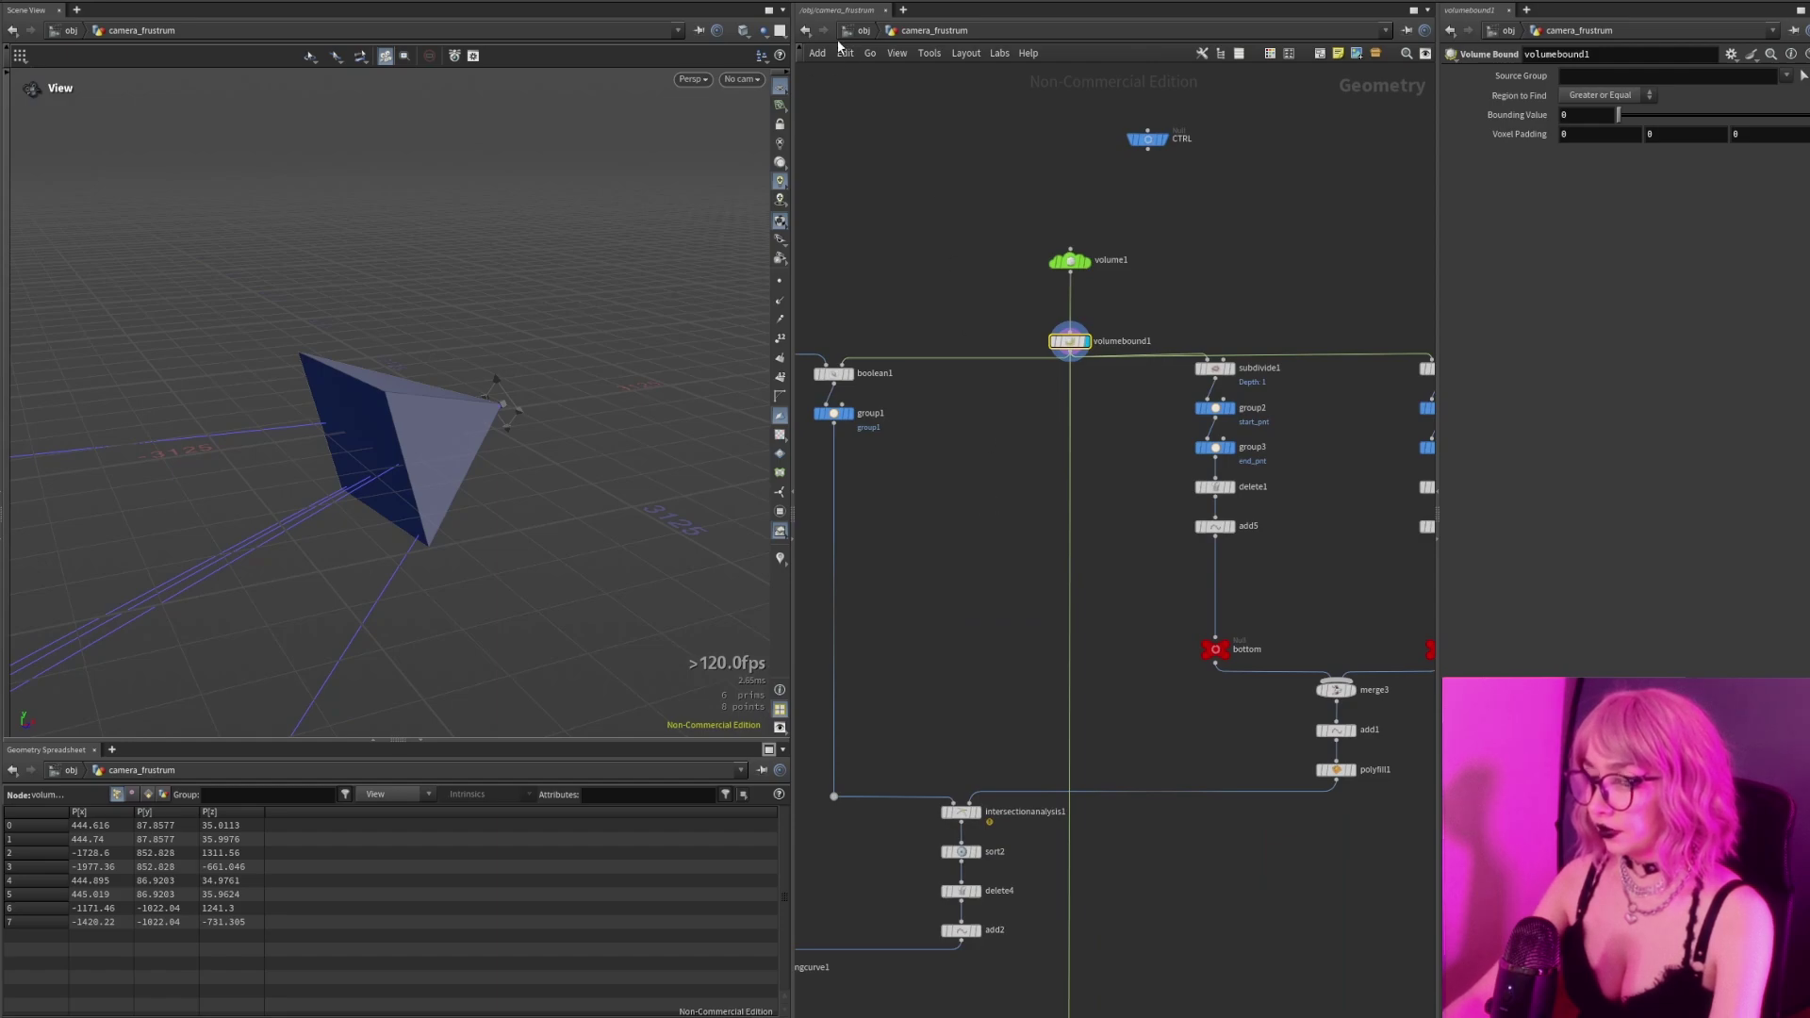
pyautogui.scroll(-2, 1039, 637)
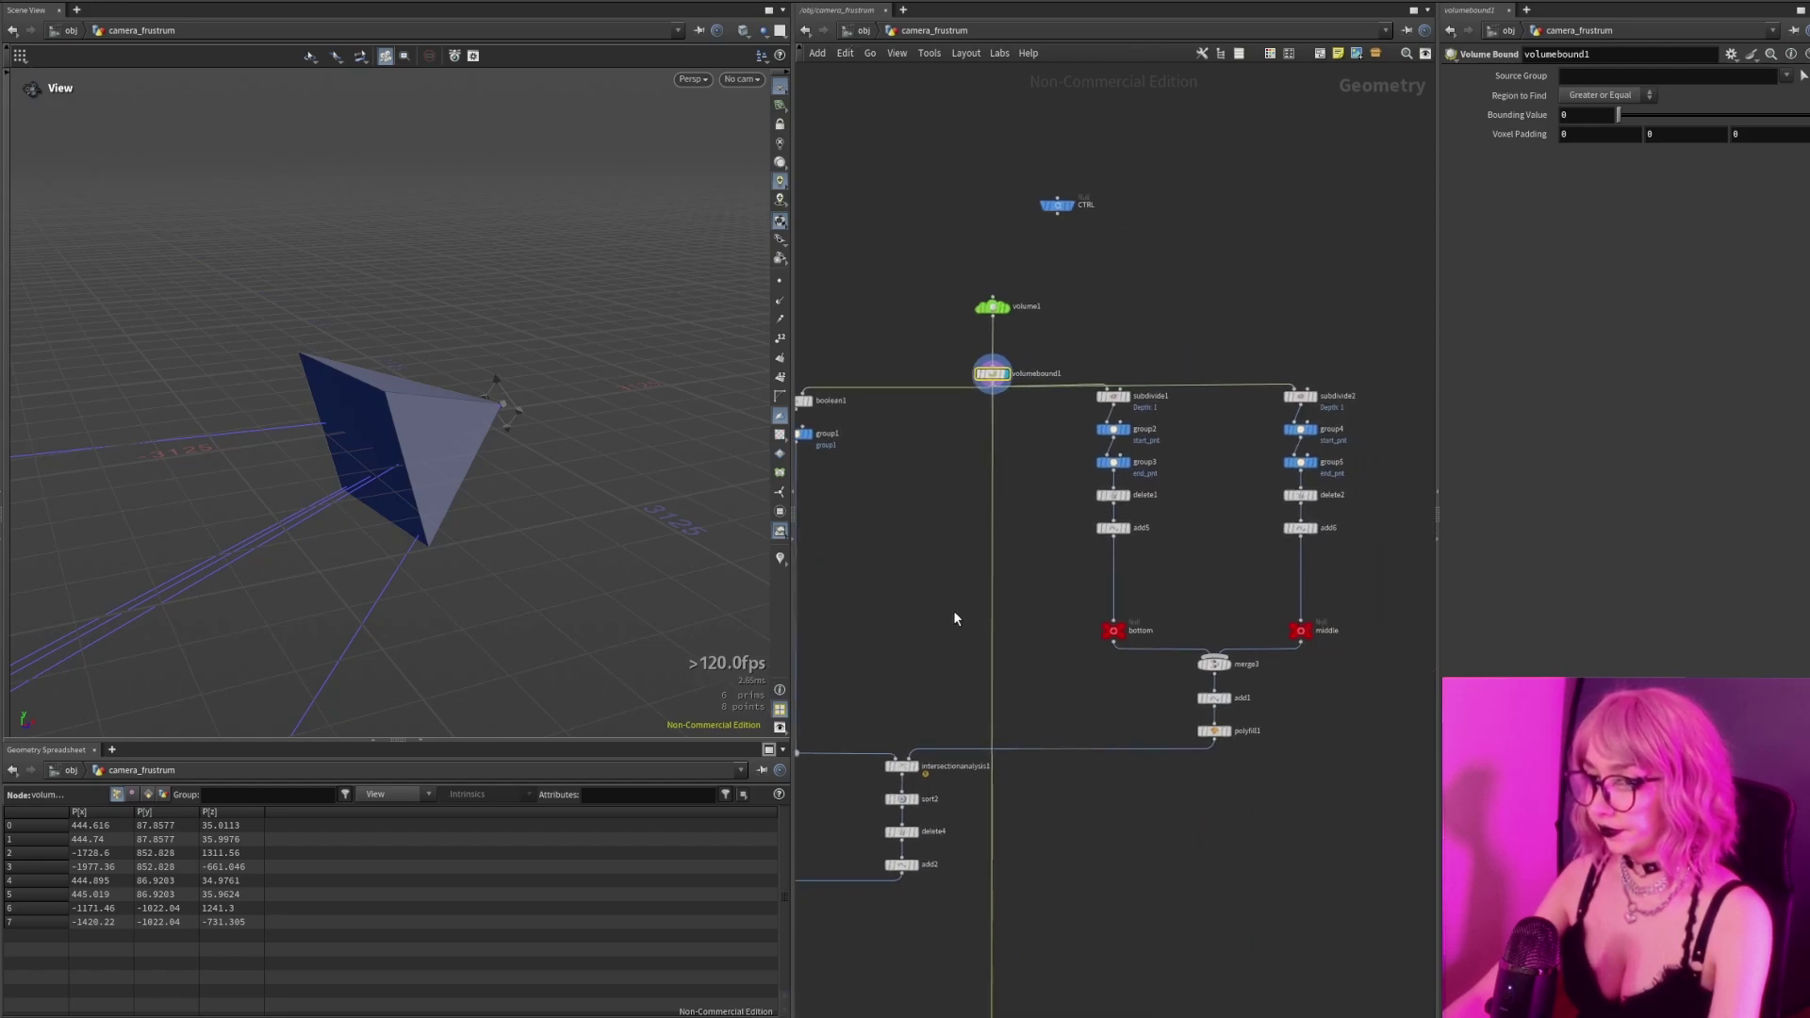
pyautogui.moveTo(911, 641); pyautogui.dragTo(1030, 585, button='middle')
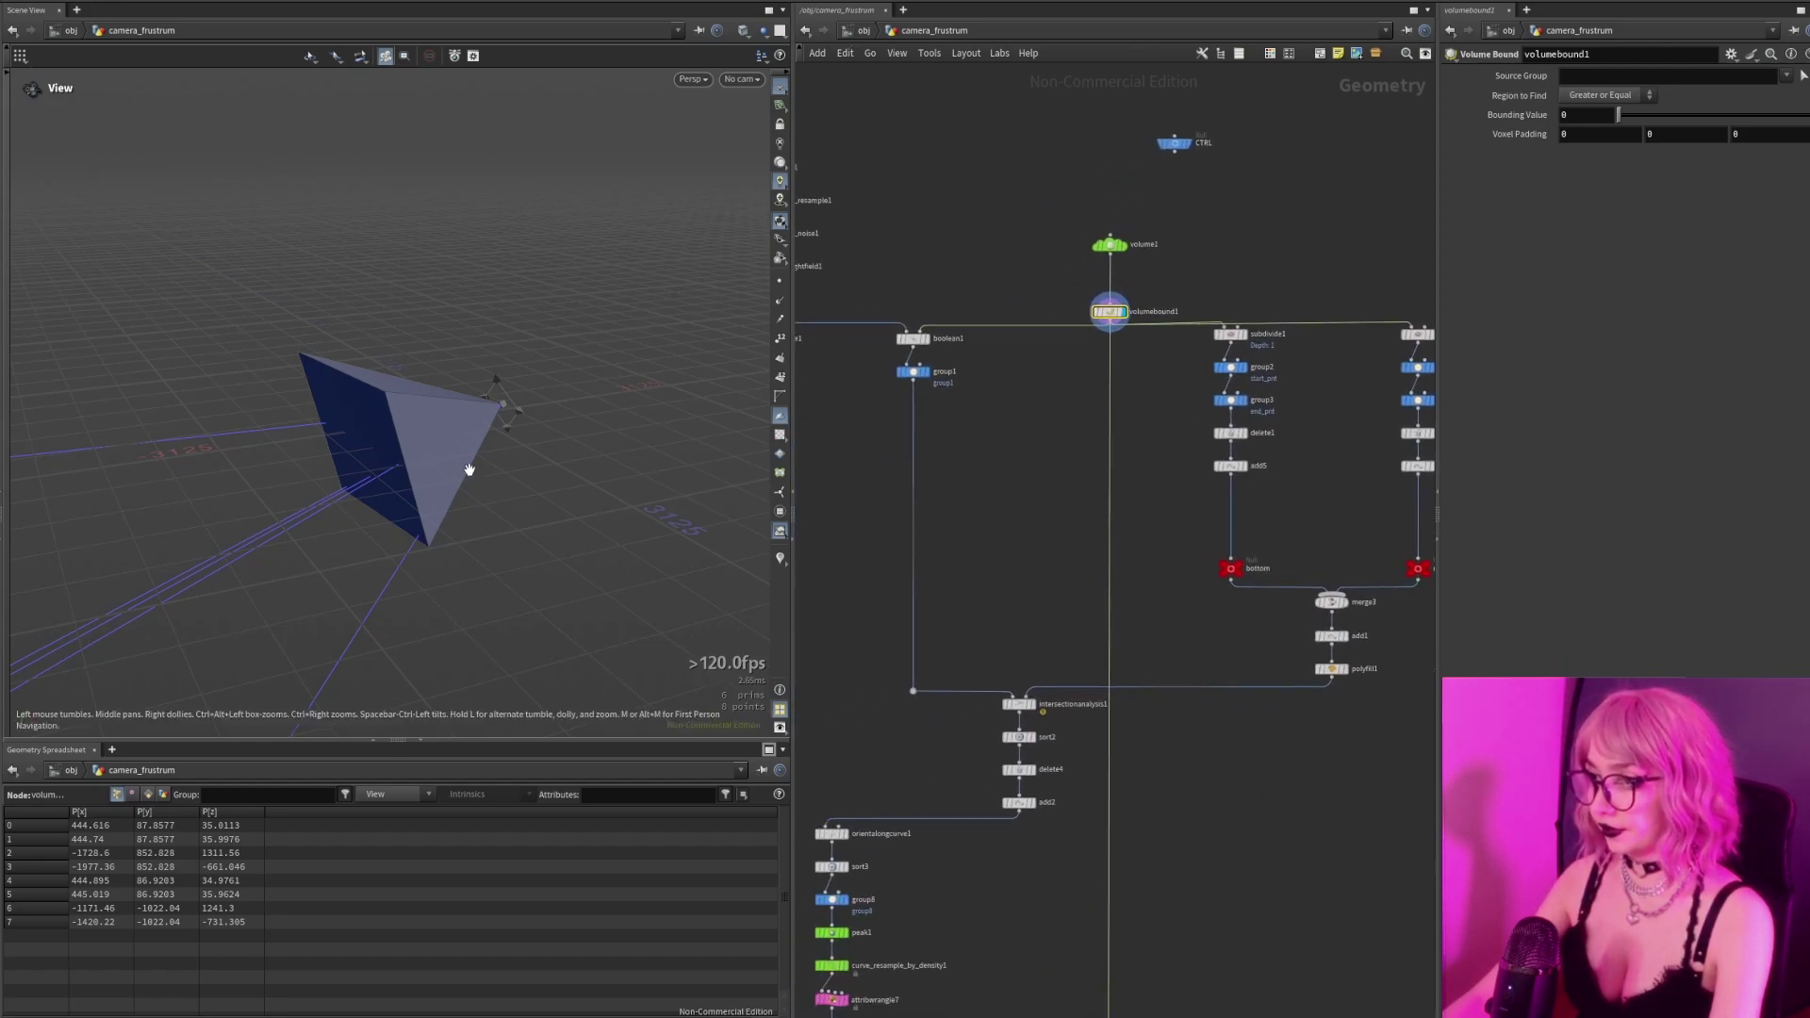
pyautogui.scroll(3, 1088, 494)
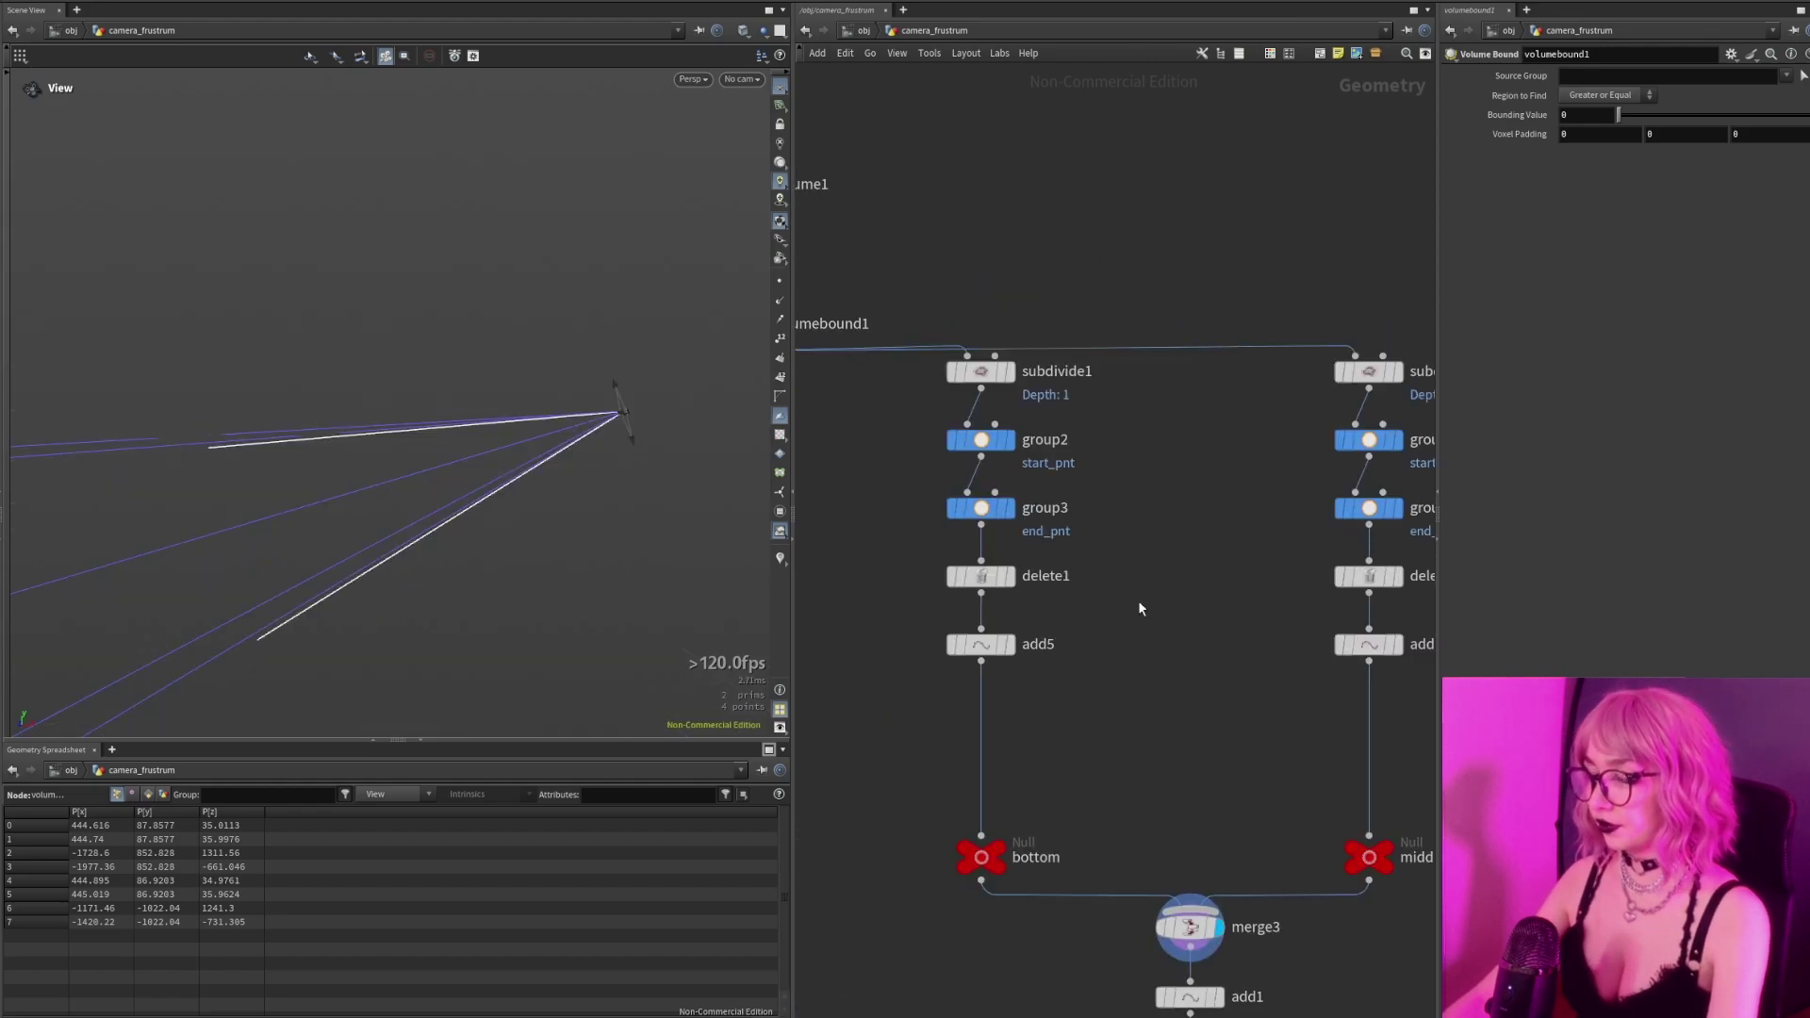
pyautogui.moveTo(590, 524); pyautogui.dragTo(568, 559)
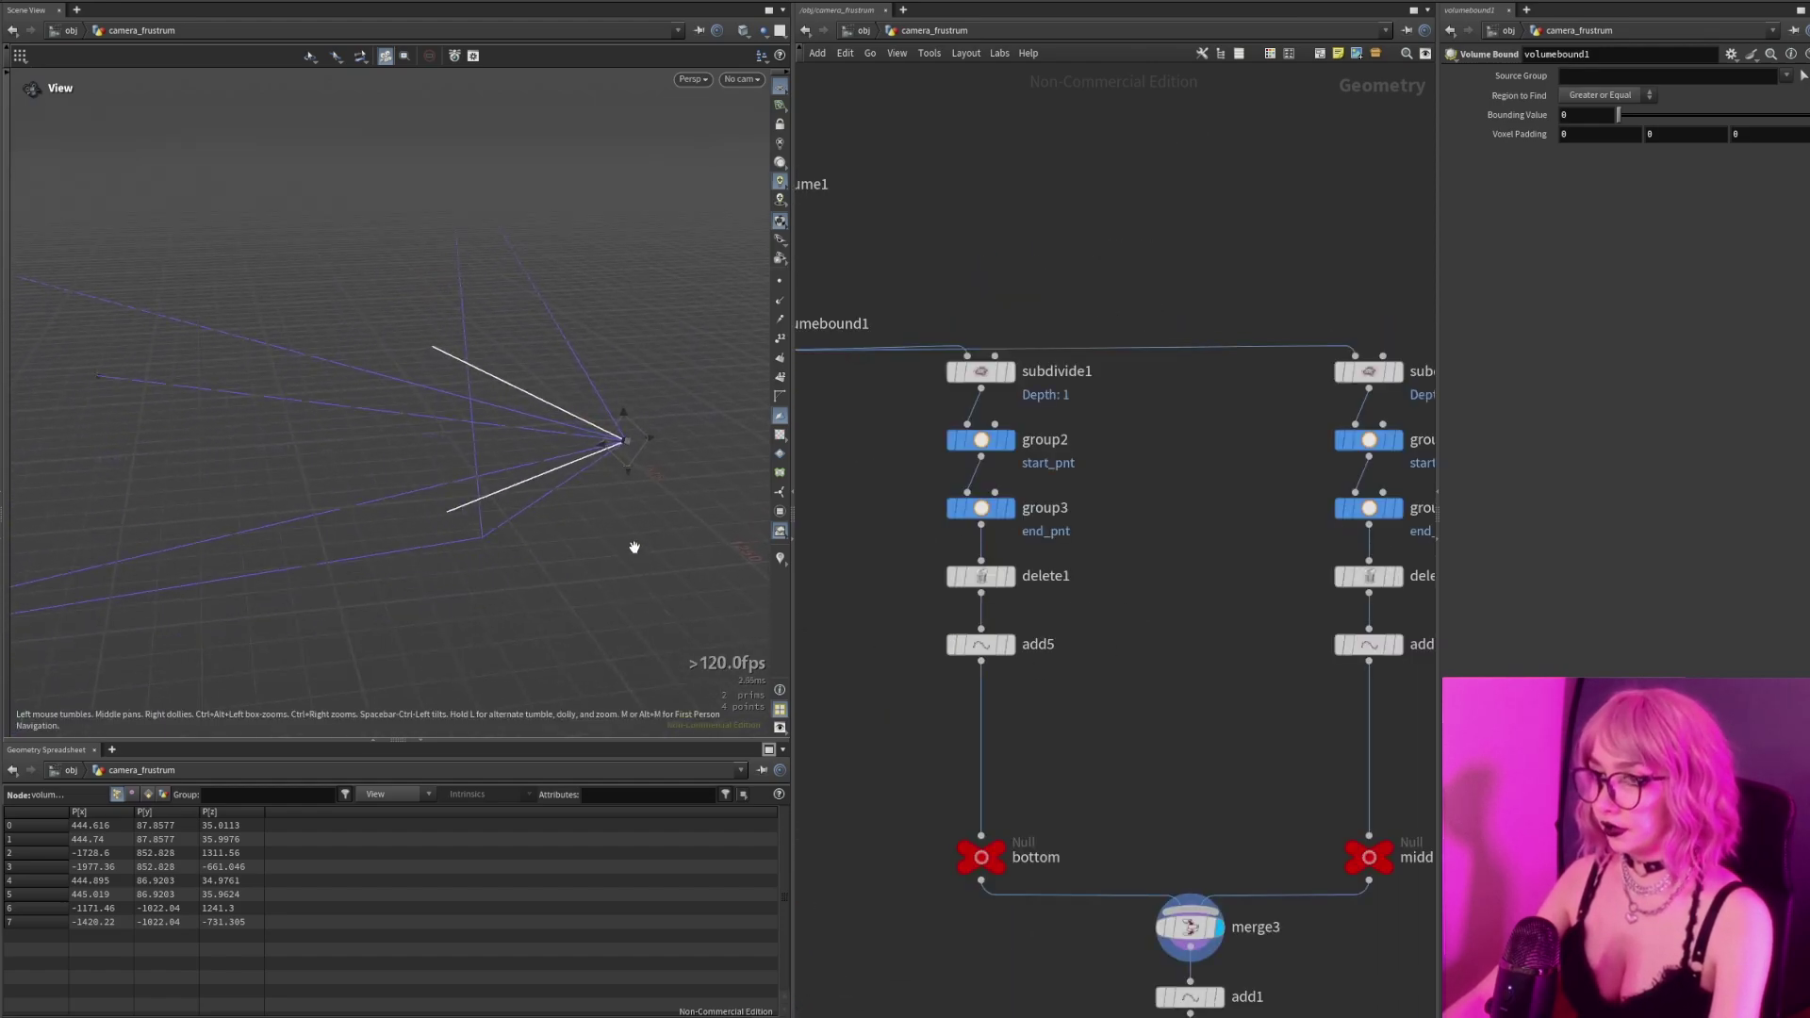
# Step through the bottom-line branch from volumebound1, displaying group2, group3 and add5 to see how its line is built.
pyautogui.moveTo(902, 666); pyautogui.dragTo(1186, 689, button='middle')
pyautogui.click(1048, 382)
pyautogui.moveTo(651, 389); pyautogui.dragTo(570, 382)
pyautogui.click(1039, 348)
pyautogui.moveTo(1184, 531); pyautogui.dragTo(1105, 524, button='middle')
pyautogui.click(1215, 457)
pyautogui.moveTo(533, 435)
pyautogui.mouseDown()
pyautogui.moveTo(857, 418)
pyautogui.moveTo(509, 436)
pyautogui.mouseUp()
pyautogui.scroll(-3, 509, 436)
pyautogui.click(1215, 525)
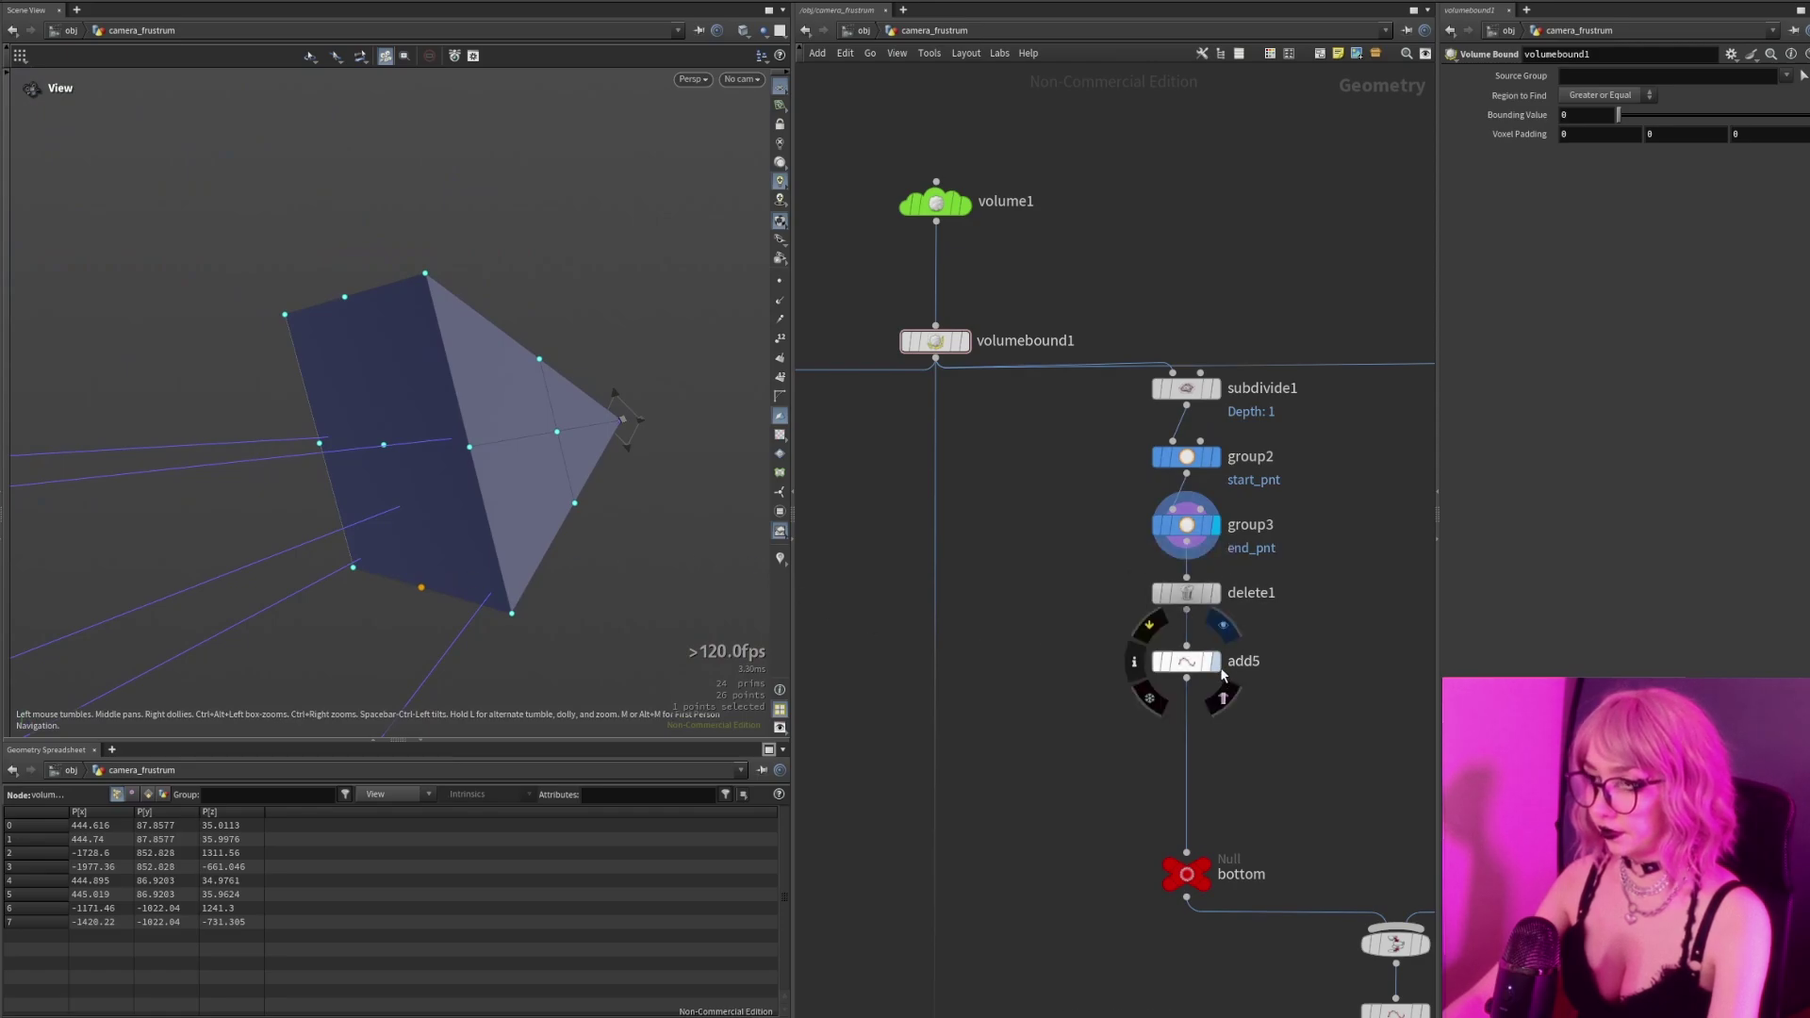
pyautogui.click(1215, 660)
# Display add6 in the second branch to view the frustum's middle line.
pyautogui.scroll(-3, 1385, 662)
pyautogui.moveTo(1405, 660); pyautogui.dragTo(977, 681, button='middle')
pyautogui.scroll(3, 982, 675)
pyautogui.click(1139, 677)
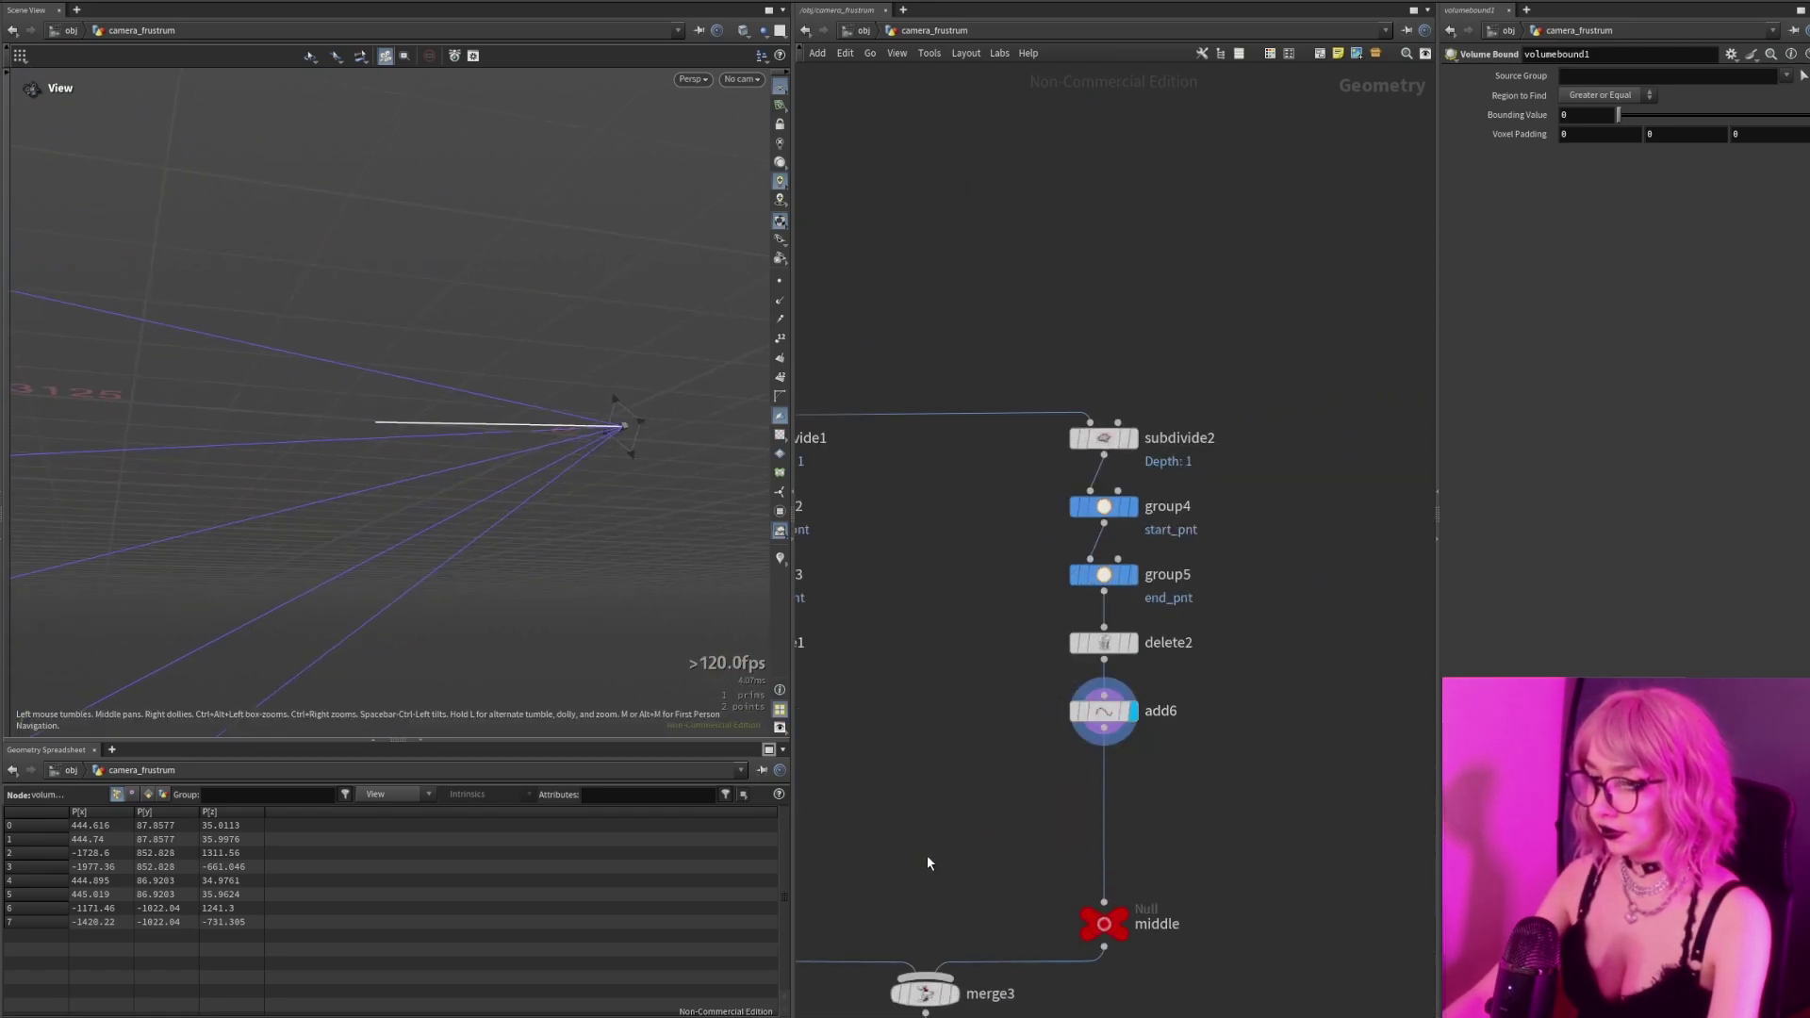
# Display add1 with its parameters, followed by polyfill1, to inspect the closed and filled triangle below merge3.
pyautogui.moveTo(929, 897); pyautogui.dragTo(1032, 630, button='middle')
pyautogui.click(1059, 798)
pyautogui.click(1041, 800)
pyautogui.moveTo(556, 603); pyautogui.dragTo(407, 559)
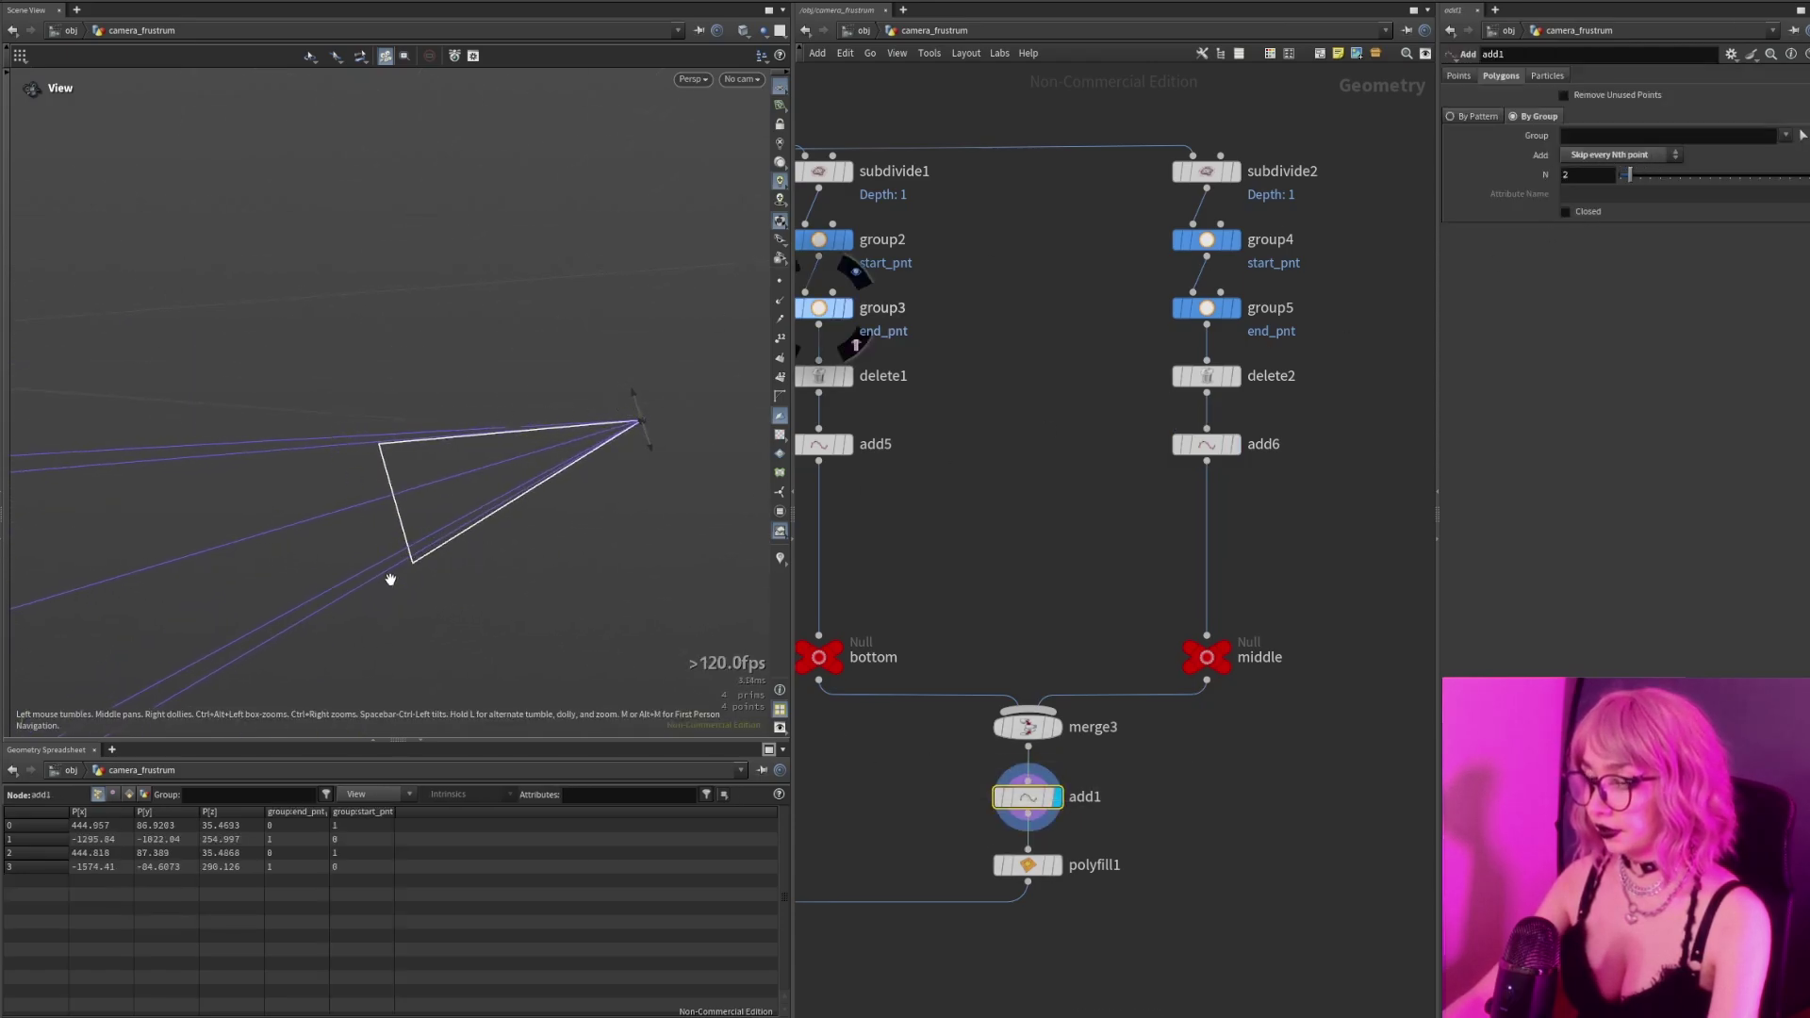
pyautogui.click(1063, 831)
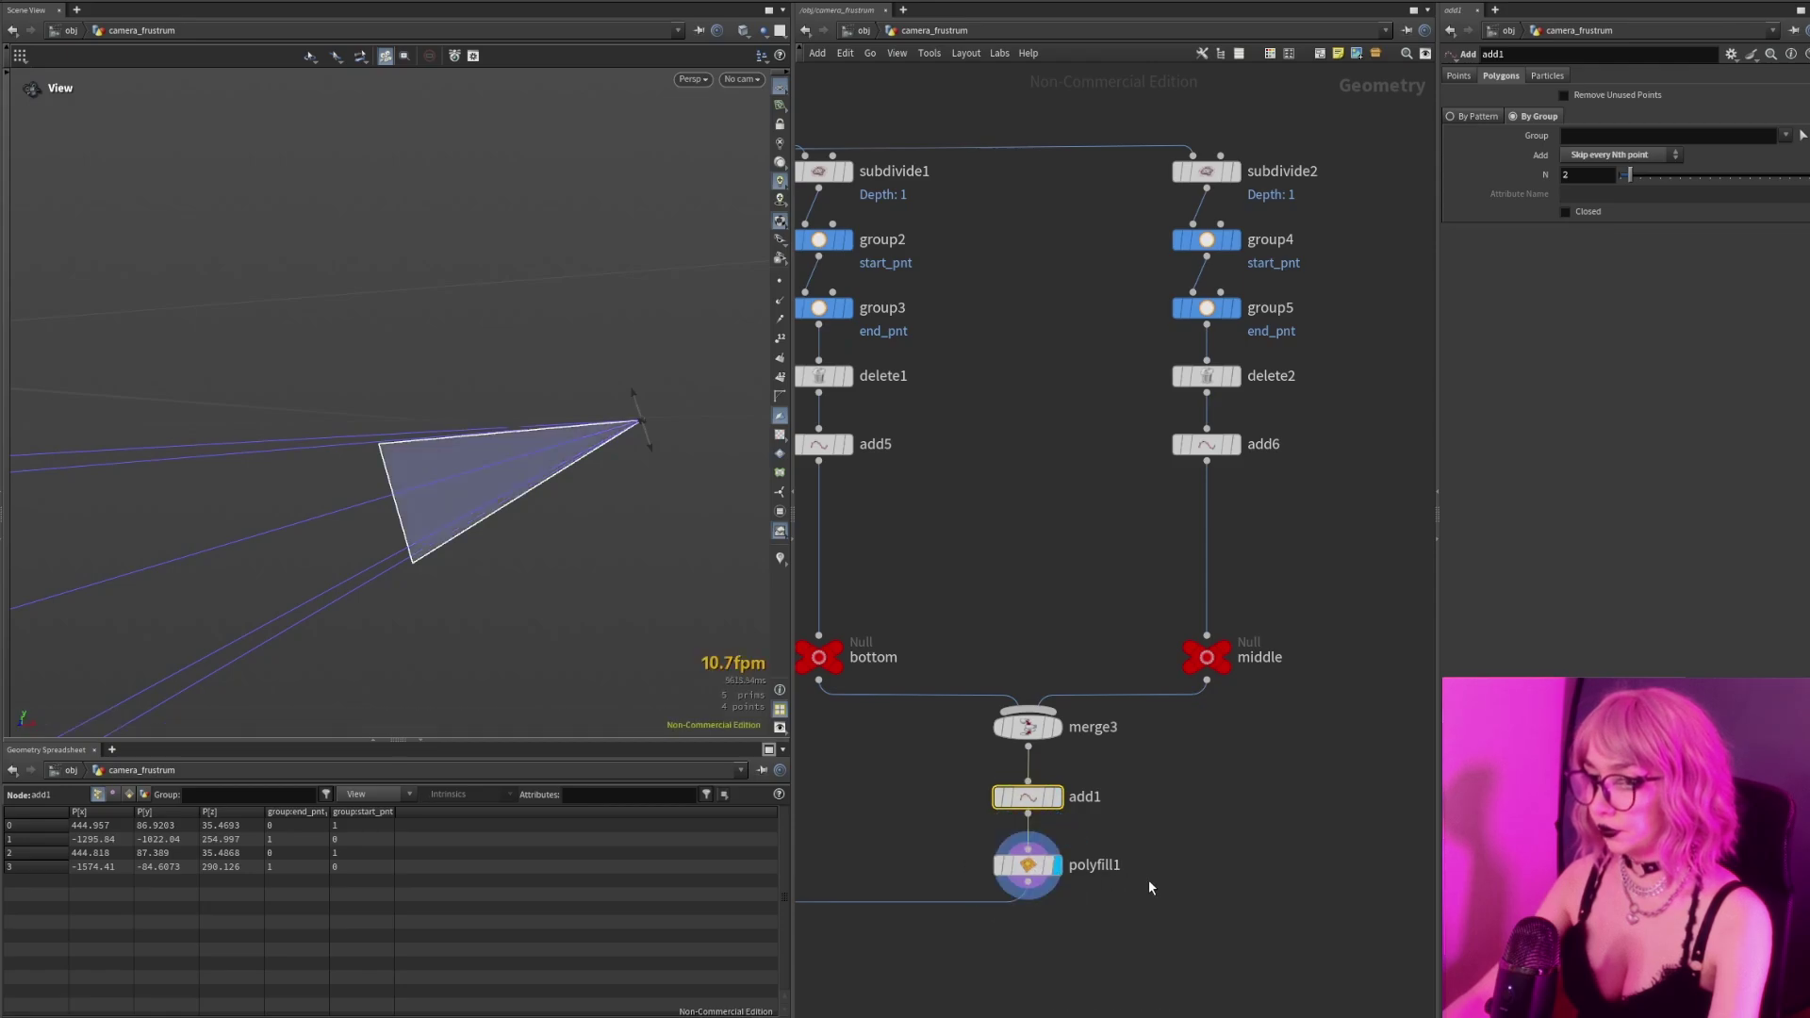
pyautogui.click(1037, 864)
pyautogui.moveTo(519, 664); pyautogui.dragTo(293, 565)
# Return up the network to the boolean1 branch and display its frustum input, volumebound1.
pyautogui.scroll(-1, 897, 888)
pyautogui.moveTo(897, 888); pyautogui.dragTo(1318, 800, button='middle')
pyautogui.scroll(-3, 1095, 750)
pyautogui.moveTo(886, 561); pyautogui.dragTo(904, 645, button='middle')
pyautogui.scroll(3, 903, 390)
pyautogui.click(886, 396)
pyautogui.scroll(1, 1339, 515)
pyautogui.click(1342, 474)
pyautogui.keyDown('alt'); pyautogui.moveTo(452, 495); pyautogui.dragTo(589, 410); pyautogui.keyUp('alt')
pyautogui.moveTo(963, 615); pyautogui.dragTo(1049, 543, button='middle')
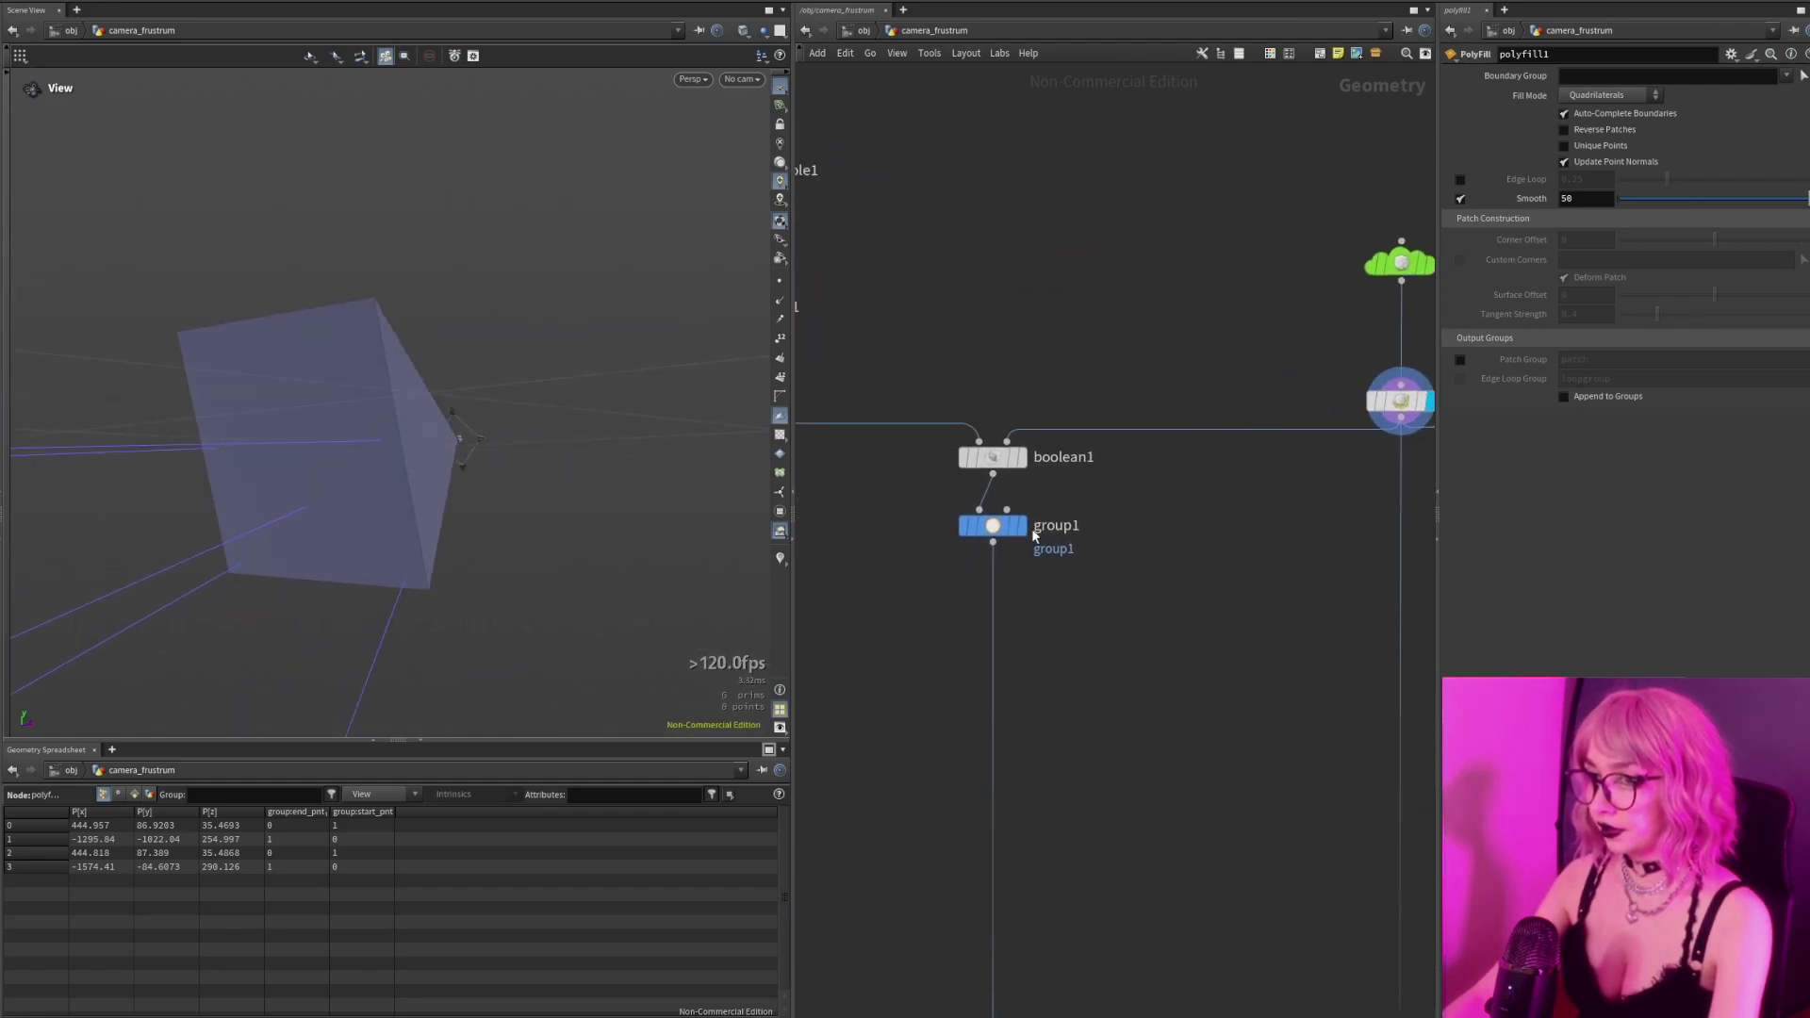
# Display boolean1 and check the terrain cut by the frustum through the shot_cam camera.
pyautogui.click(1022, 462)
pyautogui.moveTo(509, 485); pyautogui.dragTo(444, 402)
pyautogui.scroll(3, 571, 446)
pyautogui.moveTo(593, 449); pyautogui.dragTo(292, 450, button='middle')
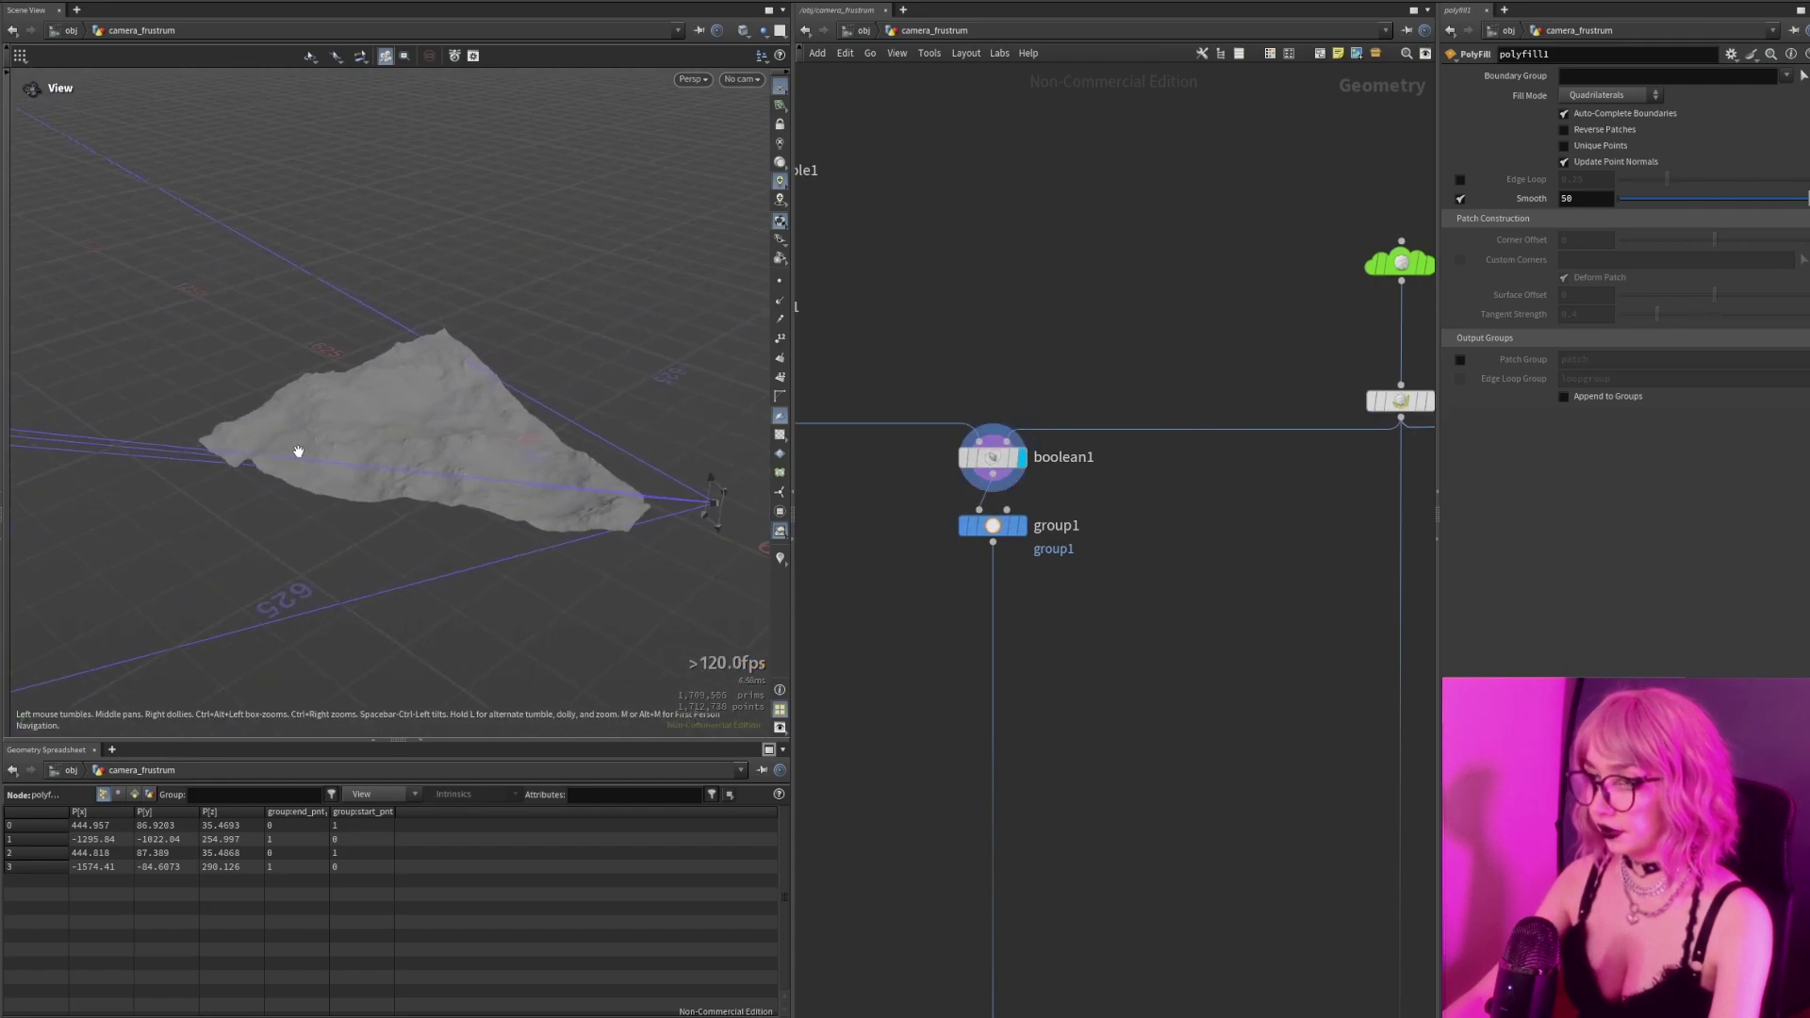
pyautogui.click(741, 80)
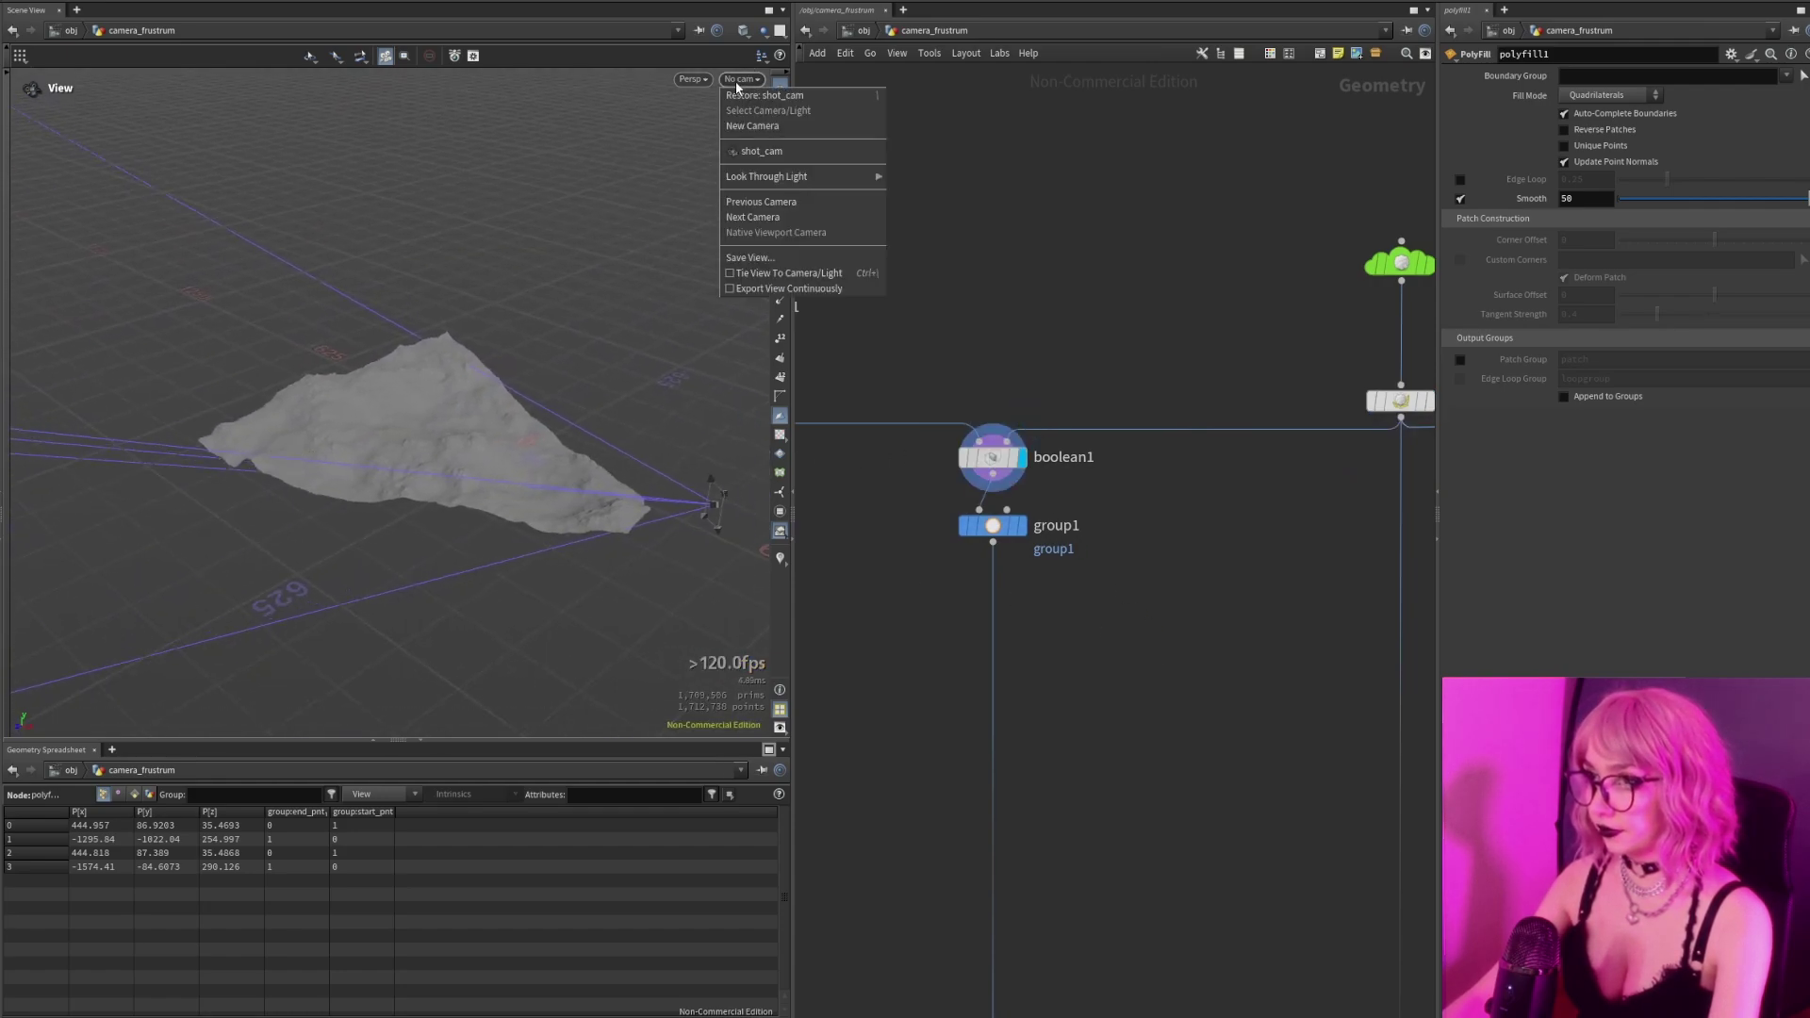
pyautogui.click(754, 150)
pyautogui.moveTo(537, 332); pyautogui.dragTo(352, 352, button='right')
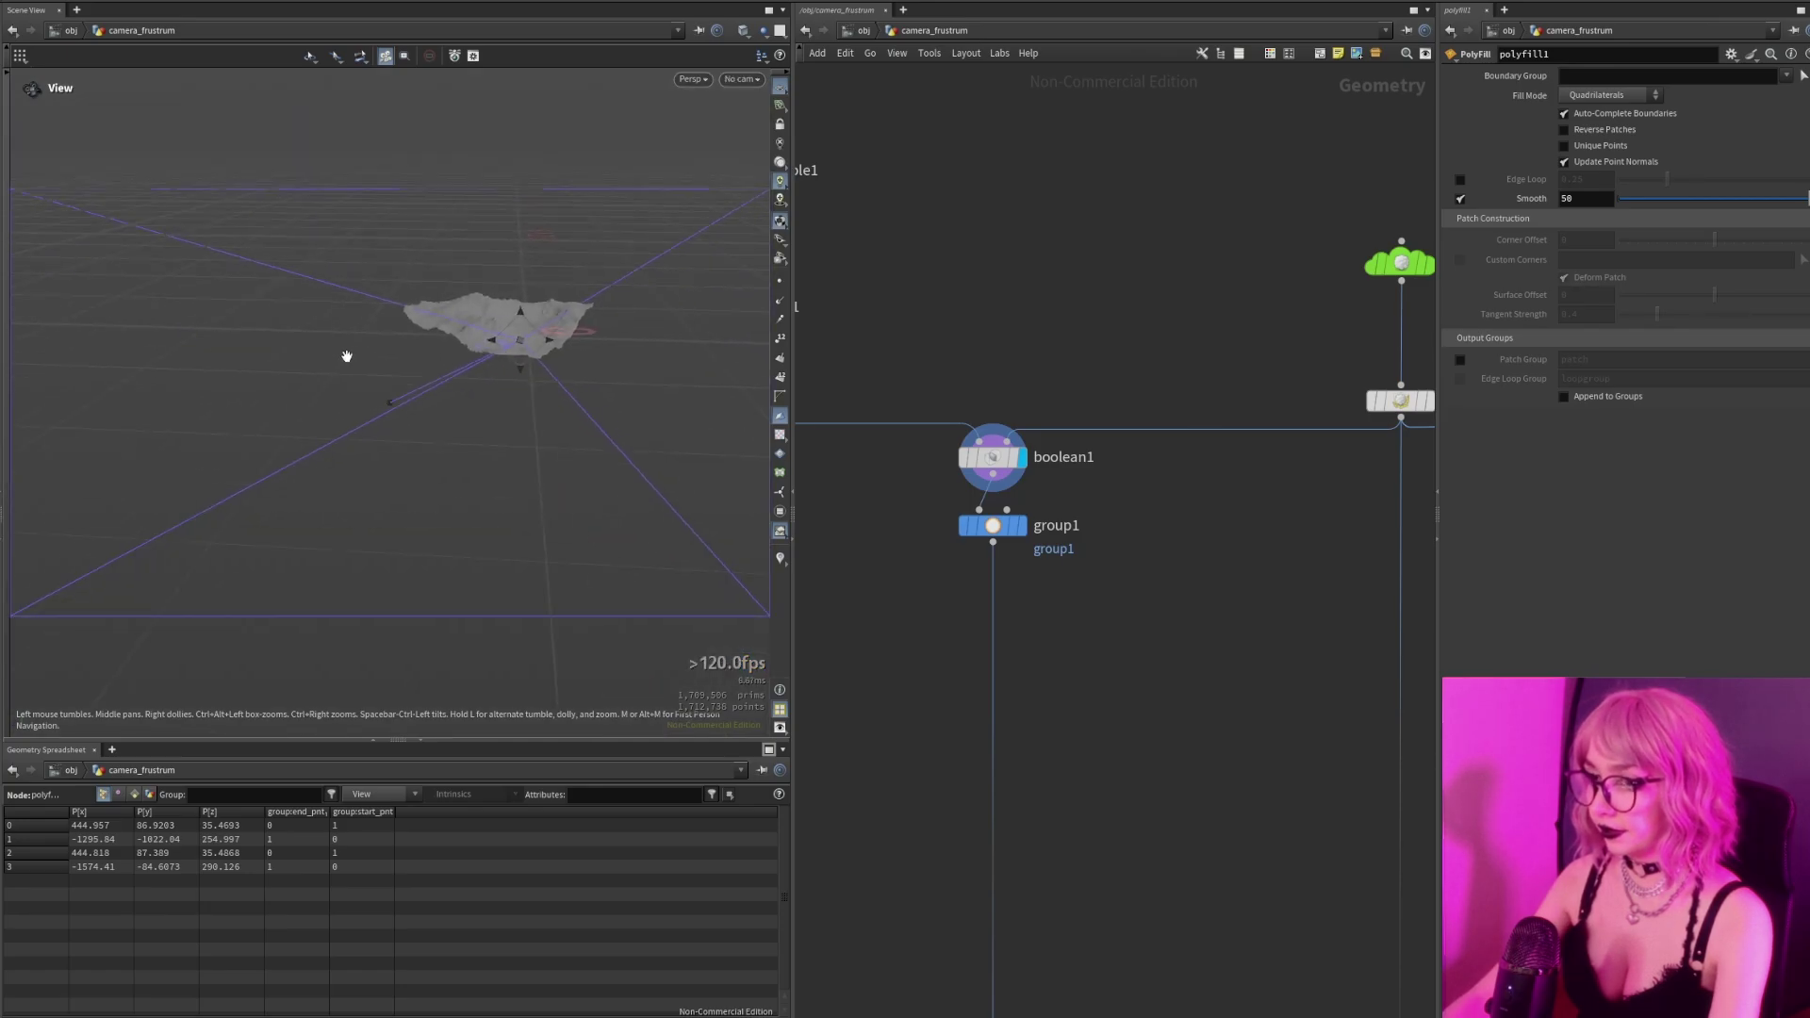
# Display intersectionanalysis1 to inspect where the filled triangle crosses the cut terrain.
pyautogui.scroll(-3, 1108, 895)
pyautogui.moveTo(1107, 895); pyautogui.dragTo(1088, 539, button='middle')
pyautogui.scroll(4, 1209, 764)
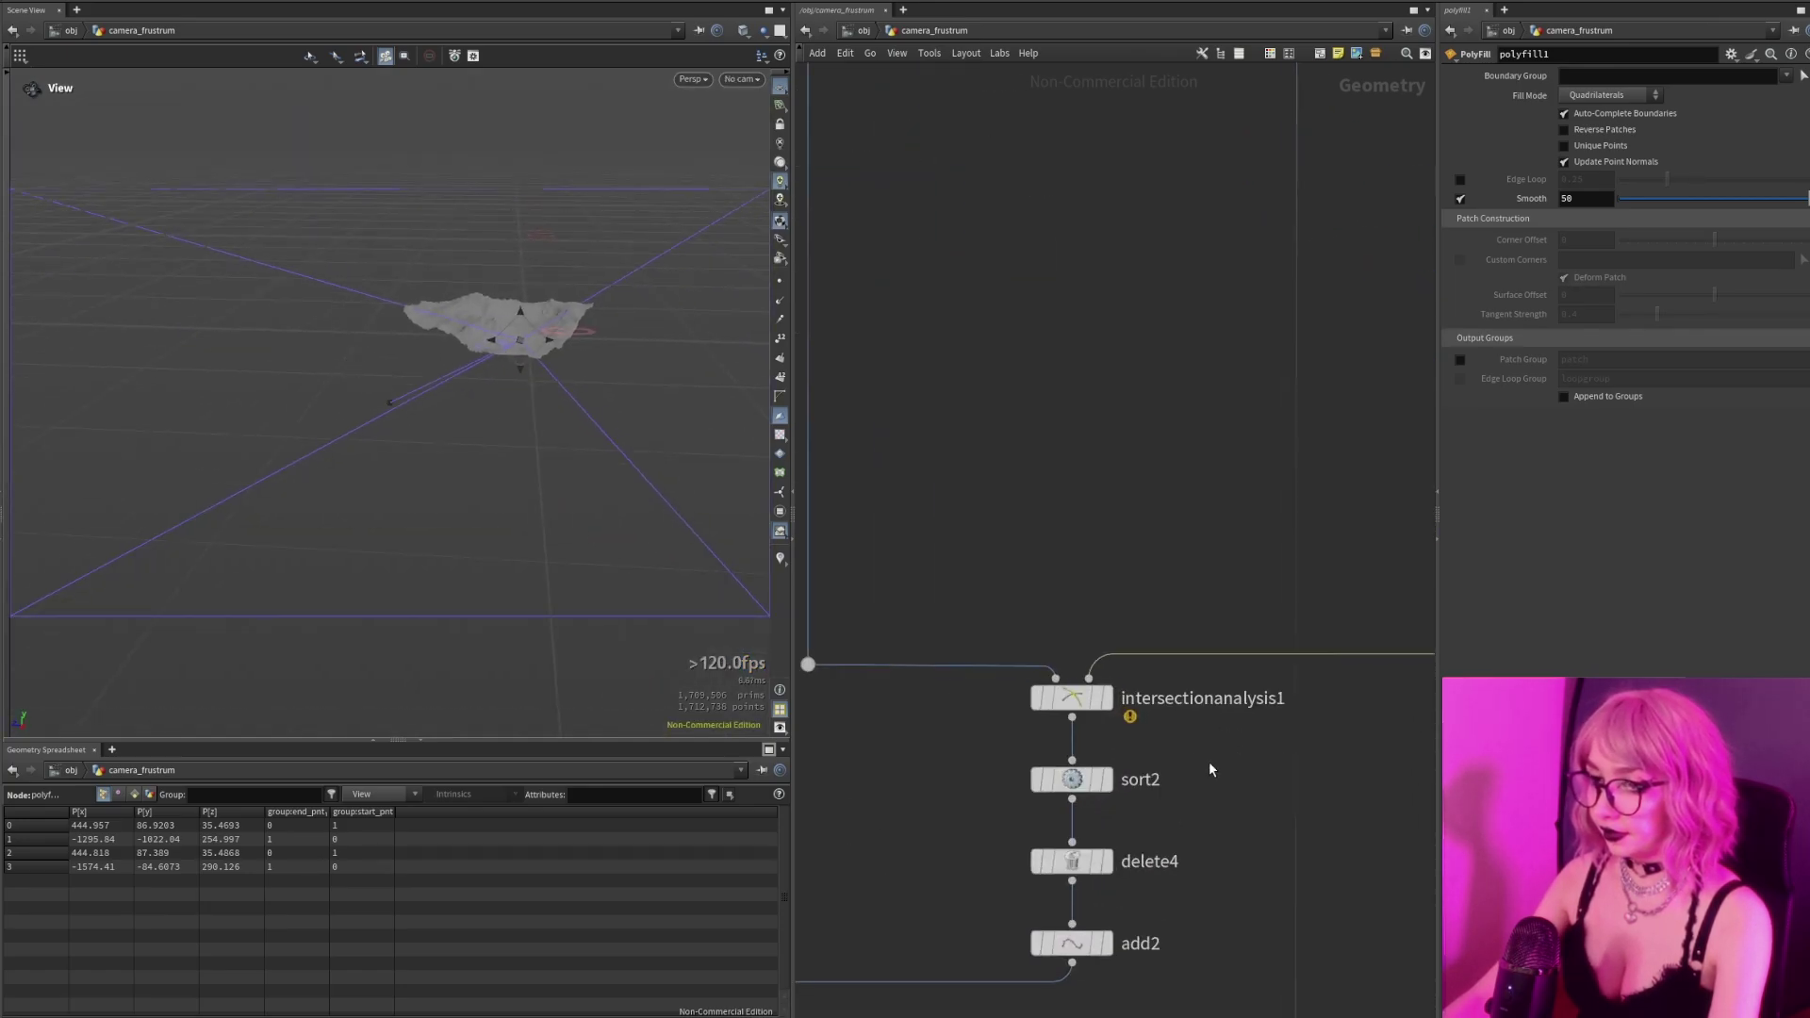
pyautogui.click(1104, 697)
pyautogui.moveTo(424, 349)
pyautogui.mouseDown()
pyautogui.moveTo(524, 387)
pyautogui.moveTo(540, 360)
pyautogui.moveTo(384, 412)
pyautogui.moveTo(386, 377)
pyautogui.moveTo(344, 346)
pyautogui.moveTo(355, 384)
pyautogui.moveTo(516, 346)
pyautogui.moveTo(321, 382)
pyautogui.mouseUp()
pyautogui.moveTo(920, 744); pyautogui.dragTo(890, 691, button='middle')
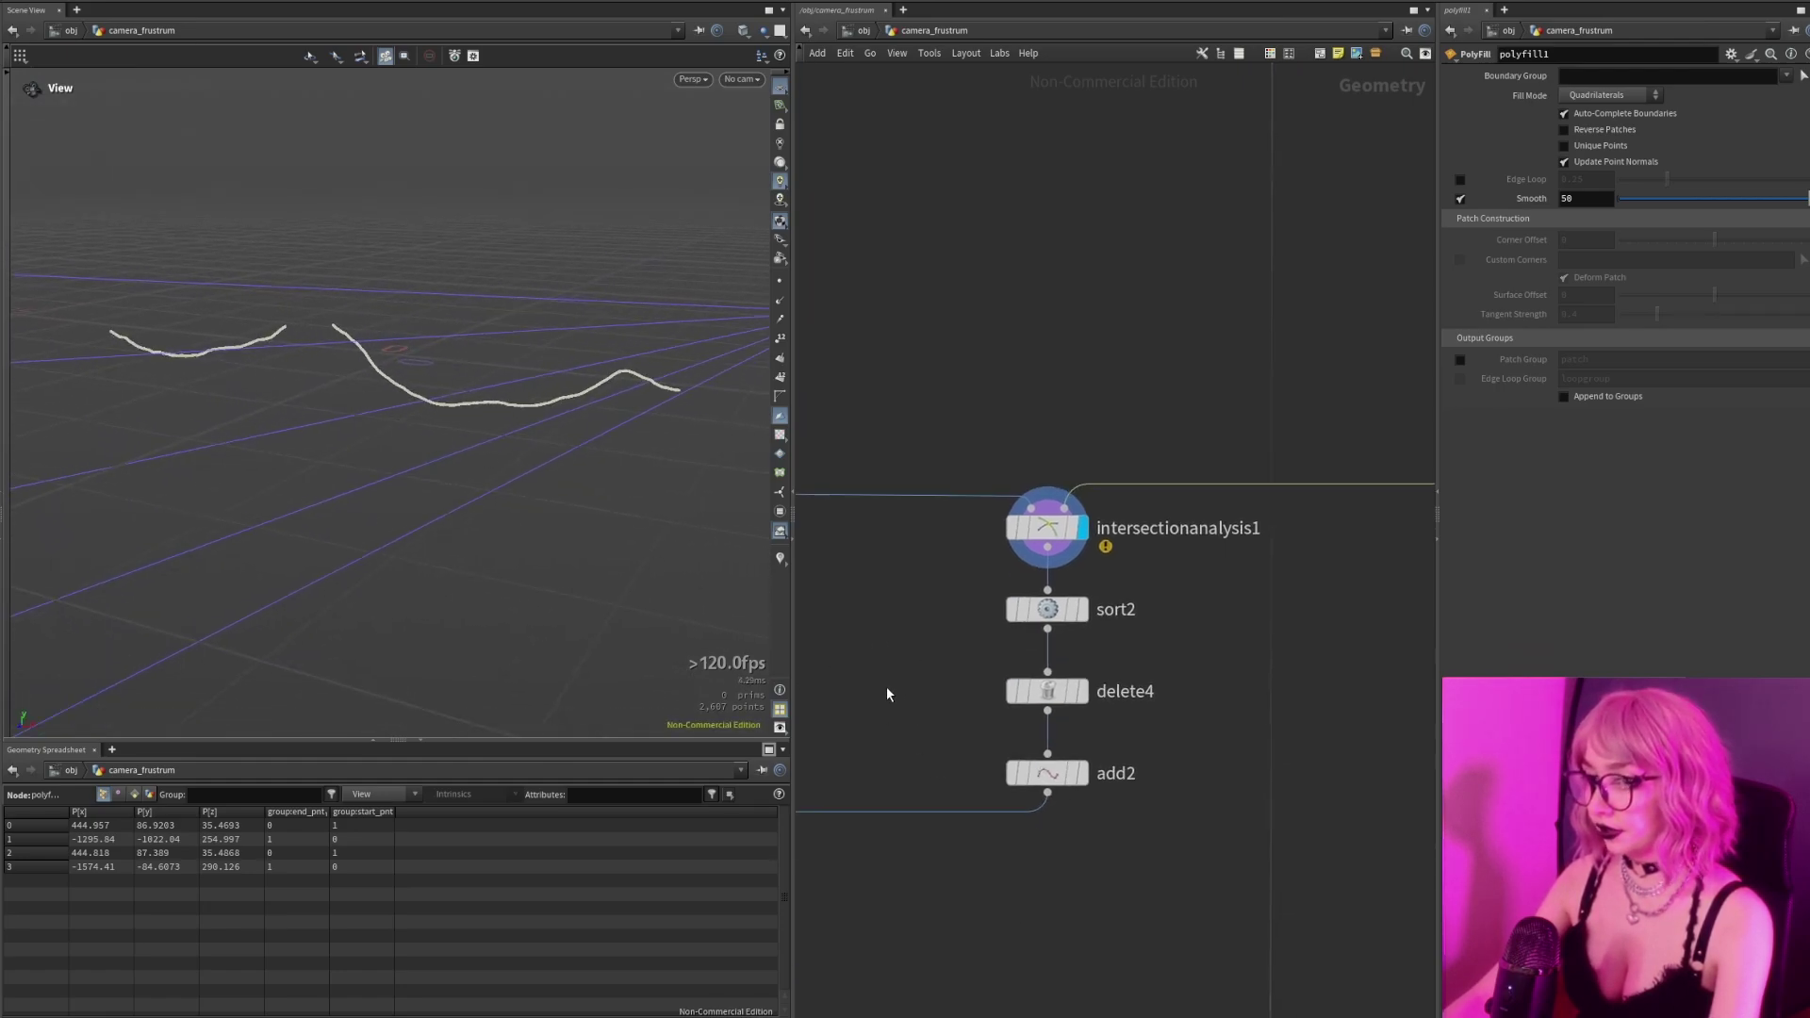
# Display delete4 and examine the point pattern in its parameters.
pyautogui.click(1047, 691)
pyautogui.click(1080, 701)
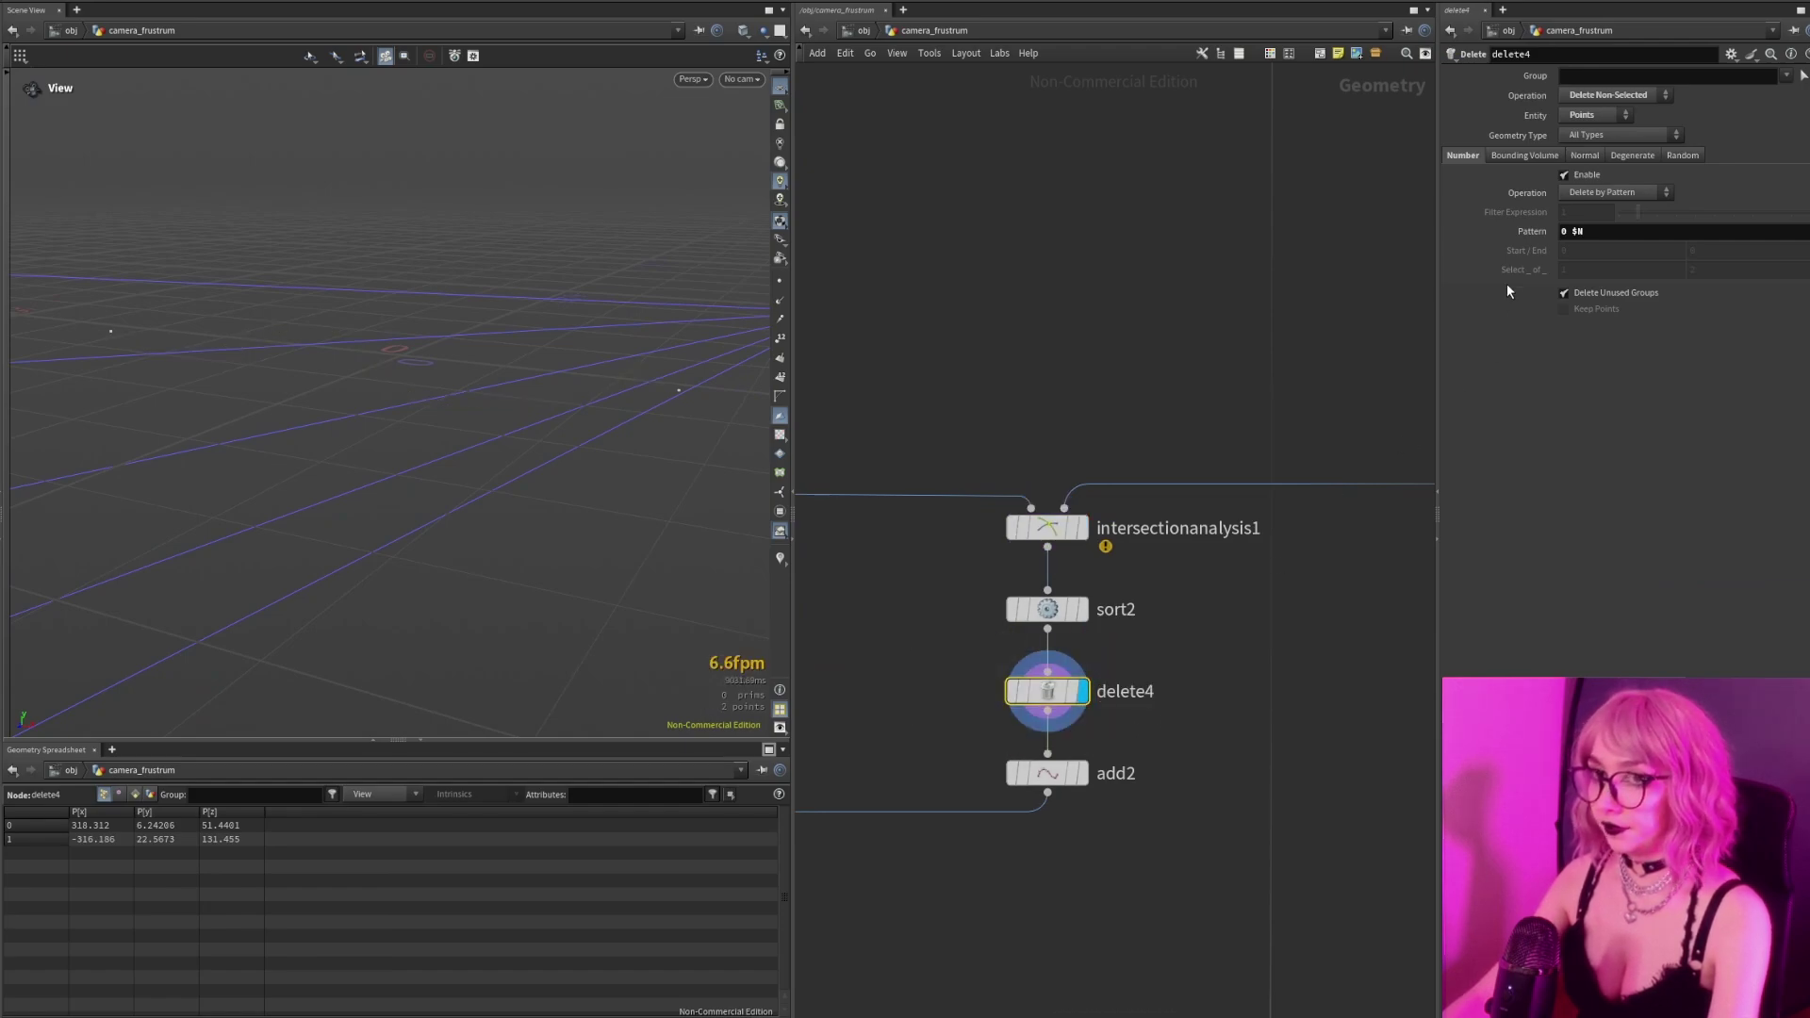
pyautogui.click(1575, 232)
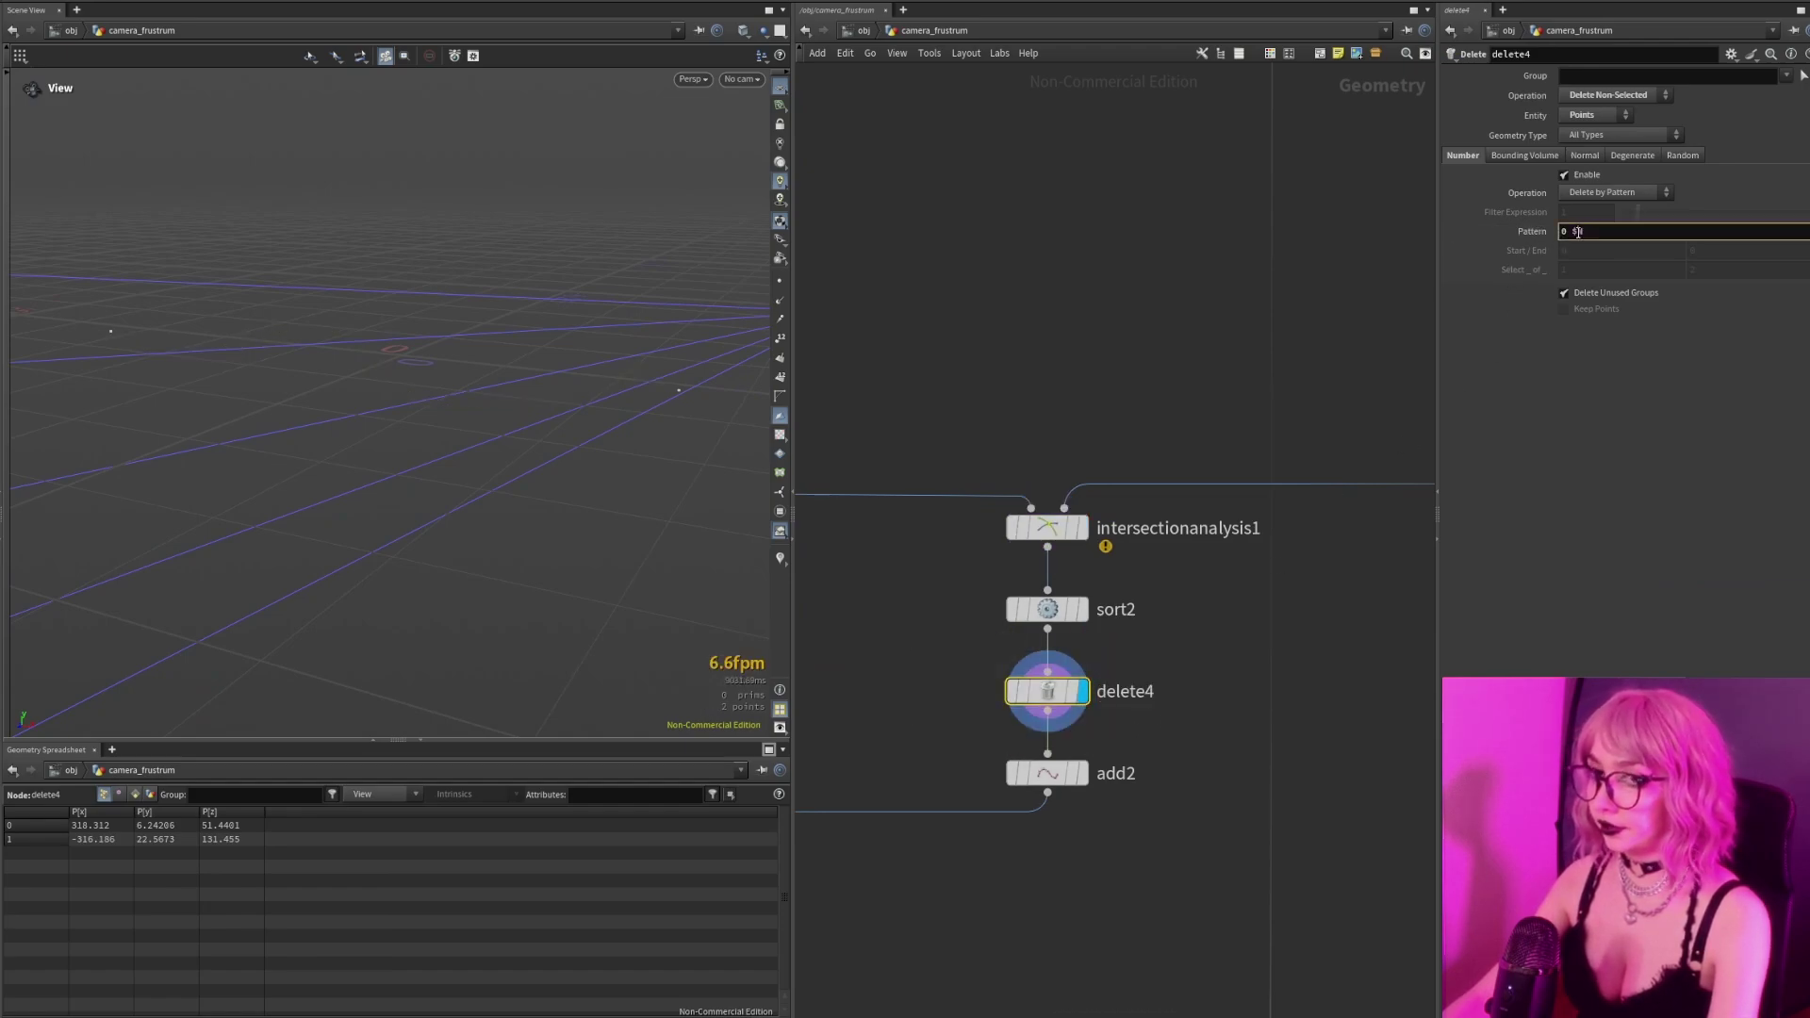
pyautogui.click(1527, 549)
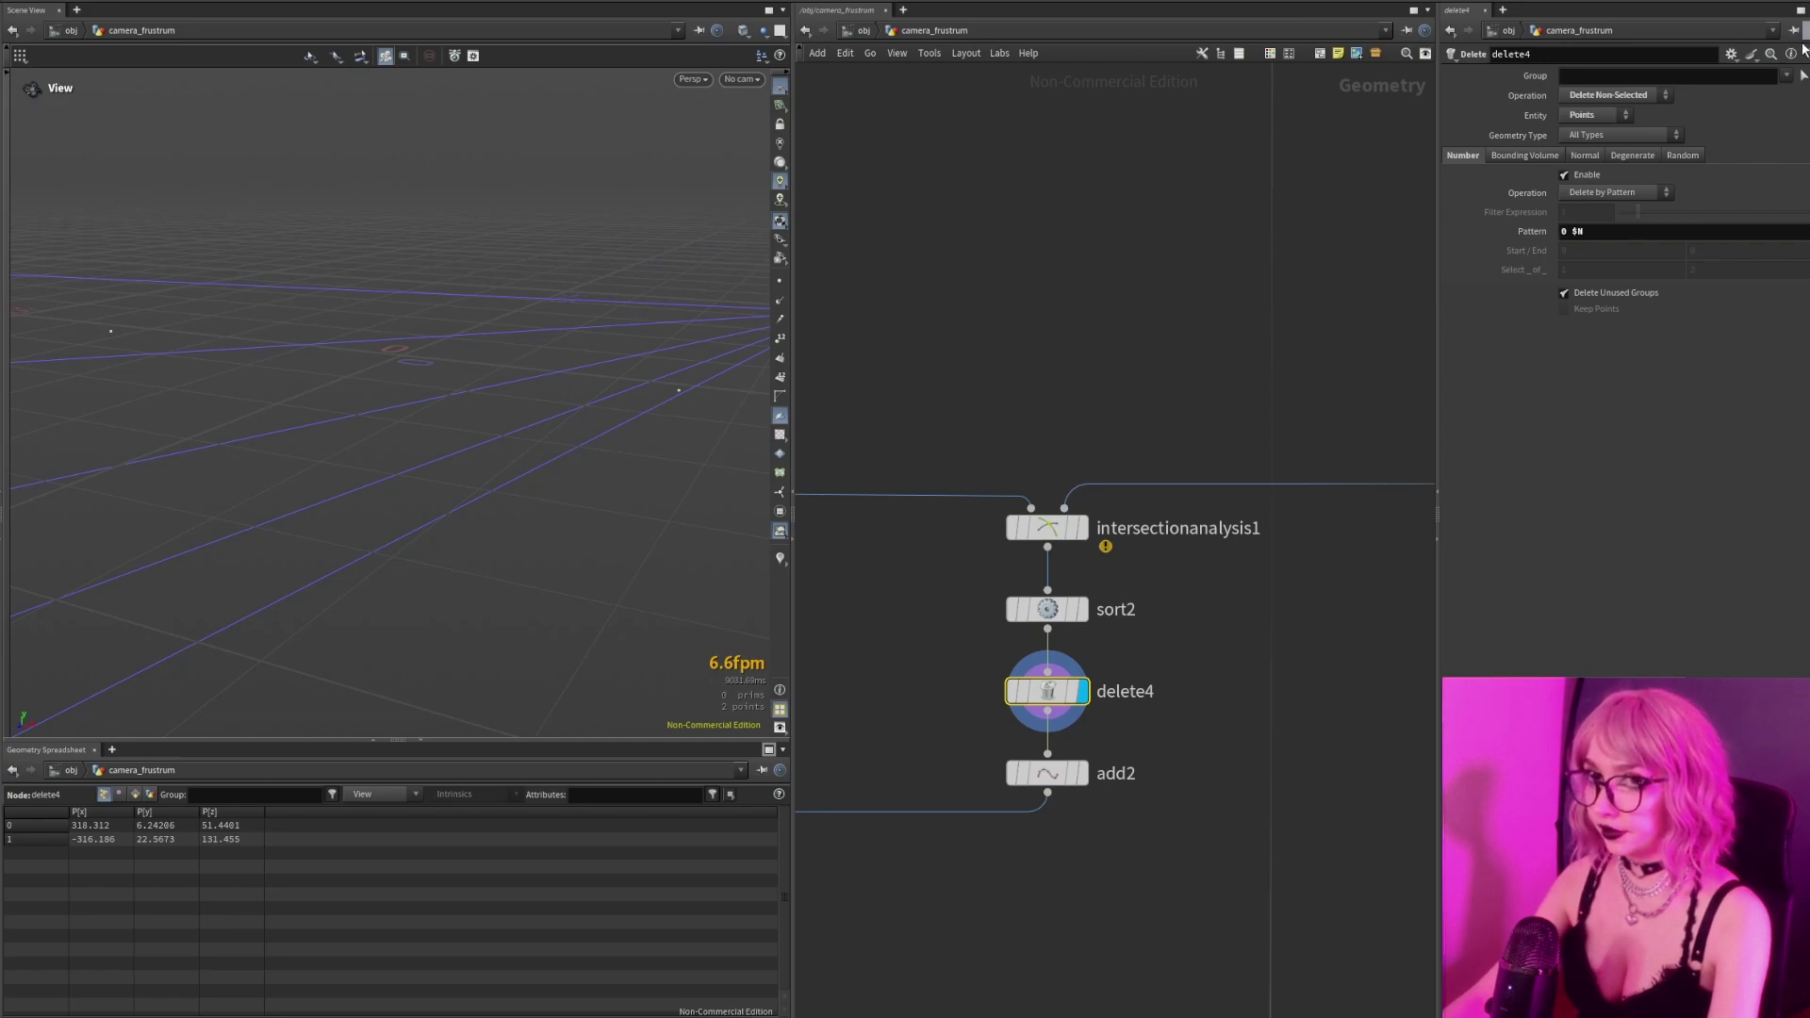
# Read the Locals entry for N in the Delete node's help and close the help window.
pyautogui.moveTo(0, 523); pyautogui.dragTo(681, 205)
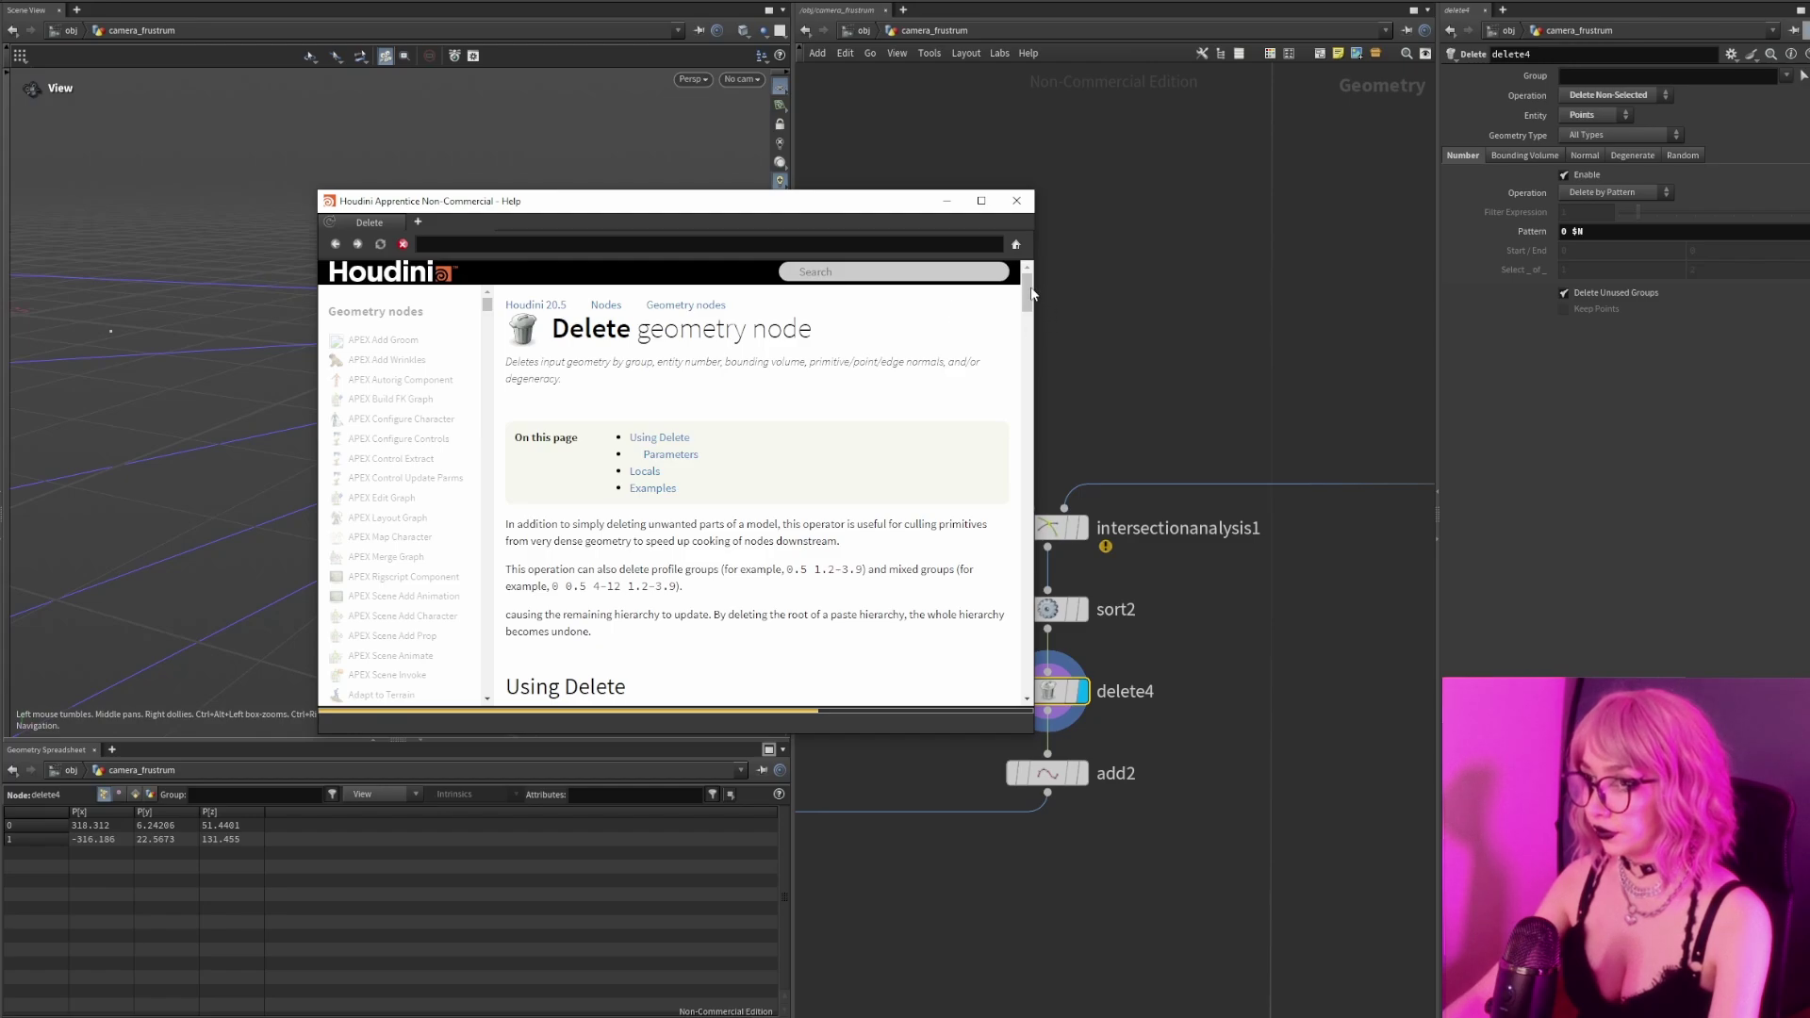
pyautogui.moveTo(1029, 294); pyautogui.dragTo(1029, 297)
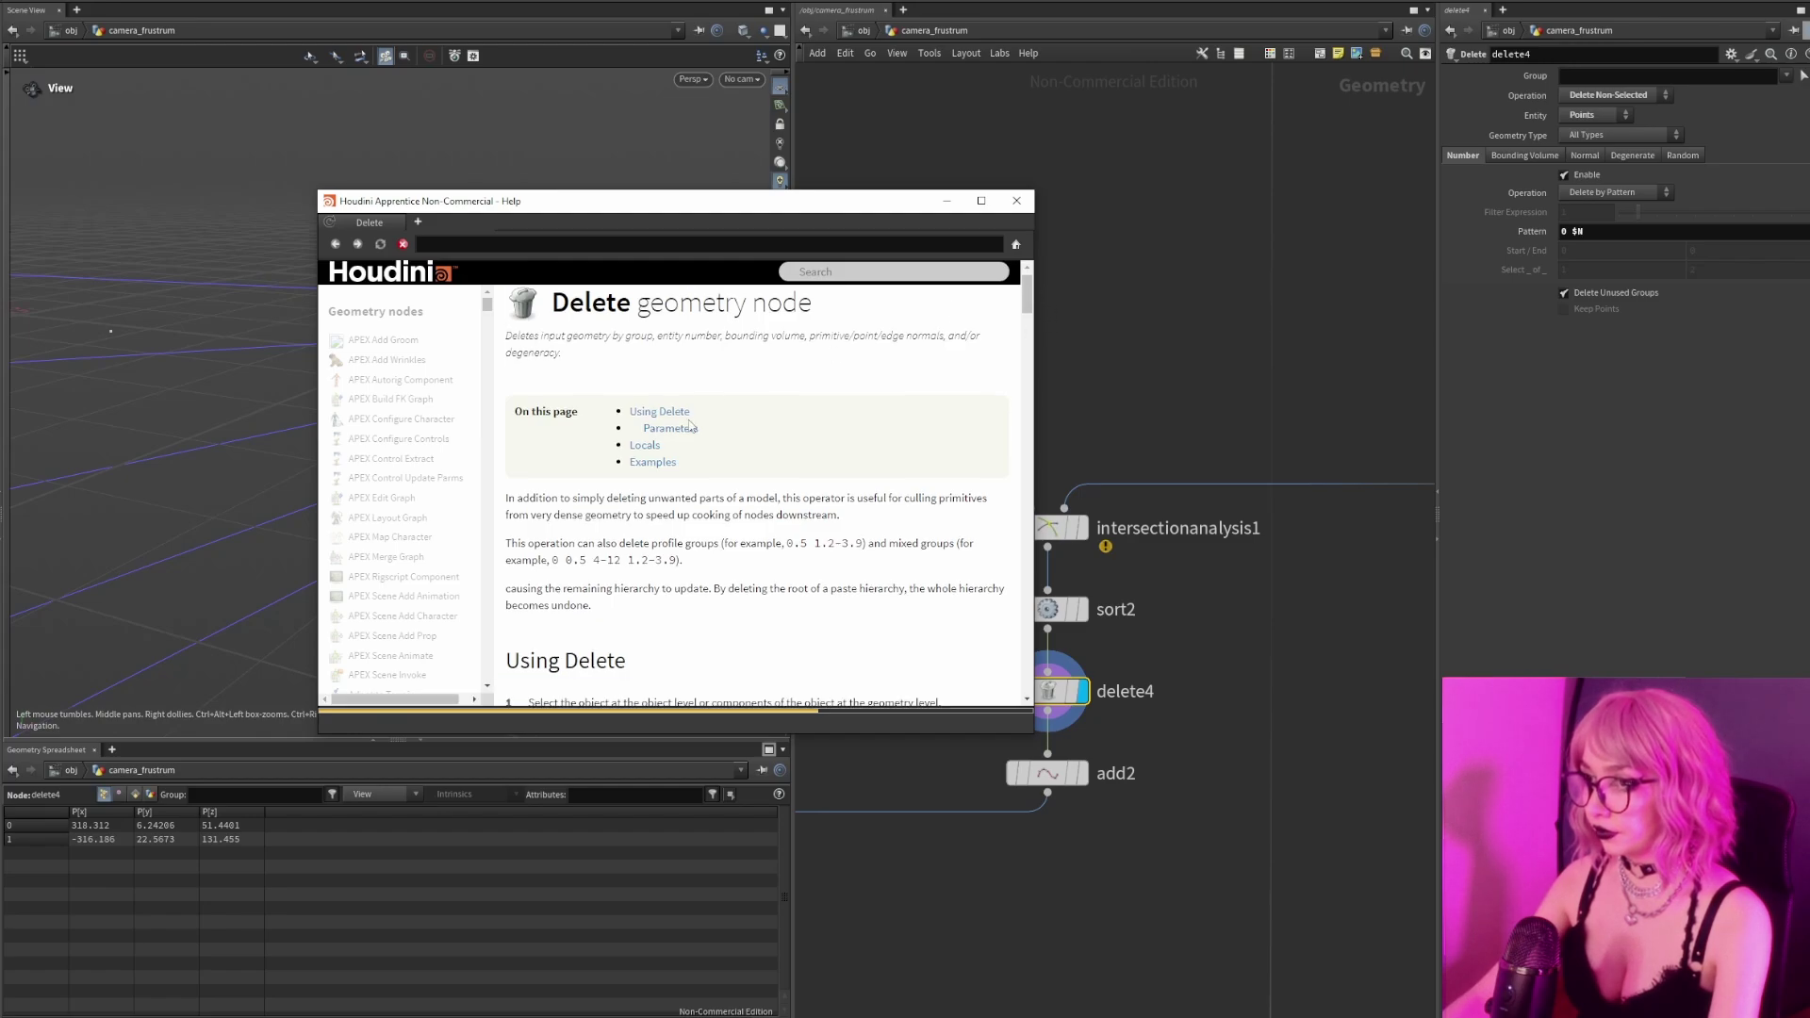
pyautogui.click(643, 445)
pyautogui.scroll(1, 642, 455)
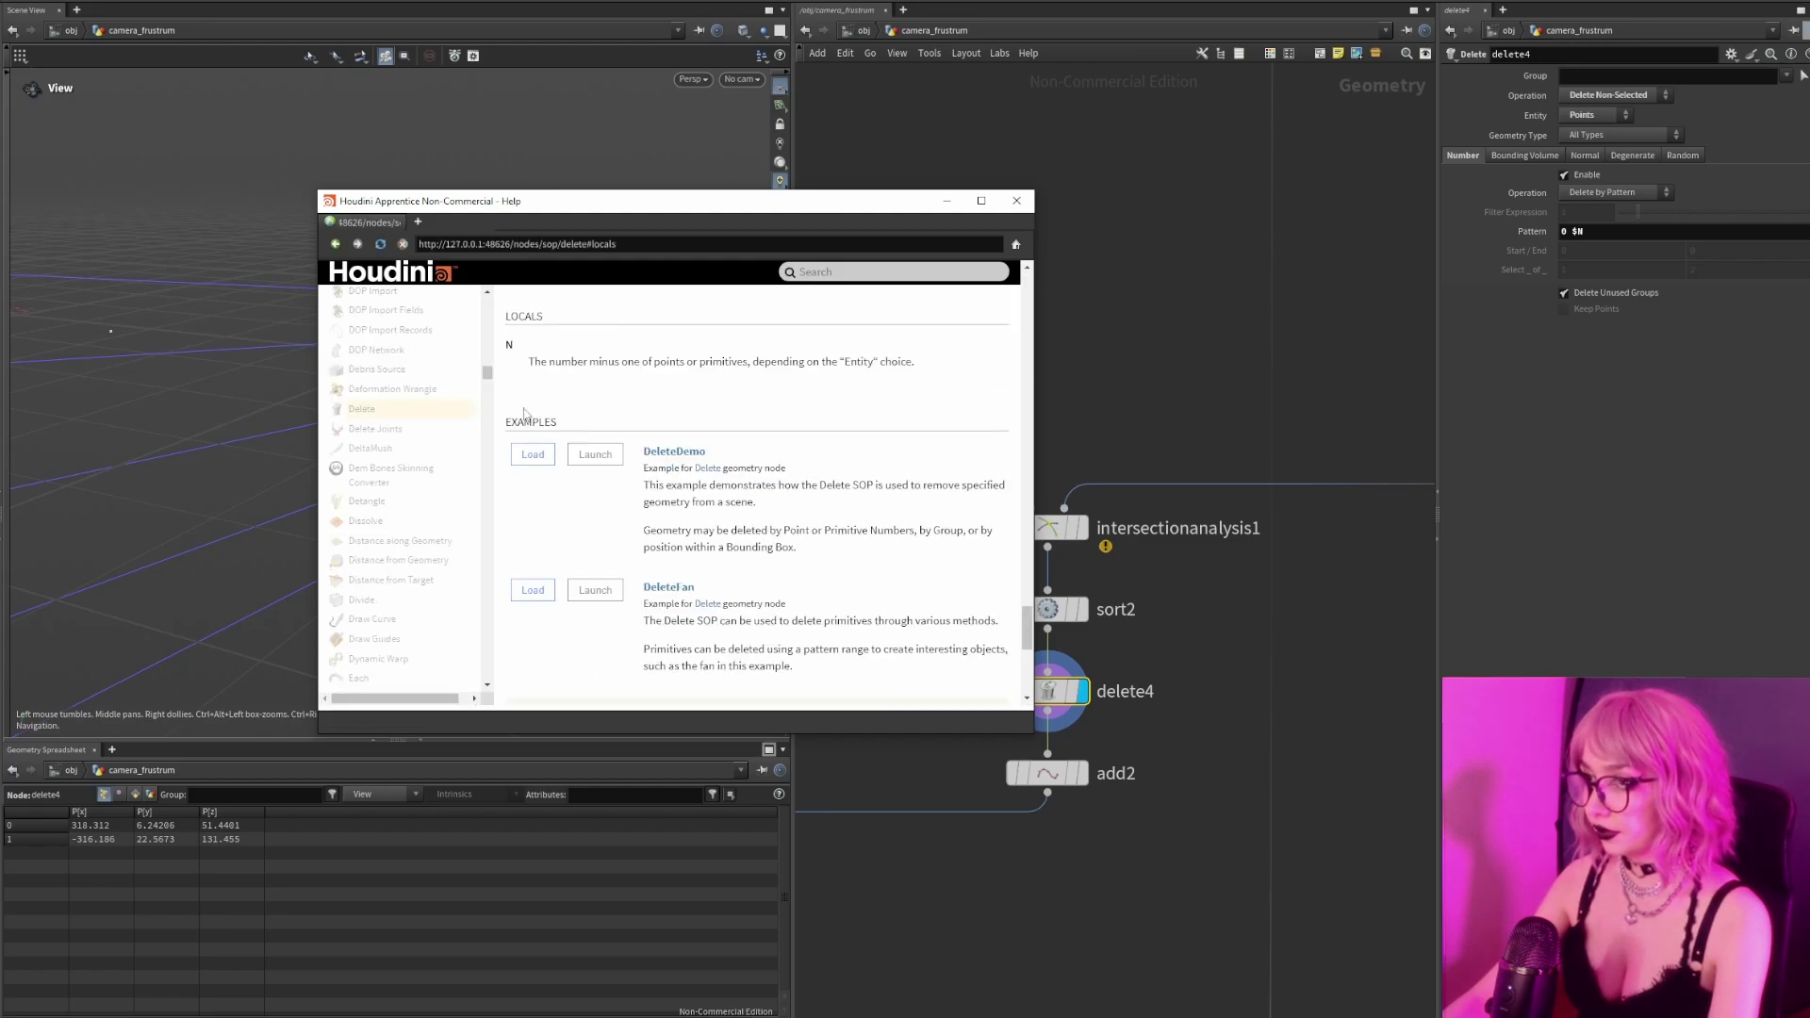
pyautogui.moveTo(528, 357); pyautogui.dragTo(910, 363)
pyautogui.click(939, 399)
pyautogui.click(1016, 201)
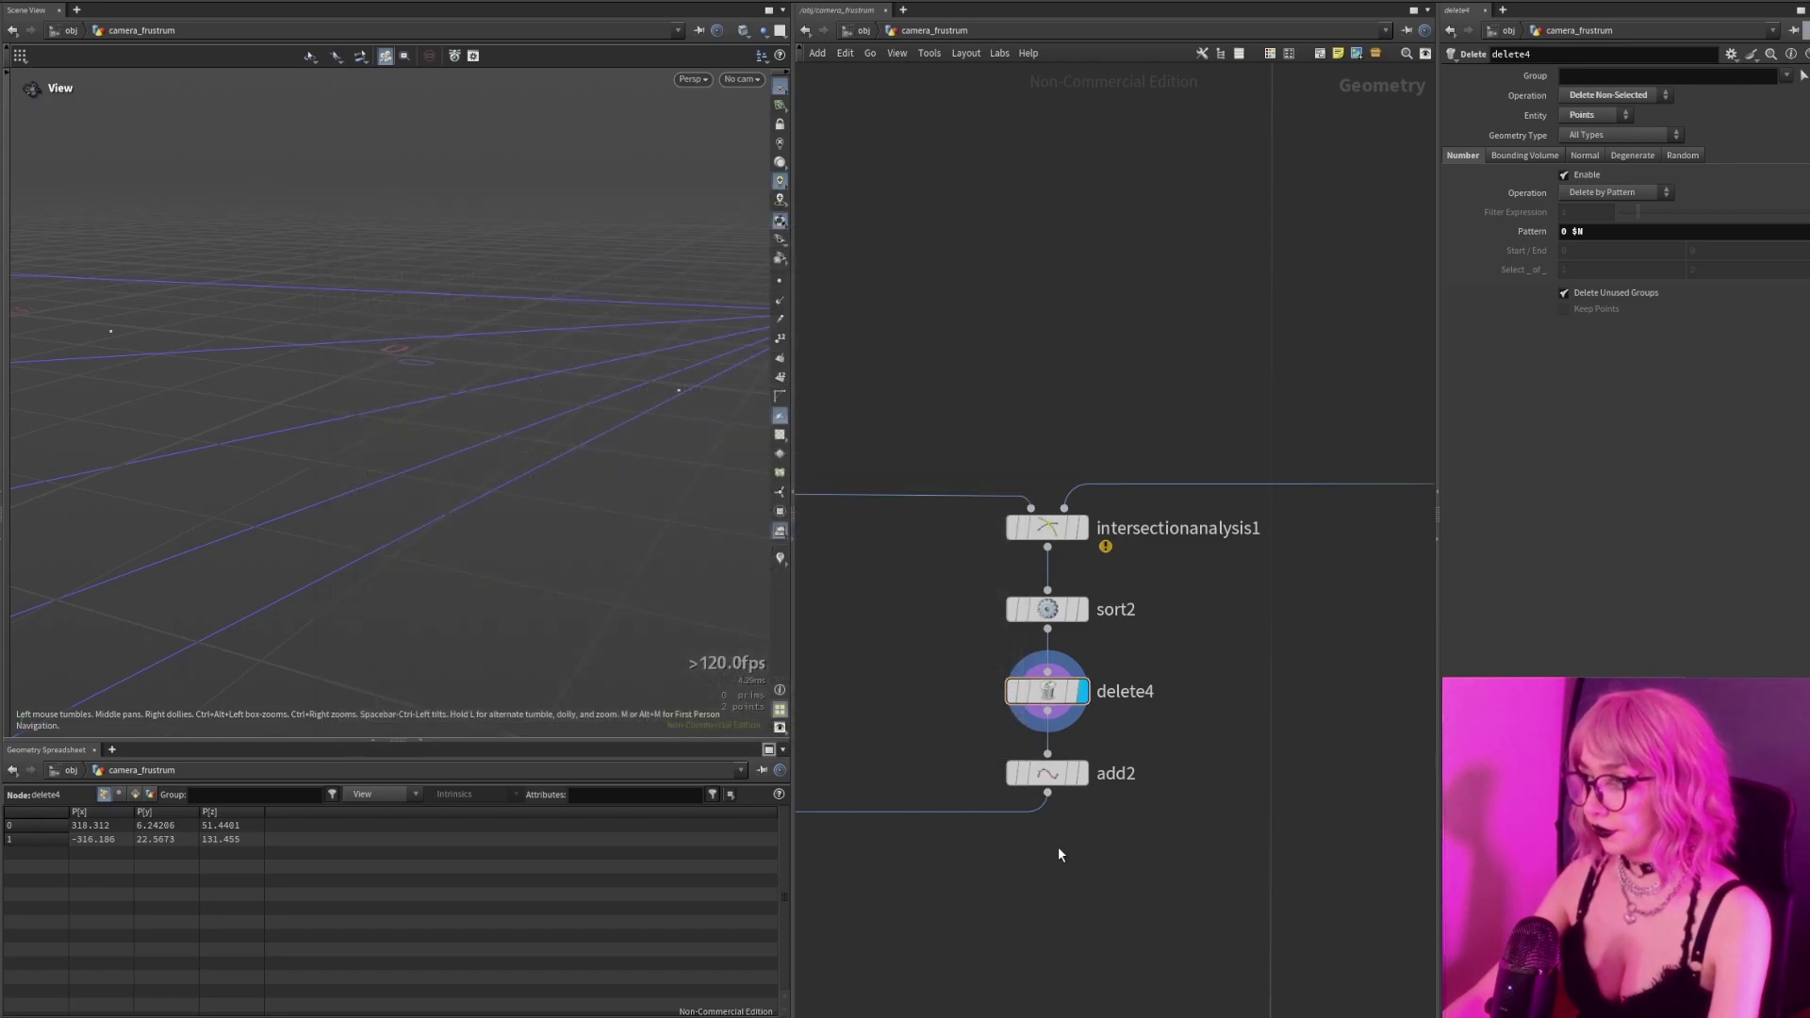
# Display add2 to view the line joining the two points kept by delete4.
pyautogui.moveTo(980, 862); pyautogui.dragTo(1052, 810, button='middle')
pyautogui.scroll(-3, 1052, 810)
pyautogui.click(1075, 759)
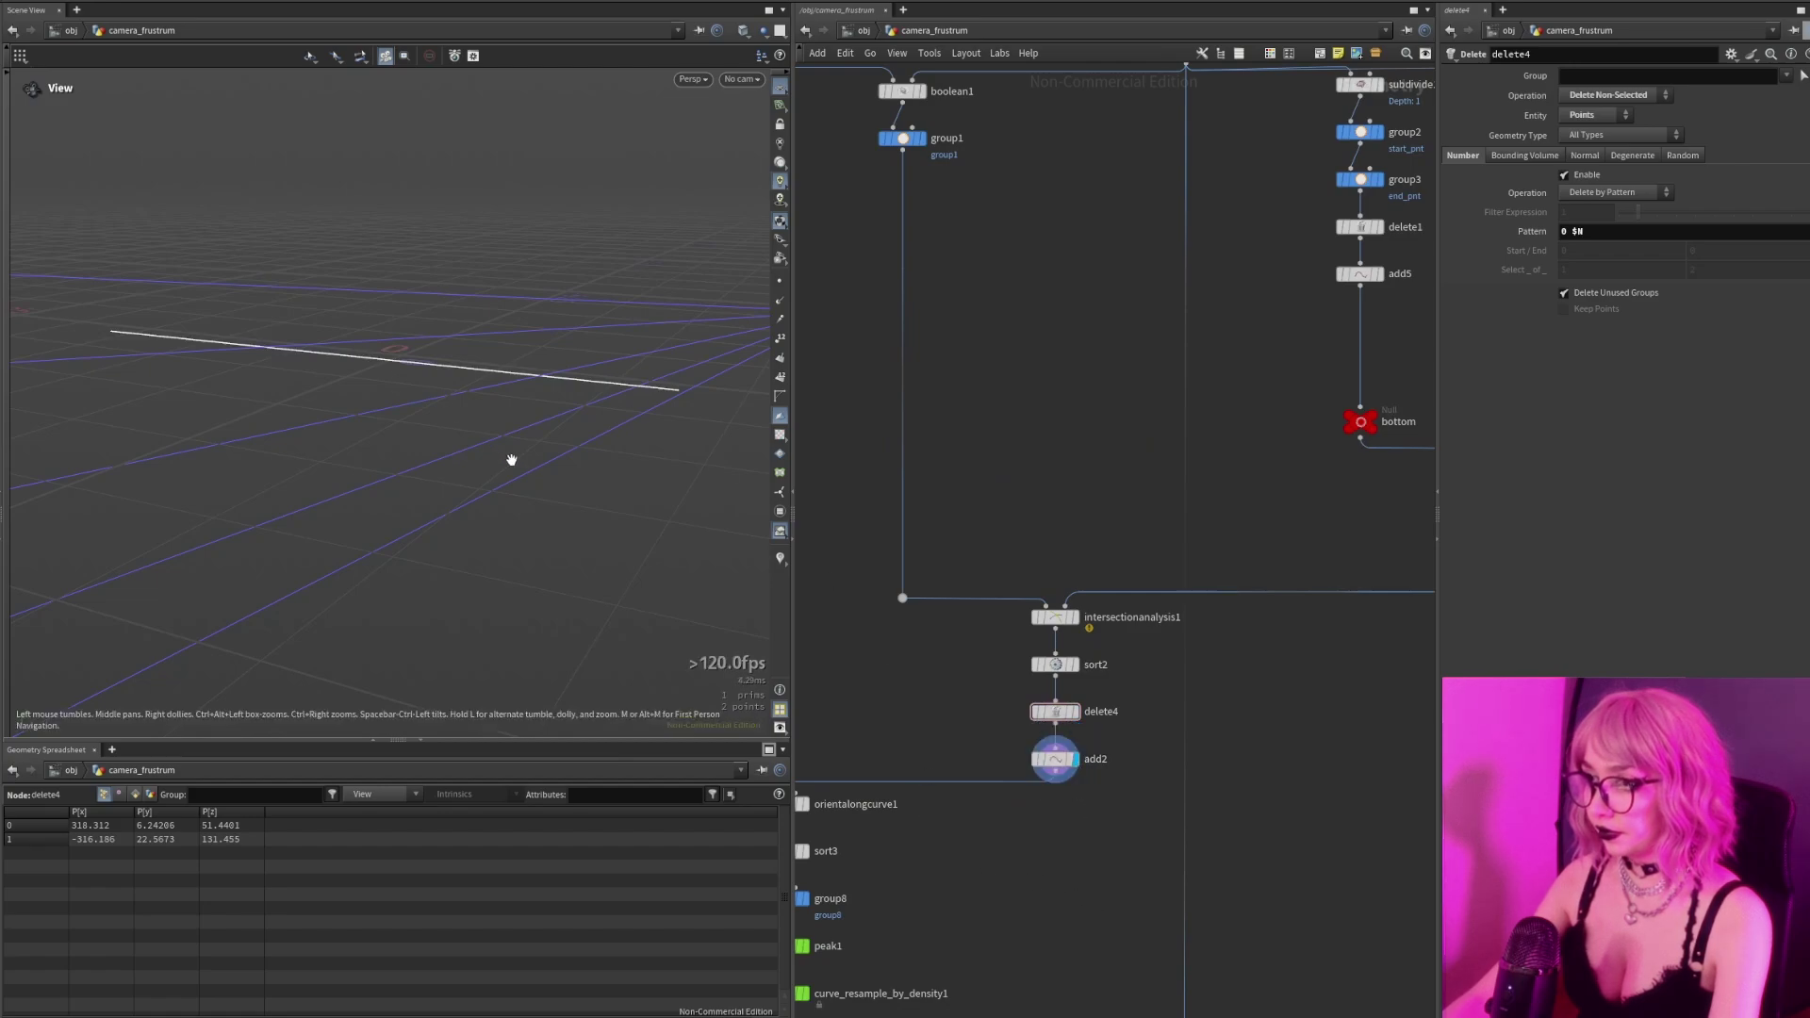
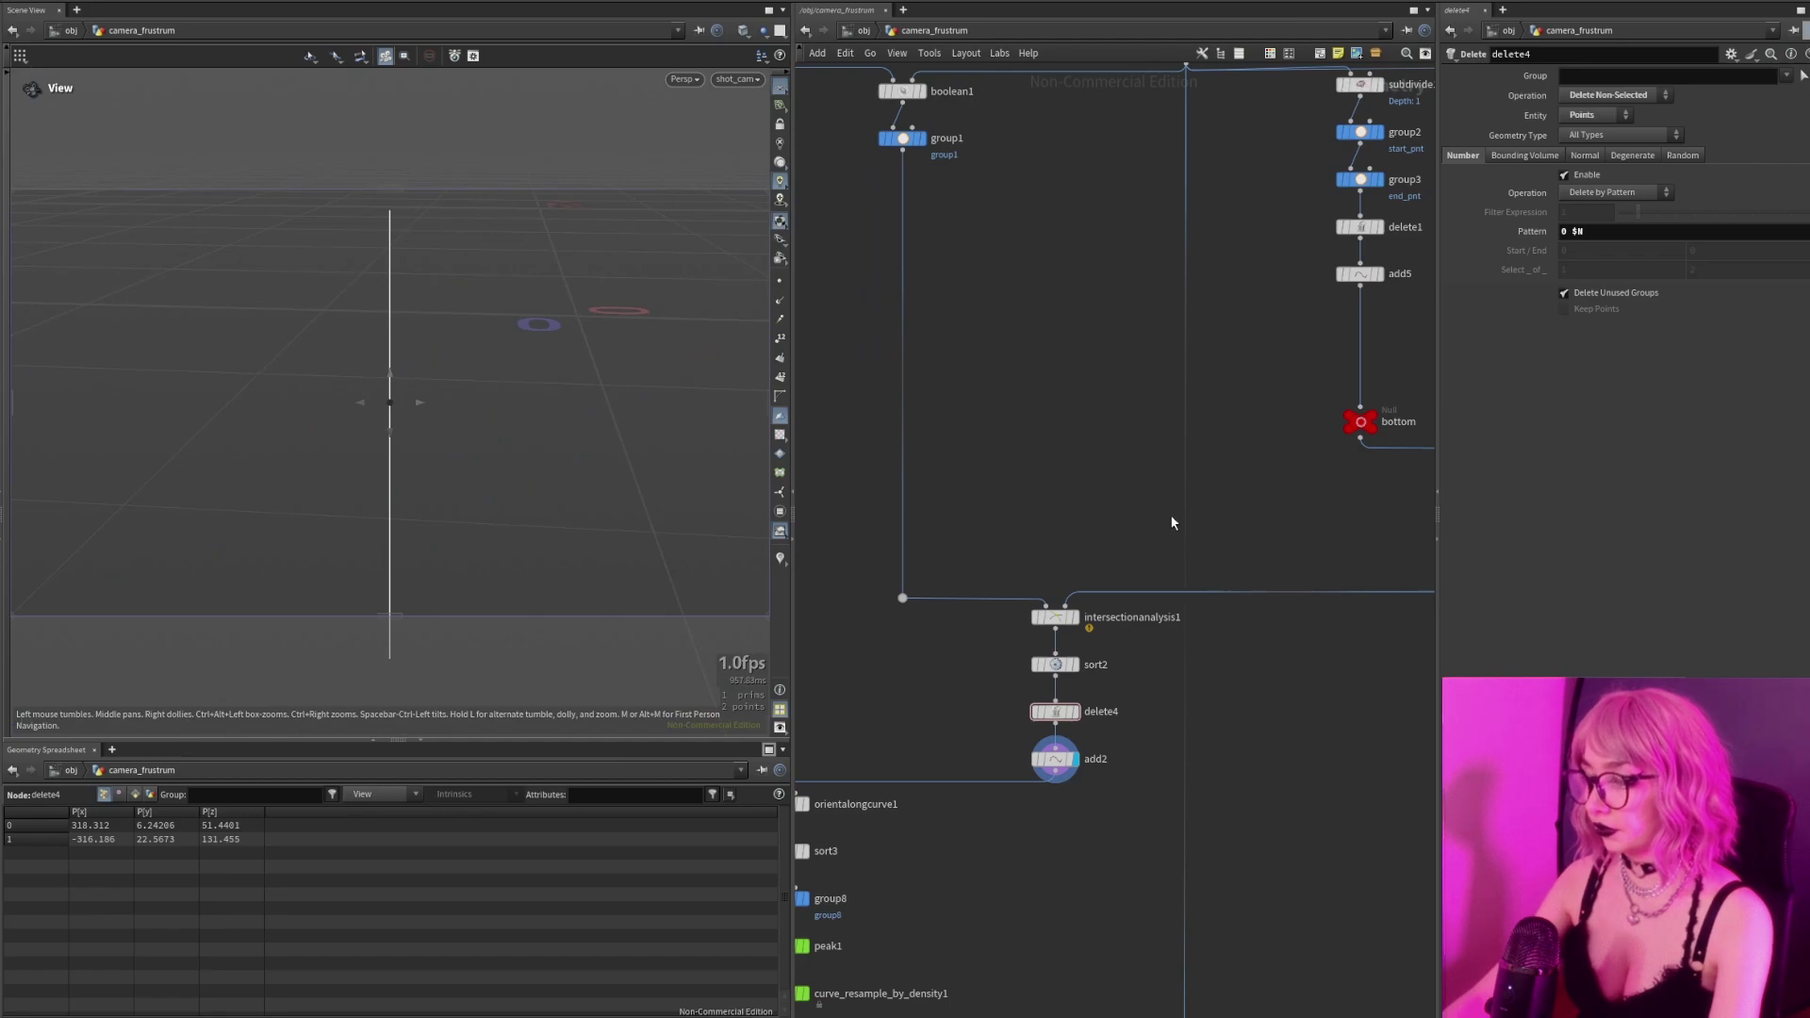
# Display peak1 below group8 and show its parameters to inspect the extended line.
pyautogui.scroll(-3, 1131, 543)
pyautogui.scroll(5, 1007, 756)
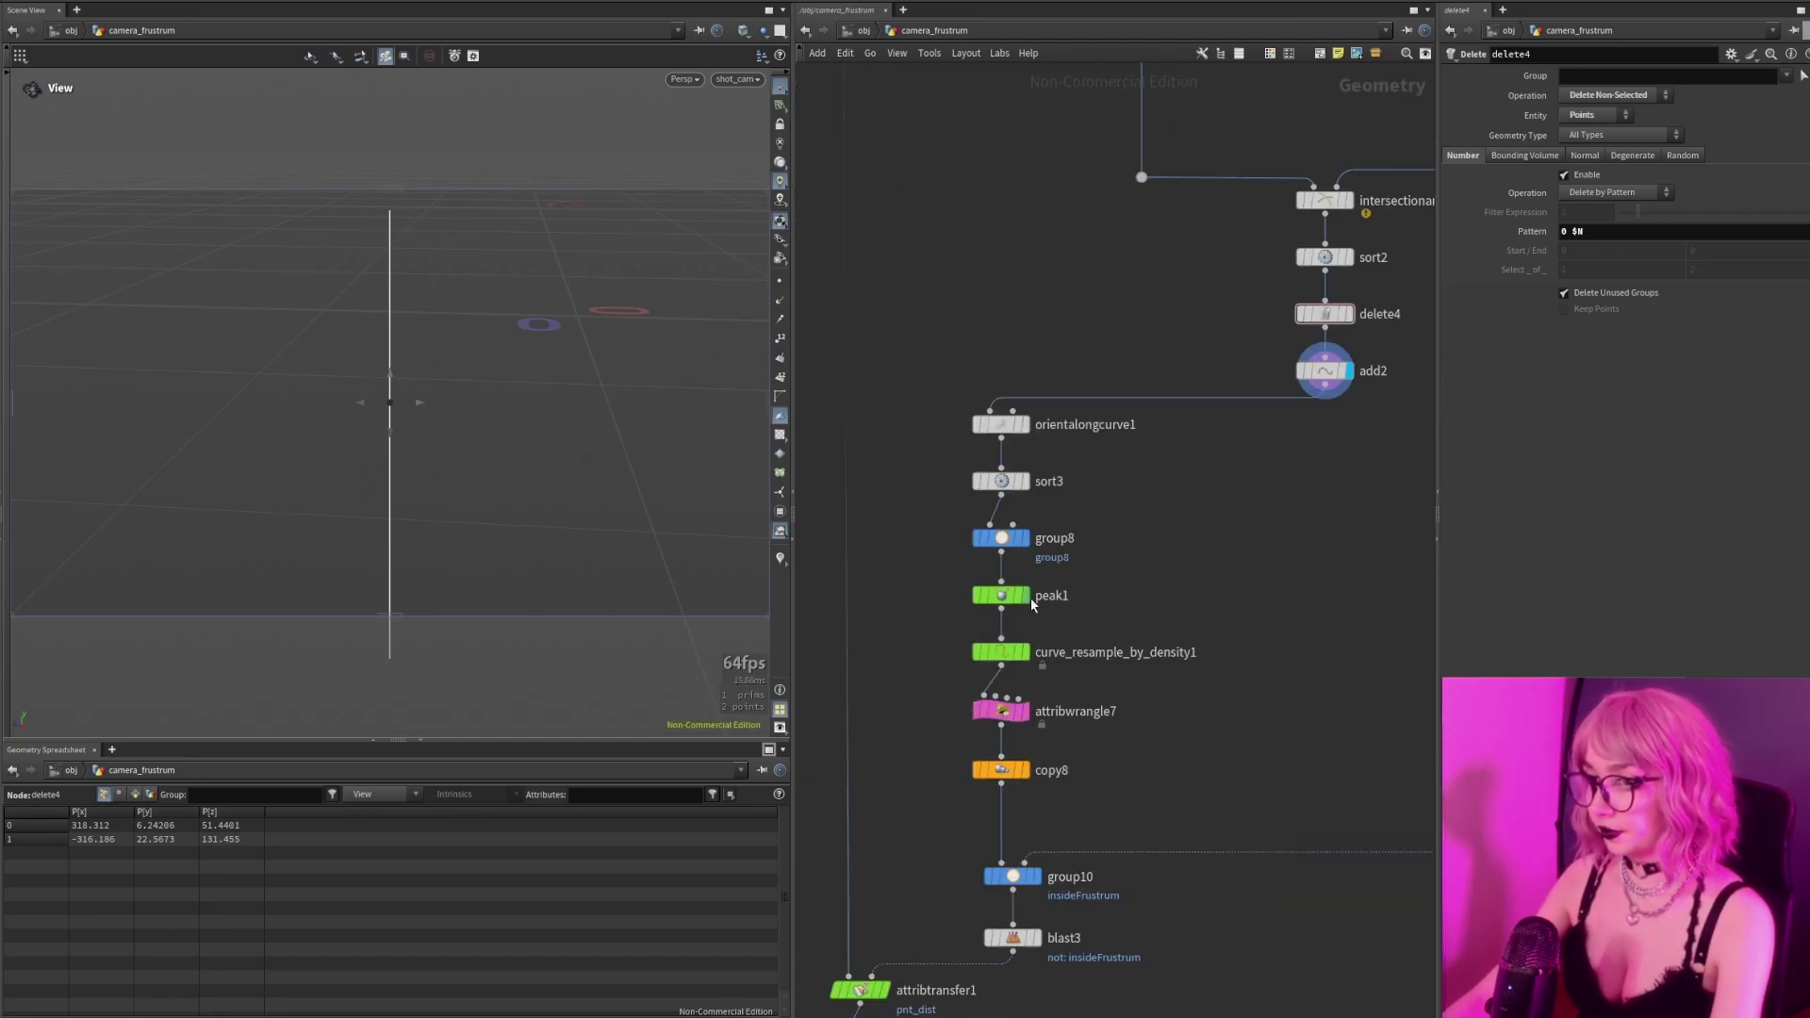
pyautogui.click(1023, 595)
pyautogui.moveTo(660, 424); pyautogui.dragTo(567, 433)
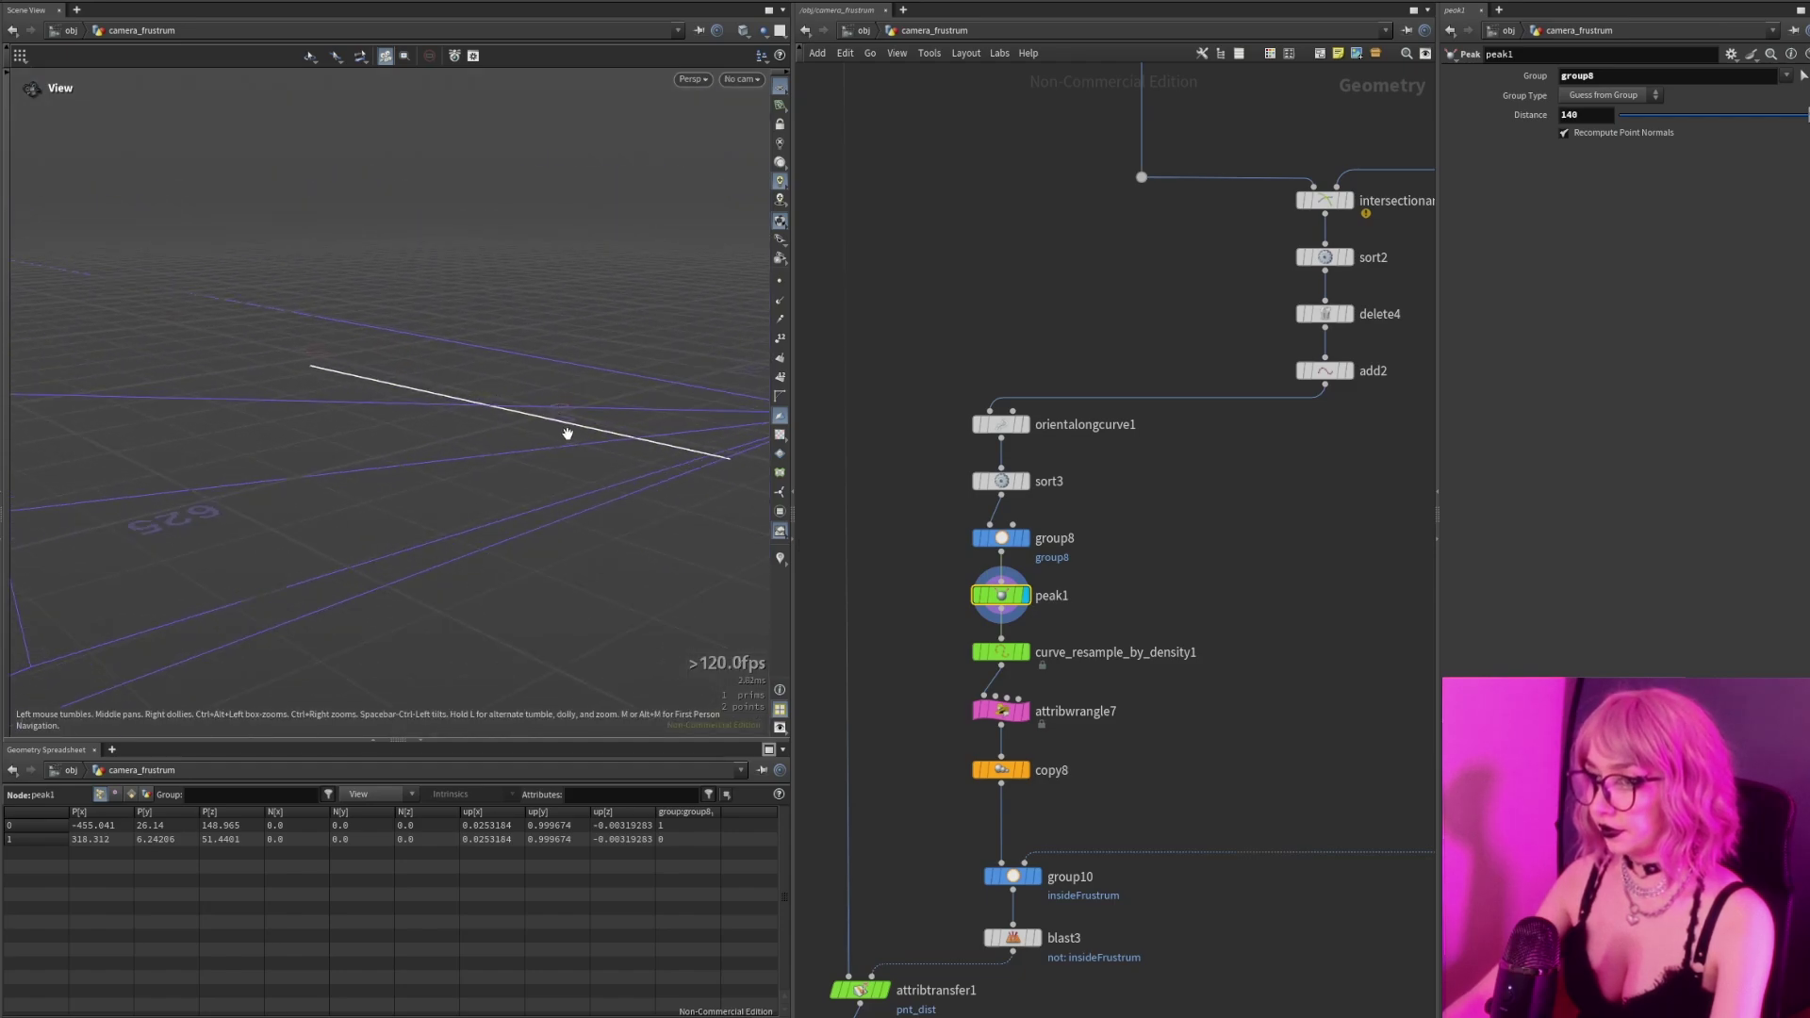
# Try a Distance of 178.6 on peak1 and undo the change.
pyautogui.moveTo(1562, 114); pyautogui.dragTo(1472, 133, button='middle')
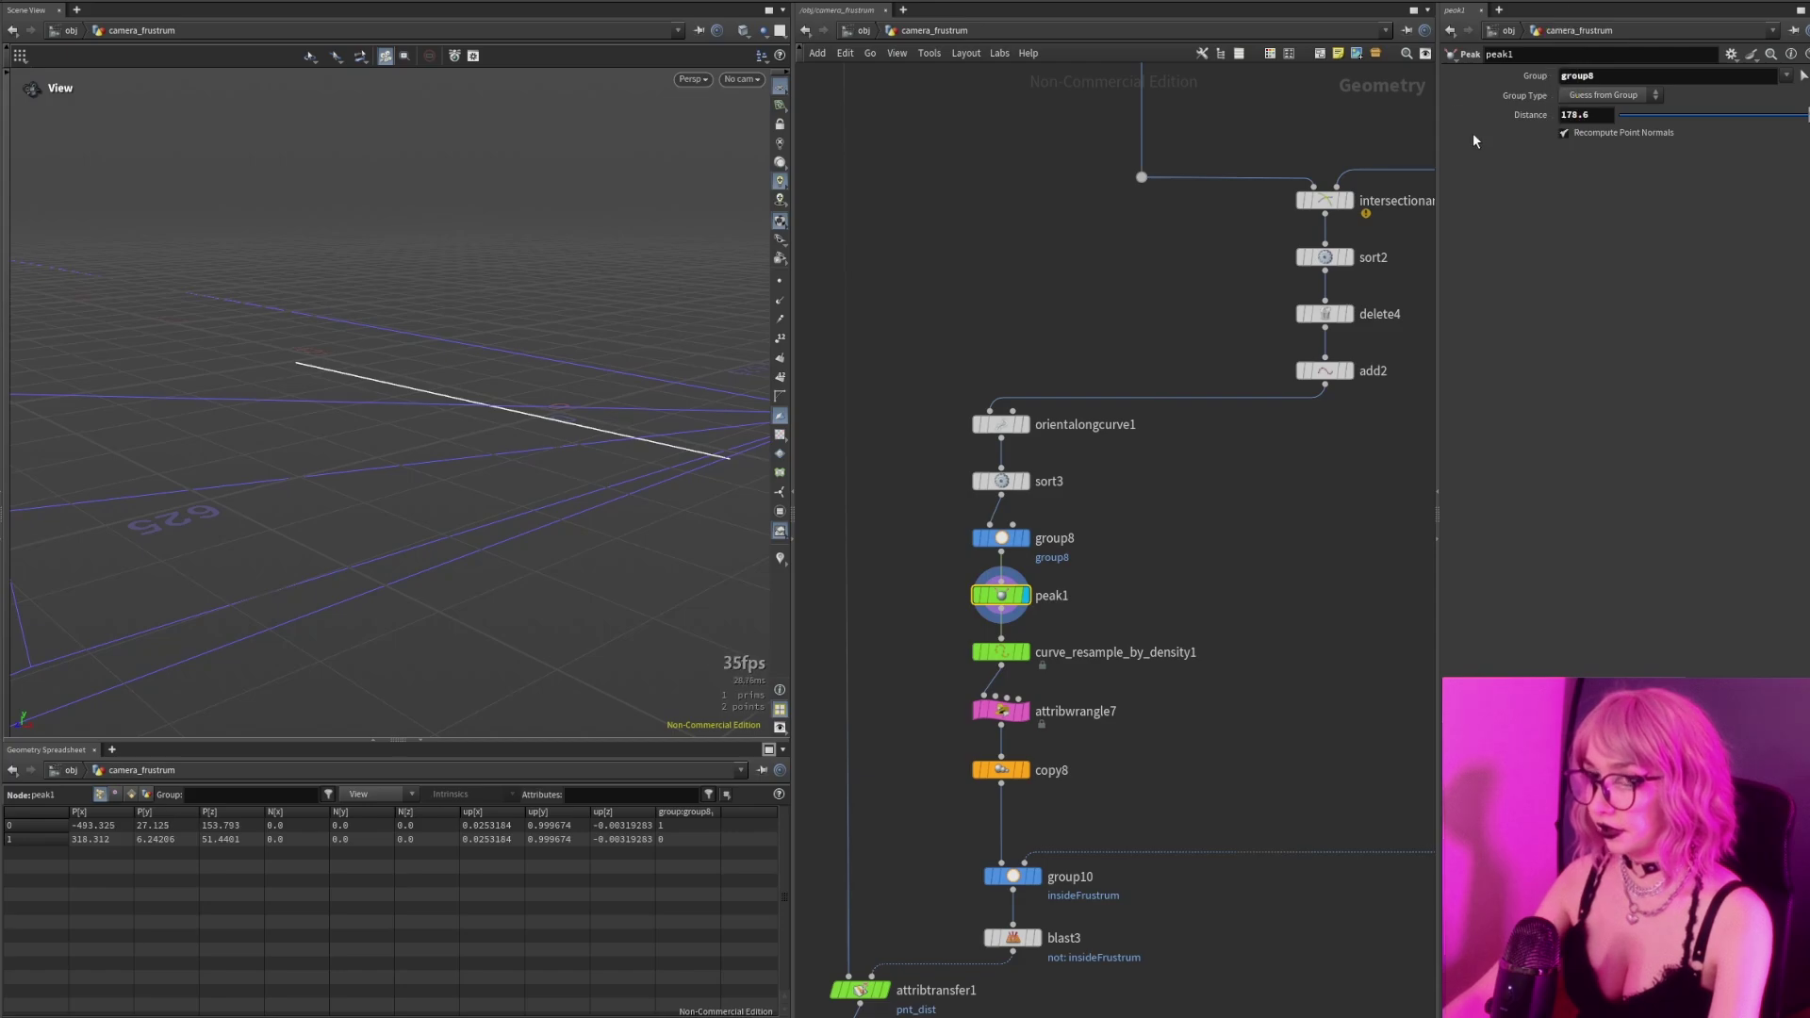
pyautogui.hotkey('ctrl', 'z')
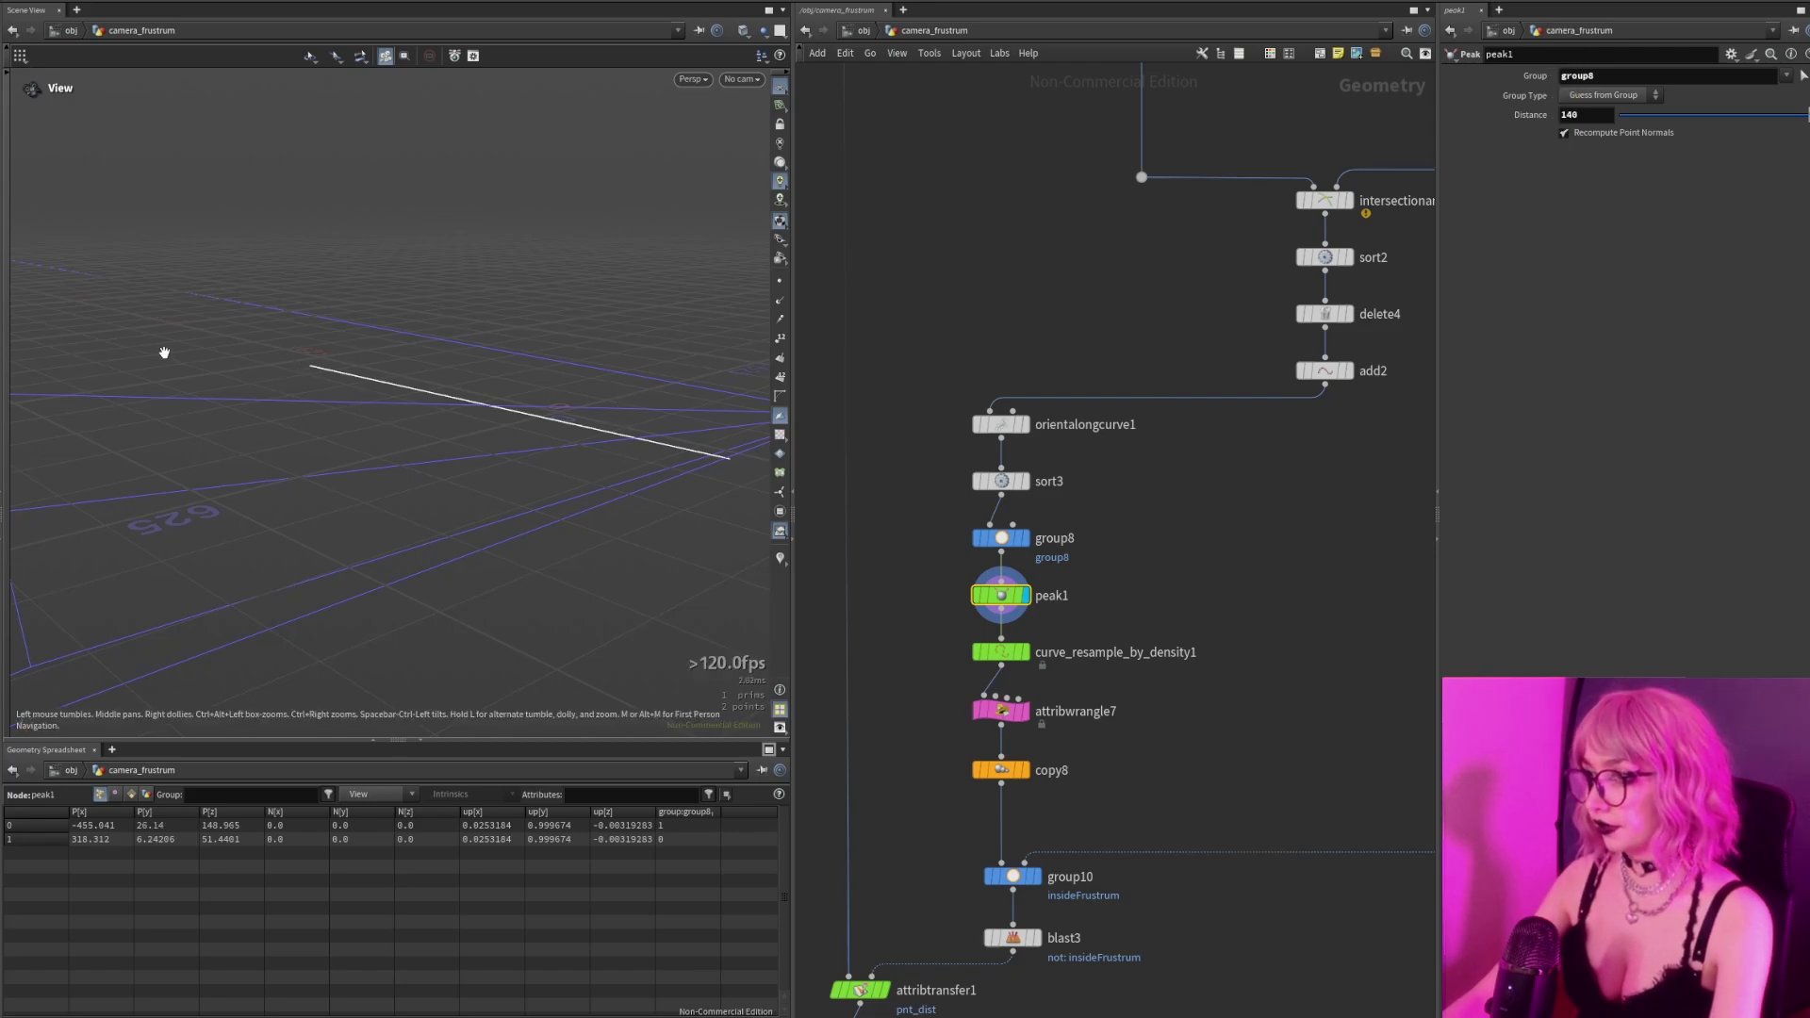
# Display copy8 with its parameters to inspect the radial copies of the resampled line.
pyautogui.scroll(3, 1112, 650)
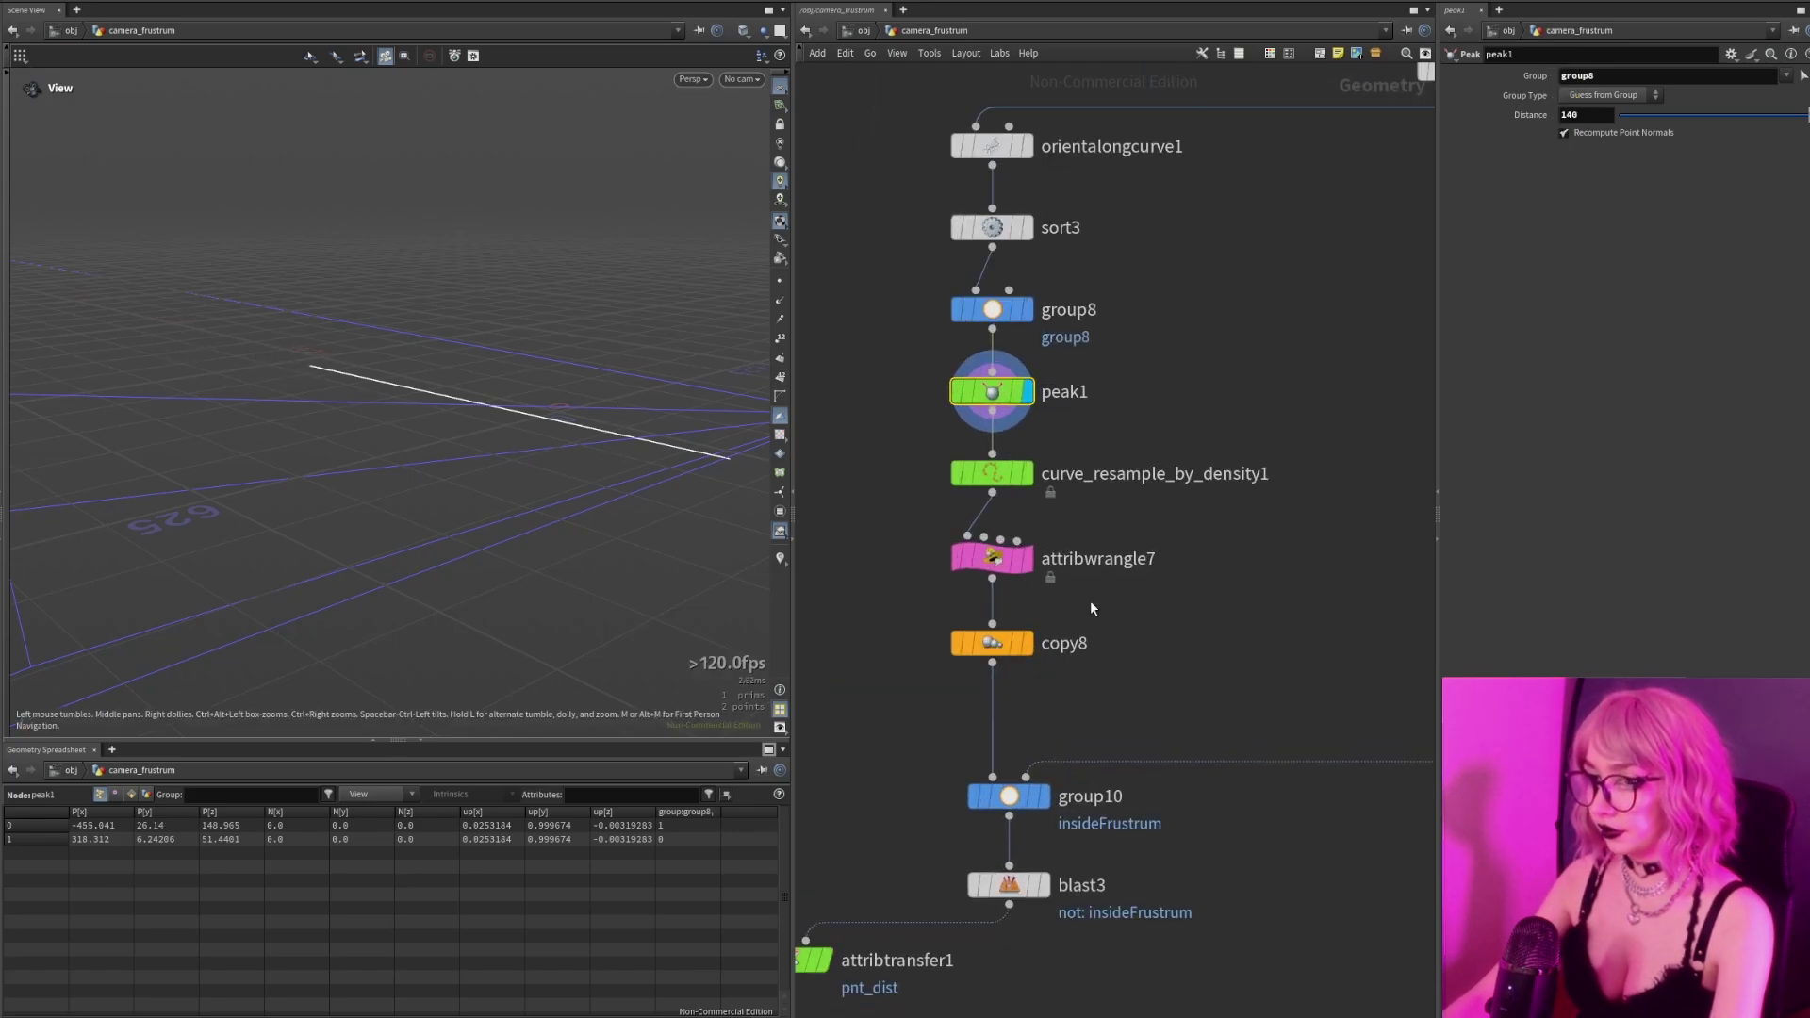
pyautogui.click(1028, 770)
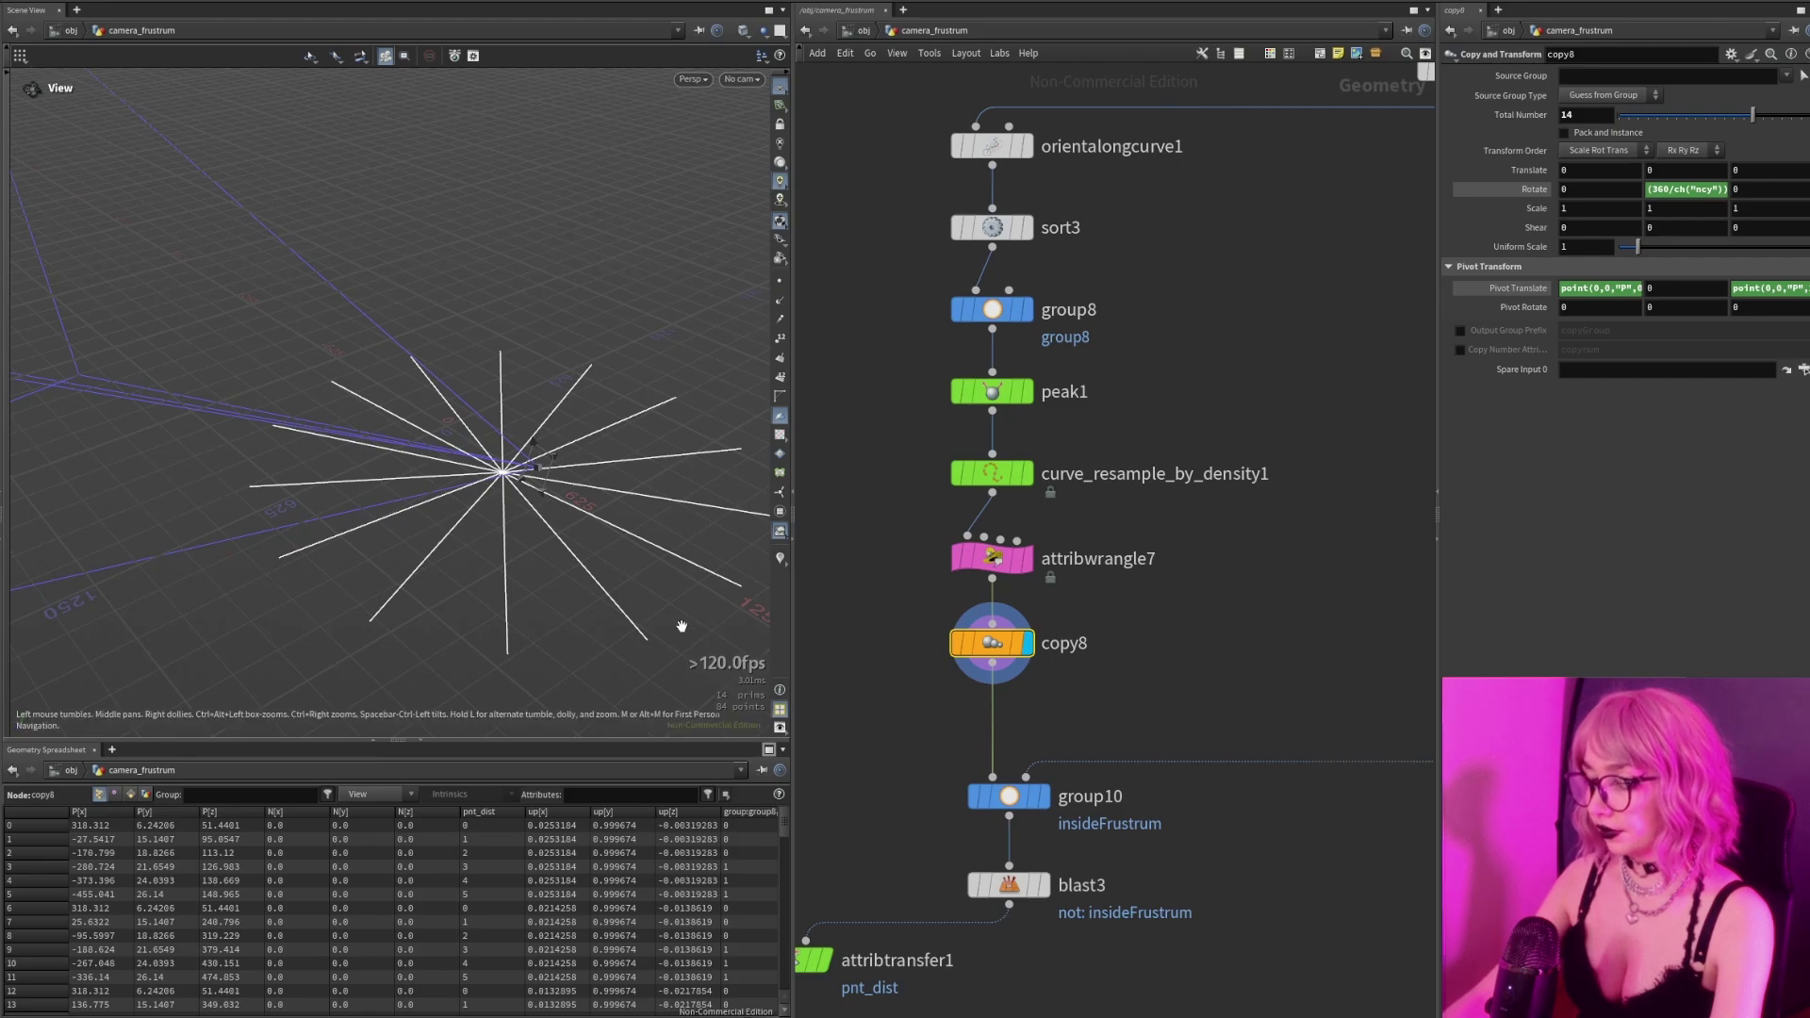
pyautogui.click(992, 623)
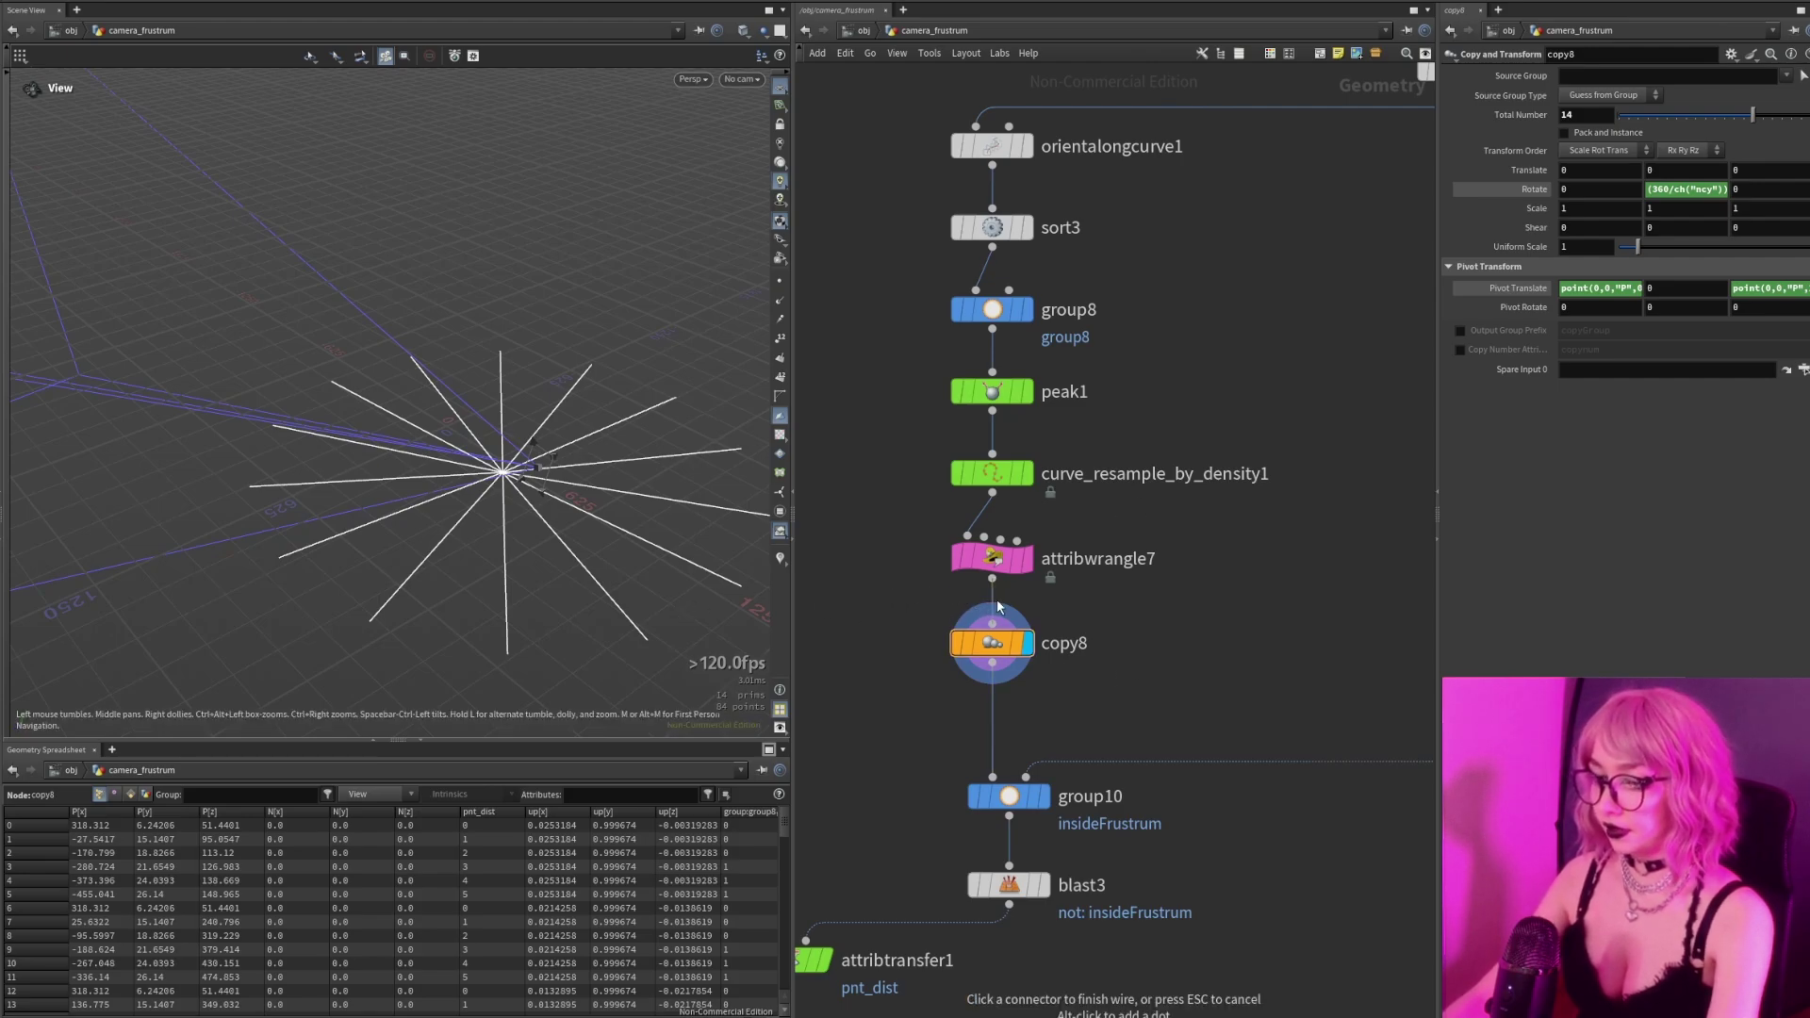
pyautogui.press('Escape')
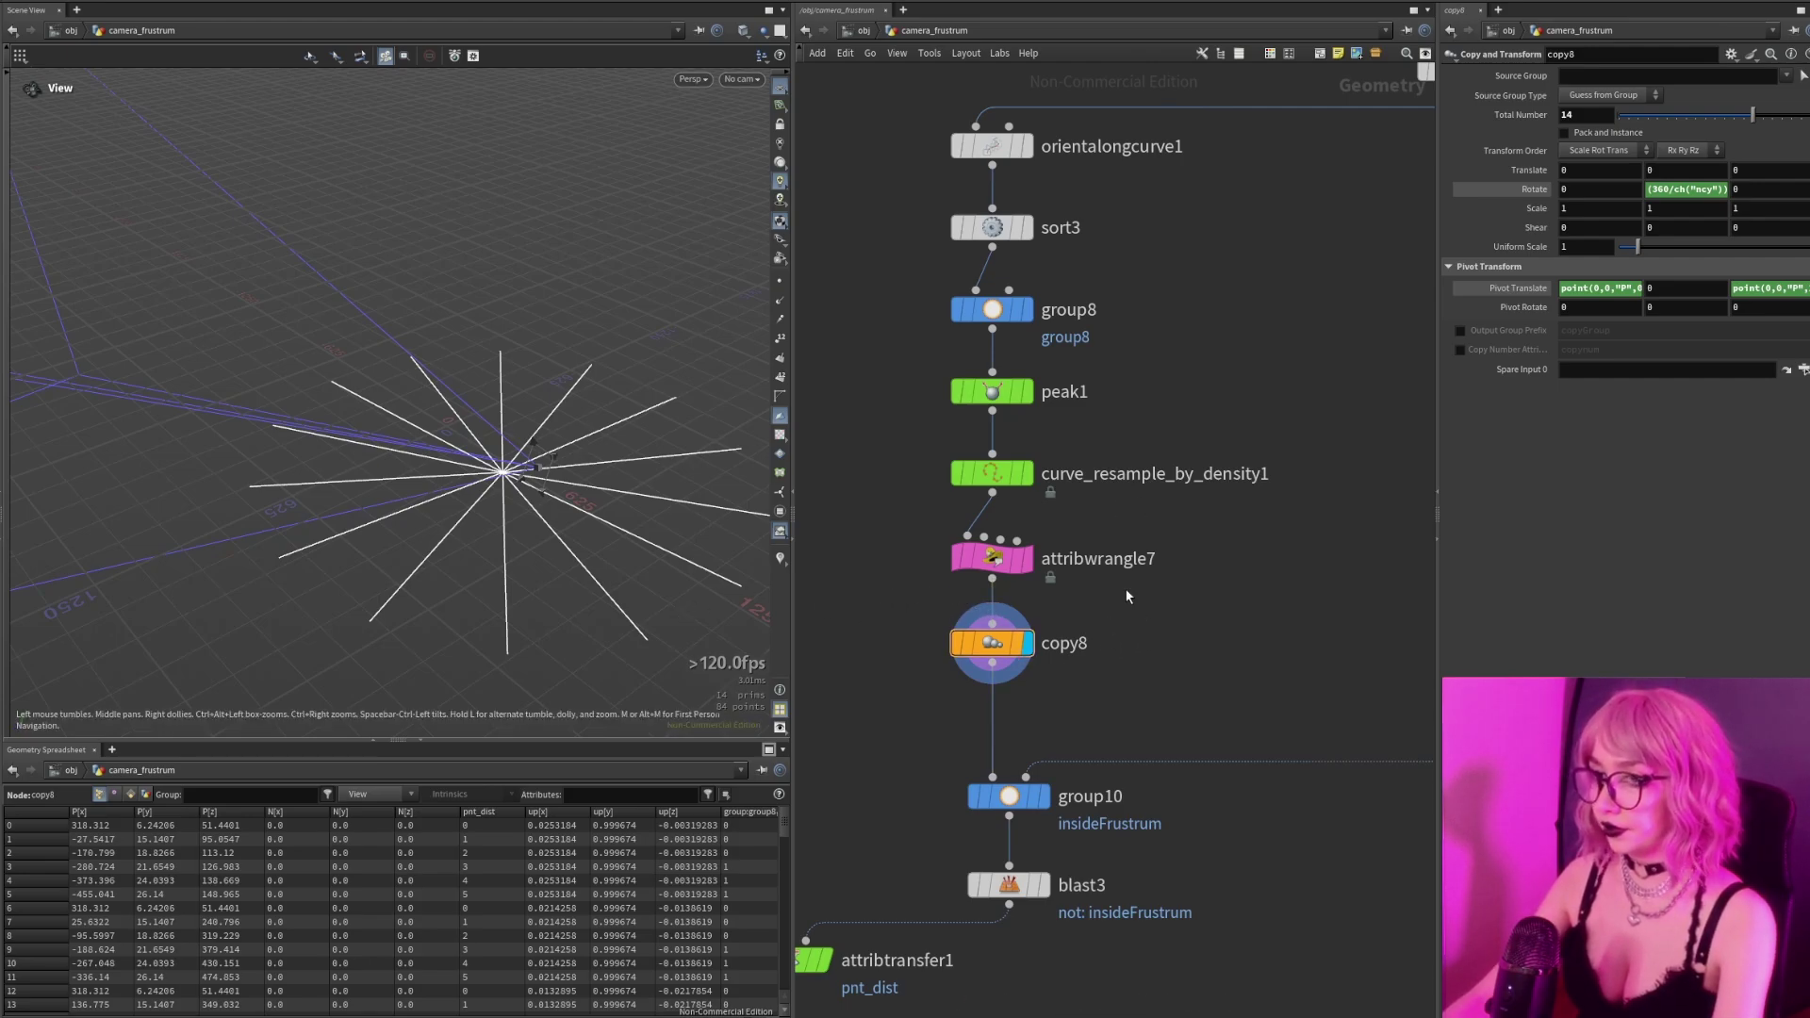
# Display curve_resample_by_density1 with its parameters to inspect the points distributed along the line.
pyautogui.click(1030, 479)
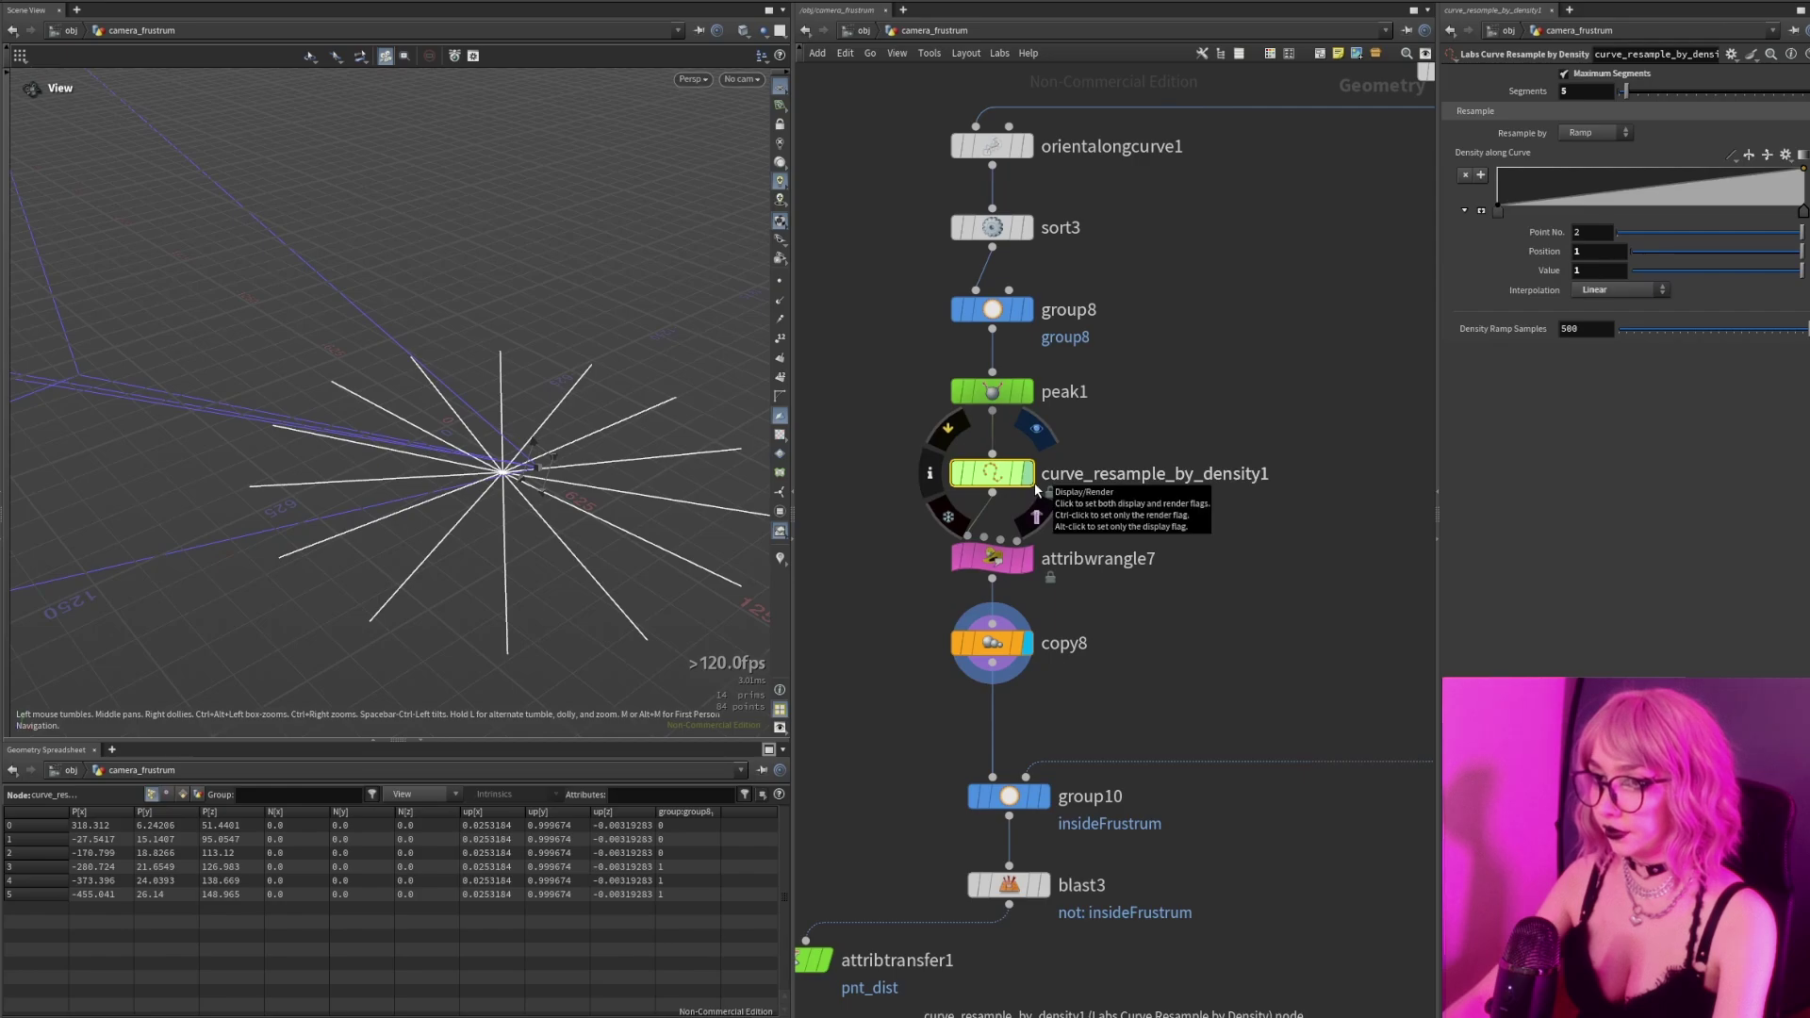
pyautogui.click(1029, 474)
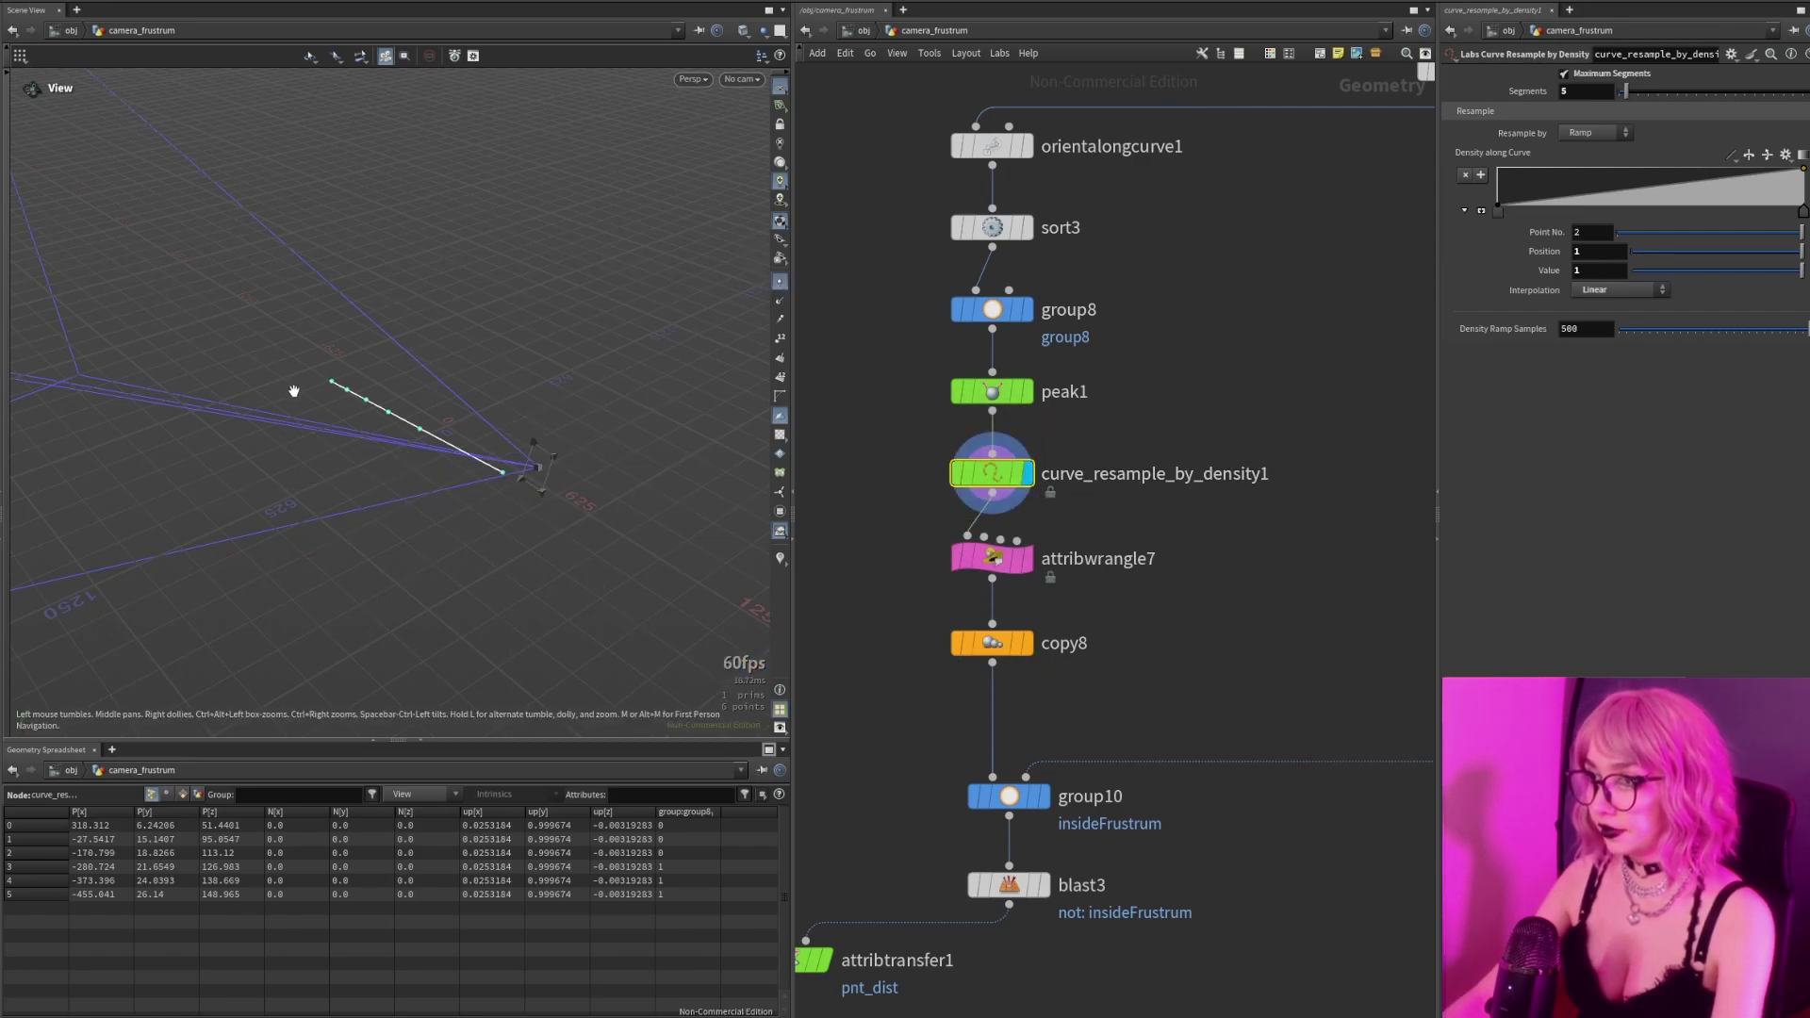
pyautogui.moveTo(295, 391); pyautogui.dragTo(670, 443)
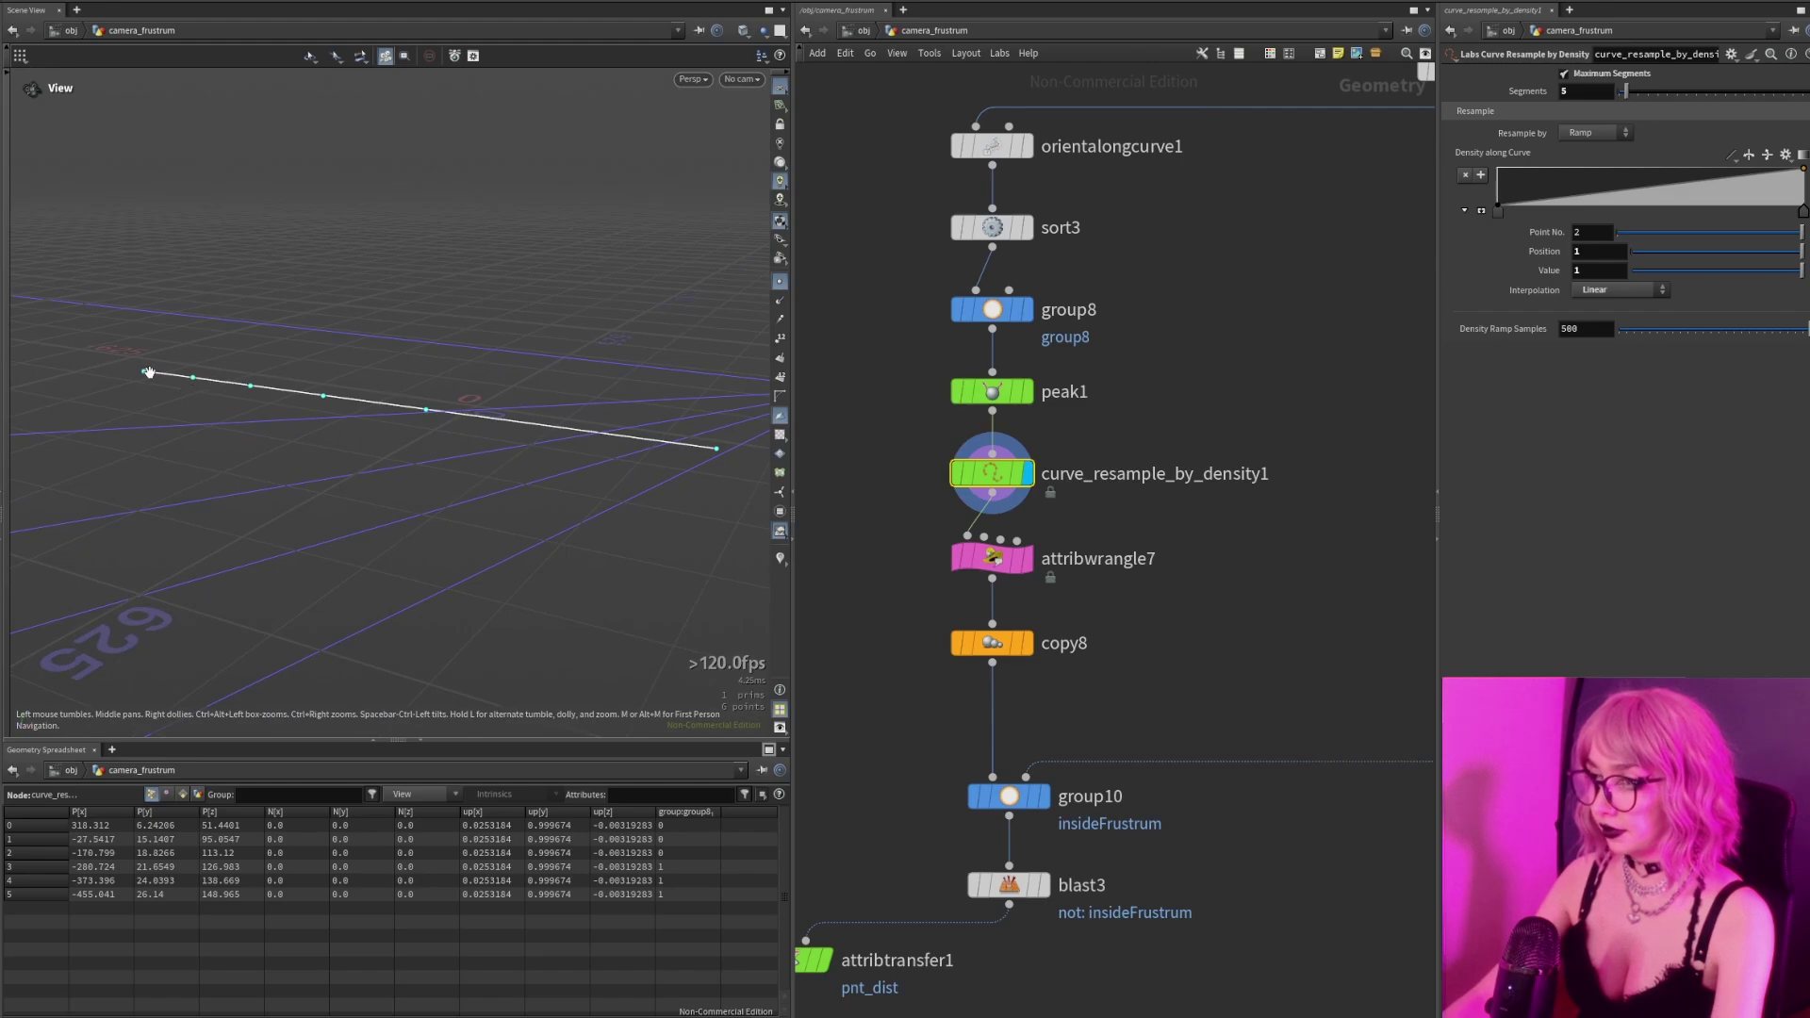
# Display copy8 again with its parameters to view the resampled points on the radial copies.
pyautogui.scroll(2, 1065, 522)
pyautogui.click(986, 615)
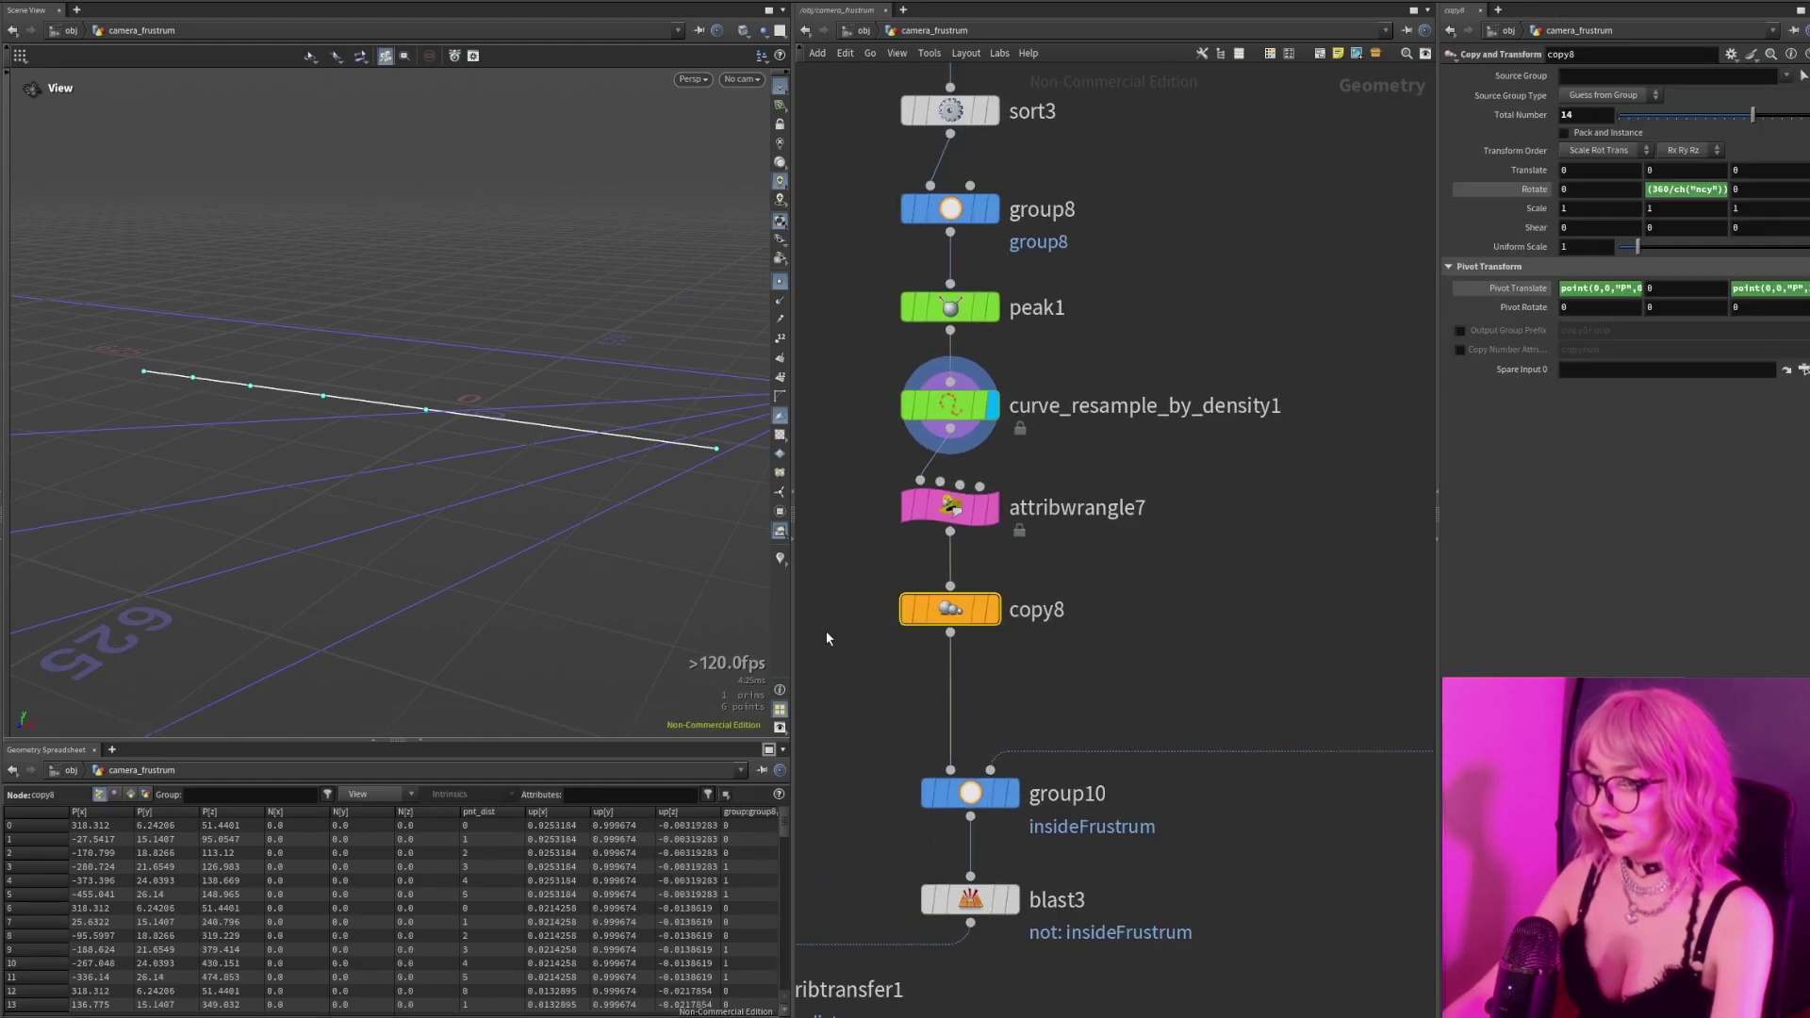
pyautogui.click(989, 611)
pyautogui.moveTo(659, 495); pyautogui.dragTo(284, 419)
pyautogui.moveTo(284, 418); pyautogui.dragTo(352, 420, button='right')
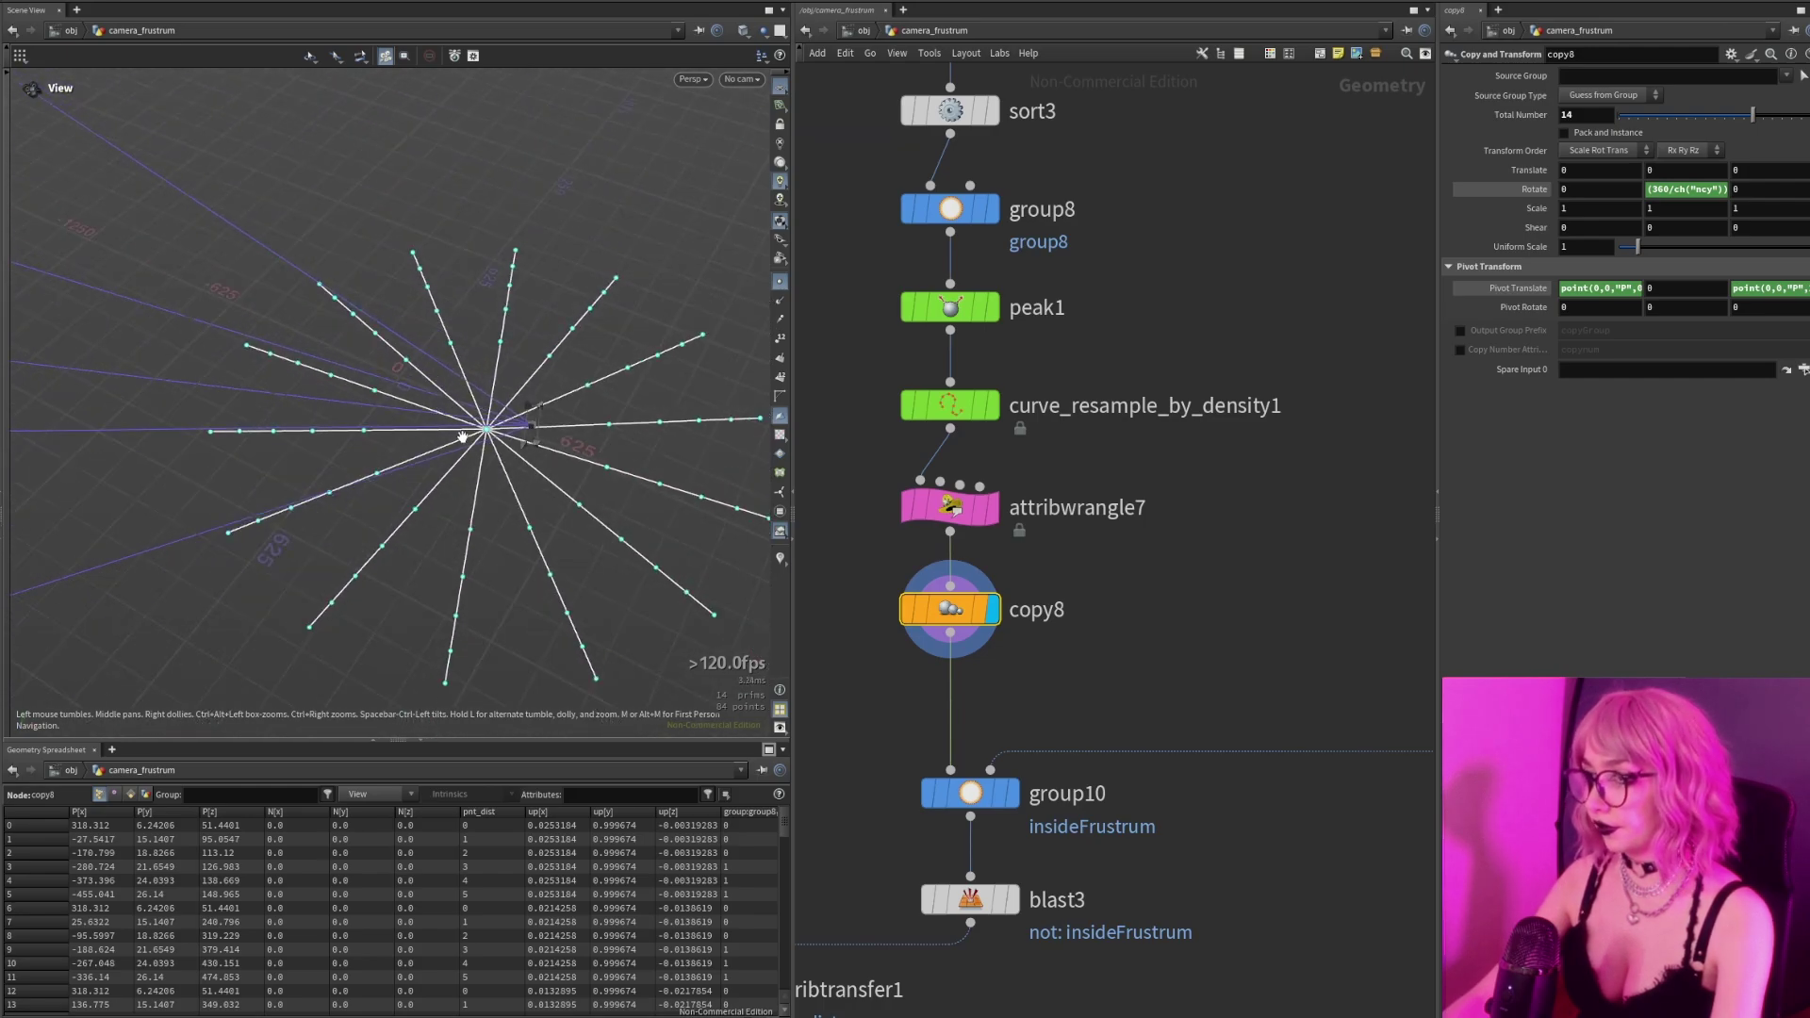
pyautogui.moveTo(476, 457); pyautogui.dragTo(482, 426)
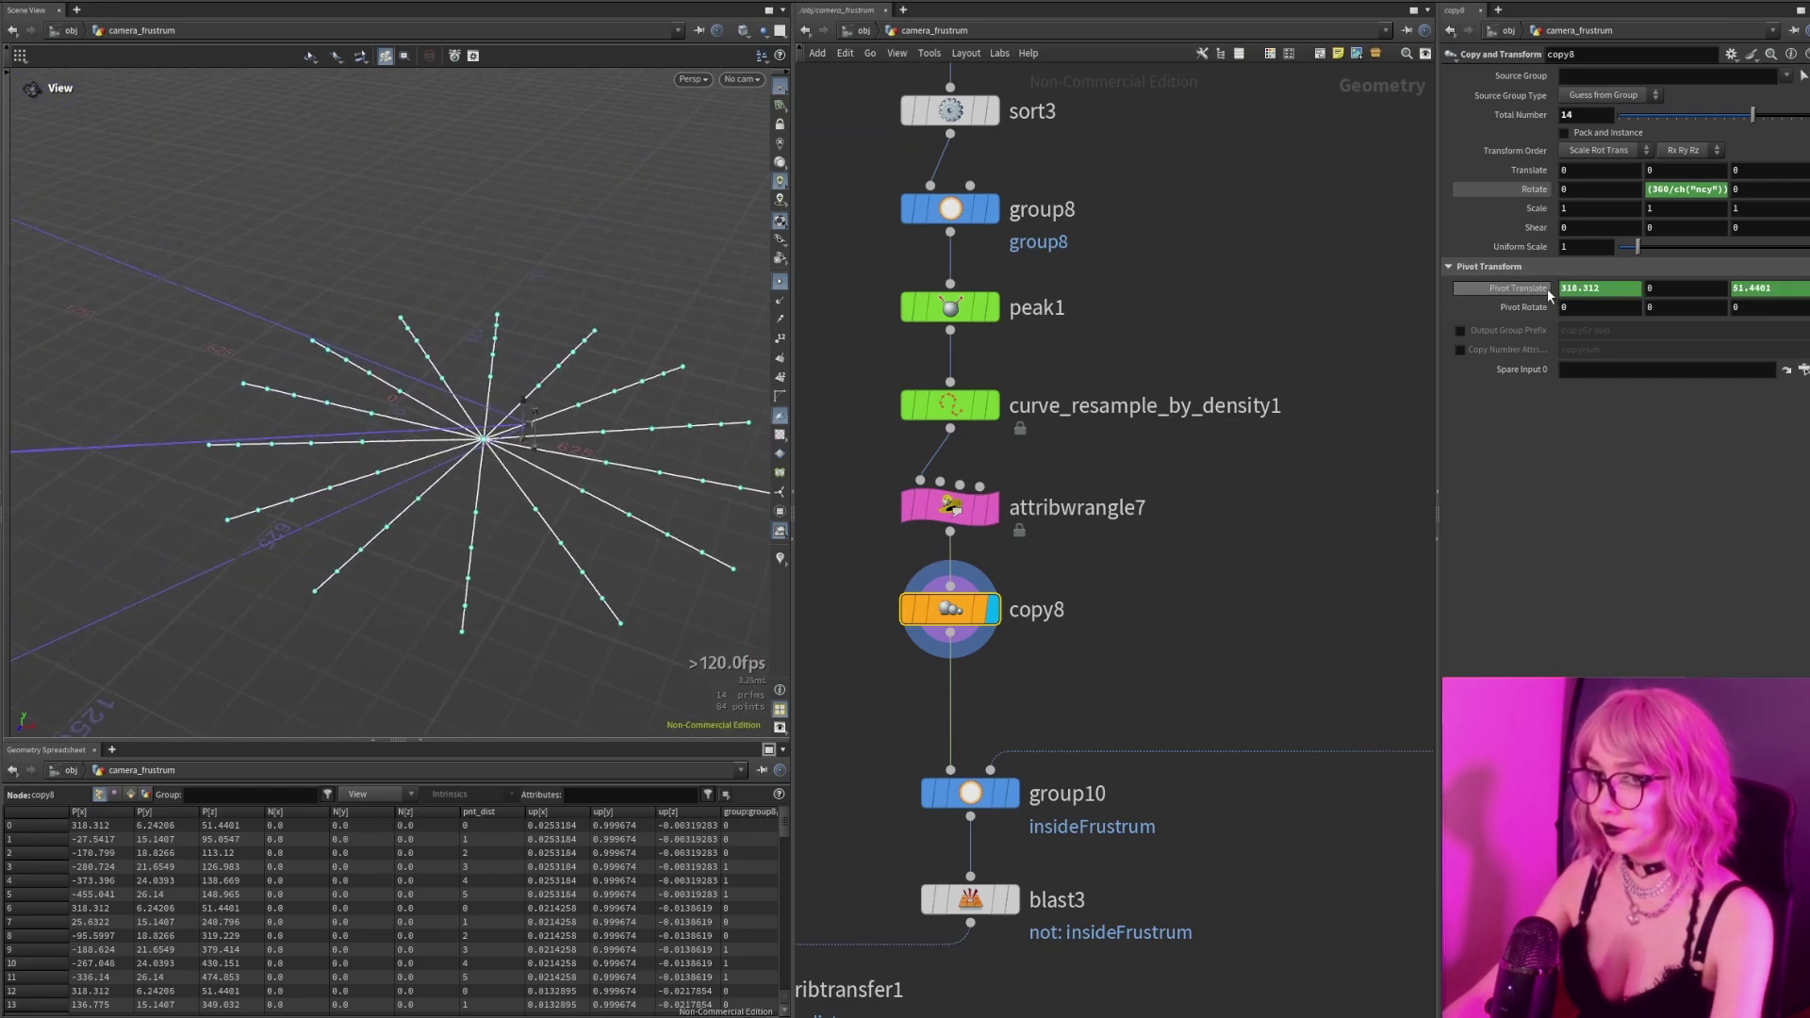
# Examine the point expression that drives the Pivot Translate of copy8.
pyautogui.click(1580, 290)
pyautogui.press('Return')
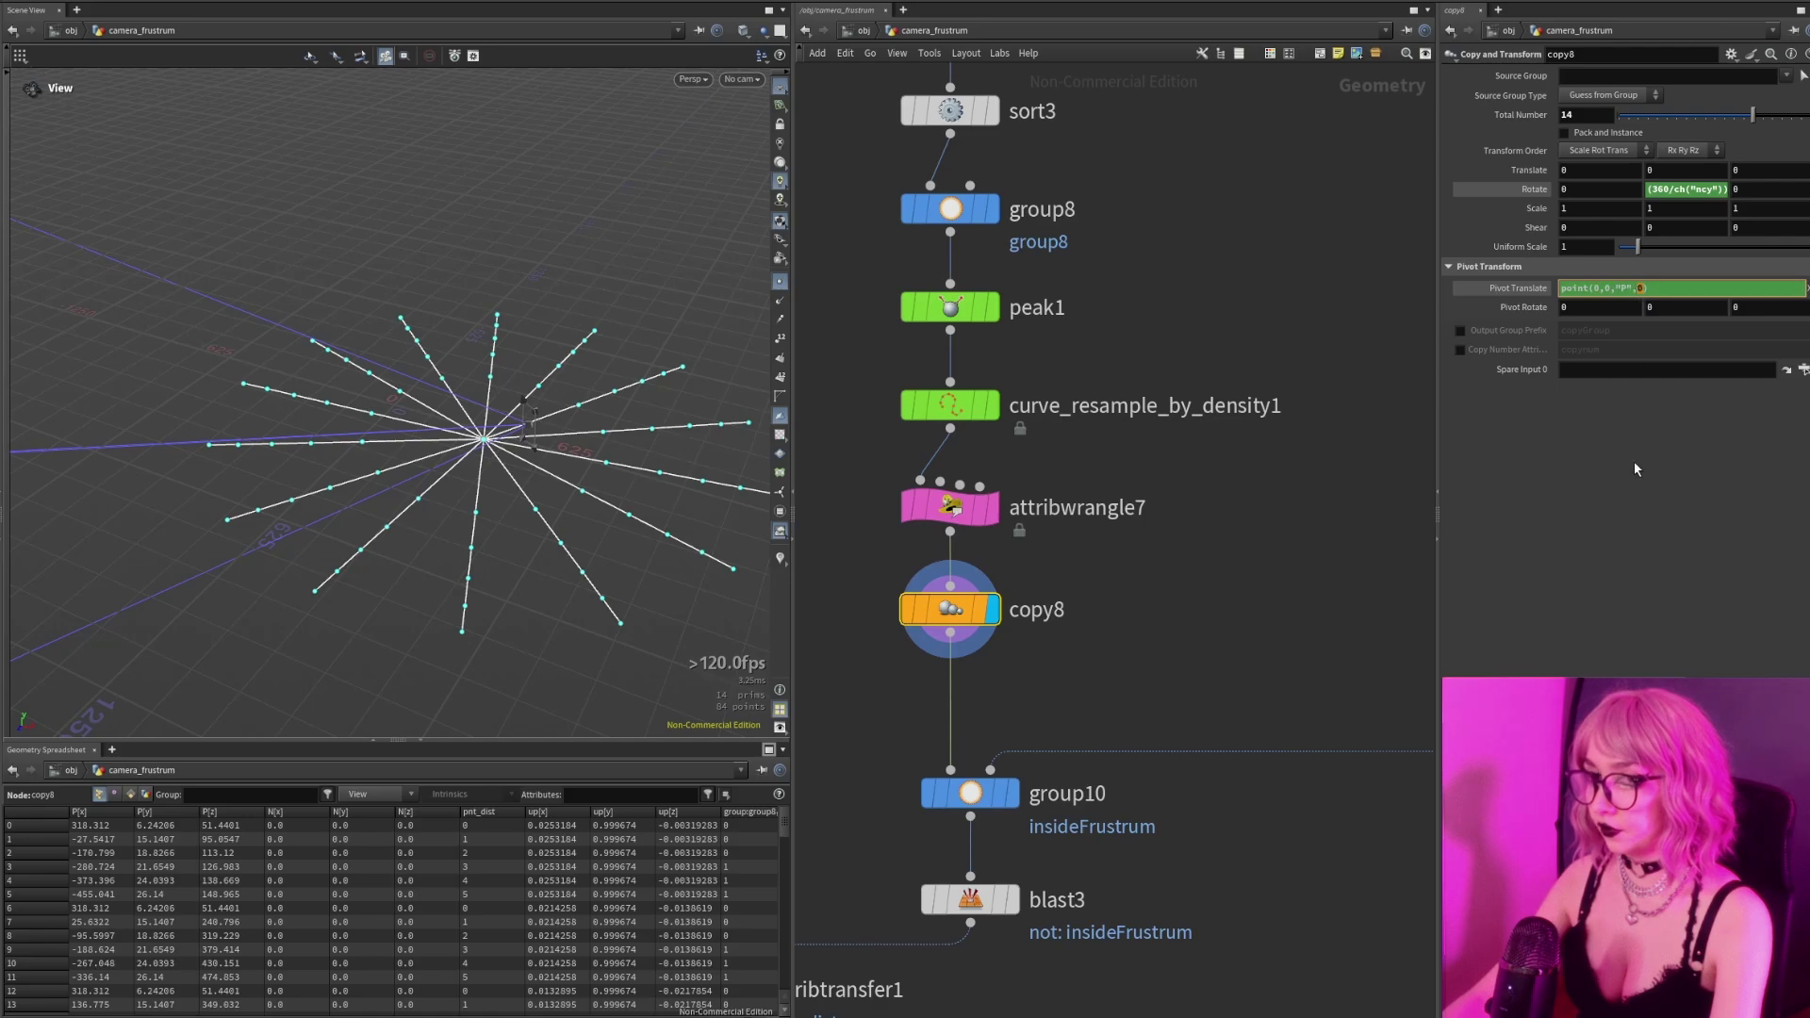
pyautogui.write('2')
pyautogui.press('Return')
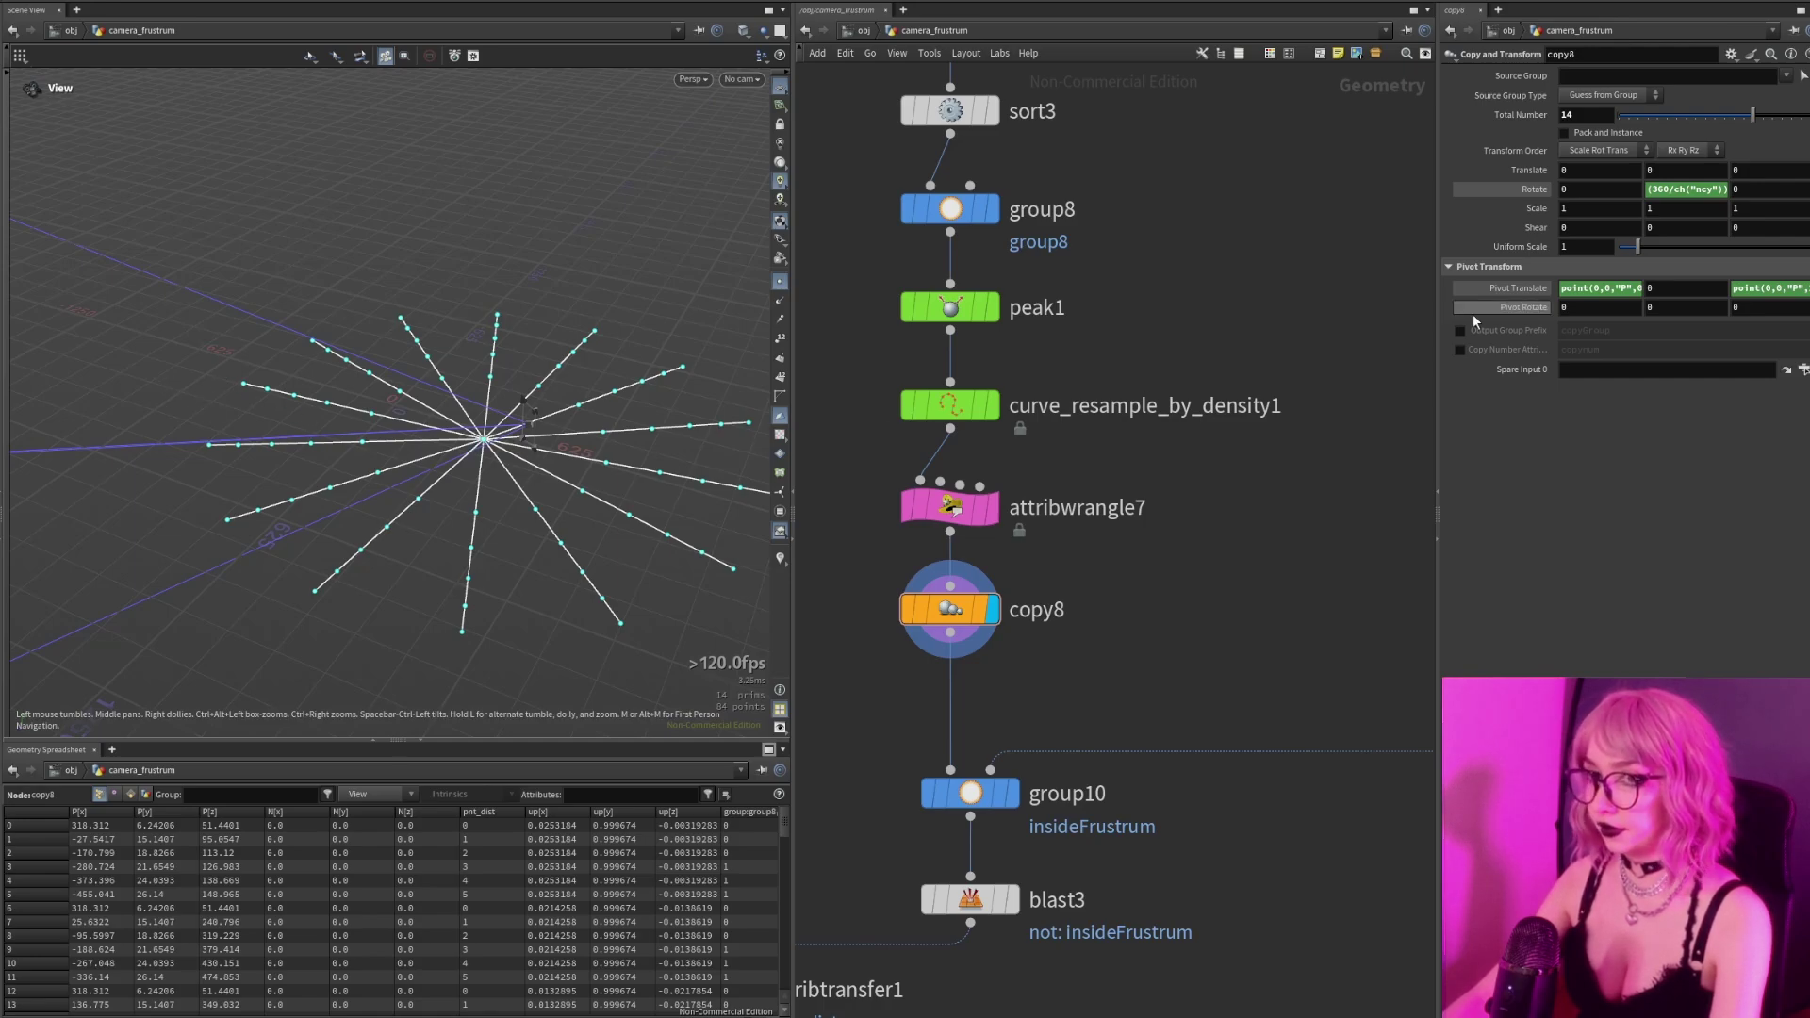
# Try removing the Pivot Translate expressions on copy8 and resetting the pivot to 0, and undo the changes.
pyautogui.click(1555, 289)
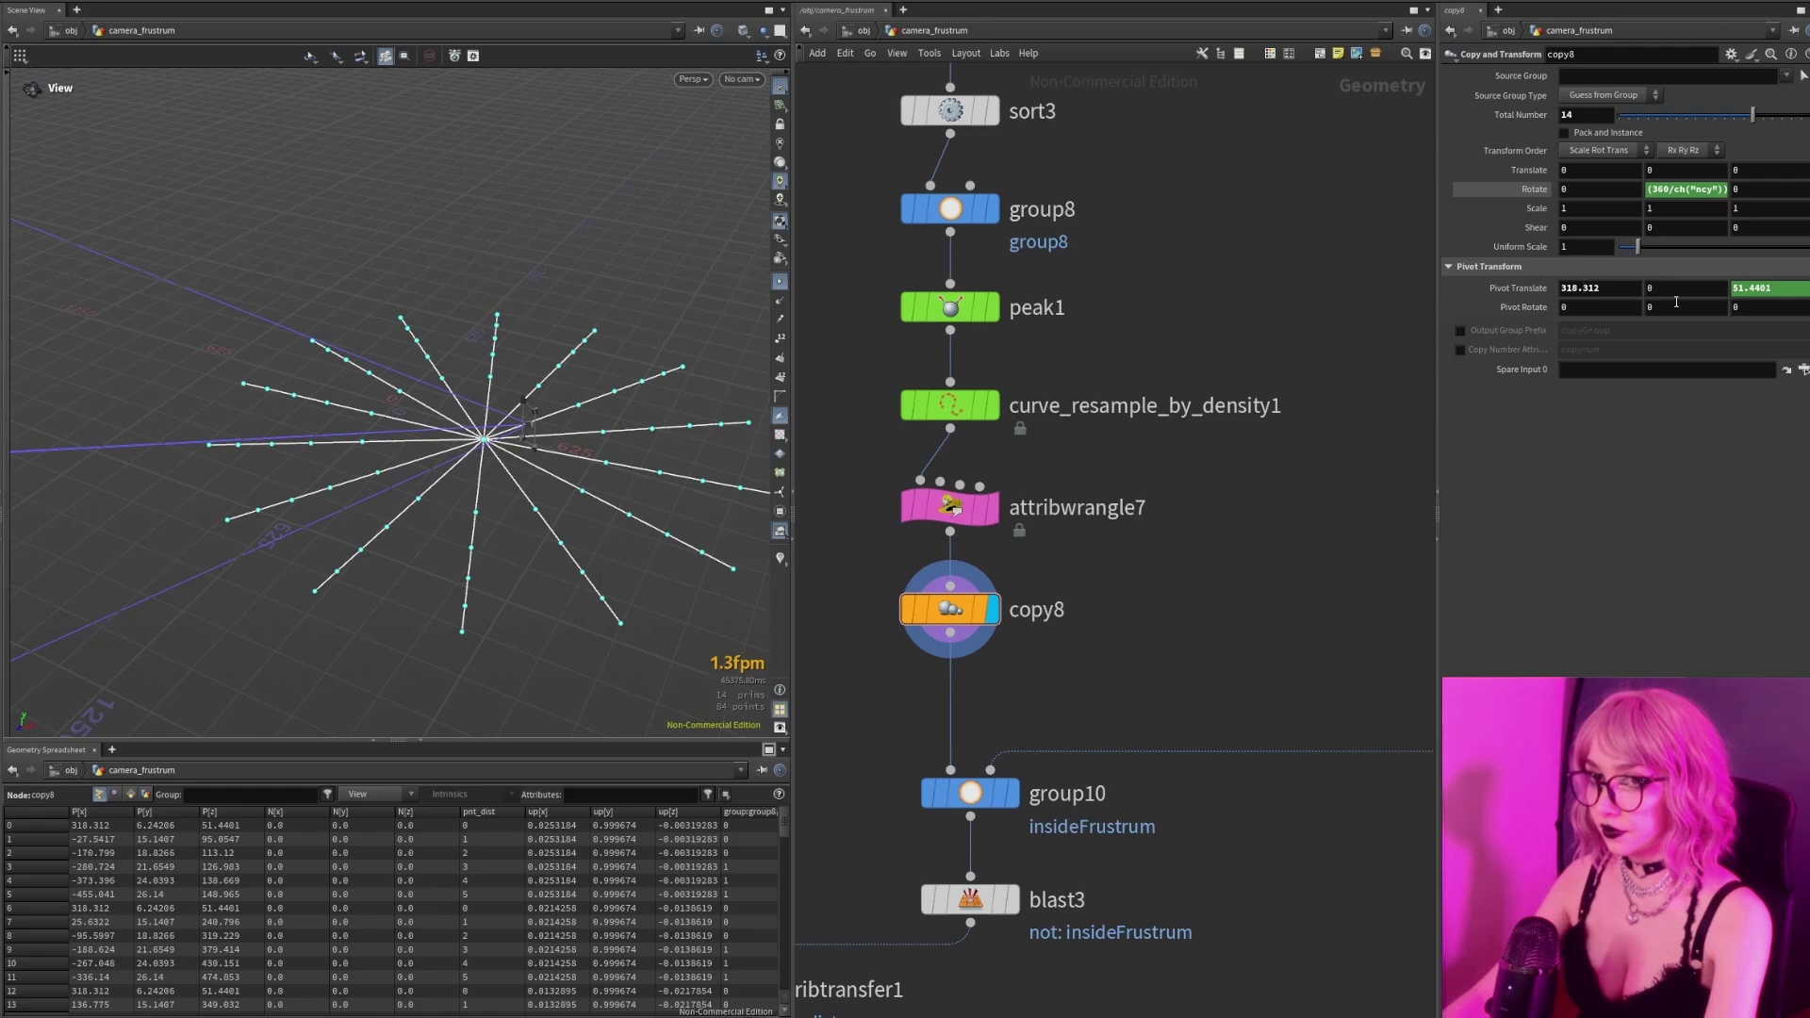
pyautogui.keyDown('ctrl'); pyautogui.keyDown('shift'); pyautogui.click(1749, 292); pyautogui.keyUp('shift'); pyautogui.keyUp('ctrl')
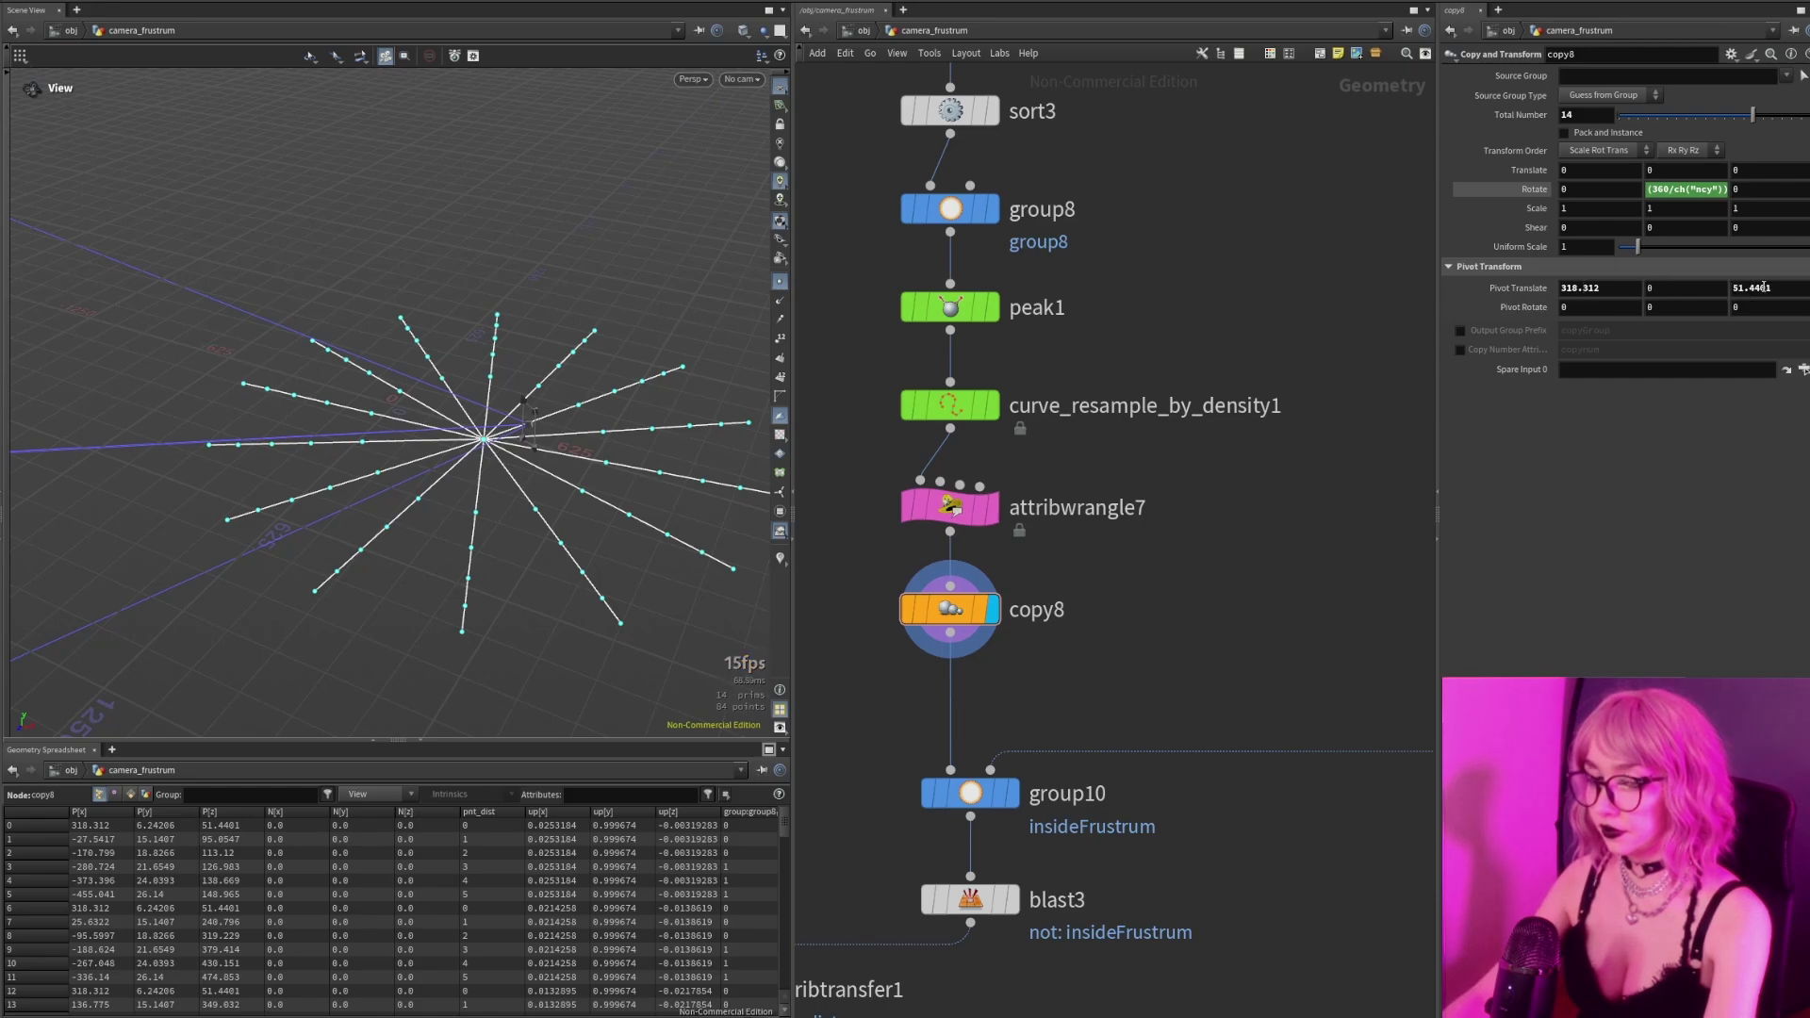
pyautogui.keyDown('ctrl'); pyautogui.middleClick(1763, 288); pyautogui.keyUp('ctrl')
pyautogui.keyDown('ctrl'); pyautogui.middleClick(1601, 289); pyautogui.keyUp('ctrl')
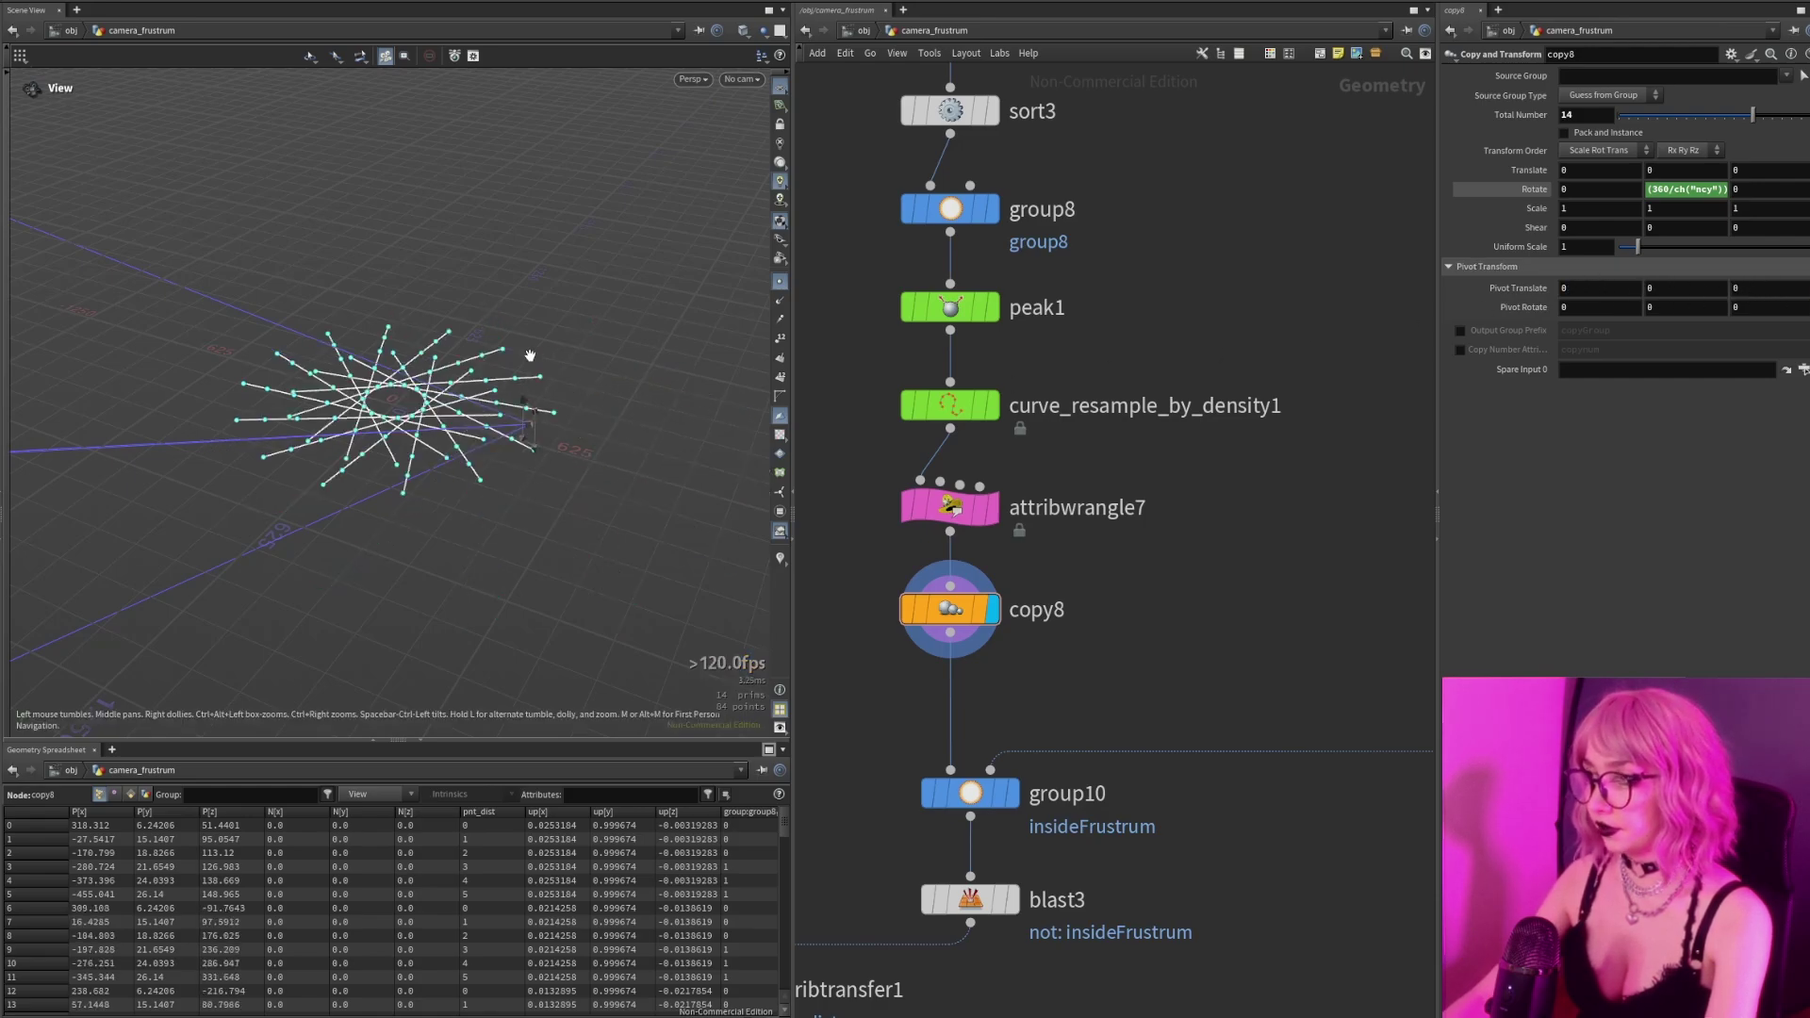
pyautogui.hotkey('ctrl', 'z')
pyautogui.hotkey('ctrl', 'z')
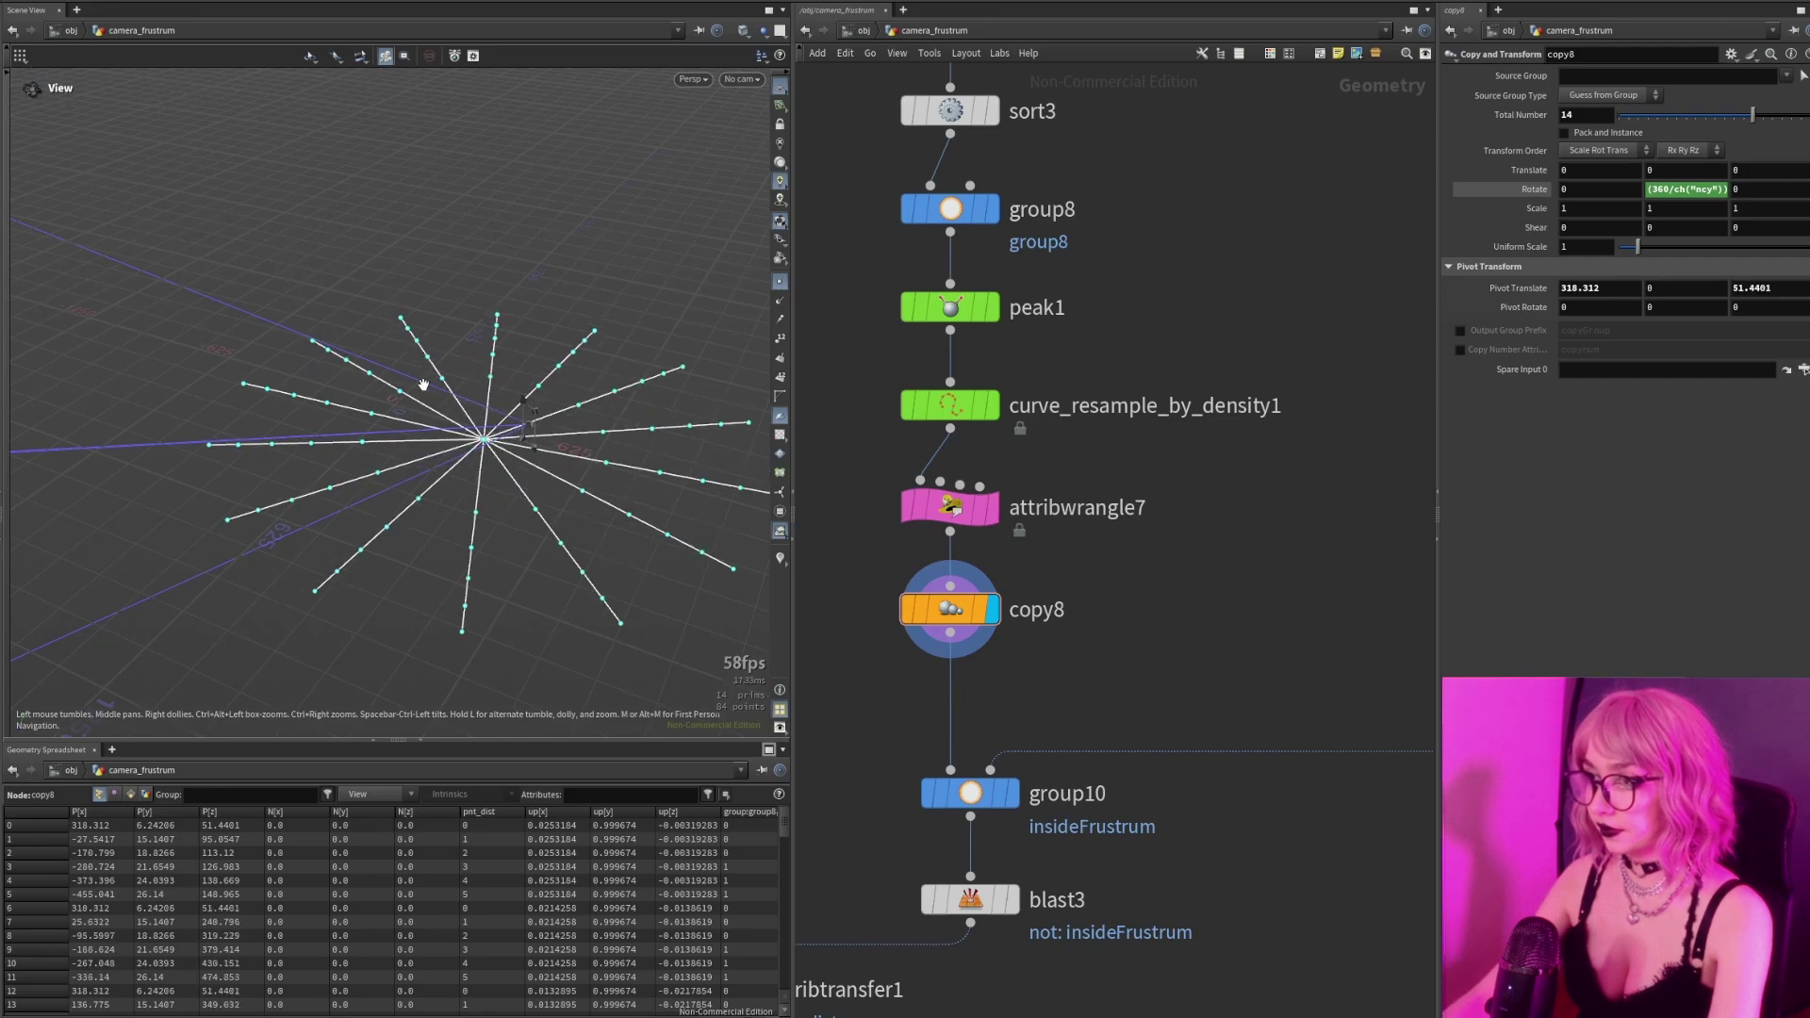
pyautogui.click(1536, 290)
pyautogui.click(1553, 290)
pyautogui.hotkey('ctrl', 'z')
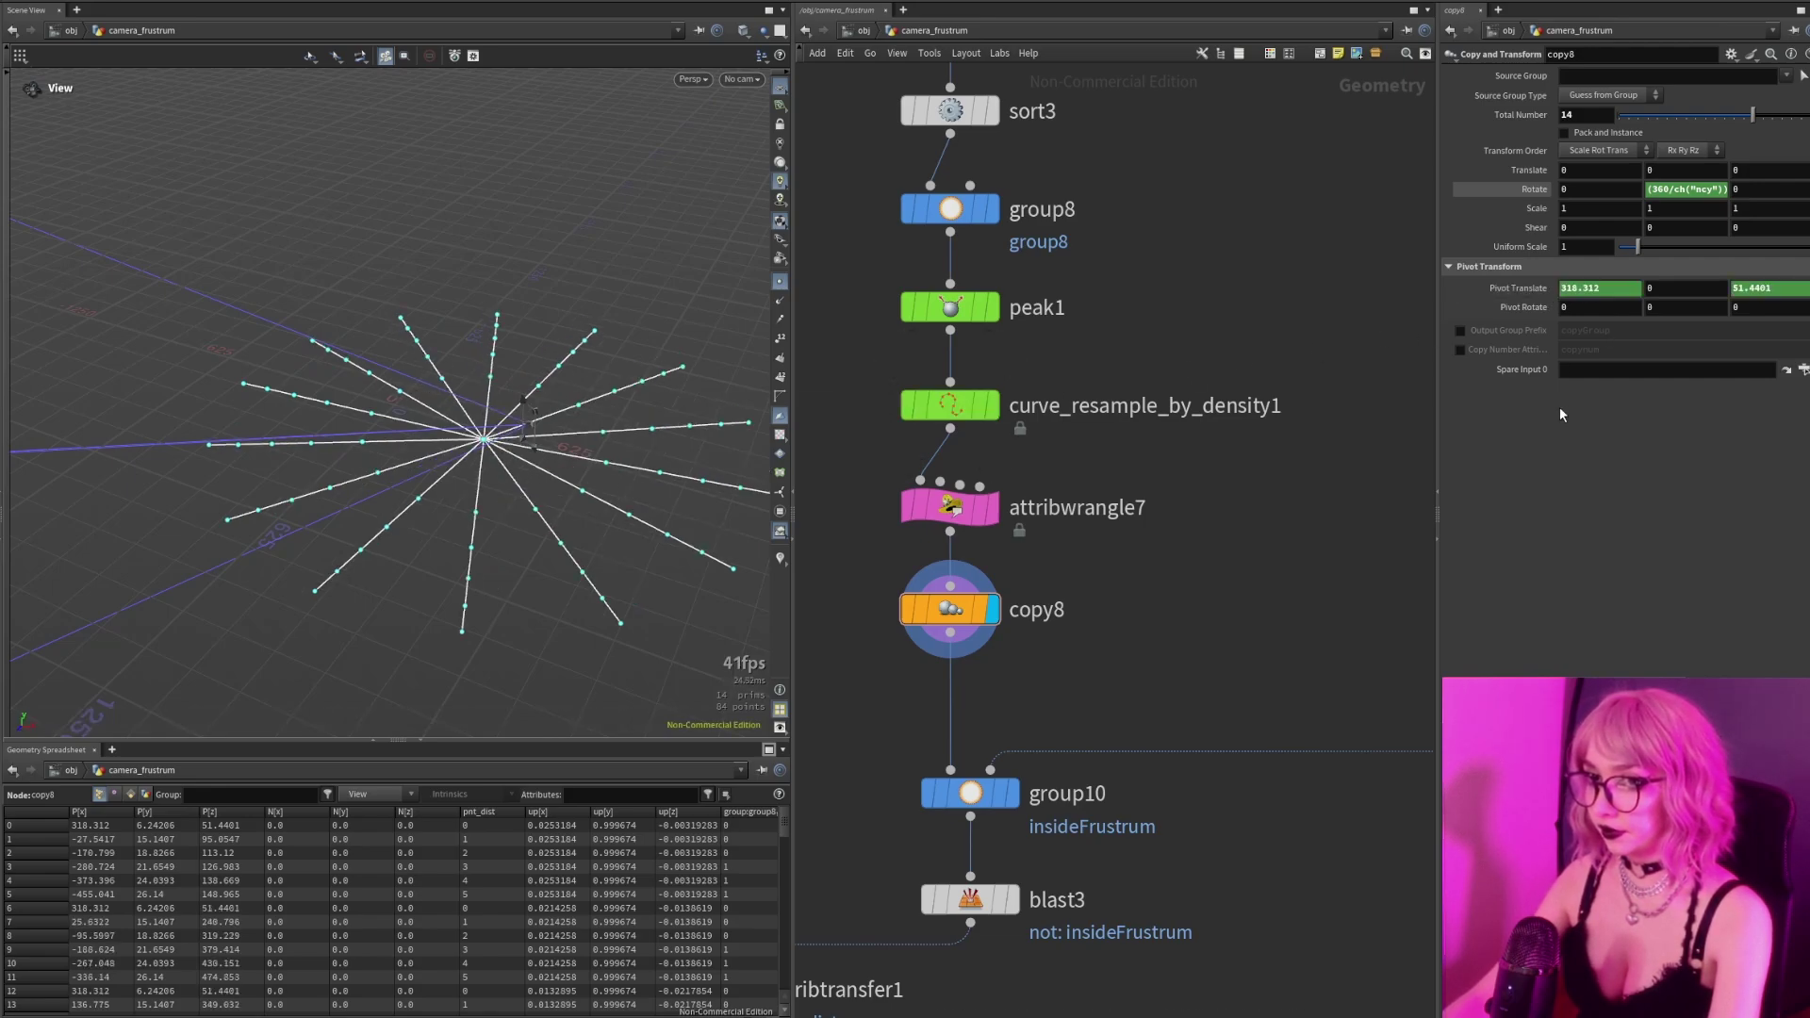
# Display group10 and blast3 to view the radial lines kept inside the camera frustum.
pyautogui.scroll(-4, 1137, 575)
pyautogui.scroll(-2, 1200, 772)
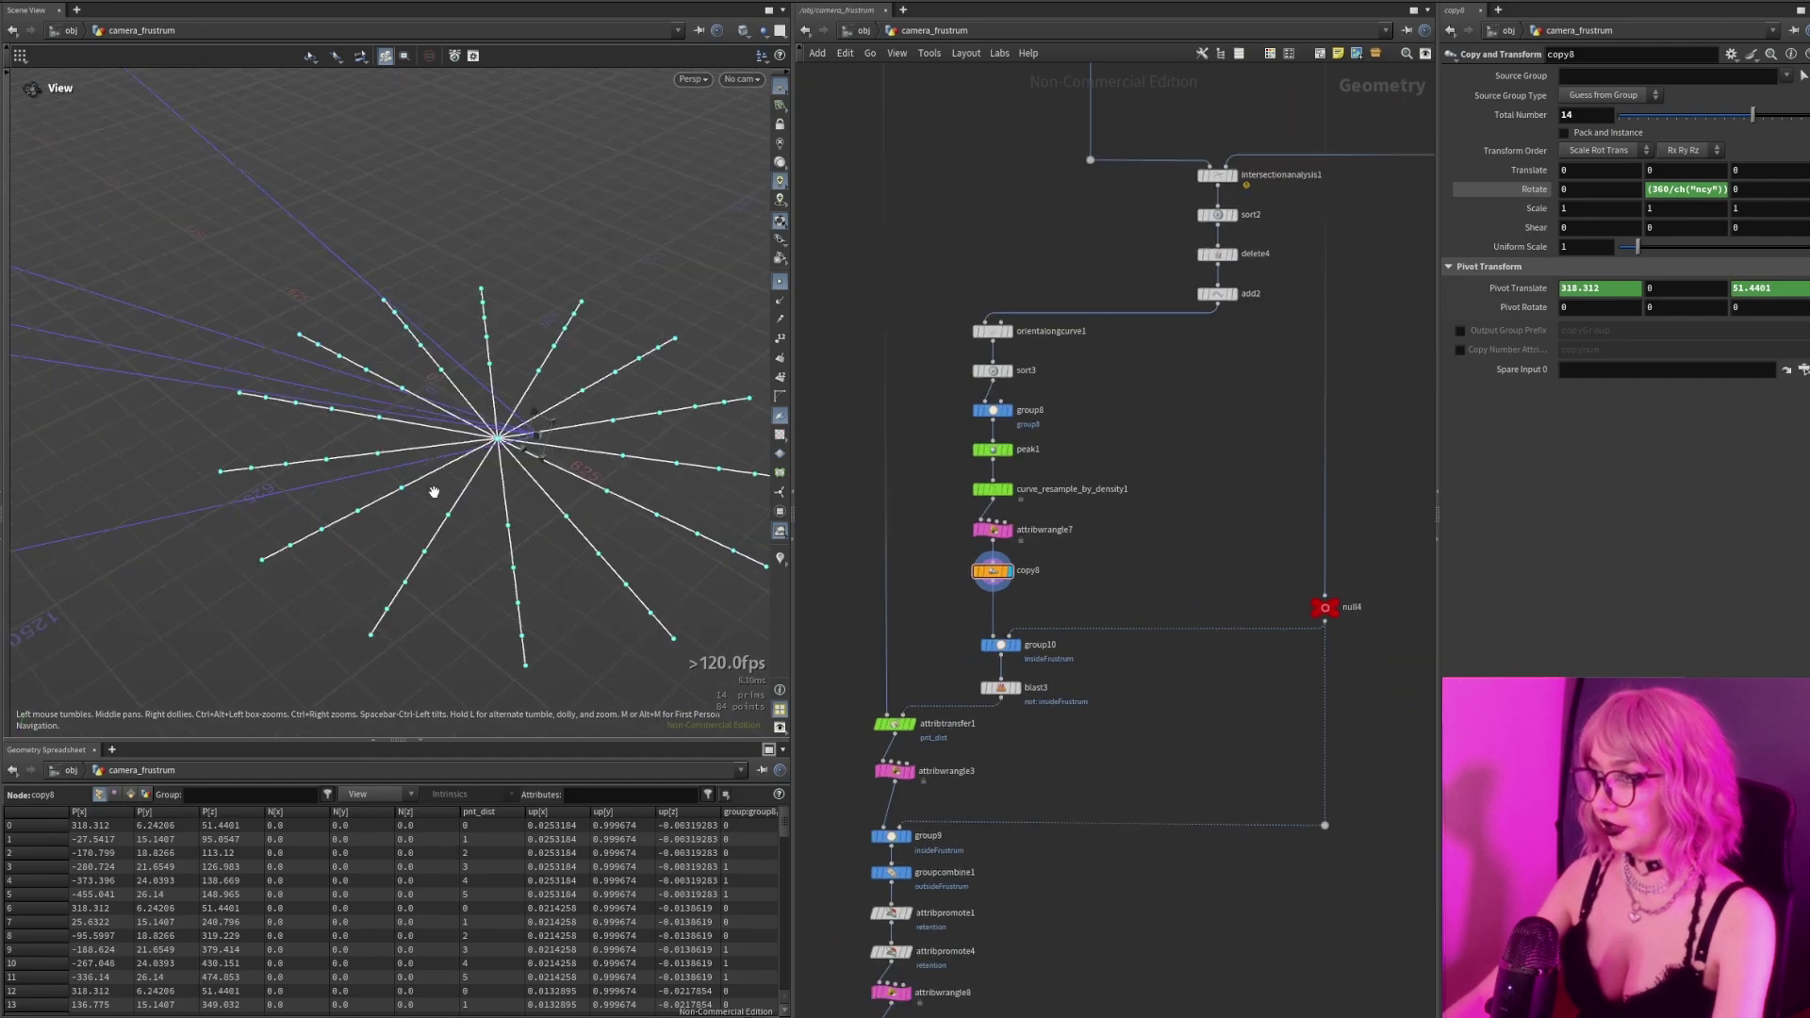
pyautogui.moveTo(413, 381); pyautogui.dragTo(330, 338)
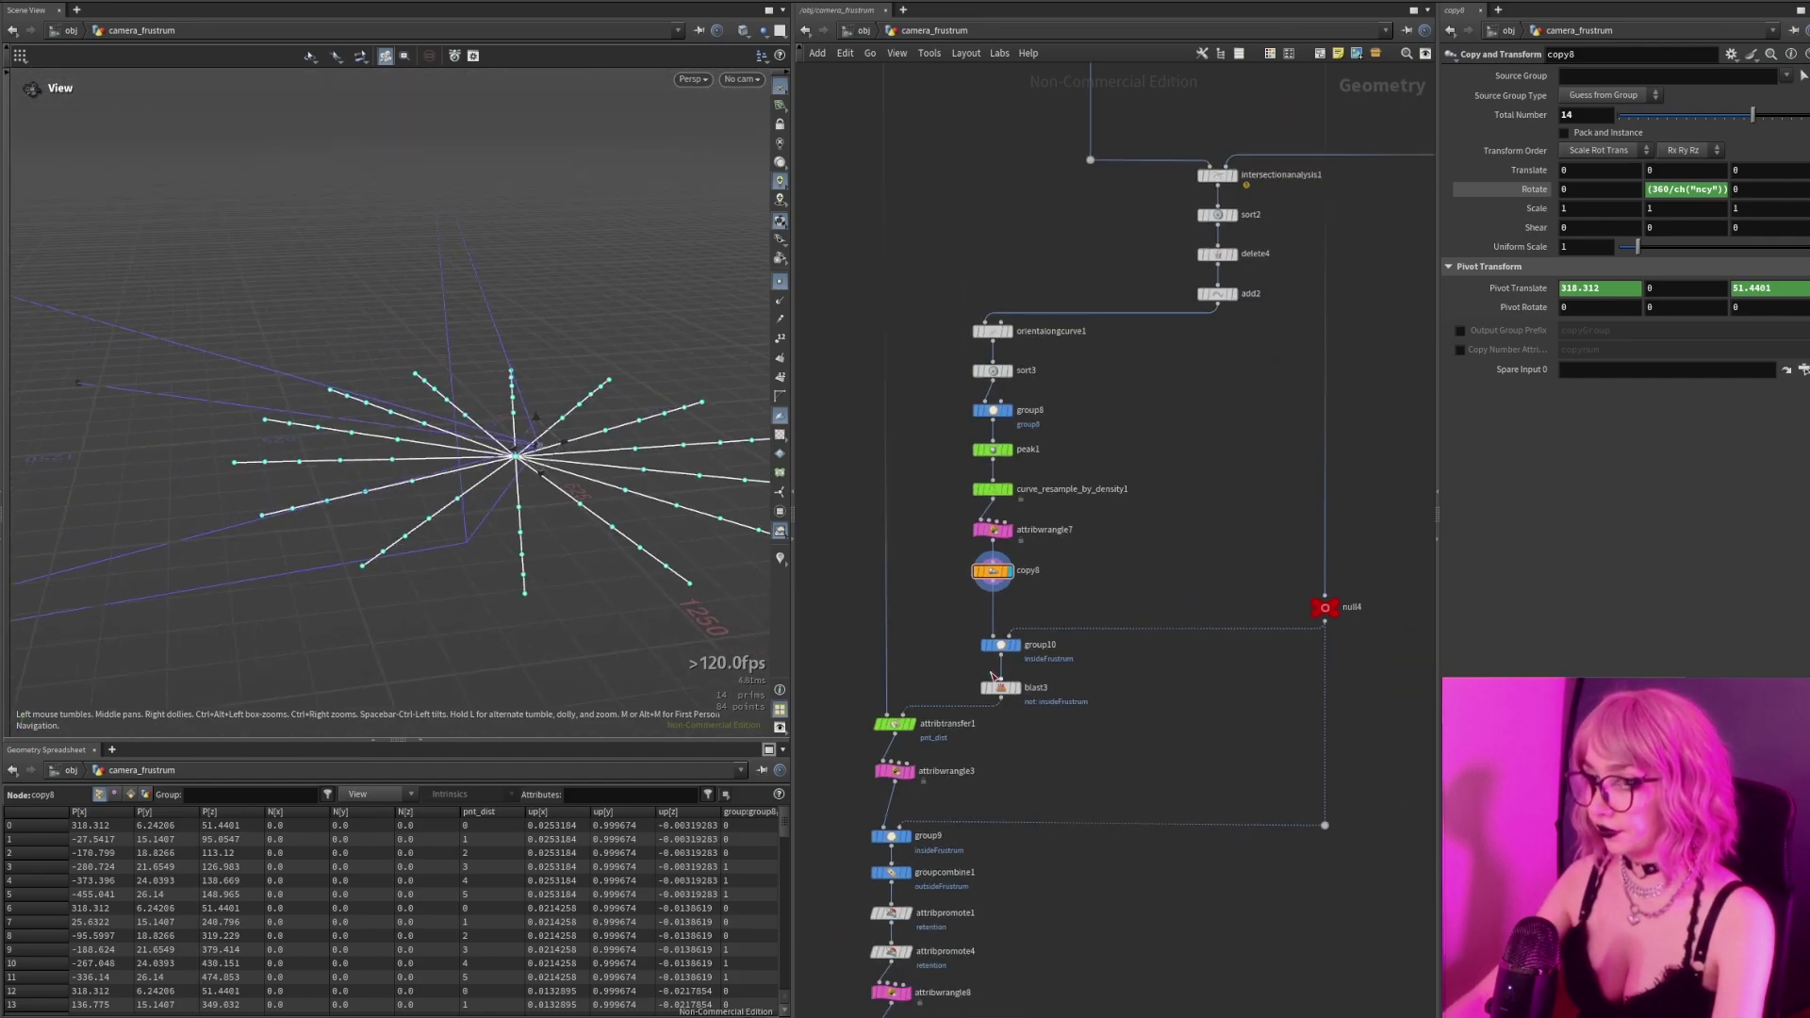
pyautogui.scroll(3, 993, 676)
pyautogui.click(1016, 635)
pyautogui.moveTo(541, 467)
pyautogui.mouseDown()
pyautogui.moveTo(461, 421)
pyautogui.moveTo(528, 481)
pyautogui.mouseUp()
pyautogui.click(1016, 695)
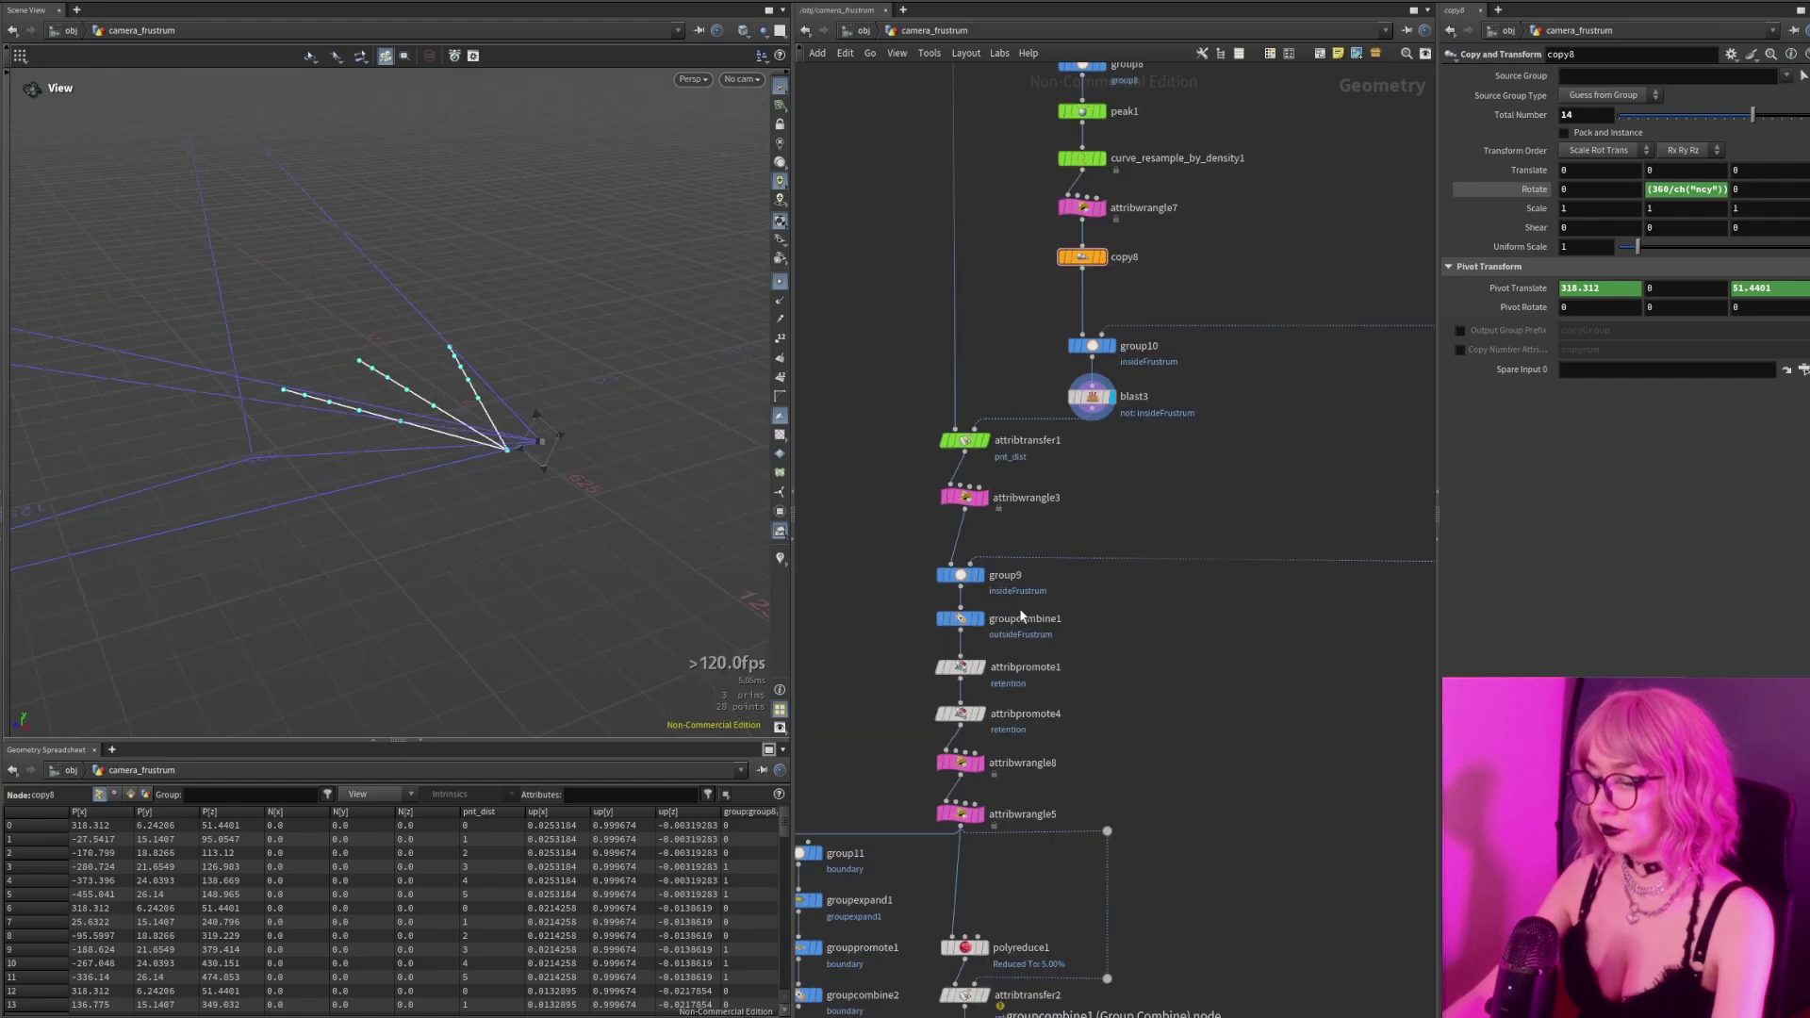
# Display group9, attribpromote1 and attribwrangle8 in turn, and show the code of attribwrangle8.
pyautogui.click(978, 575)
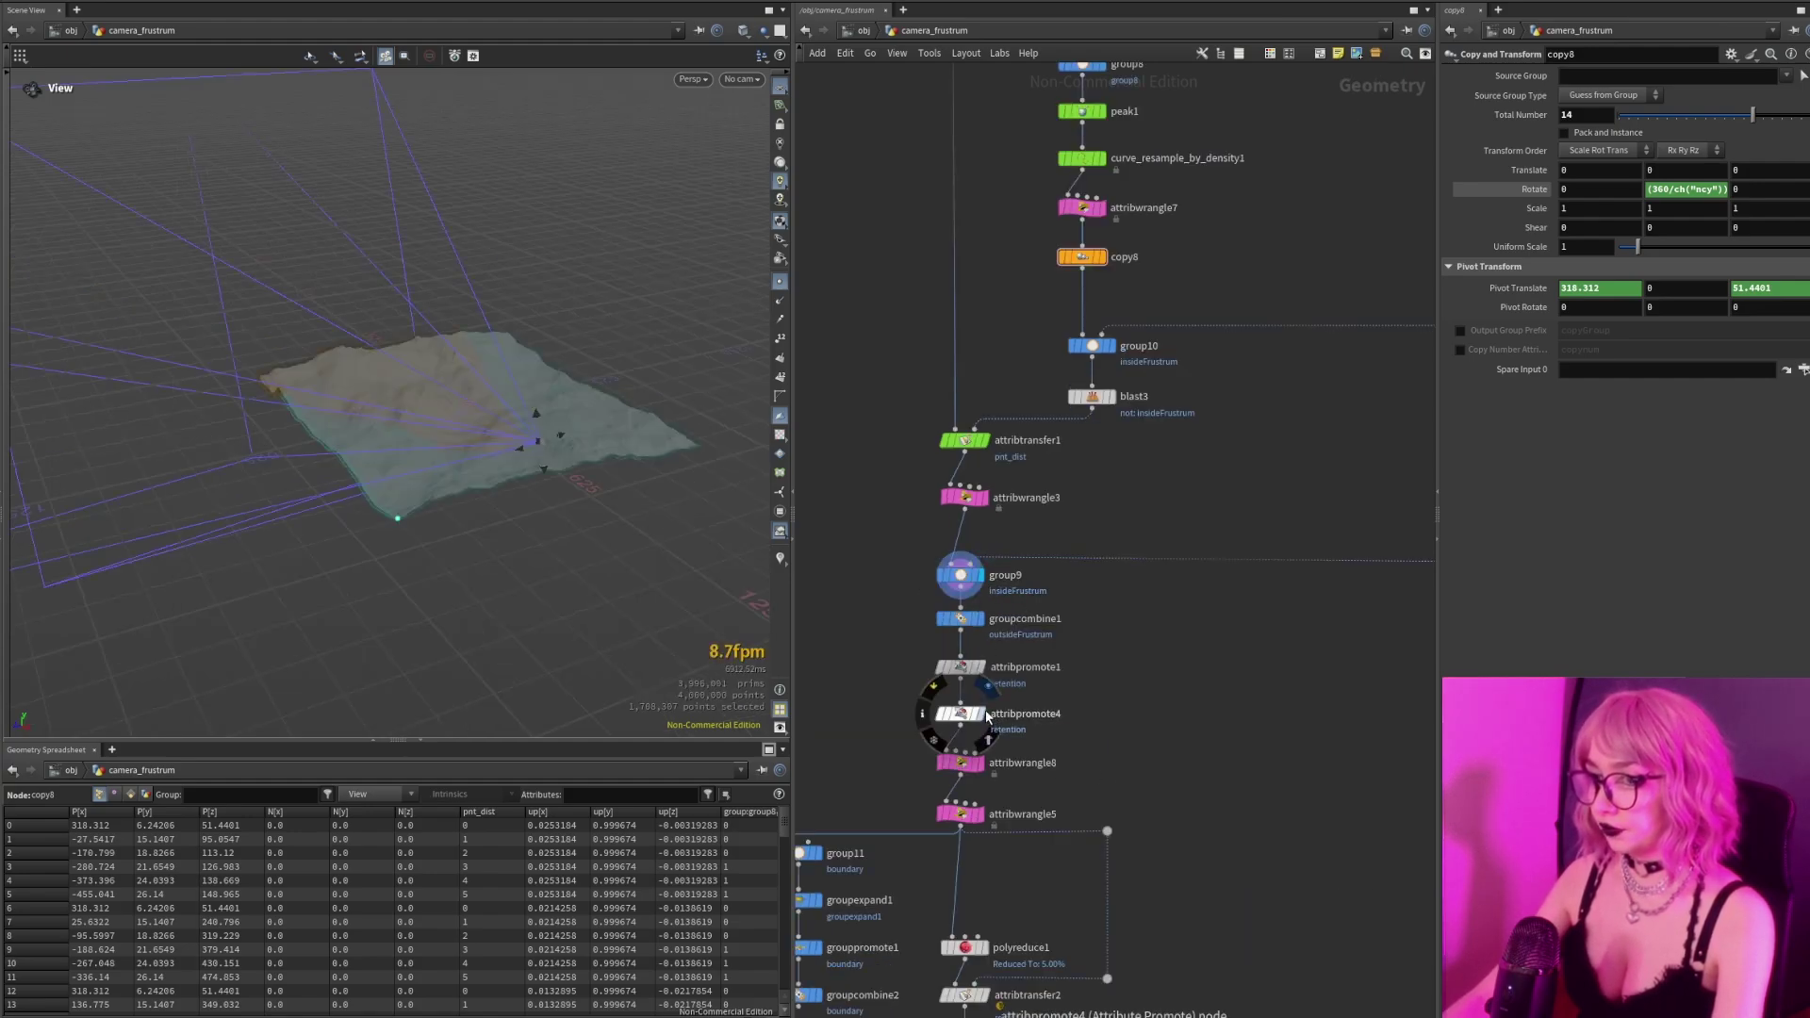
pyautogui.click(978, 666)
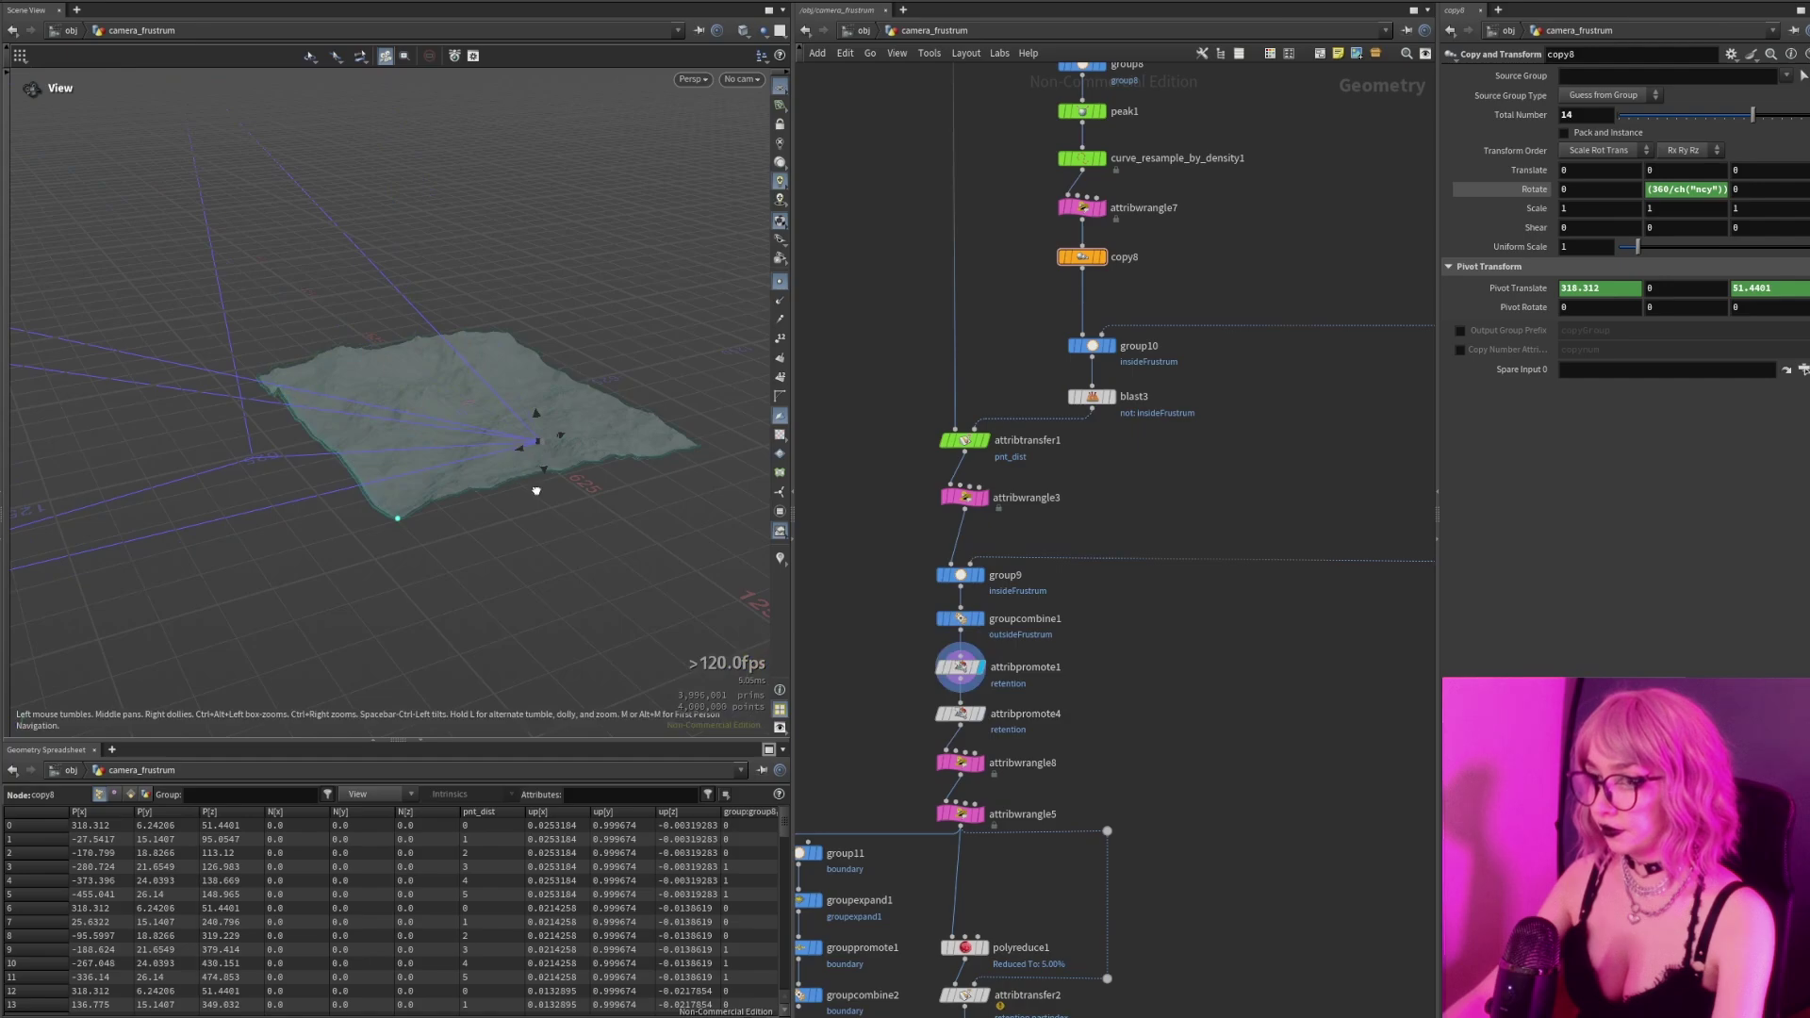
pyautogui.click(962, 763)
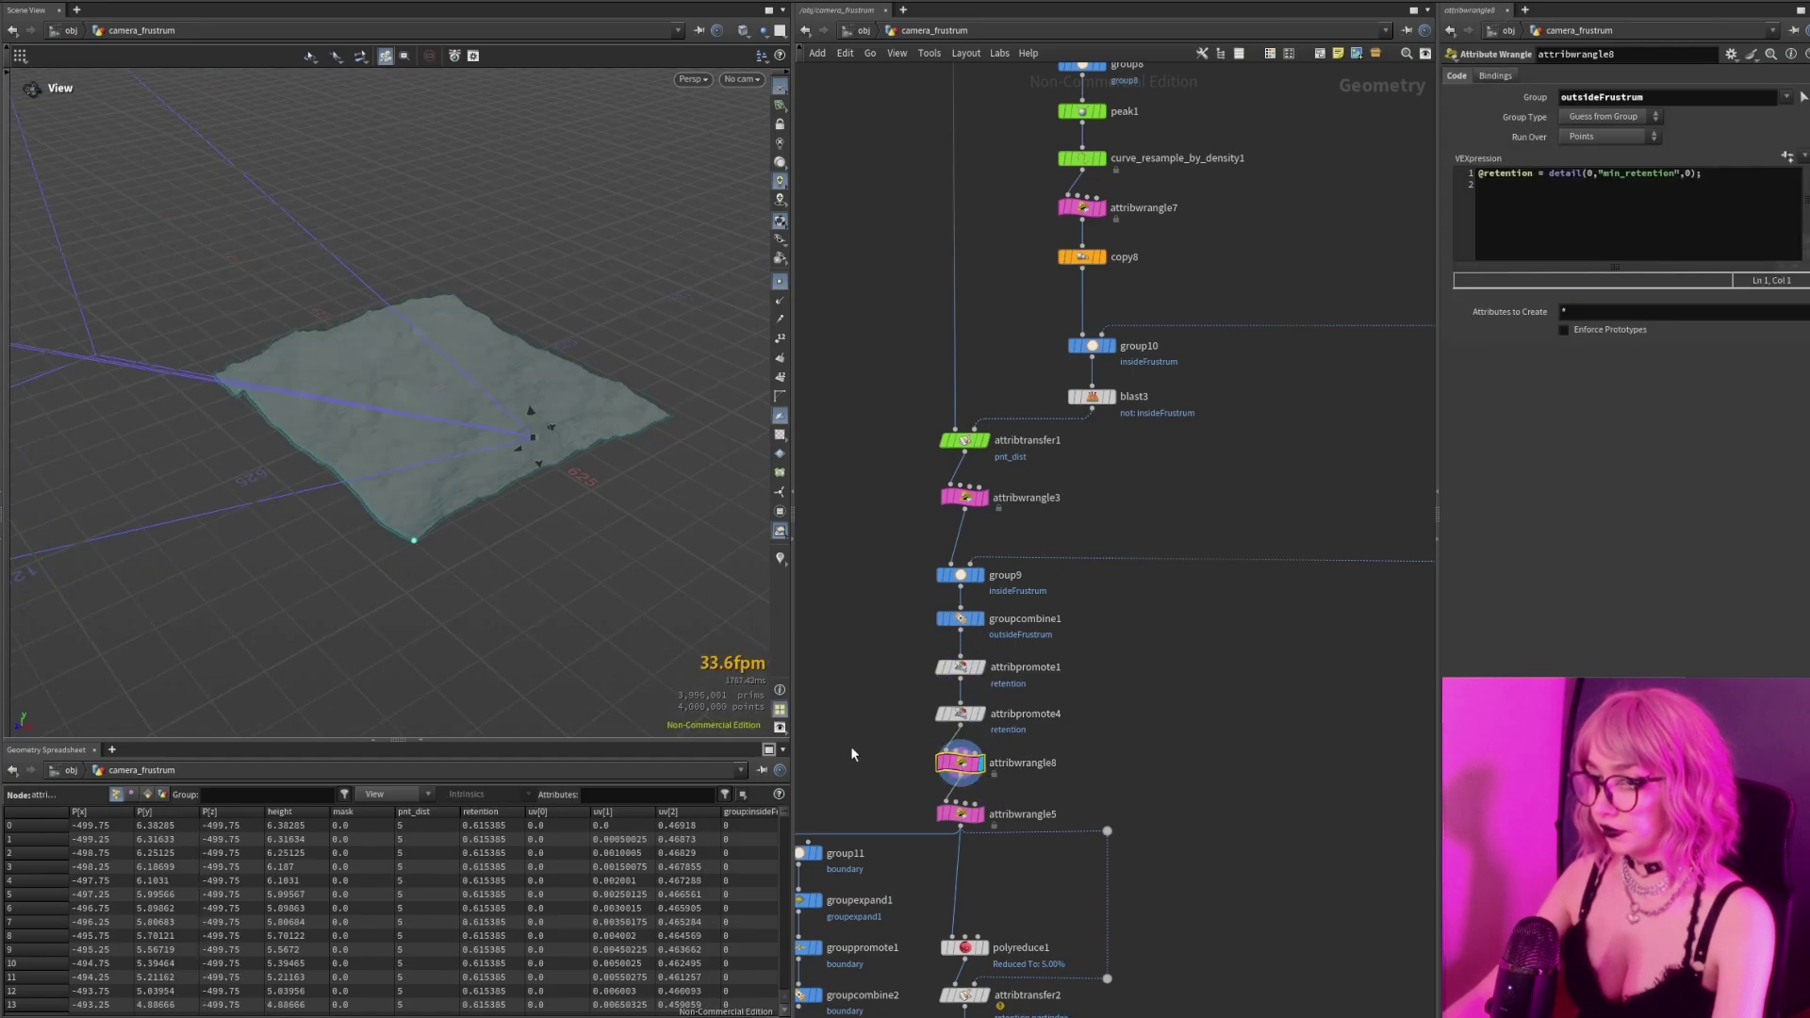
# Turn on the retention visualizer in the viewport and inspect the coloured terrain.
pyautogui.click(780, 558)
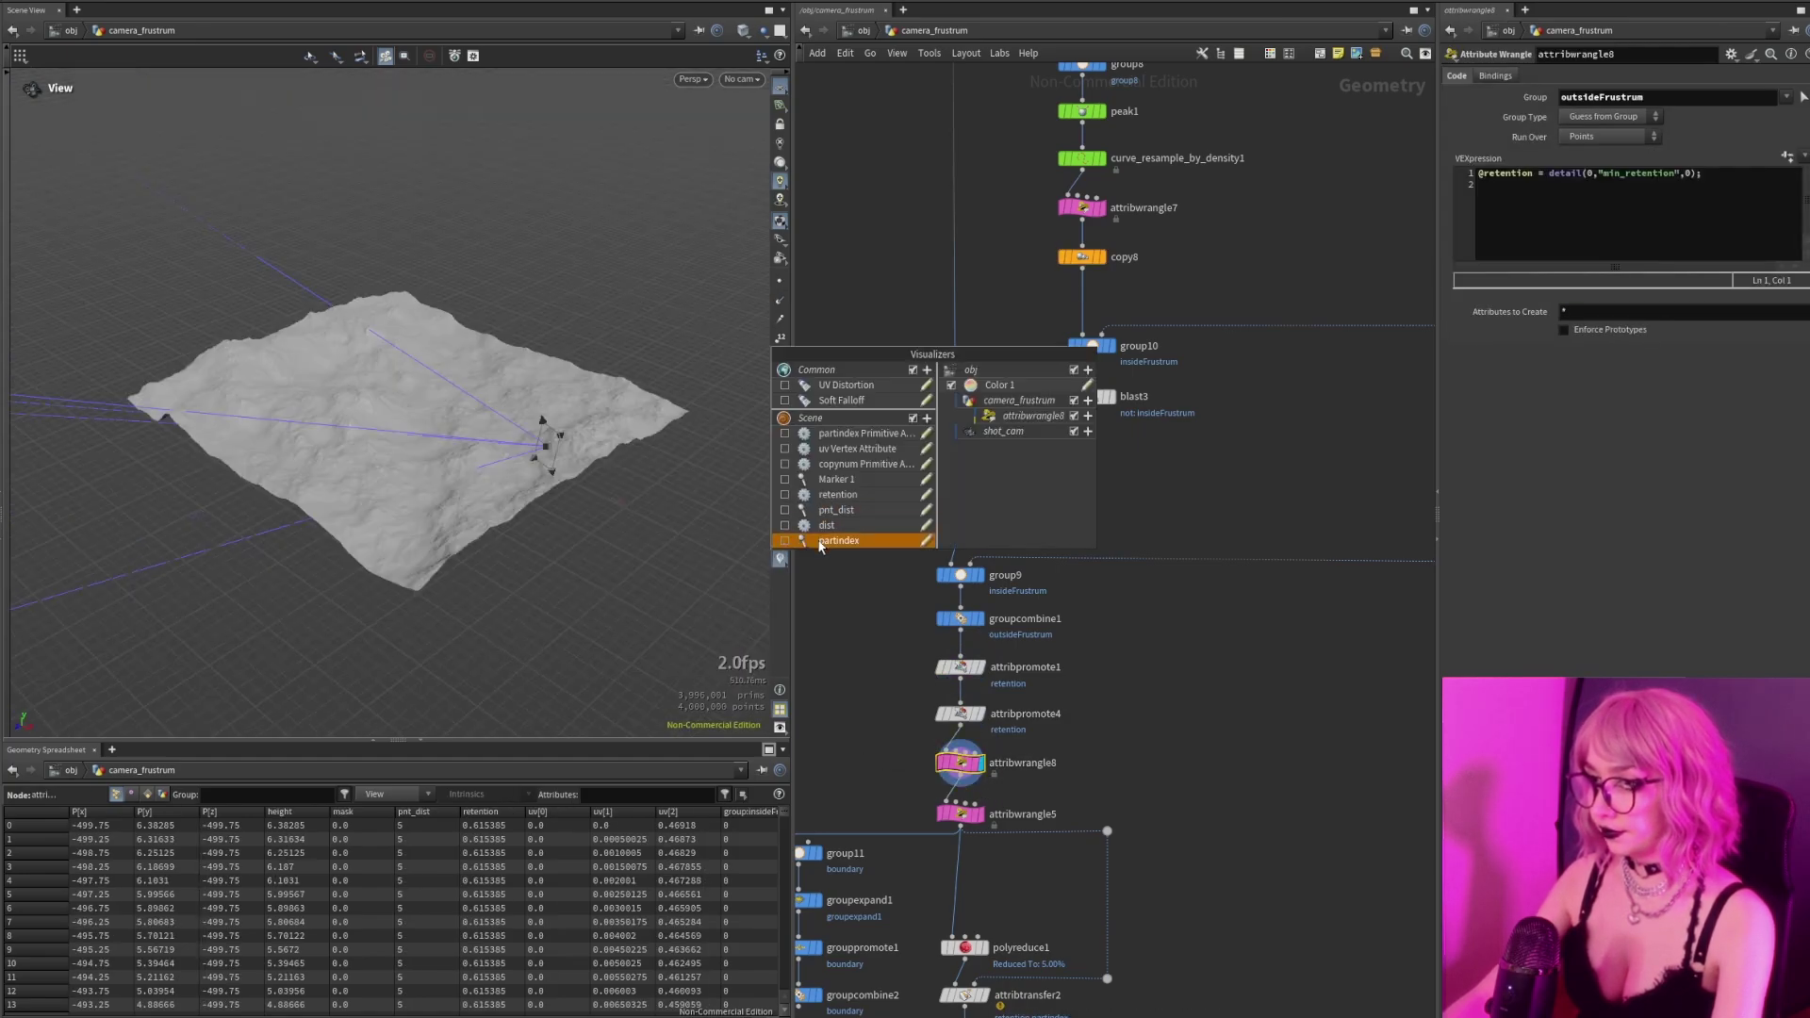
pyautogui.click(822, 496)
pyautogui.moveTo(419, 439); pyautogui.dragTo(488, 438)
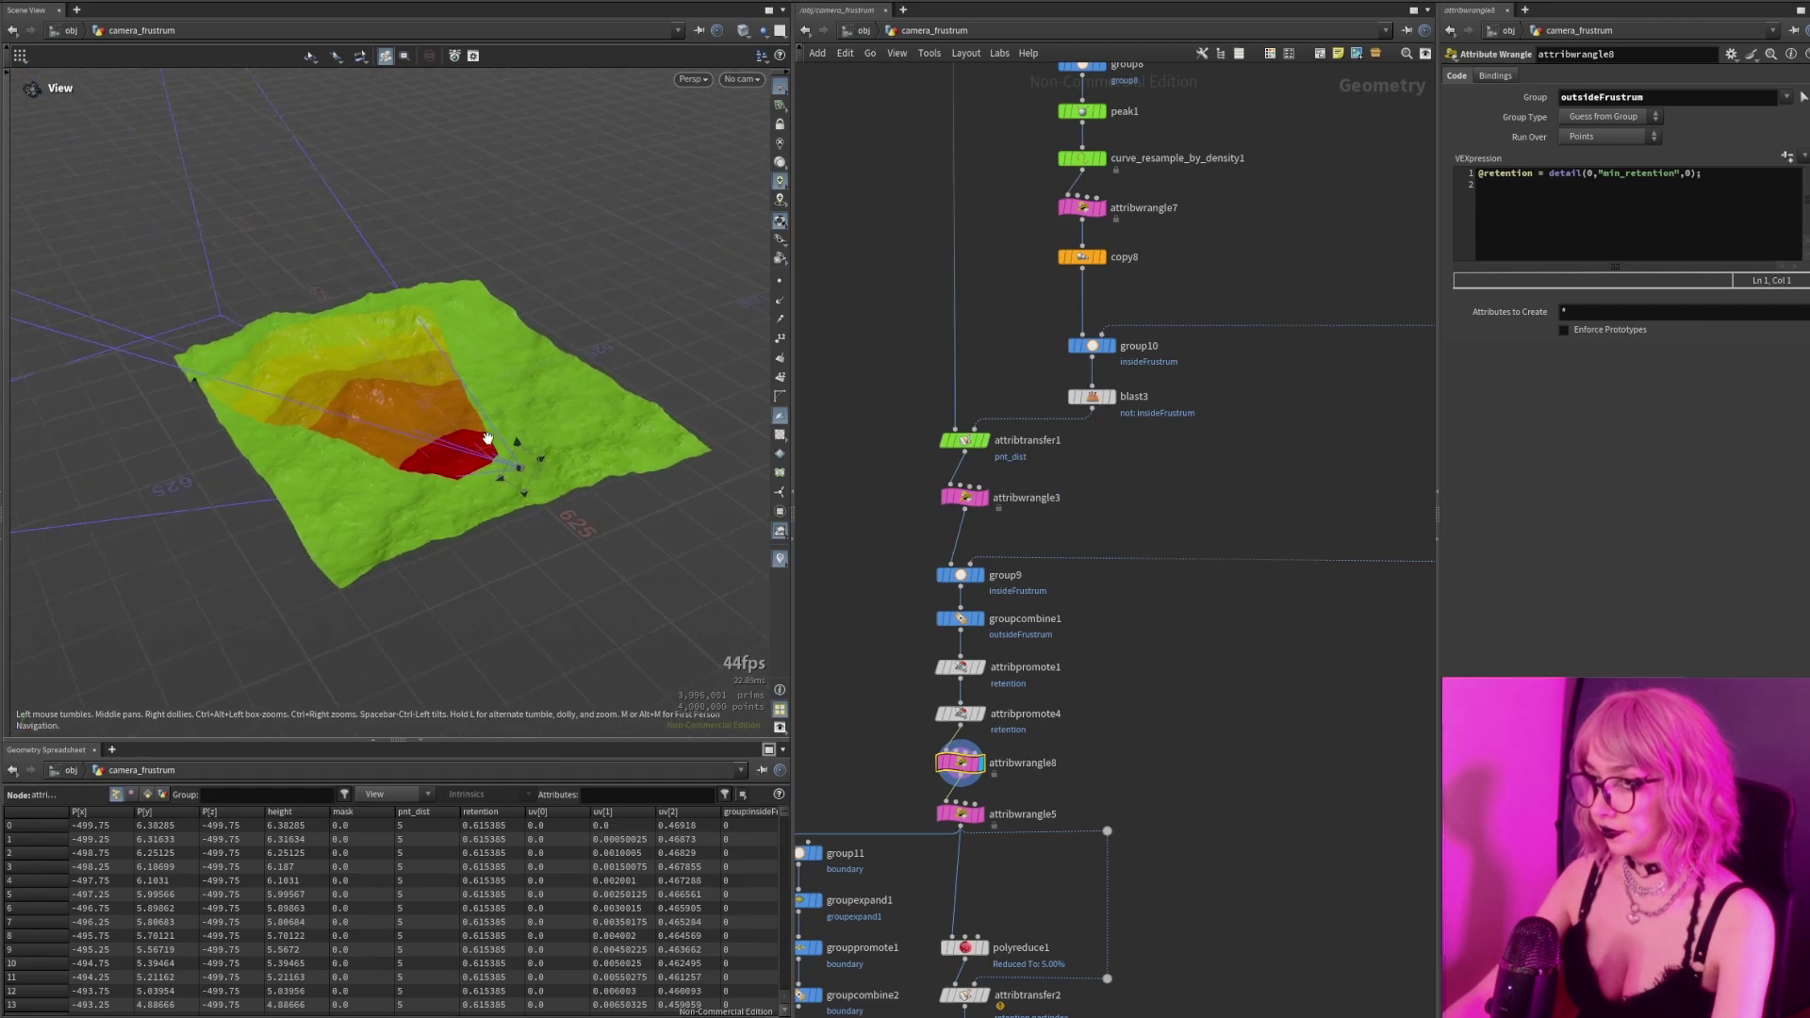
pyautogui.moveTo(447, 436); pyautogui.dragTo(540, 441, button='right')
# Display groupcombine1 and group9 to compare the outsideFrustum and insideFrustum groups on the terrain.
pyautogui.click(982, 619)
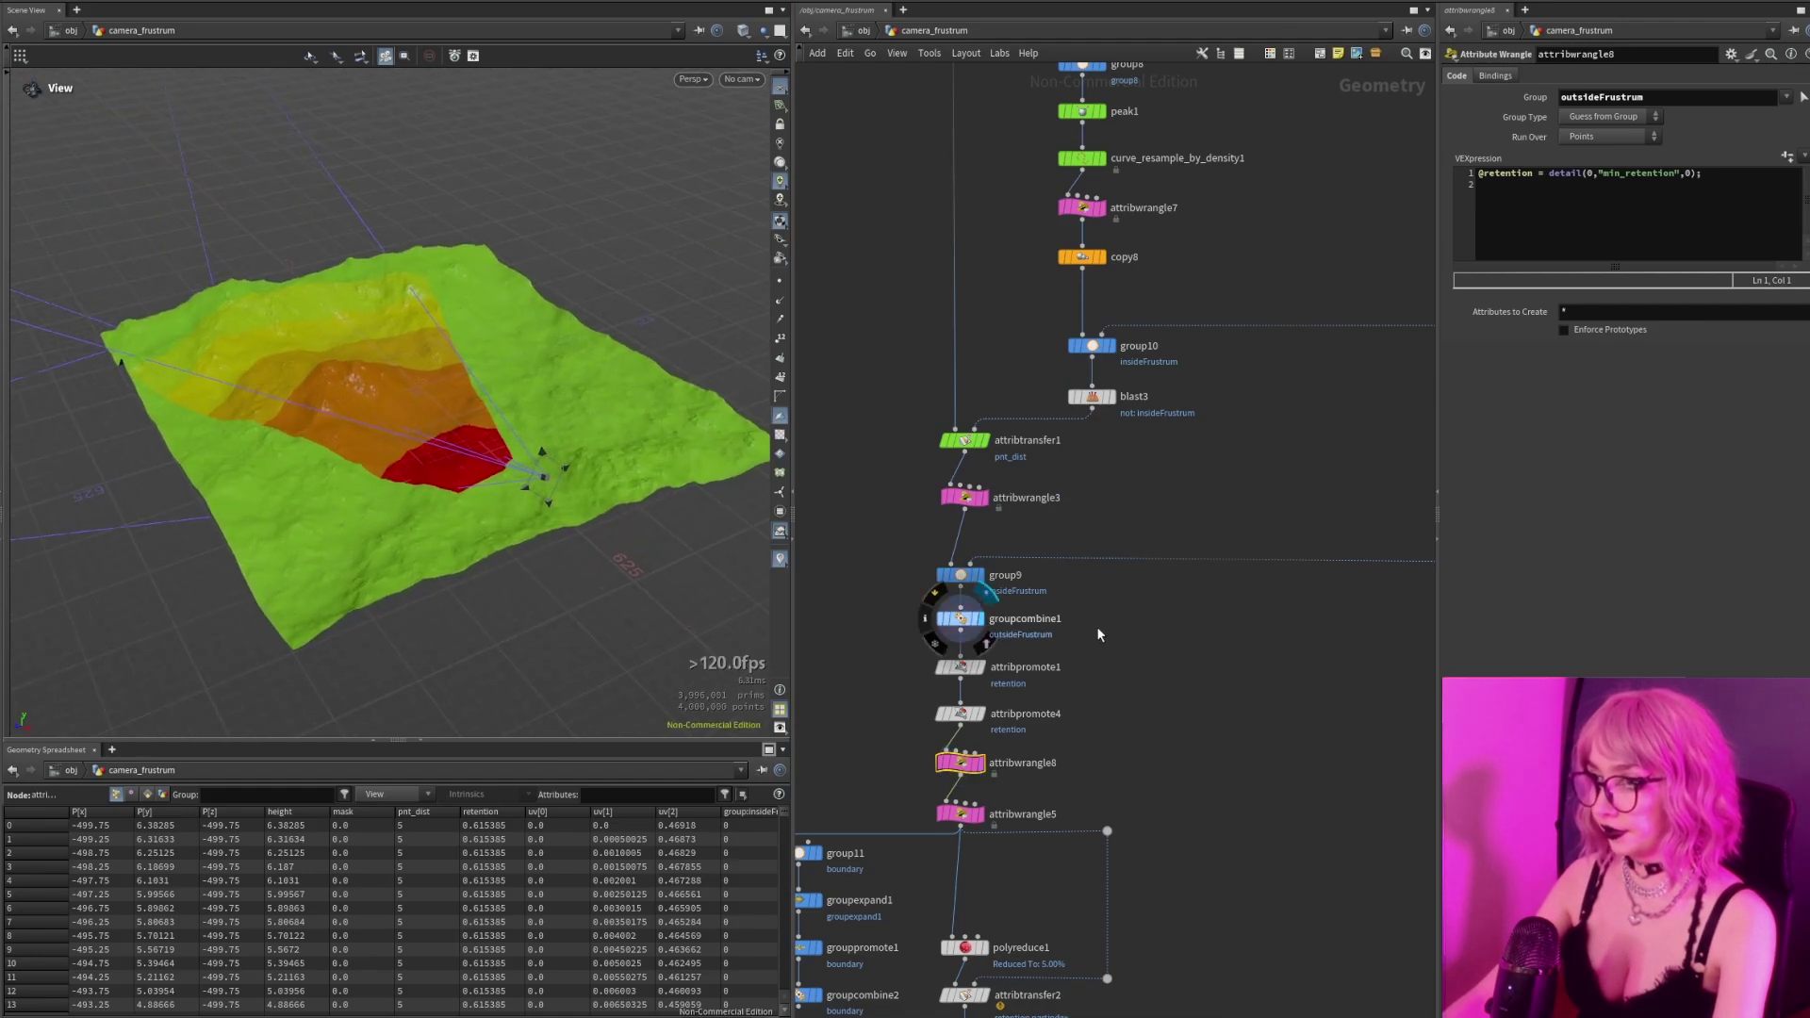
pyautogui.moveTo(439, 512); pyautogui.dragTo(444, 529)
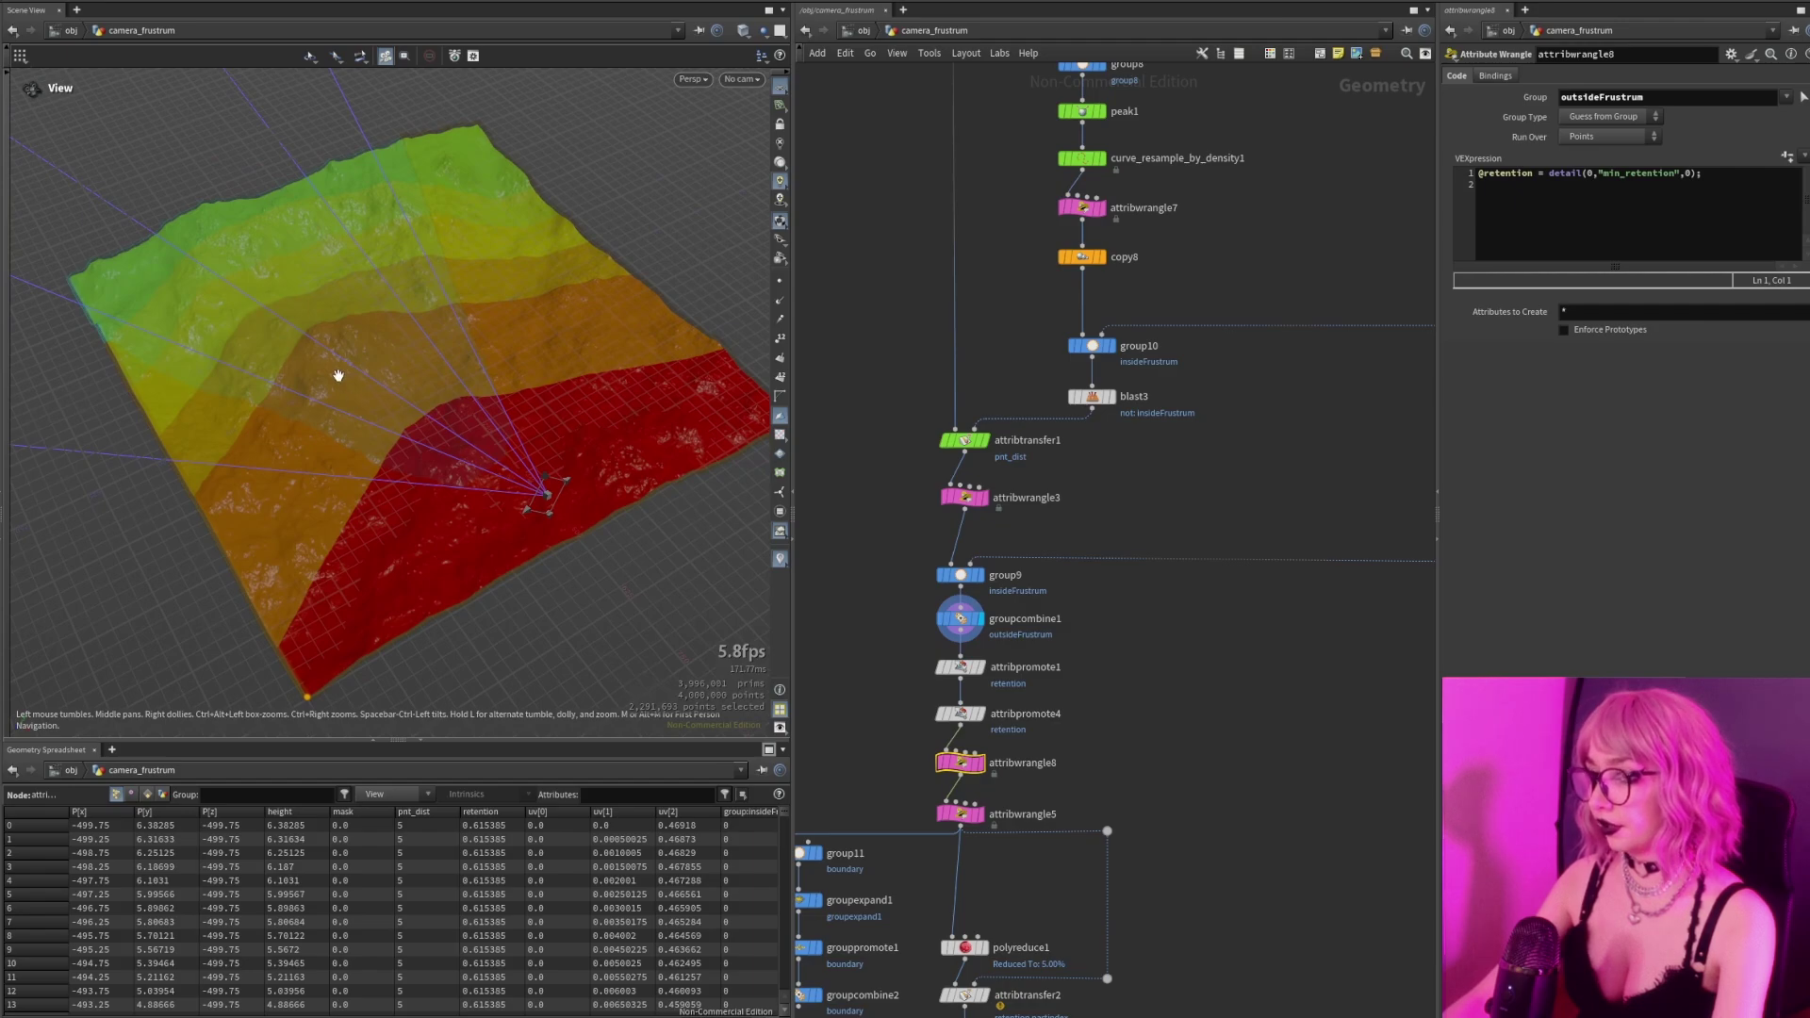
pyautogui.scroll(1, 1098, 785)
pyautogui.moveTo(1095, 781); pyautogui.dragTo(1107, 705, button='middle')
pyautogui.scroll(-1, 1020, 628)
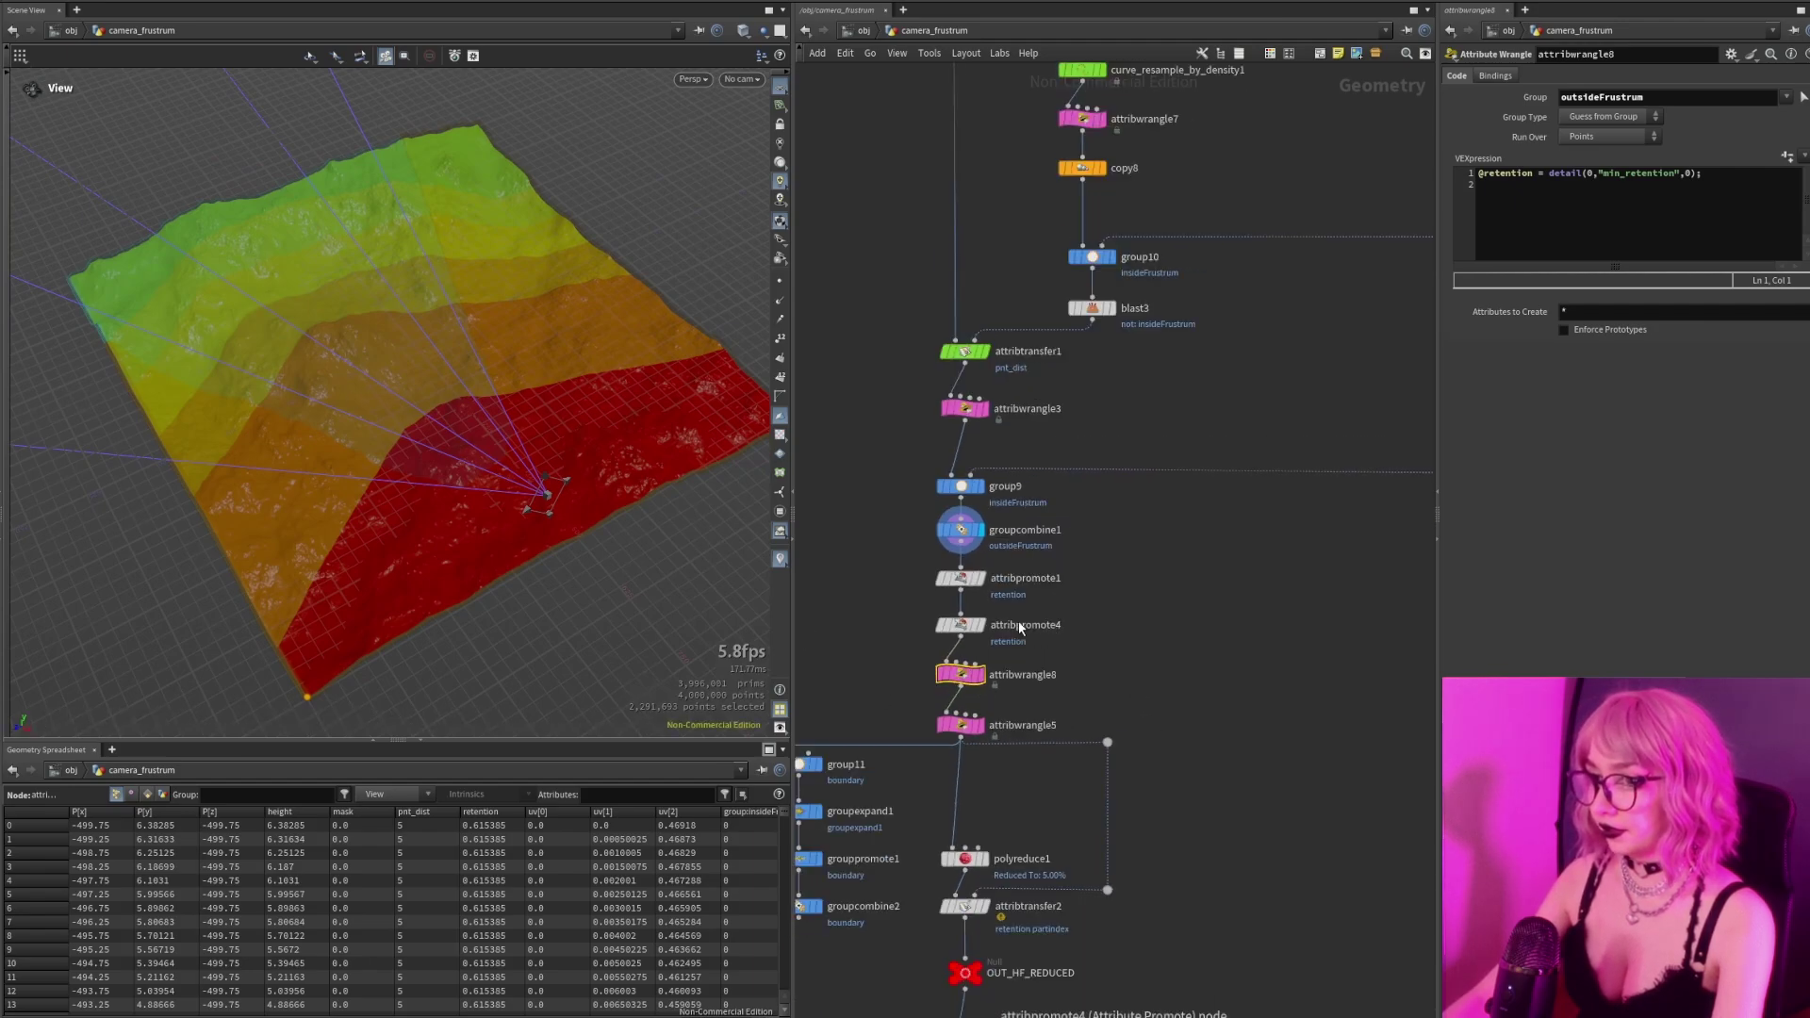
pyautogui.scroll(1, 1015, 625)
pyautogui.press('r')
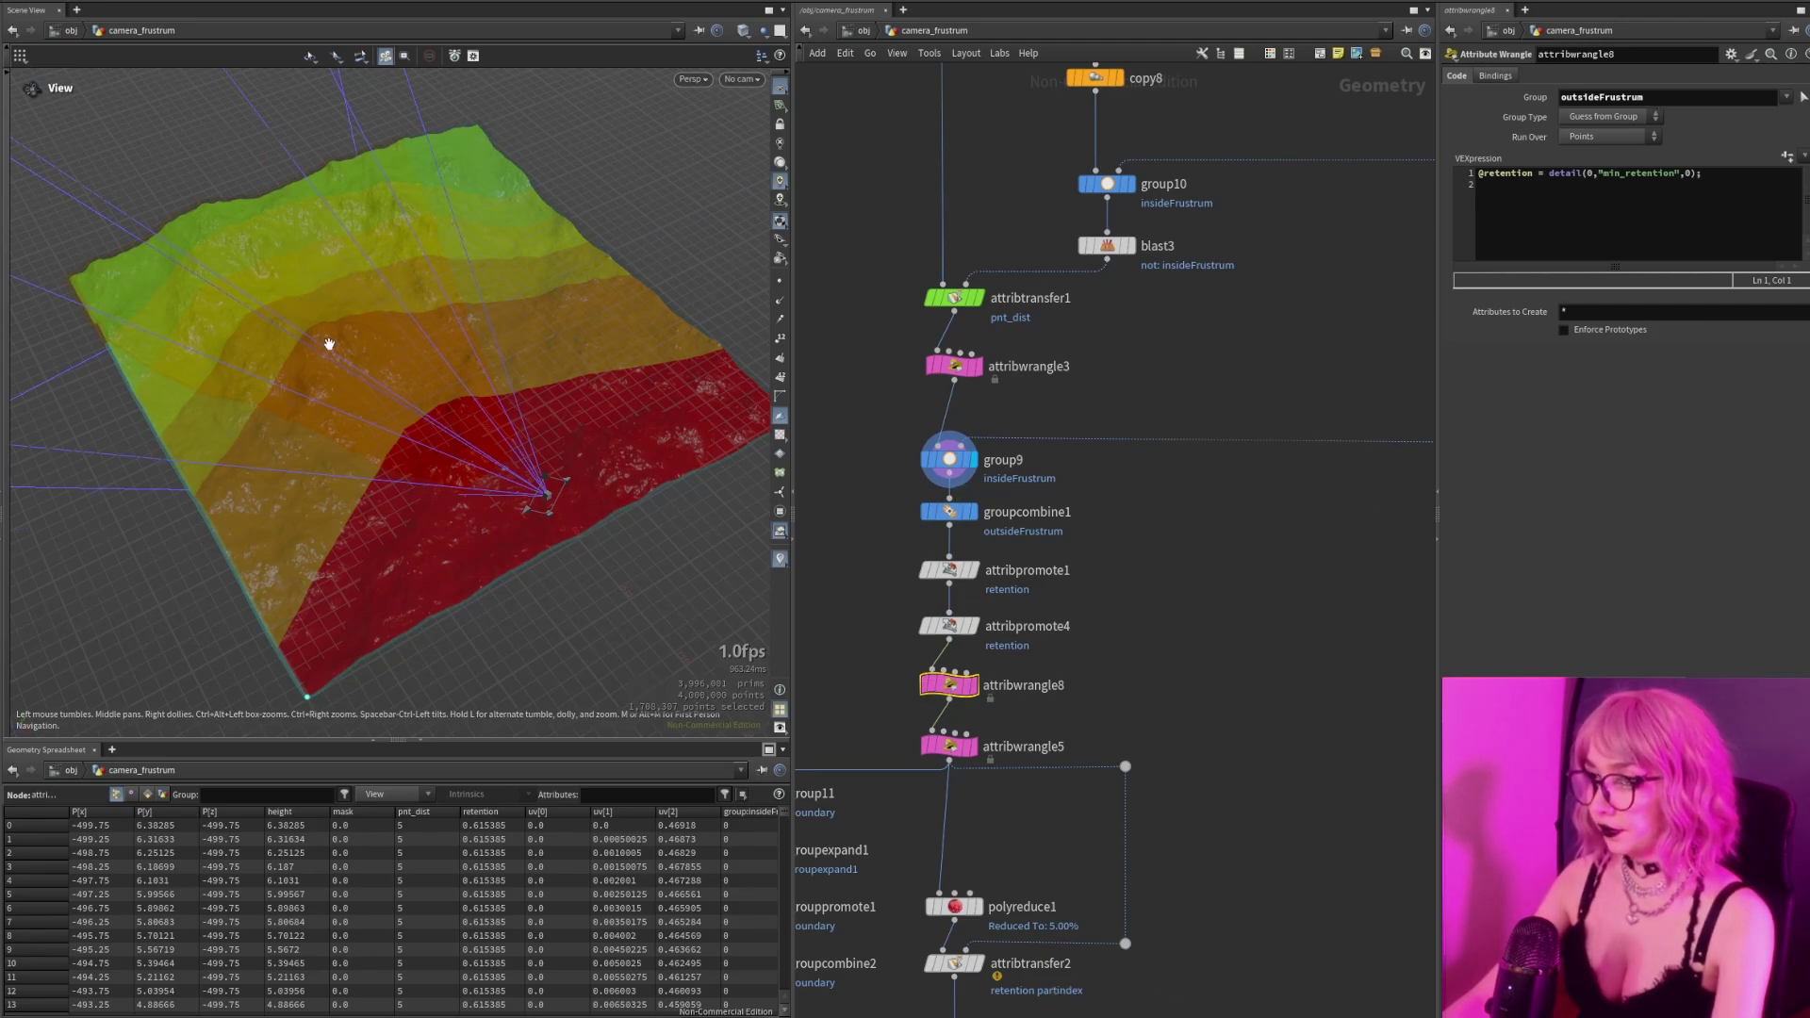
# Check the min_retention expression of attribwrangle8 and display attribwrangle5 to view the adjusted retention on the terrain.
pyautogui.click(1649, 175)
pyautogui.doubleClick(1053, 746)
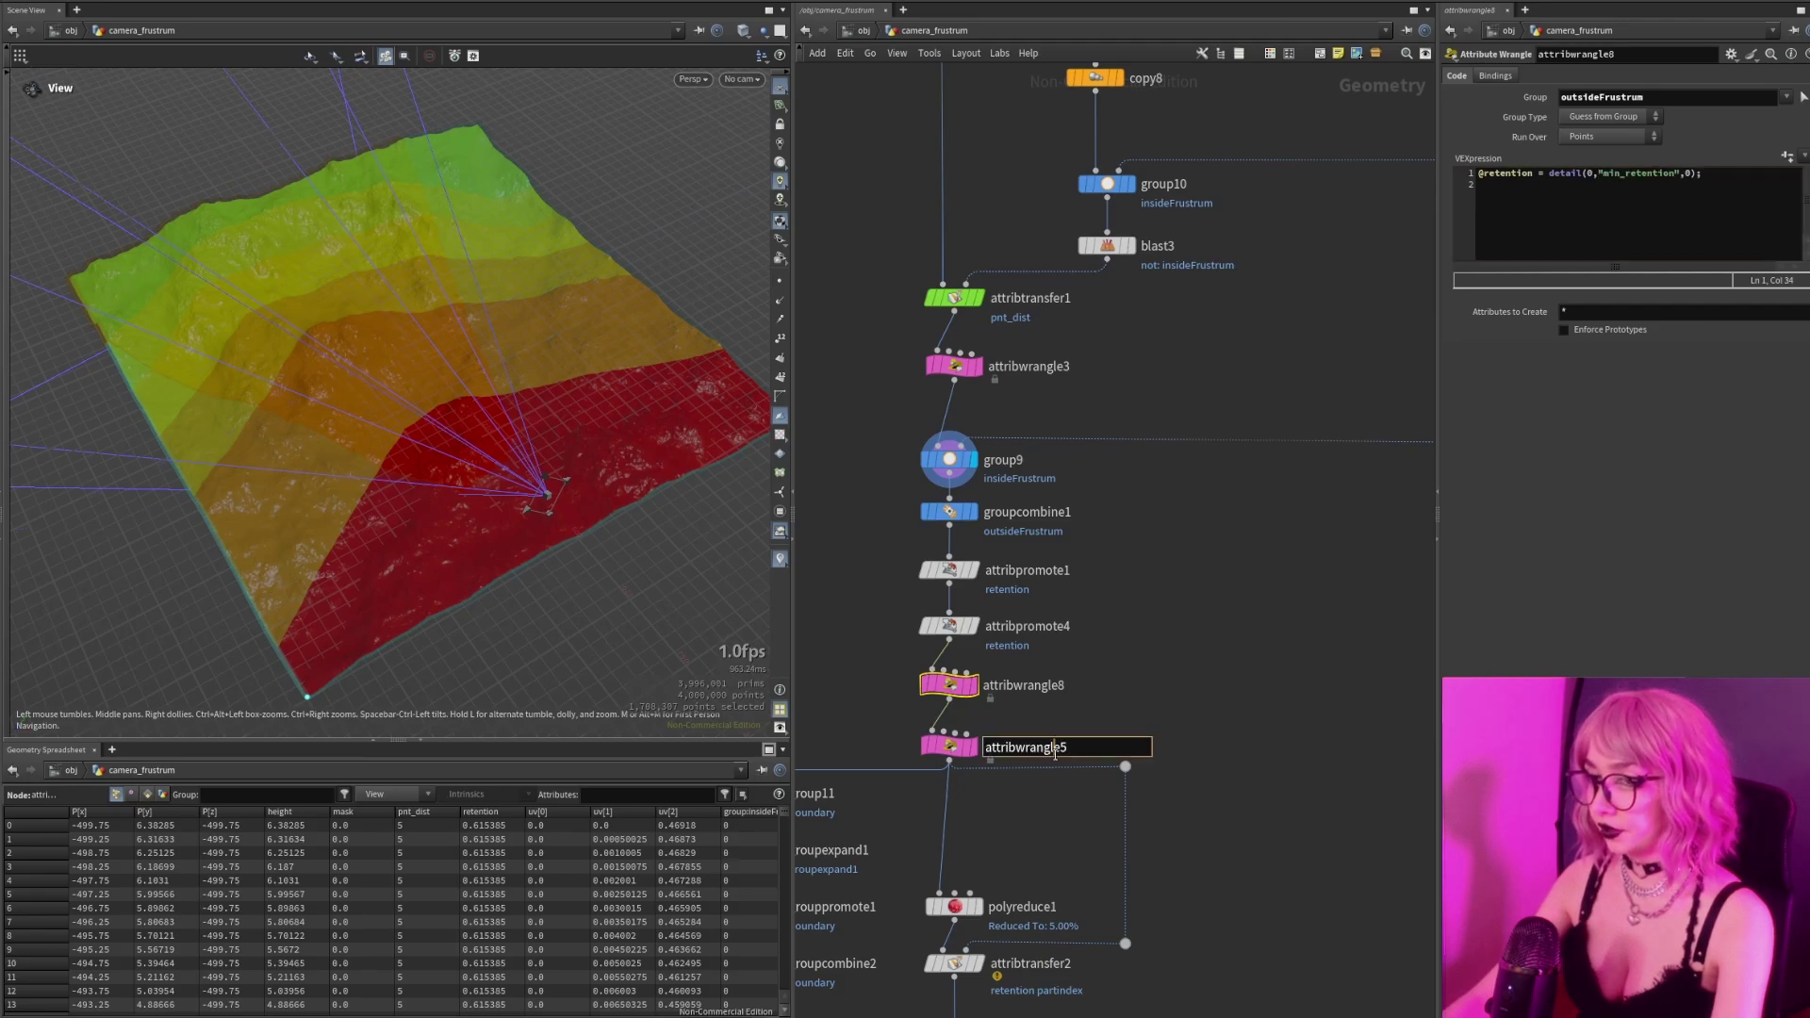
pyautogui.click(974, 746)
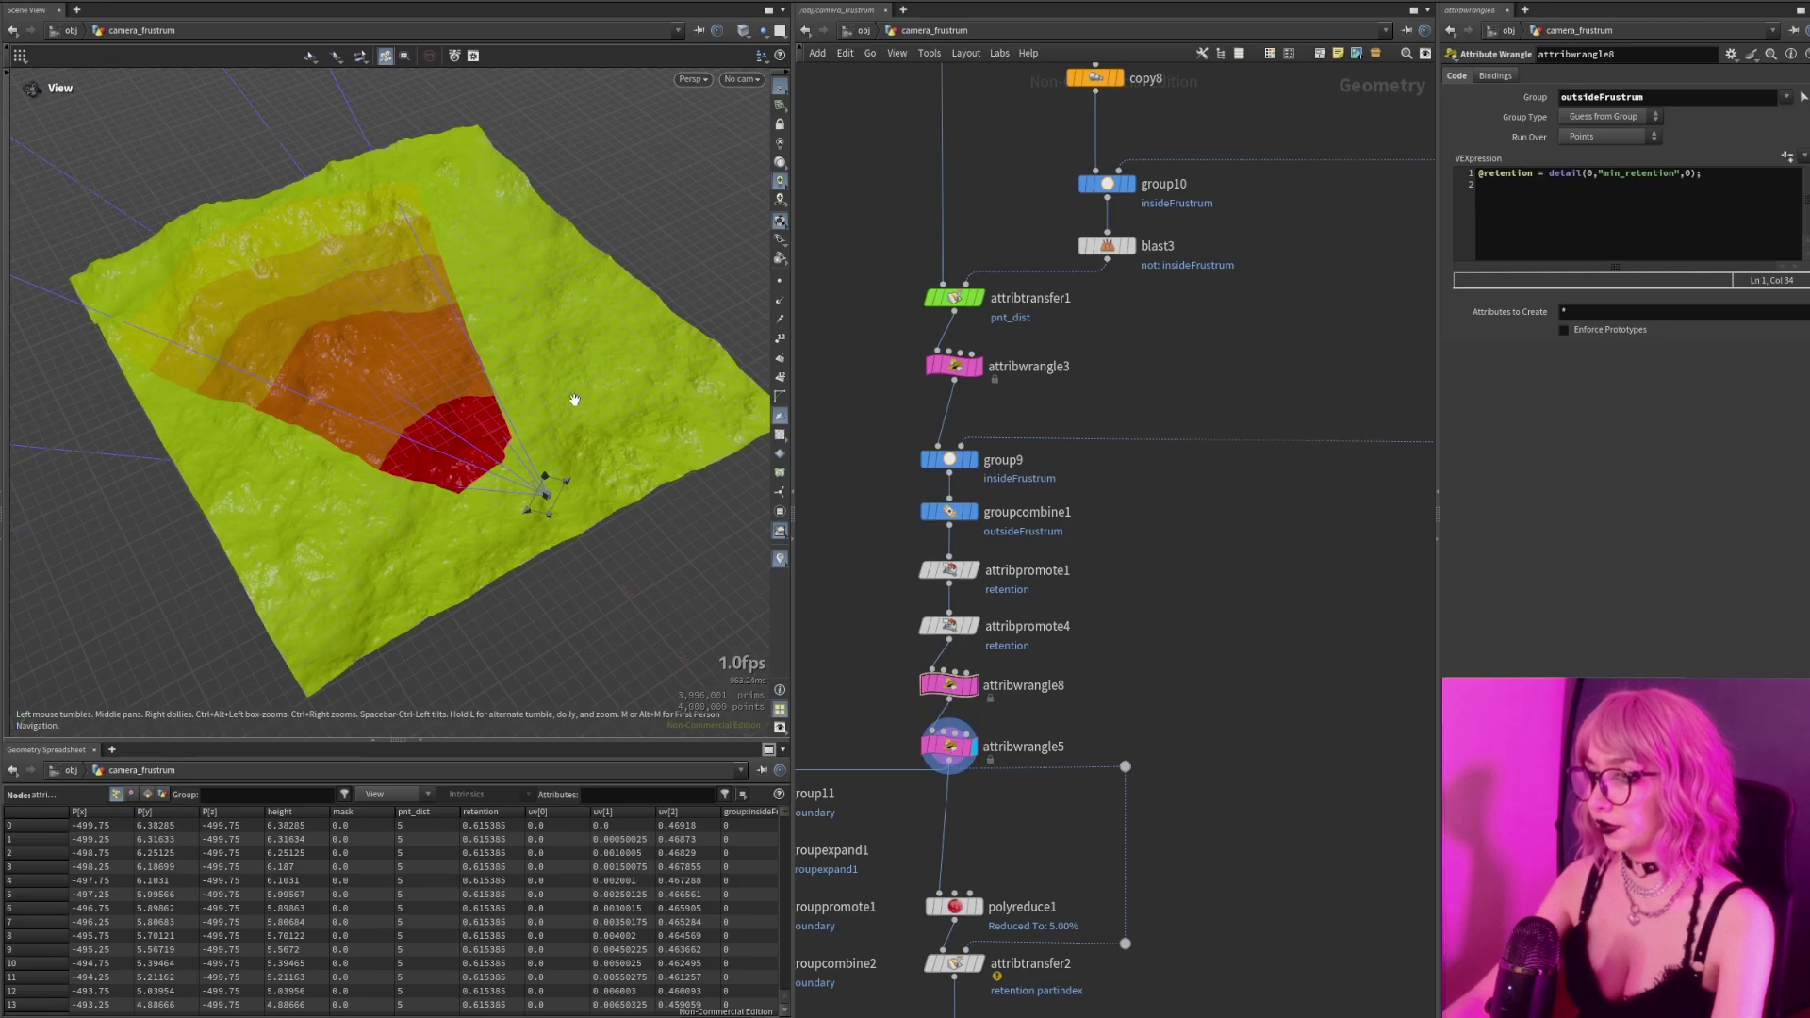
pyautogui.moveTo(573, 400); pyautogui.dragTo(458, 446)
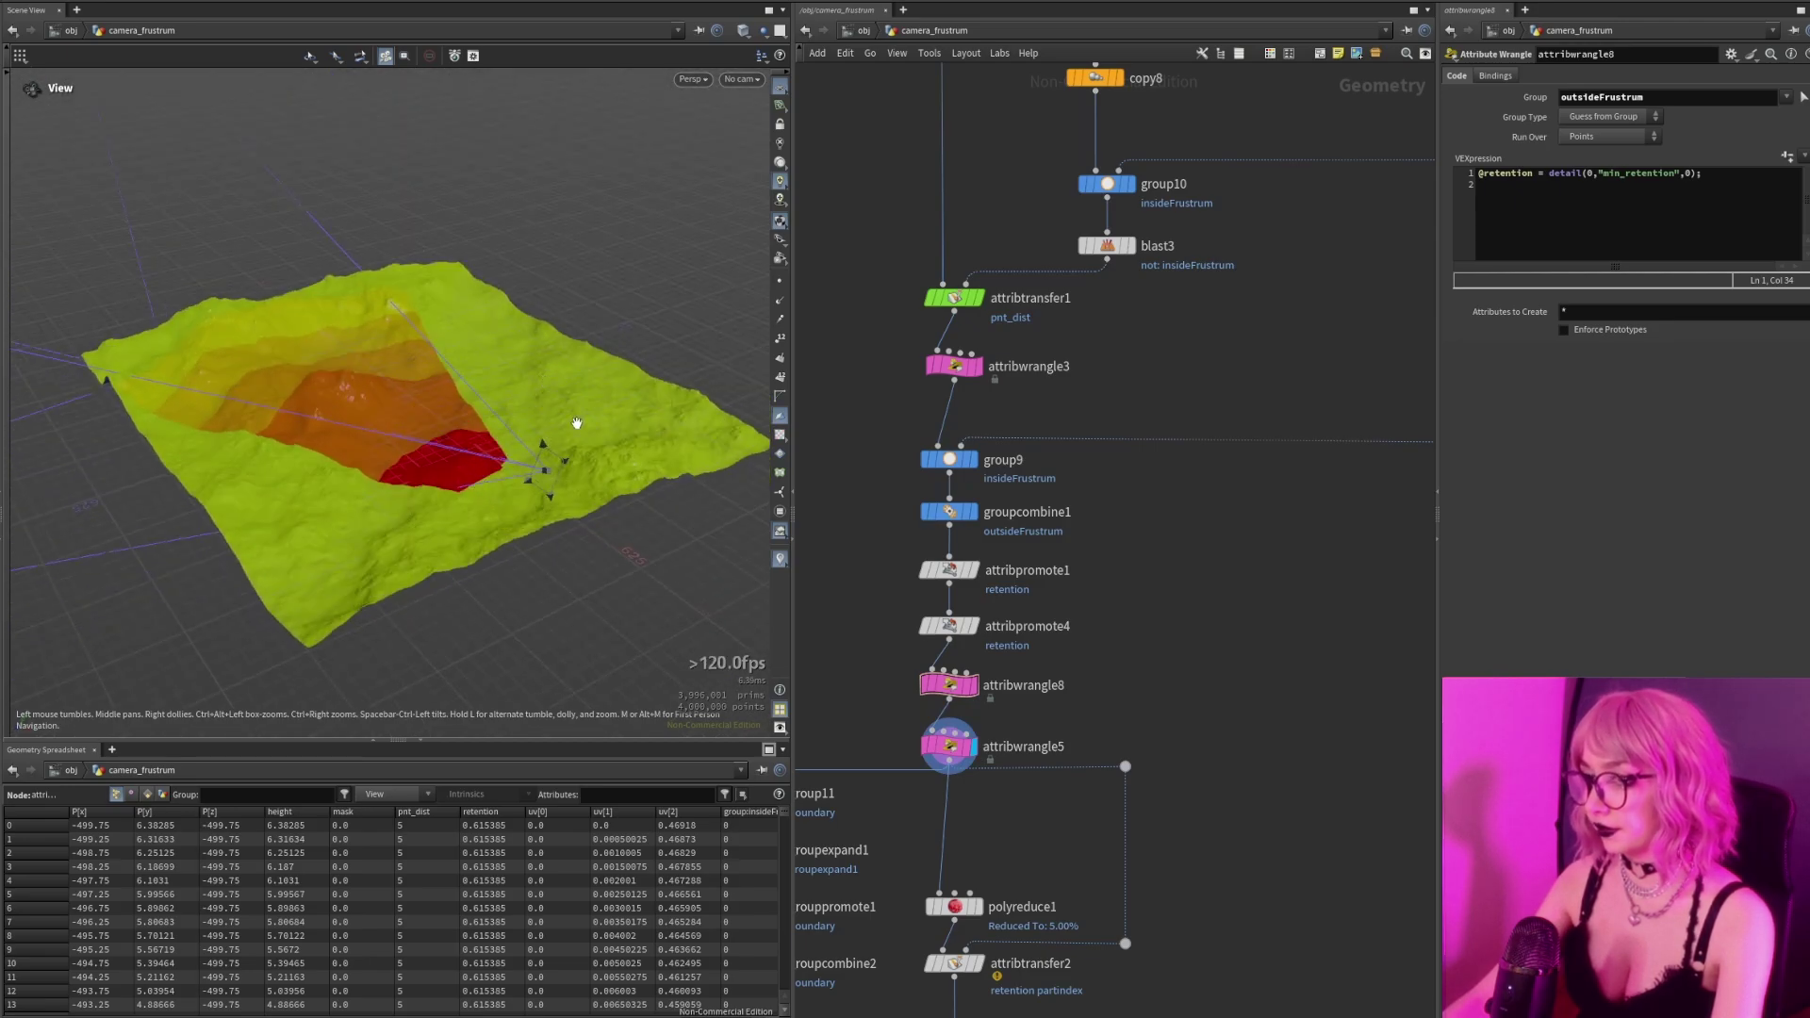
# Select polyreduce1 to examine its reduction and retention density settings.
pyautogui.scroll(-3, 1373, 784)
pyautogui.moveTo(1306, 834); pyautogui.dragTo(1291, 621, button='middle')
pyautogui.scroll(3, 1291, 622)
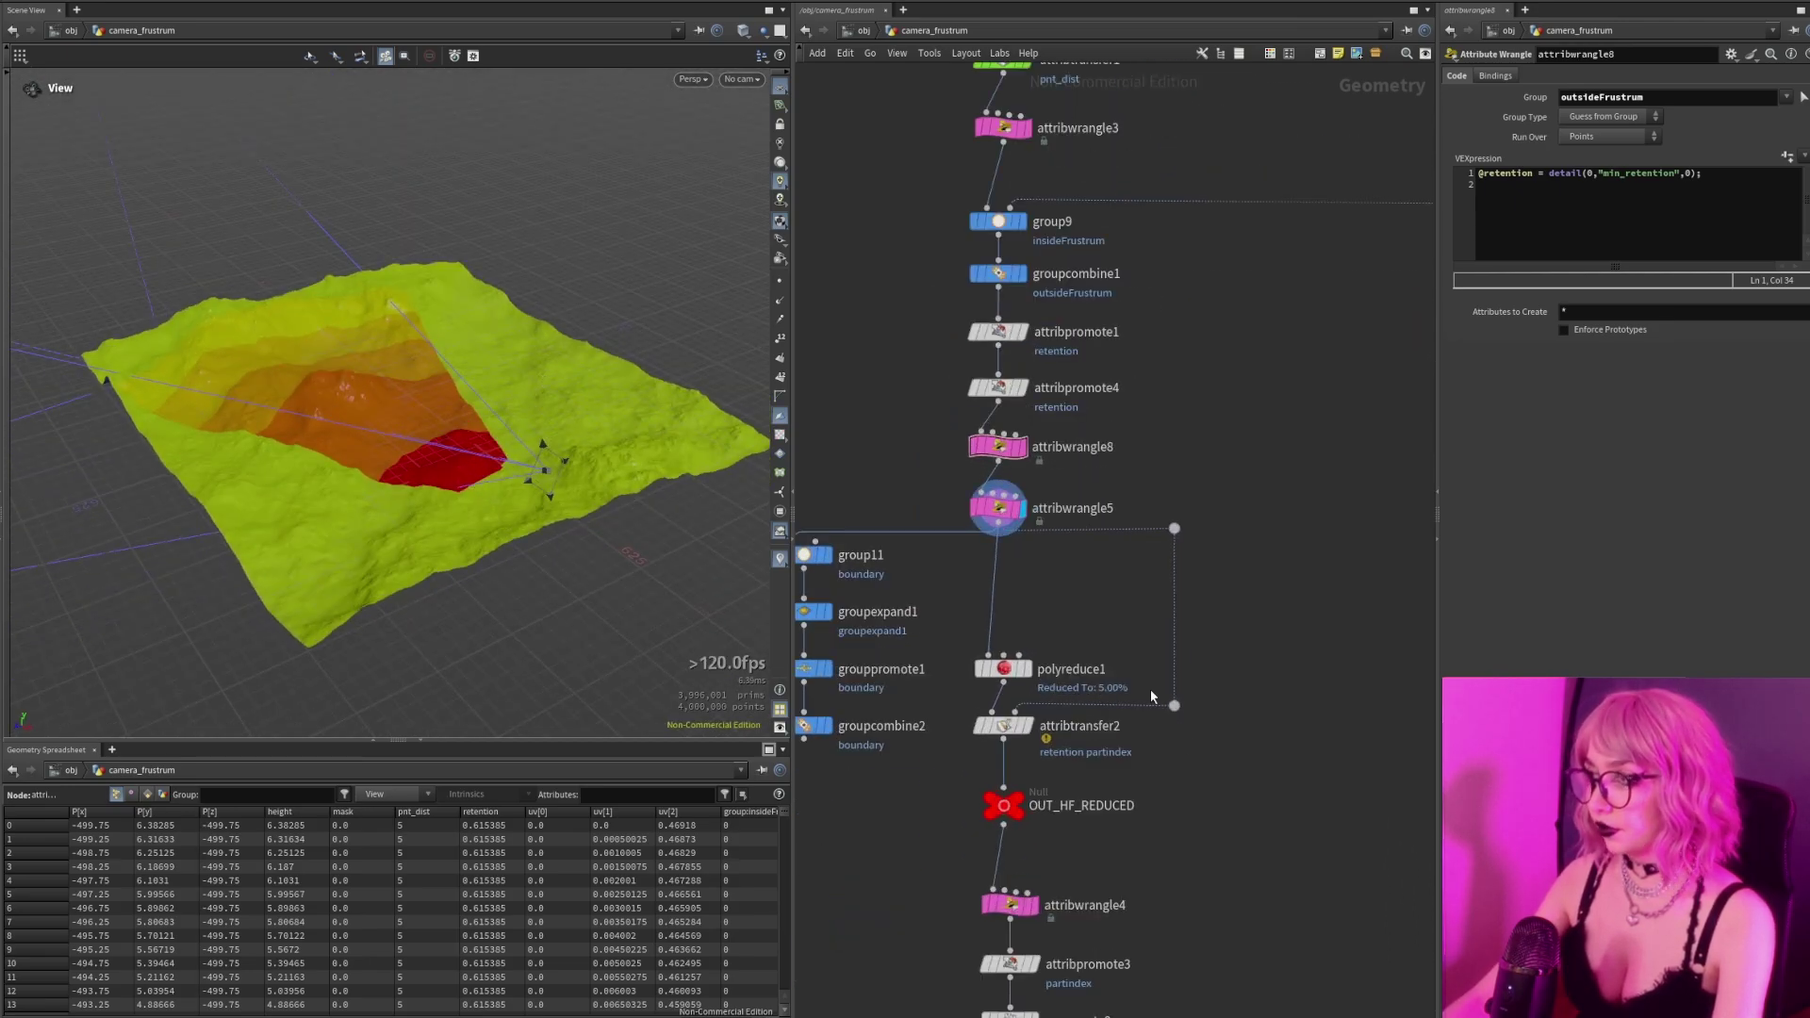
pyautogui.scroll(3, 1153, 667)
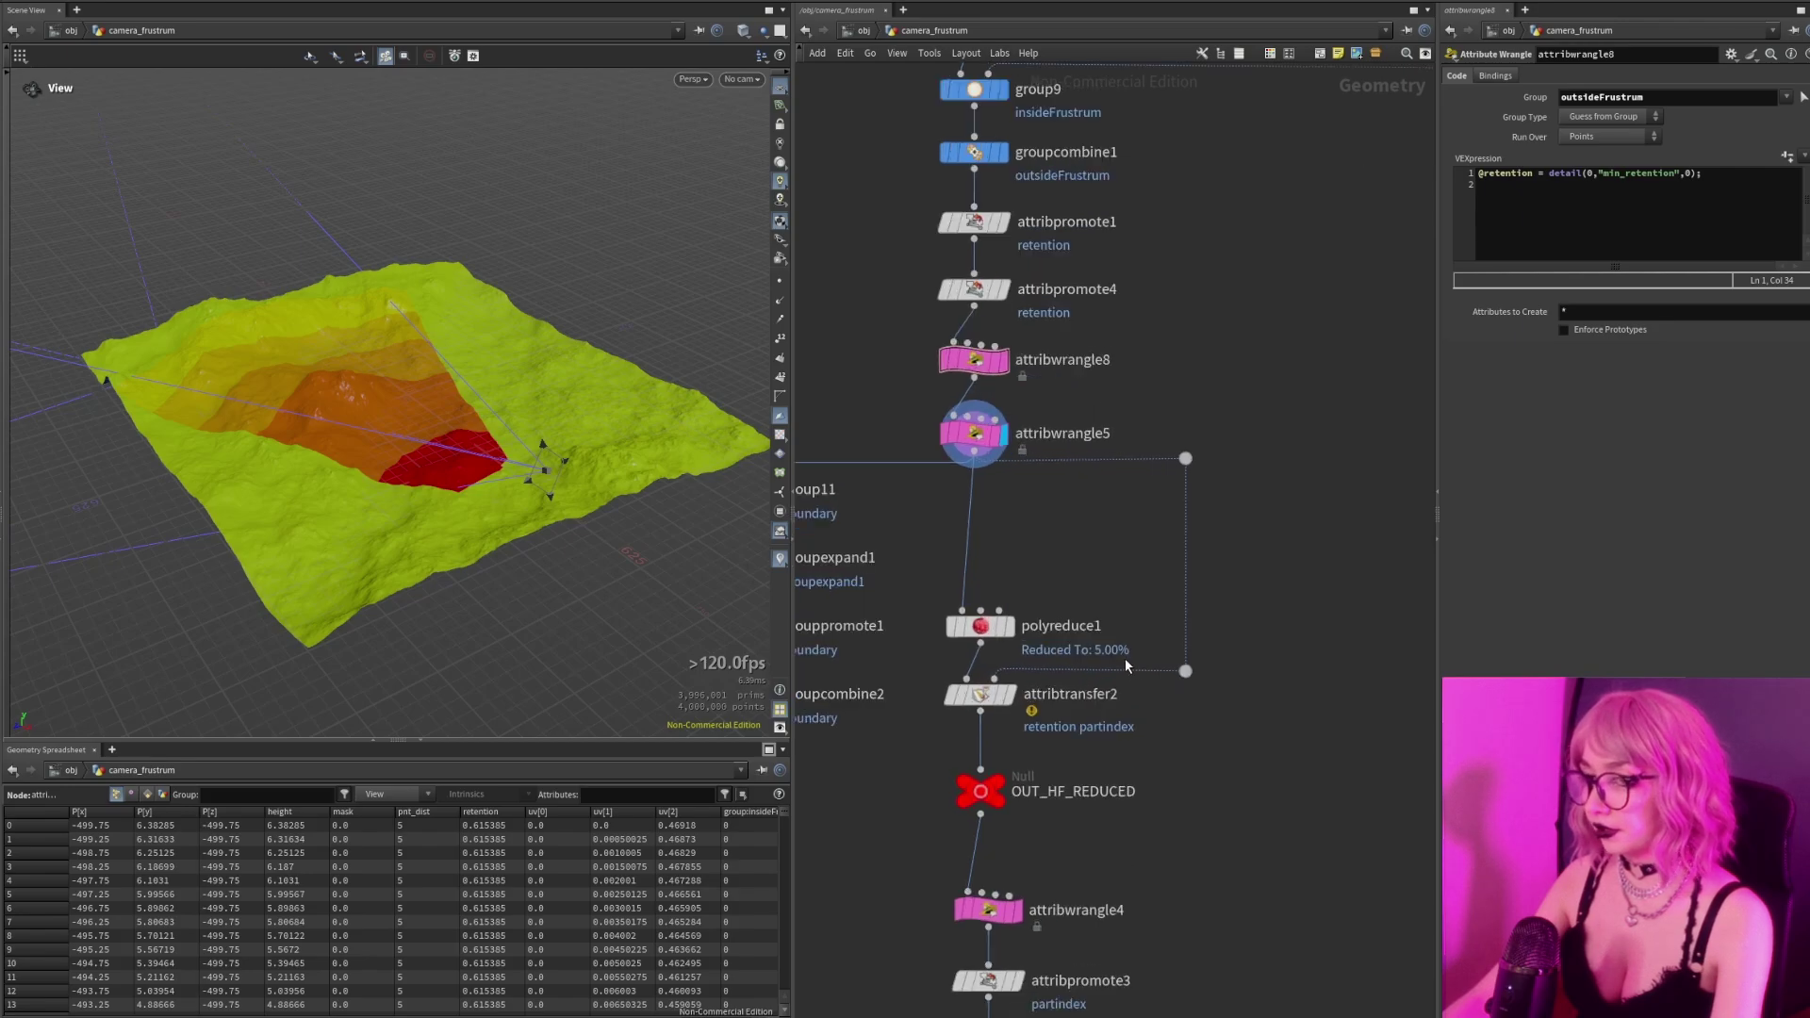
pyautogui.moveTo(1085, 586); pyautogui.dragTo(950, 634)
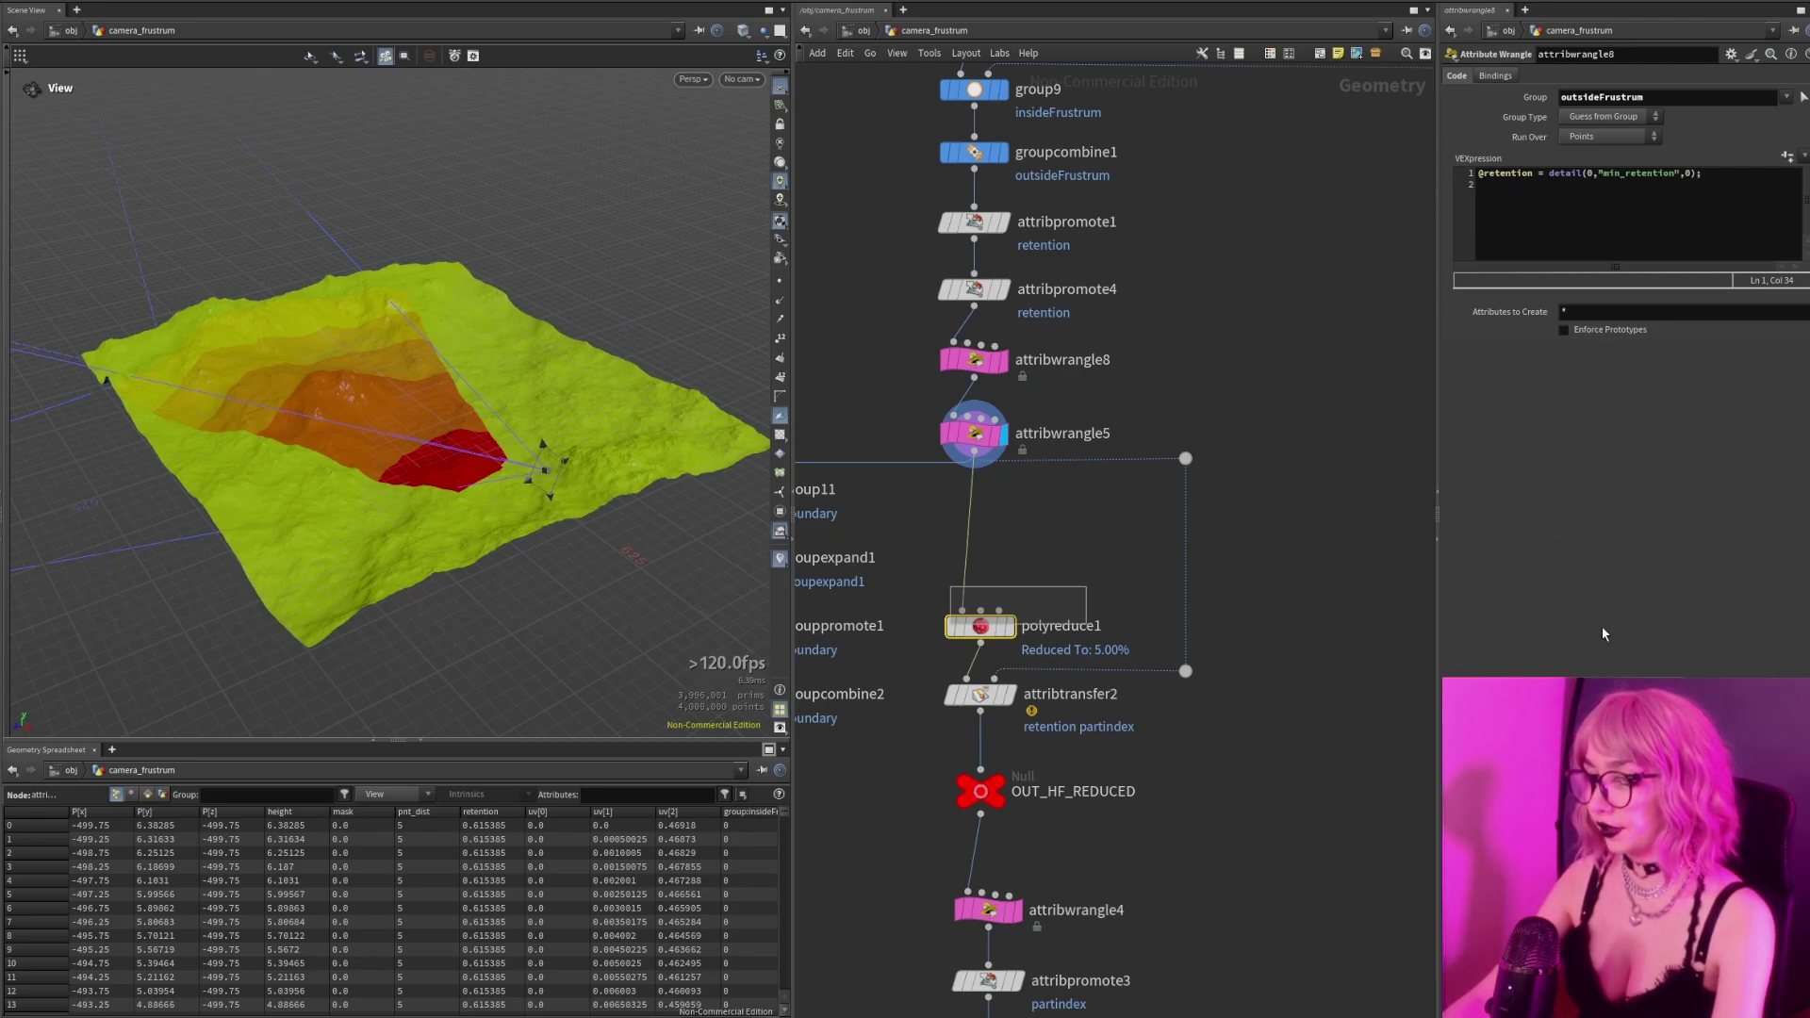
# Display attribtransfer2 below polyreduce1 to inspect the reduced terrain.
pyautogui.moveTo(392, 444); pyautogui.dragTo(396, 502)
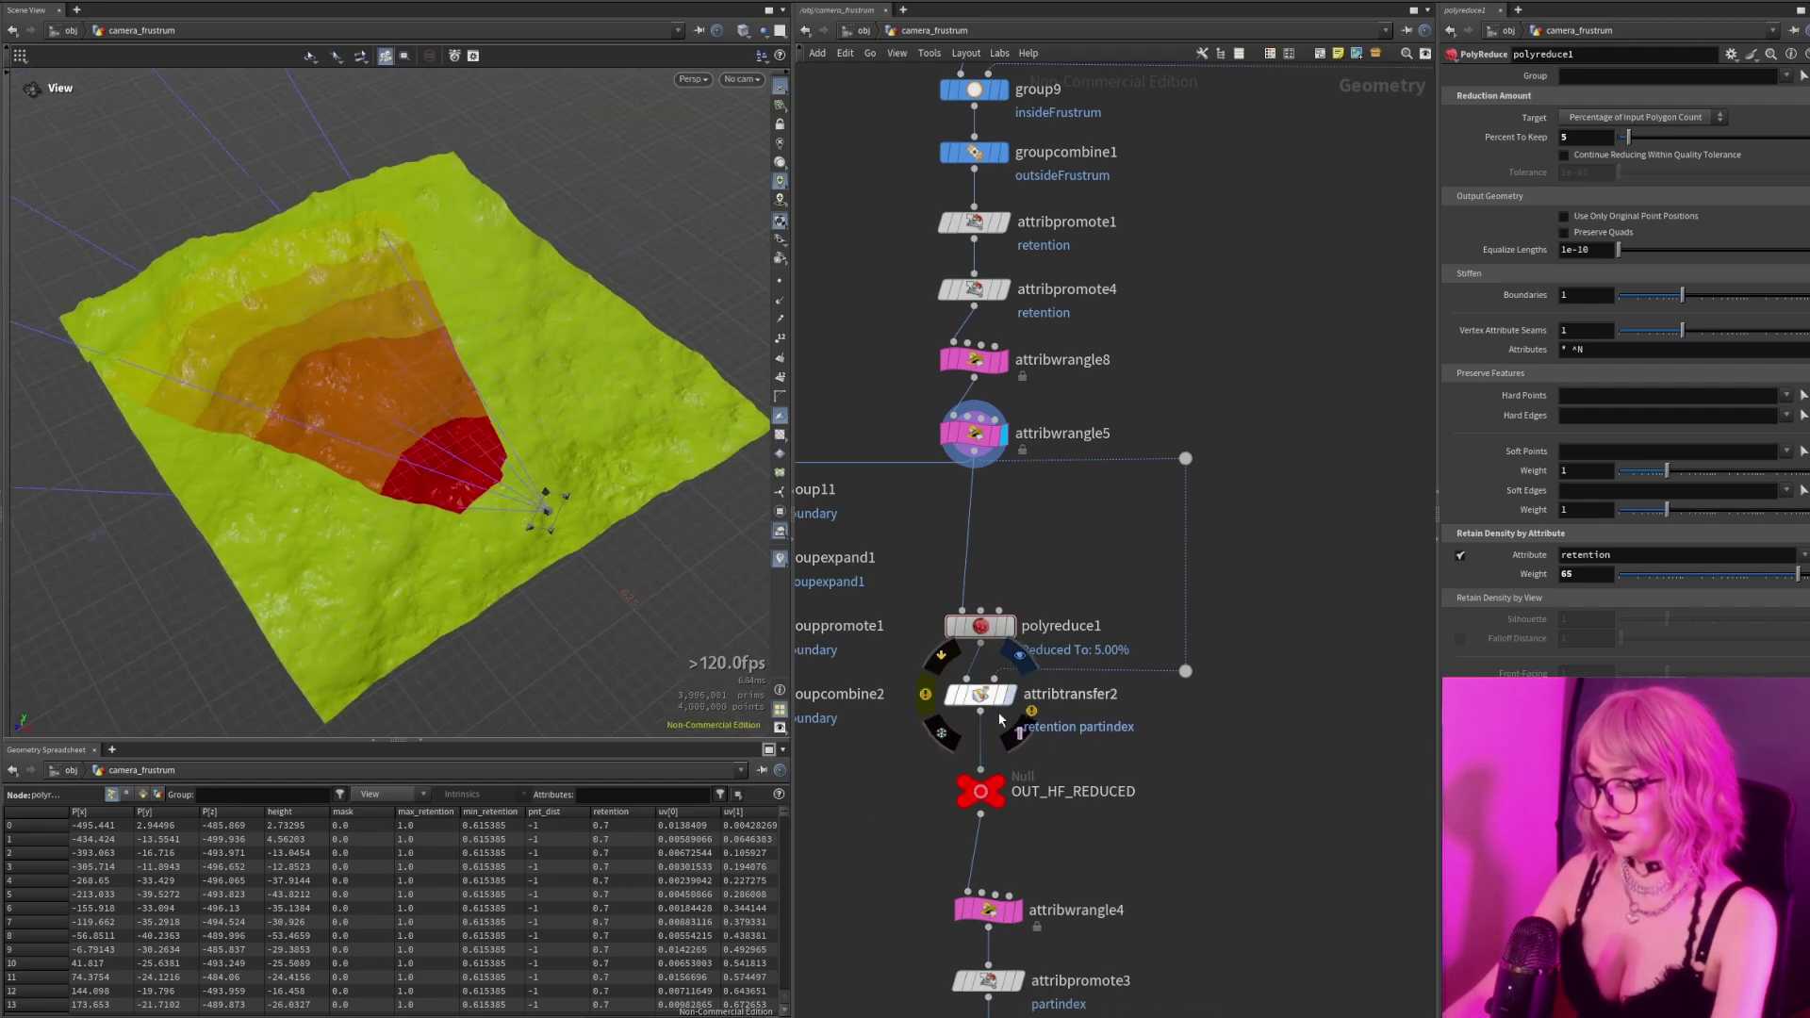
pyautogui.click(1019, 654)
pyautogui.moveTo(453, 543); pyautogui.dragTo(464, 445)
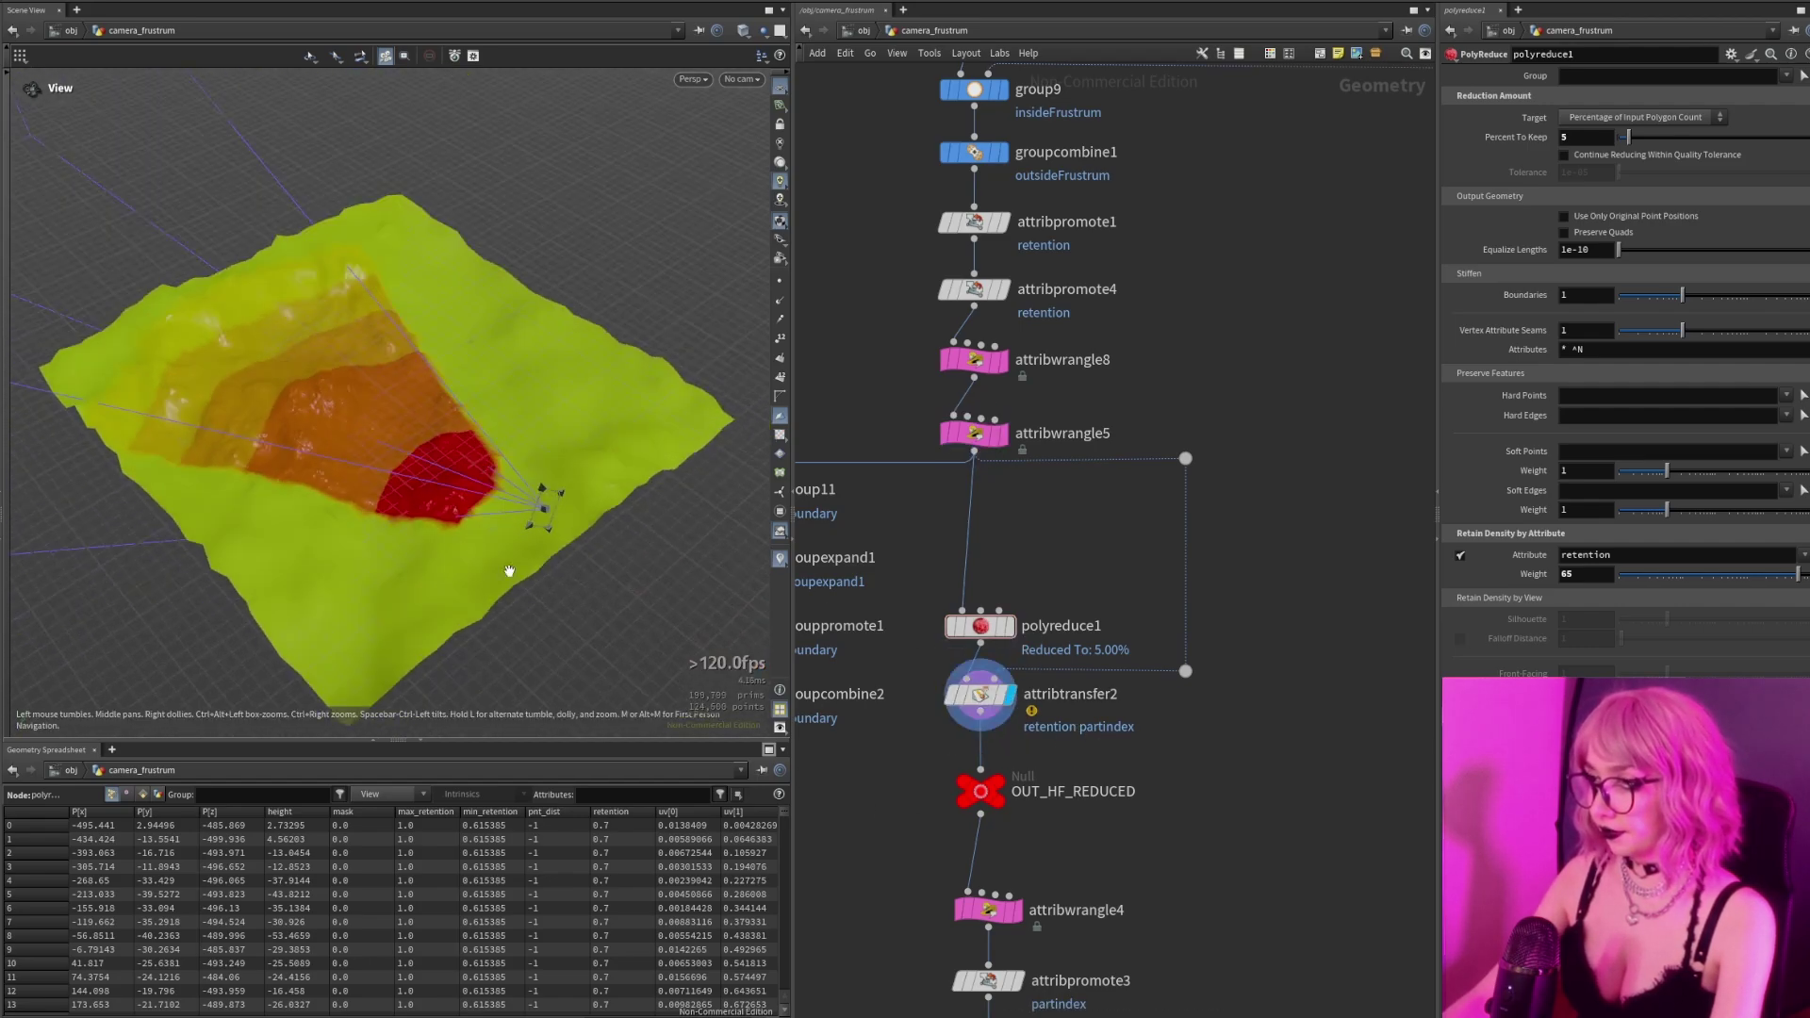
# Display OUT_HF_UVS at the end of the foreach block to view the terrain with its UVs.
pyautogui.moveTo(1098, 856); pyautogui.dragTo(1113, 518, button='middle')
pyautogui.scroll(-2, 1113, 519)
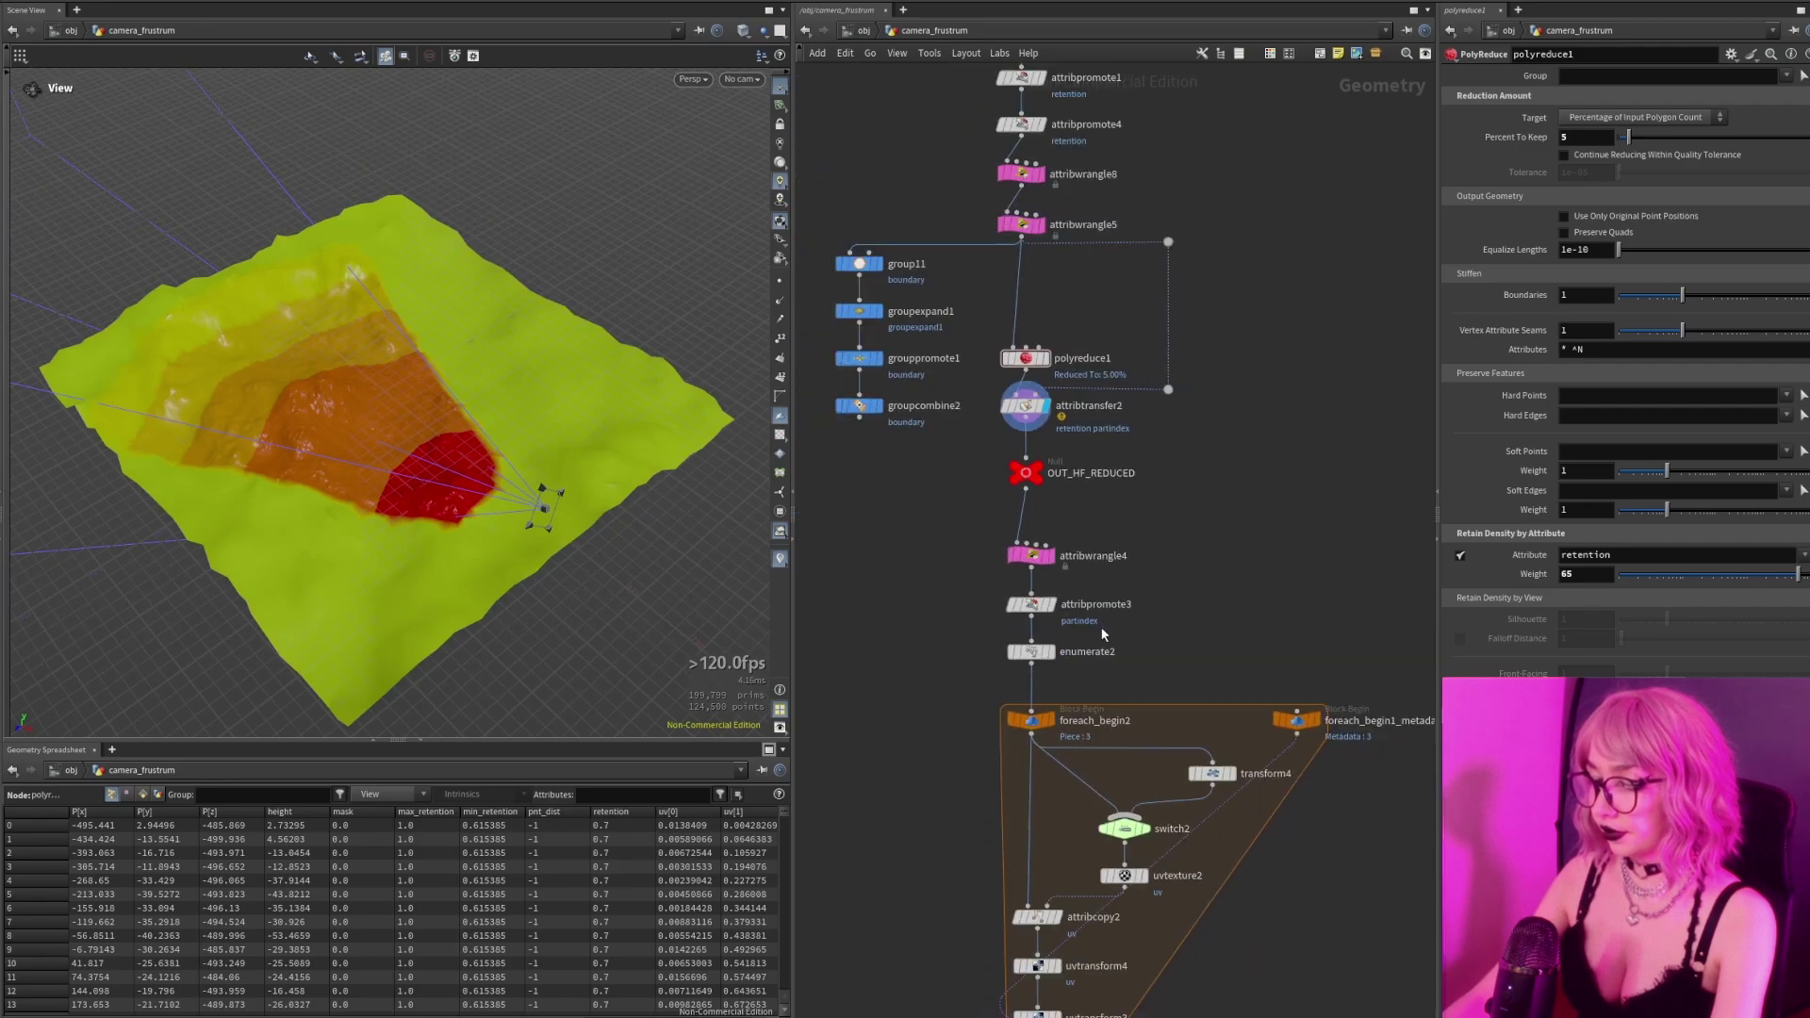
pyautogui.moveTo(1234, 848); pyautogui.dragTo(1212, 507, button='middle')
pyautogui.click(1043, 805)
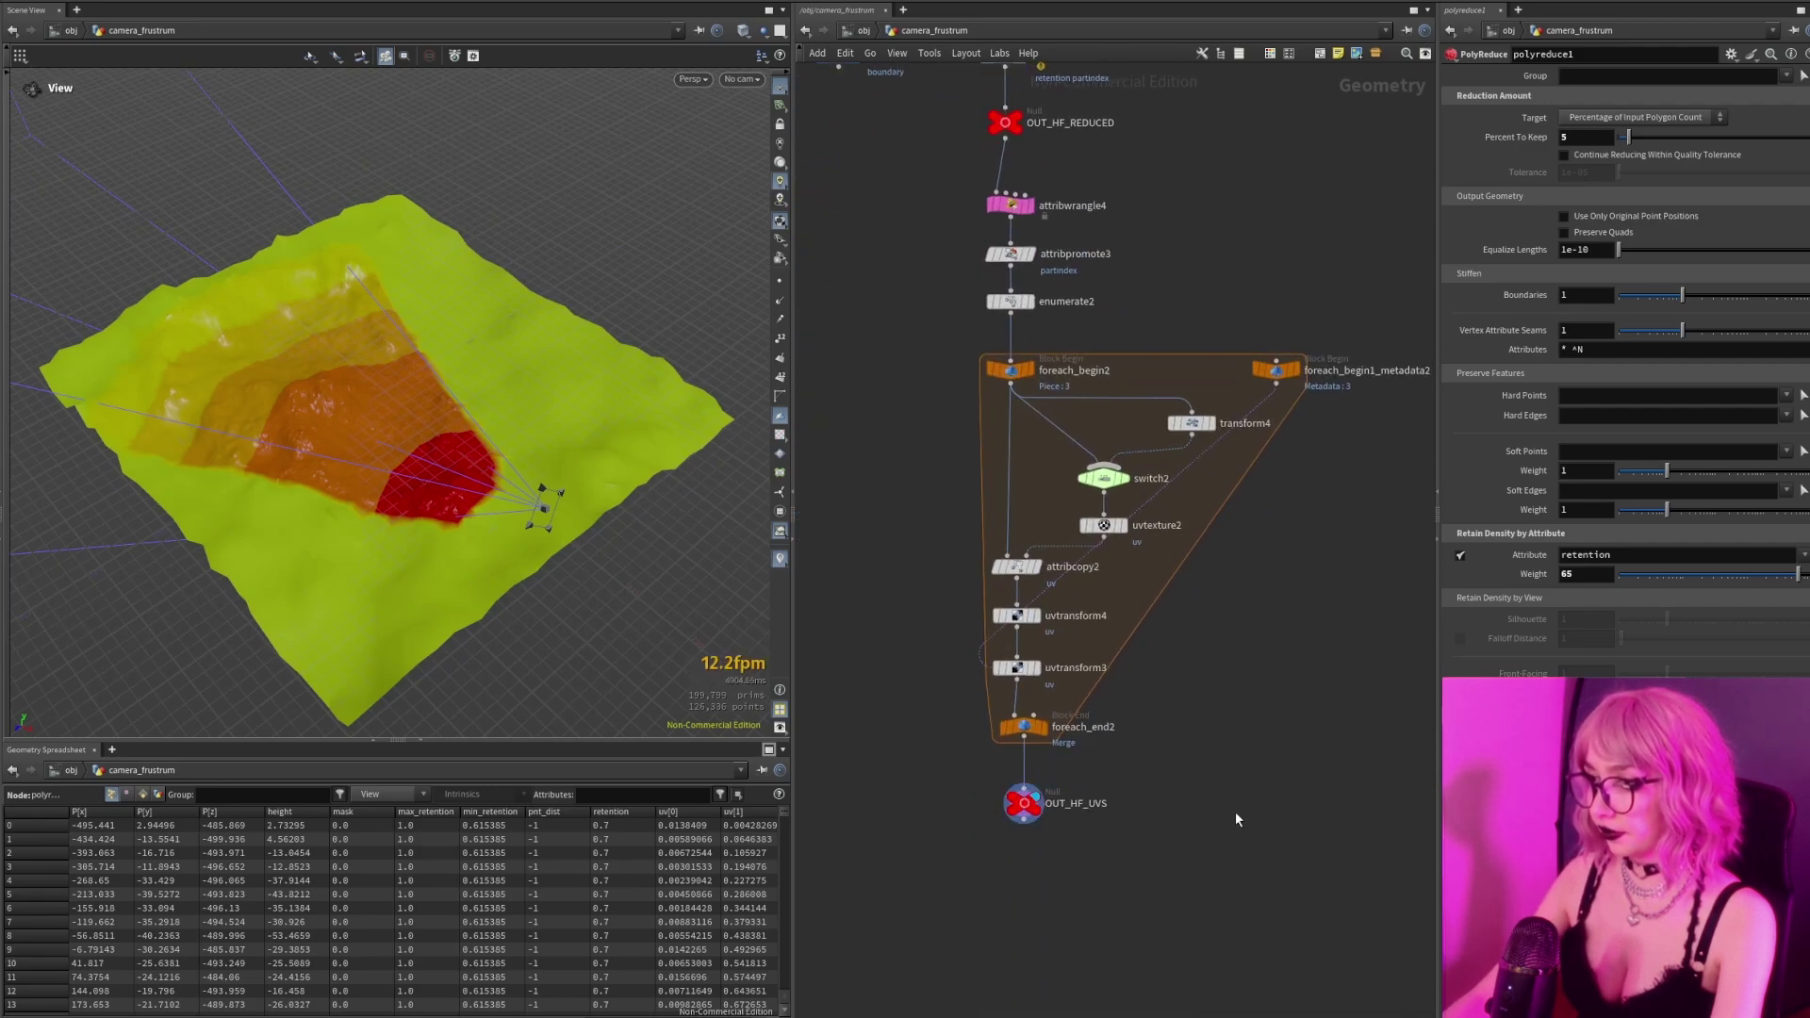
# Look through shot_cam to view the reduced terrain from the shot camera.
pyautogui.moveTo(288, 566); pyautogui.dragTo(331, 521)
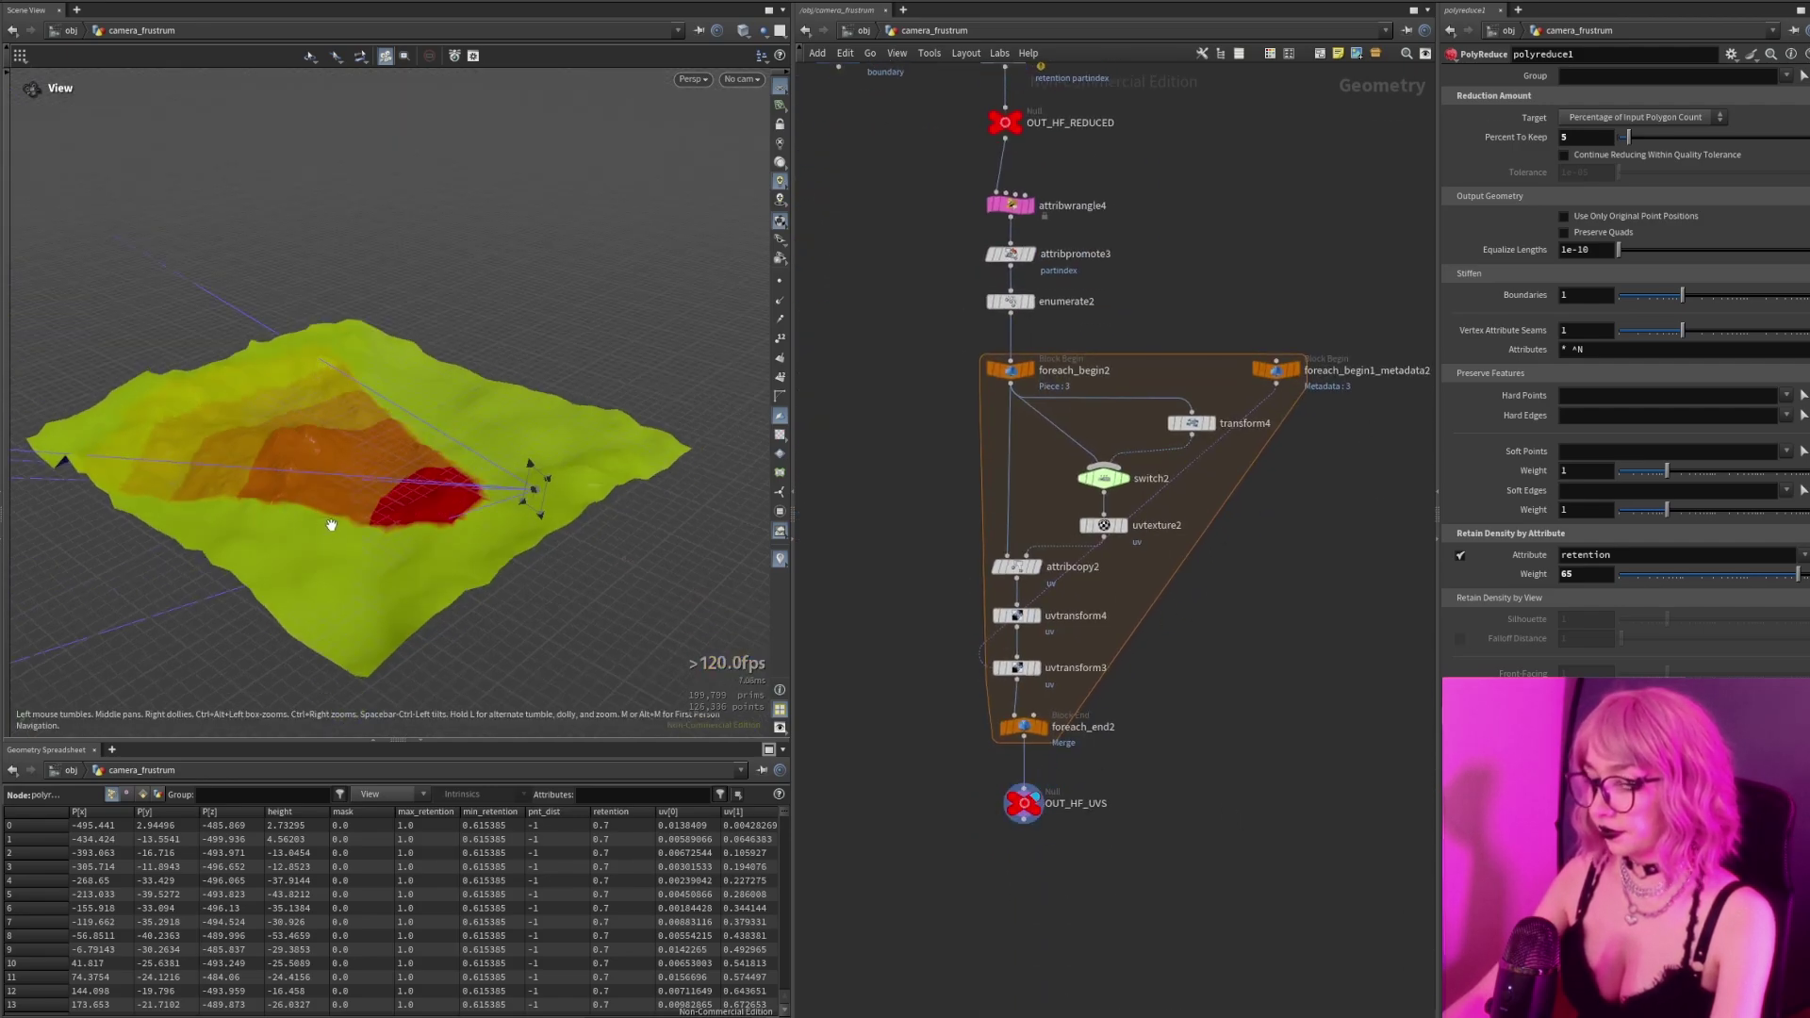
pyautogui.moveTo(566, 594)
pyautogui.mouseDown()
pyautogui.moveTo(485, 517)
pyautogui.moveTo(321, 464)
pyautogui.moveTo(358, 442)
pyautogui.mouseUp()
pyautogui.click(741, 79)
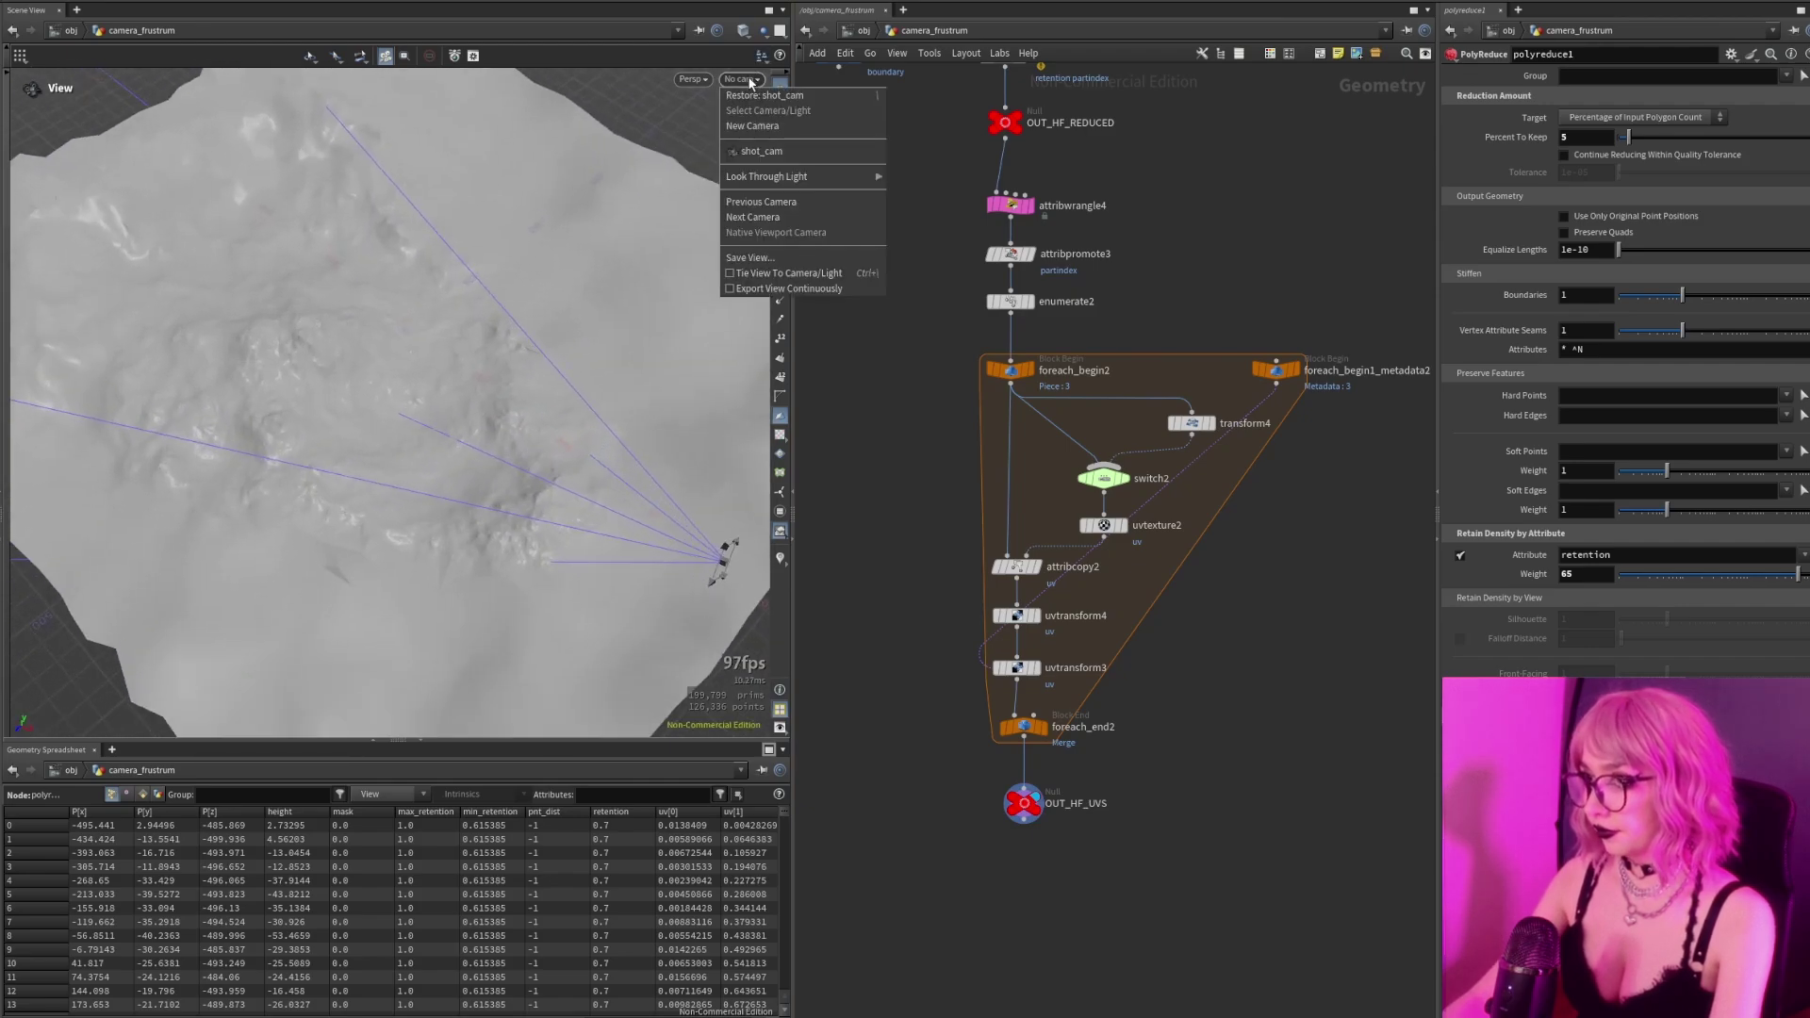
pyautogui.click(765, 155)
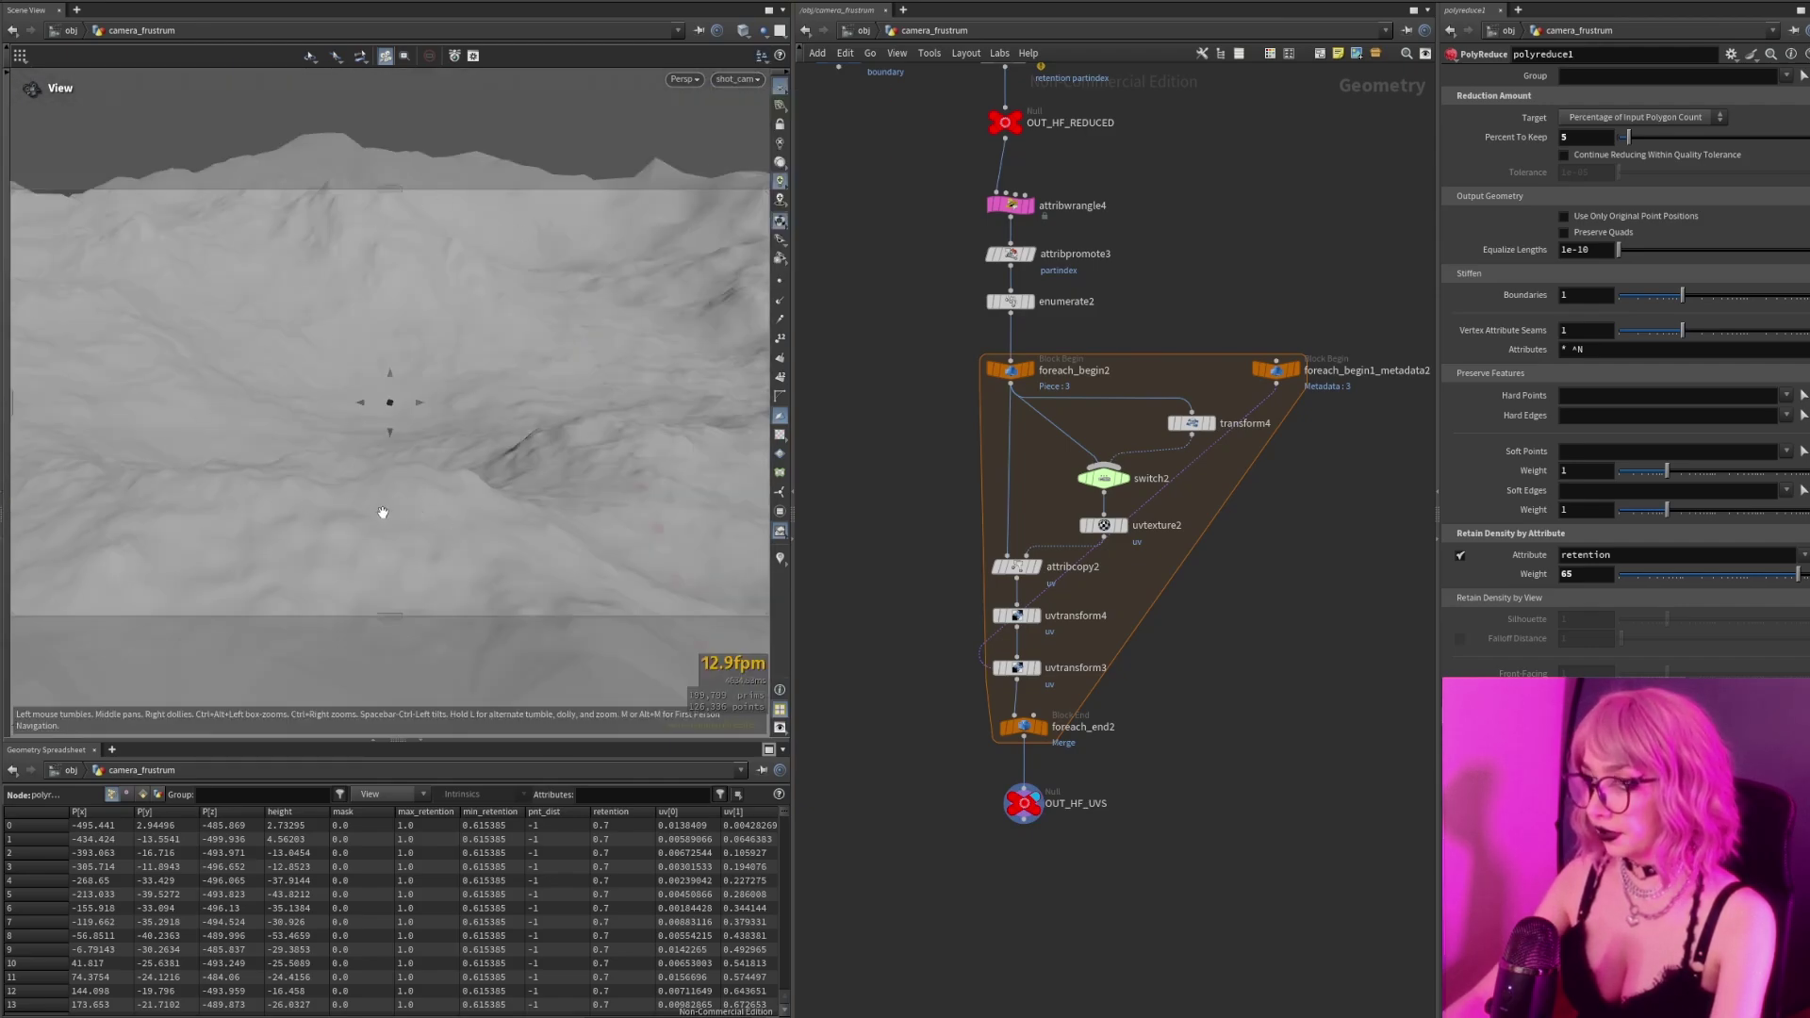
pyautogui.moveTo(382, 512); pyautogui.dragTo(62, 449, button='right')
# Turn on the wireframe overlay in the viewport and examine the reduced mesh density inside and outside the camera frustum.
pyautogui.moveTo(236, 509); pyautogui.dragTo(246, 588)
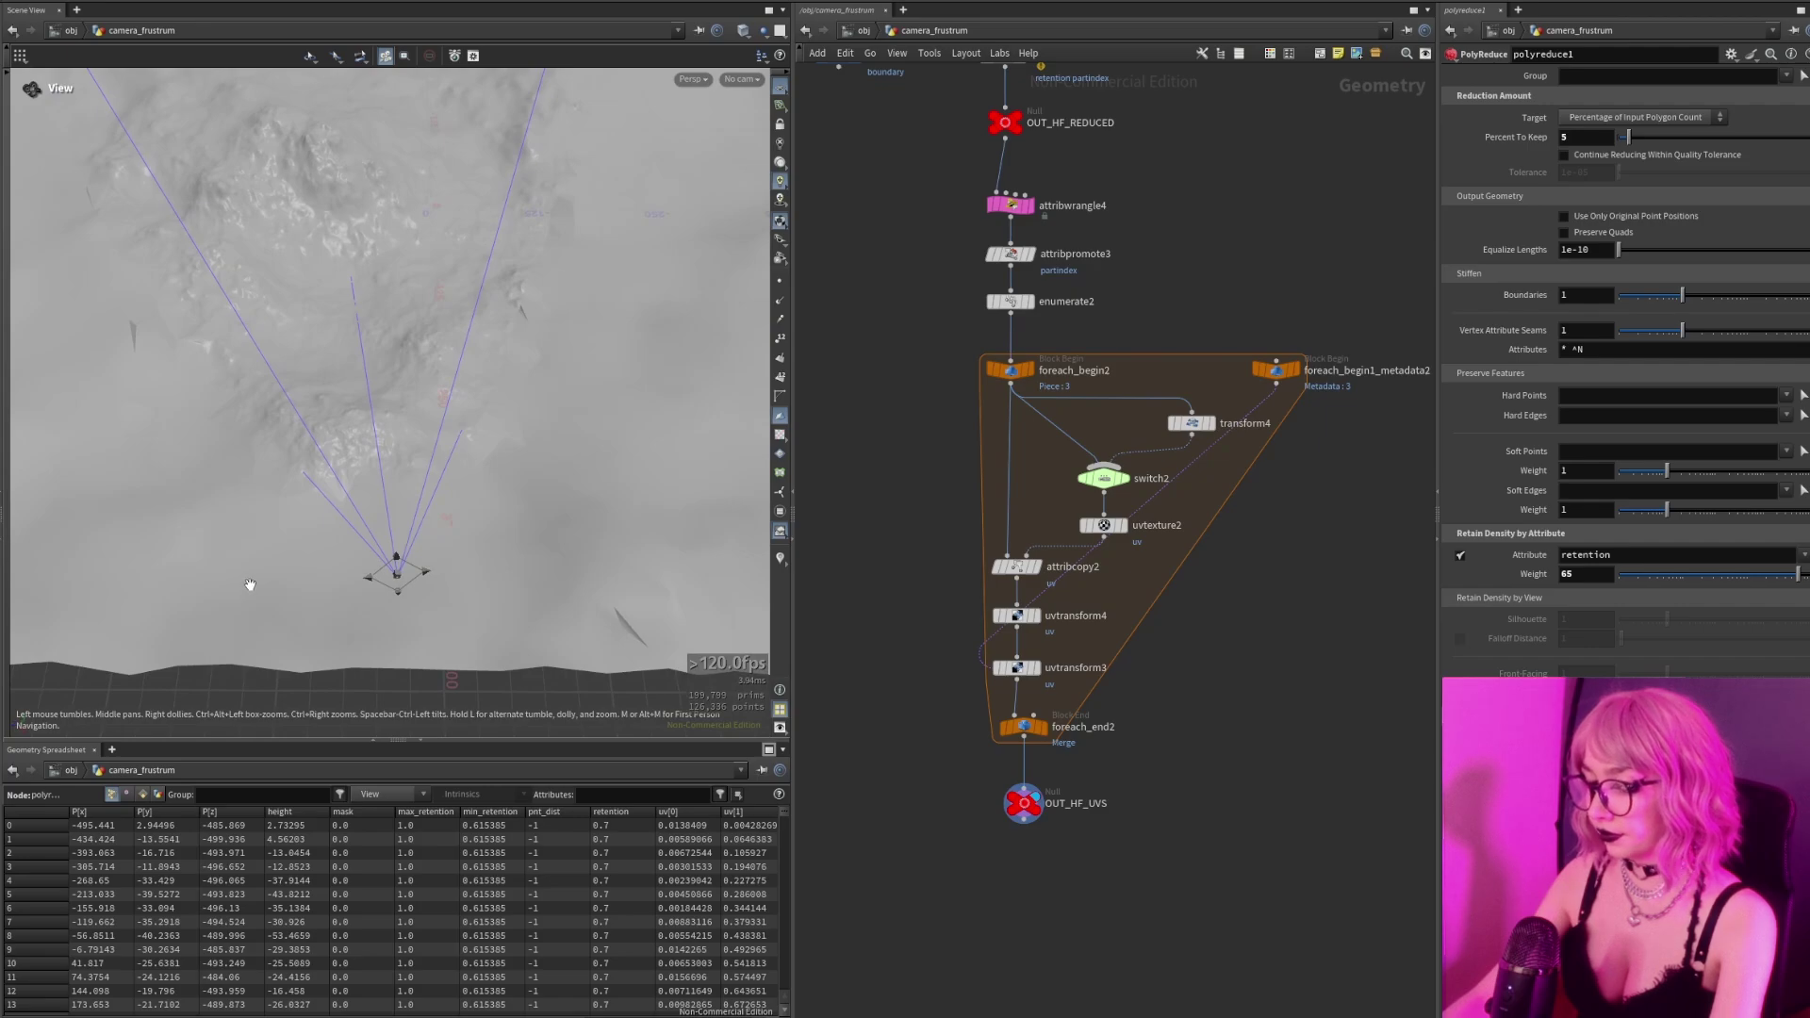
pyautogui.press('z')
pyautogui.hotkey('shift', 'w')
pyautogui.moveTo(269, 563); pyautogui.dragTo(348, 533, button='right')
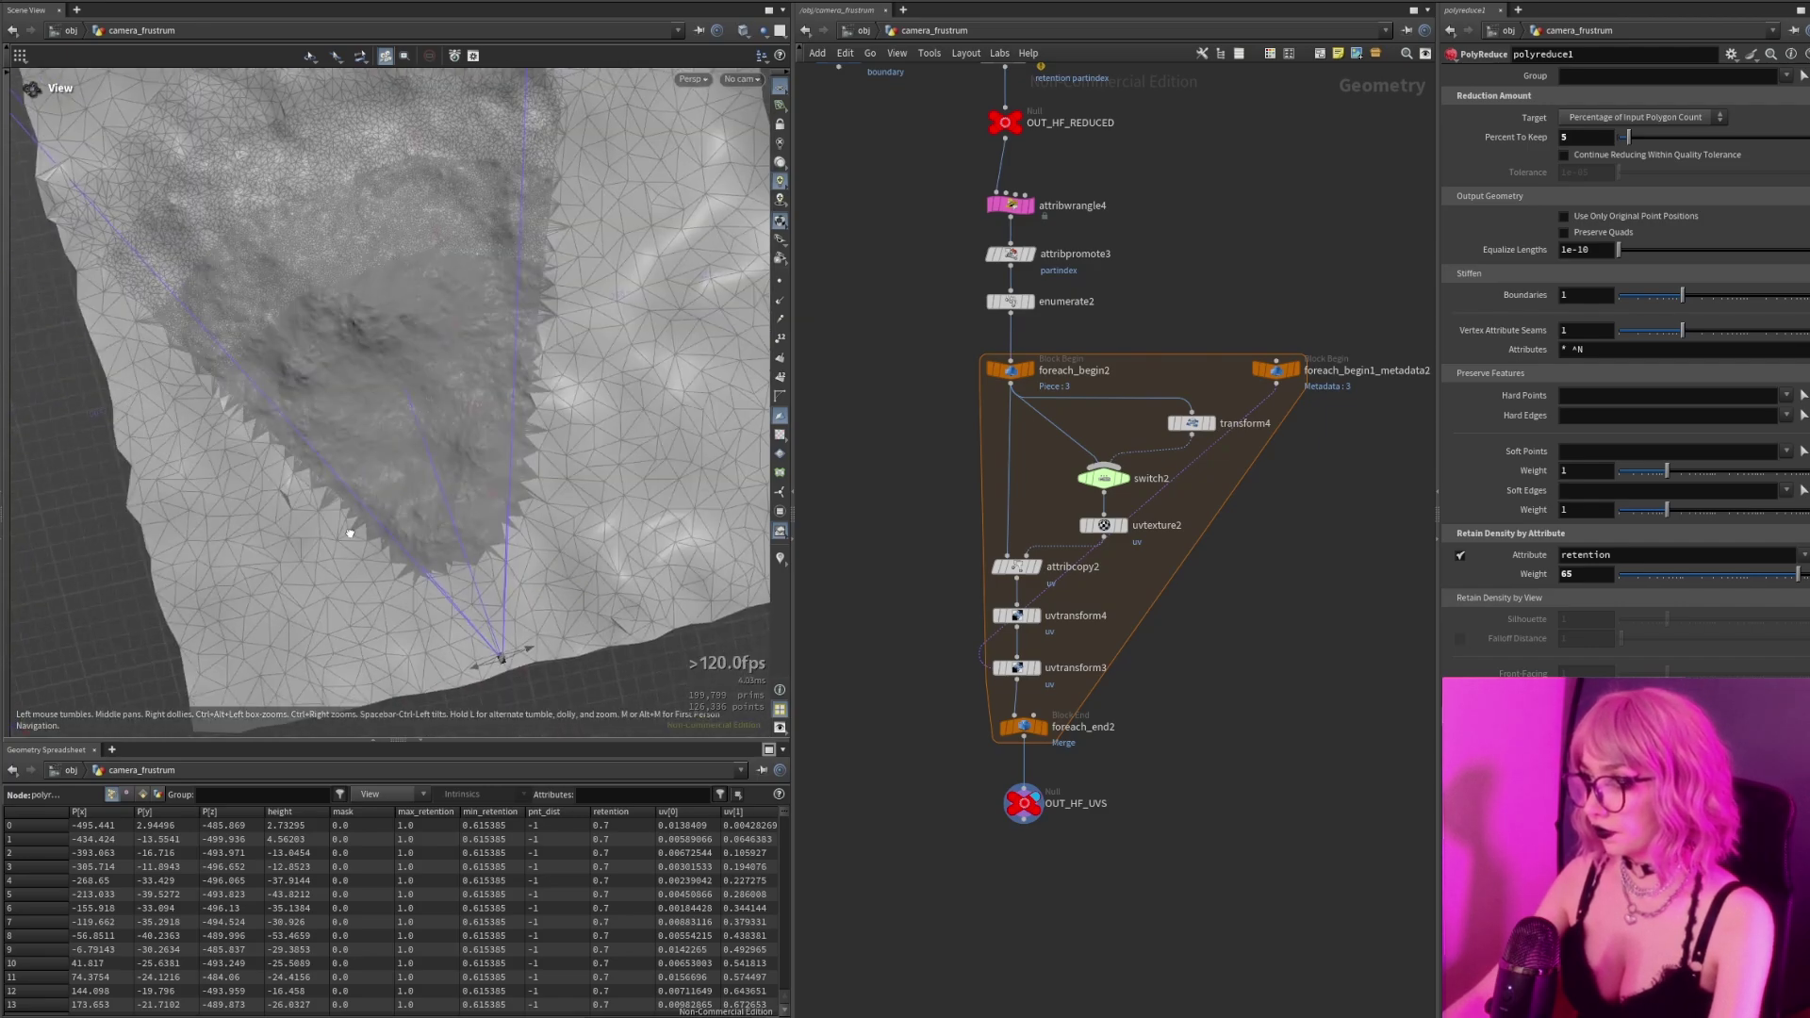
pyautogui.moveTo(396, 399); pyautogui.dragTo(499, 398, button='right')
pyautogui.moveTo(309, 255); pyautogui.dragTo(439, 507, button='middle')
pyautogui.moveTo(372, 389); pyautogui.dragTo(477, 464)
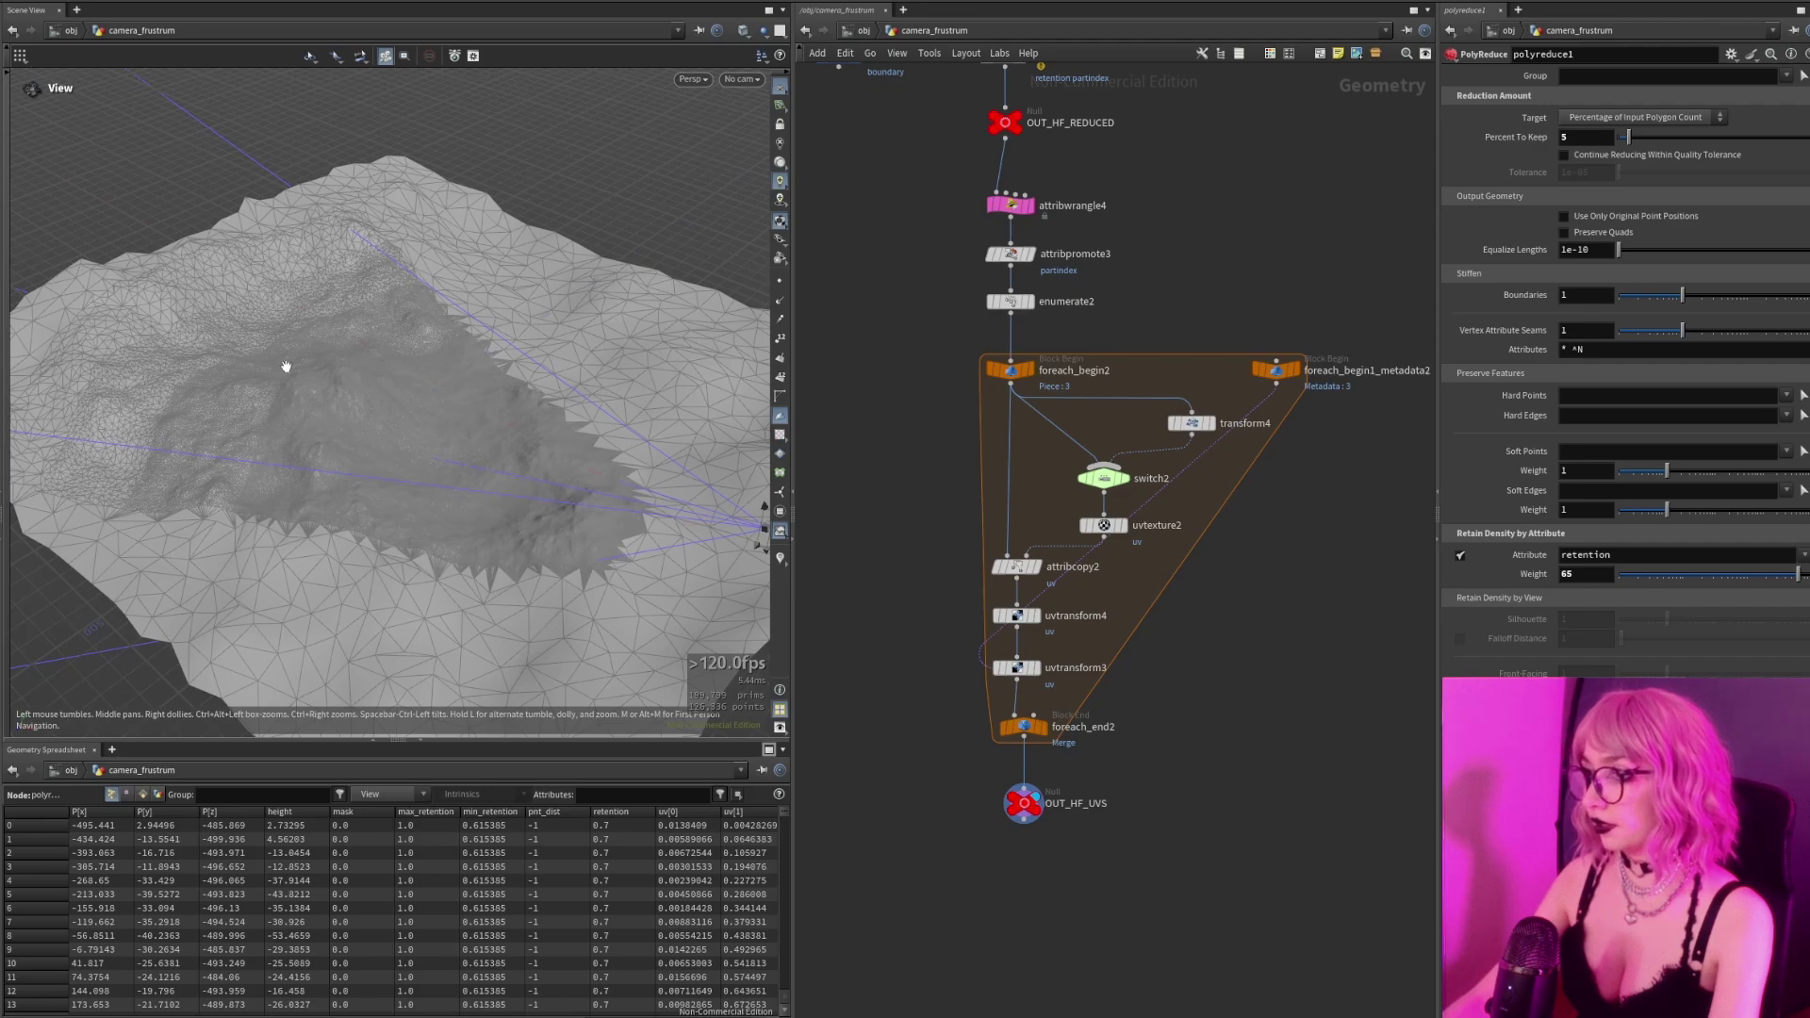
# Set the maximum segments of curve_resample_by_density1 to 3.
pyautogui.scroll(-6, 1243, 354)
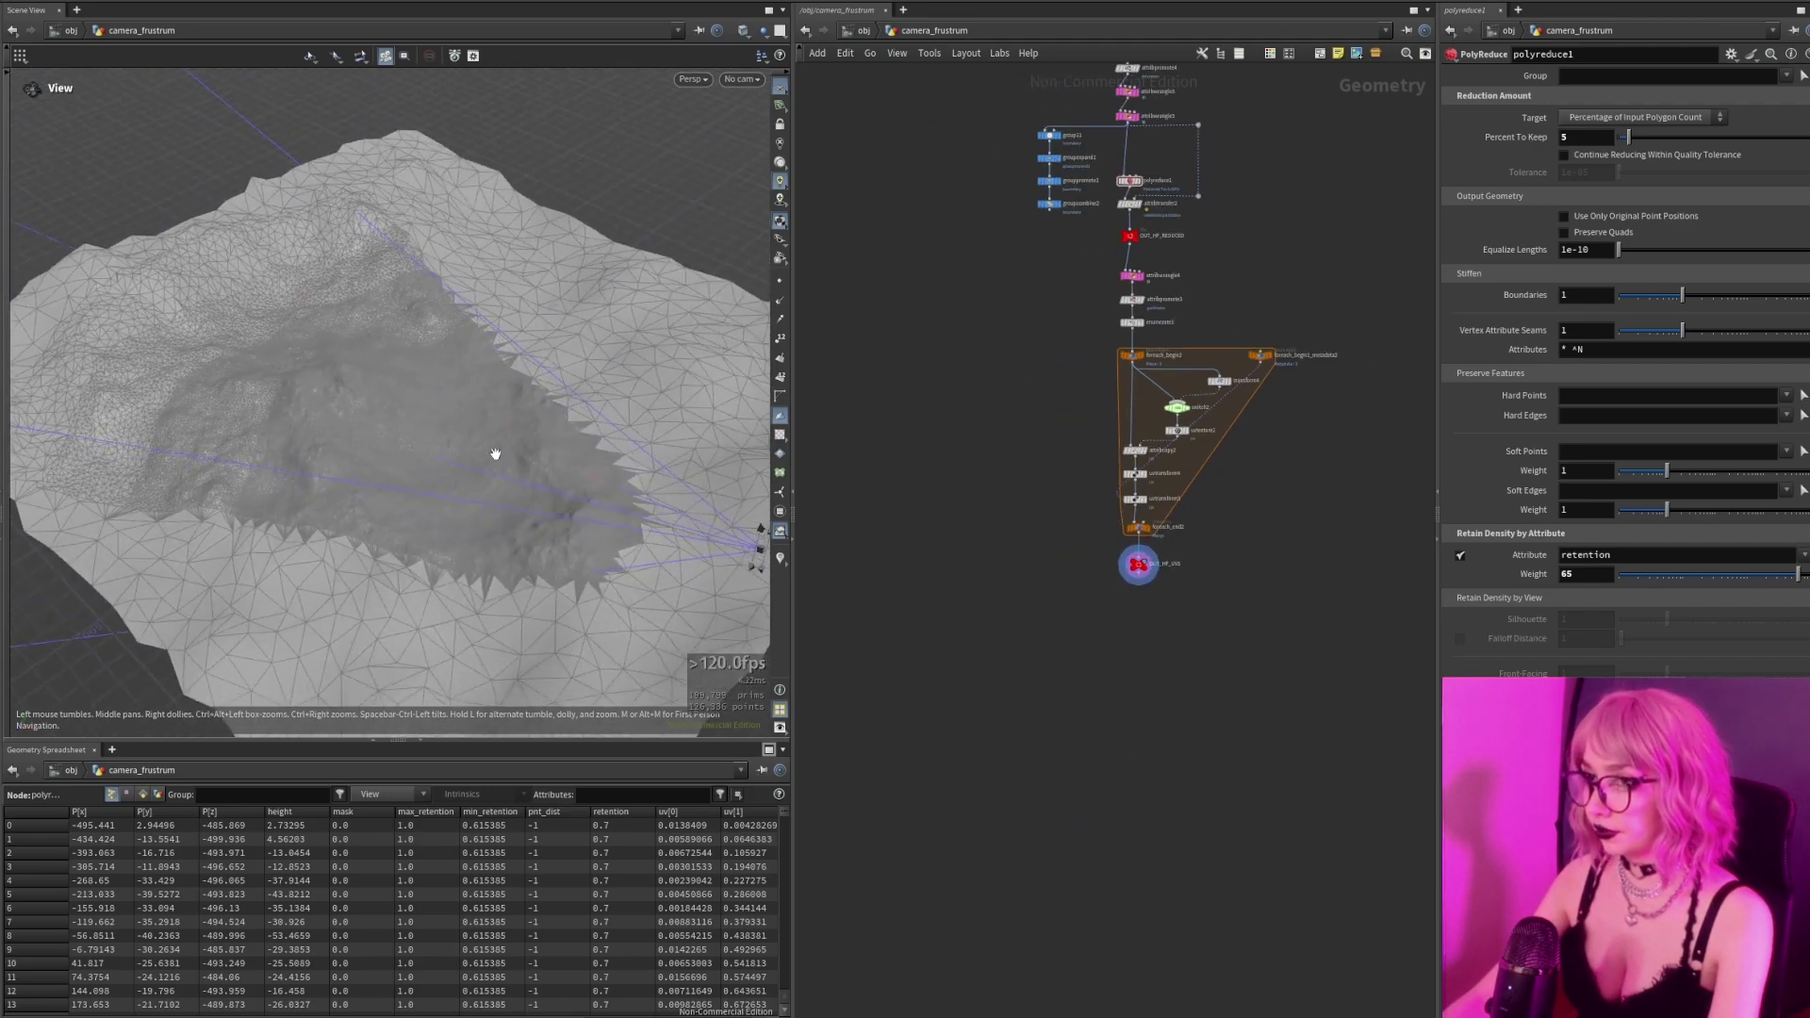
pyautogui.scroll(3, 1304, 216)
pyautogui.scroll(2, 1209, 313)
pyautogui.scroll(5, 1054, 571)
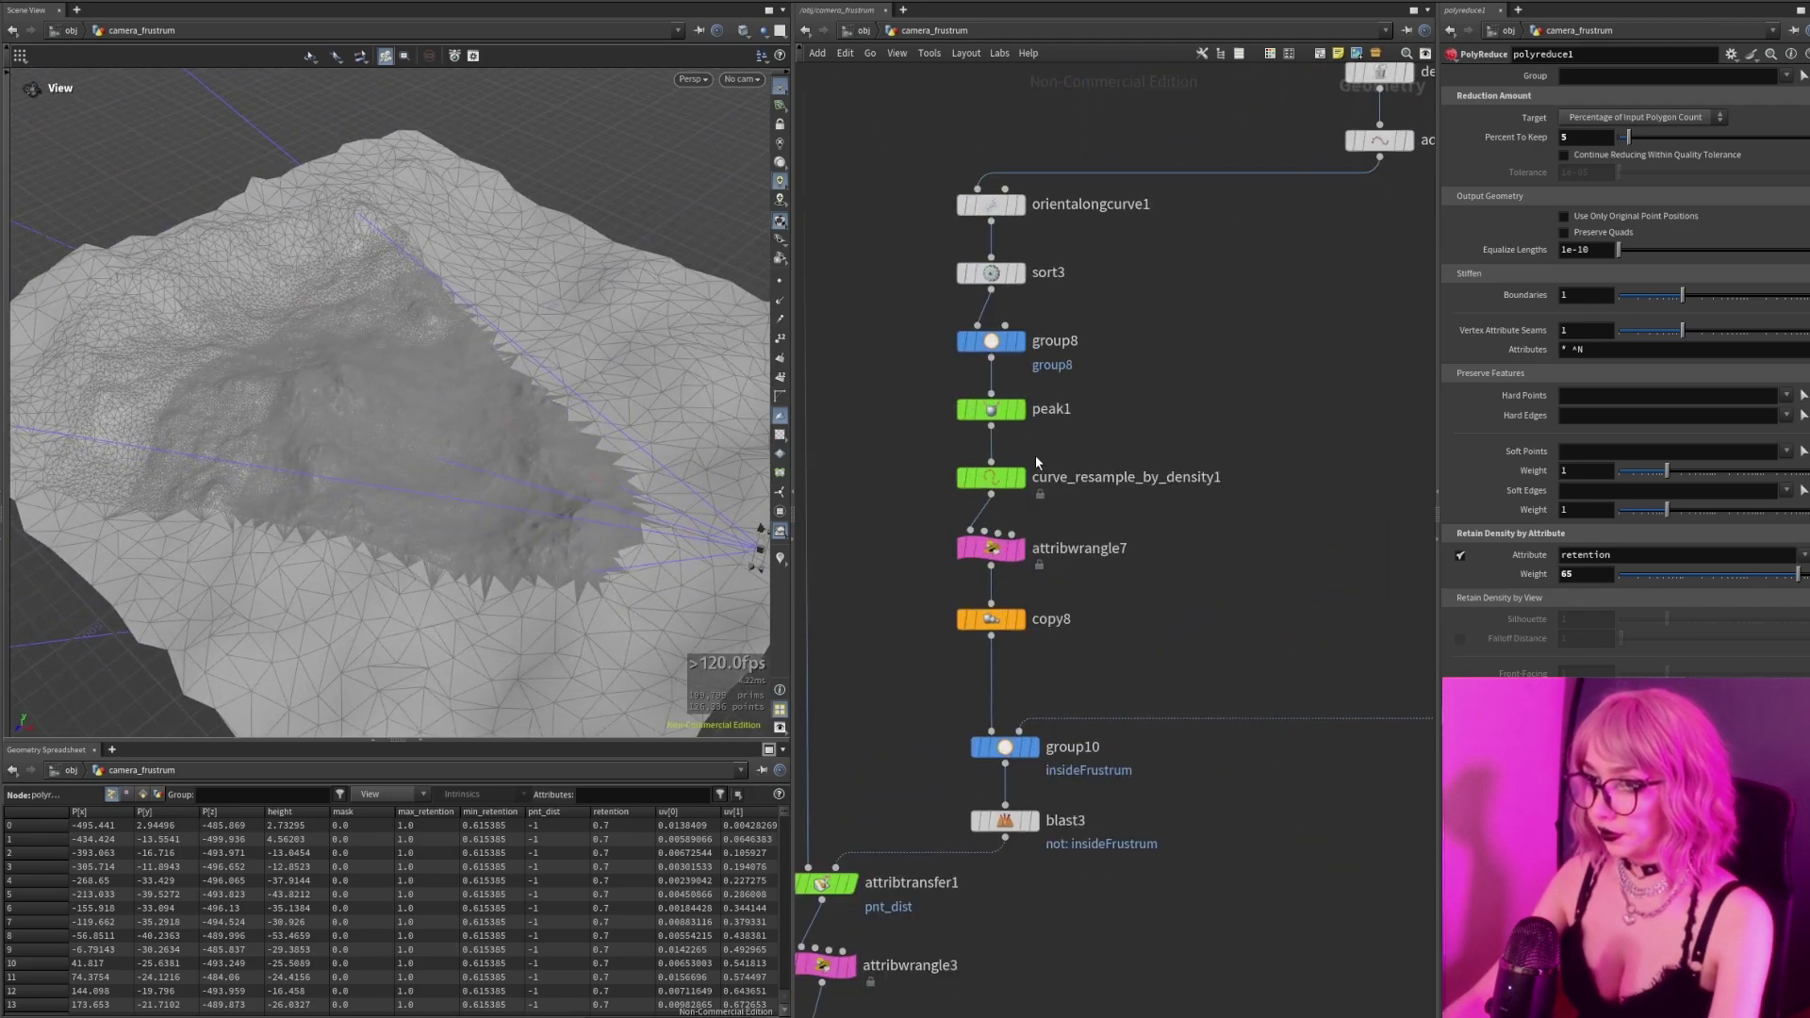
pyautogui.click(990, 476)
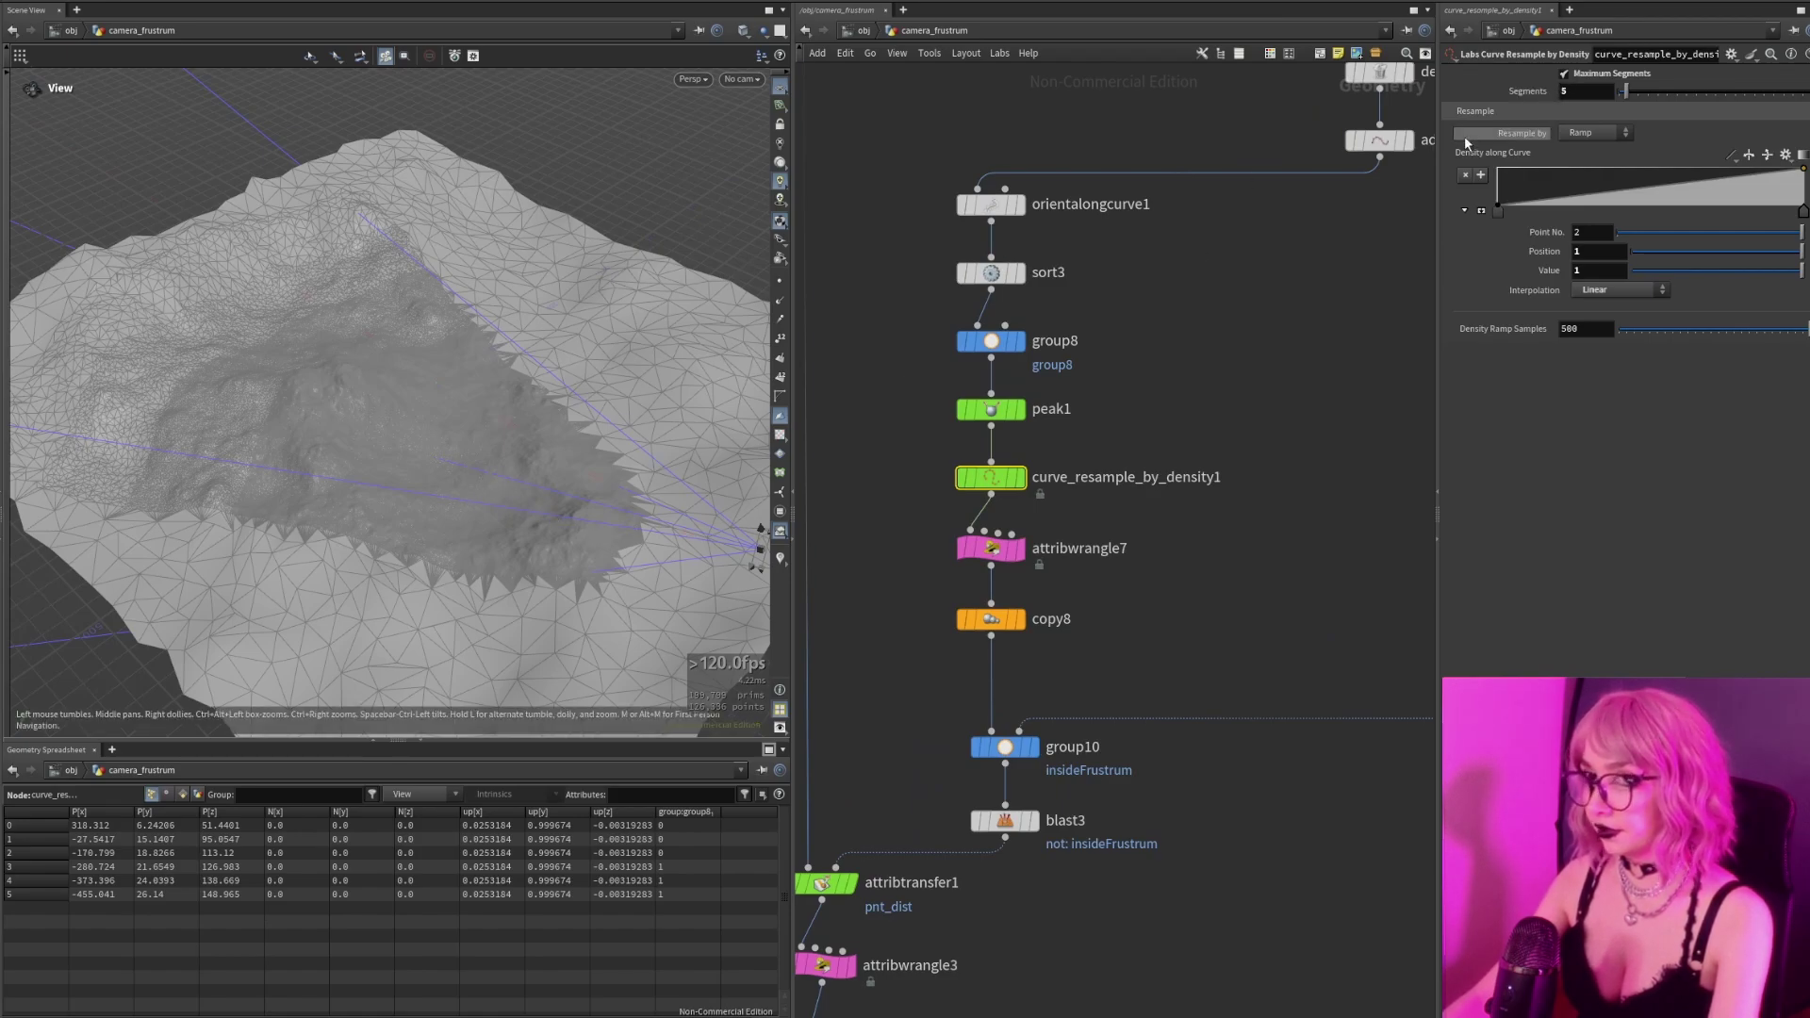
pyautogui.click(1572, 91)
pyautogui.write('3')
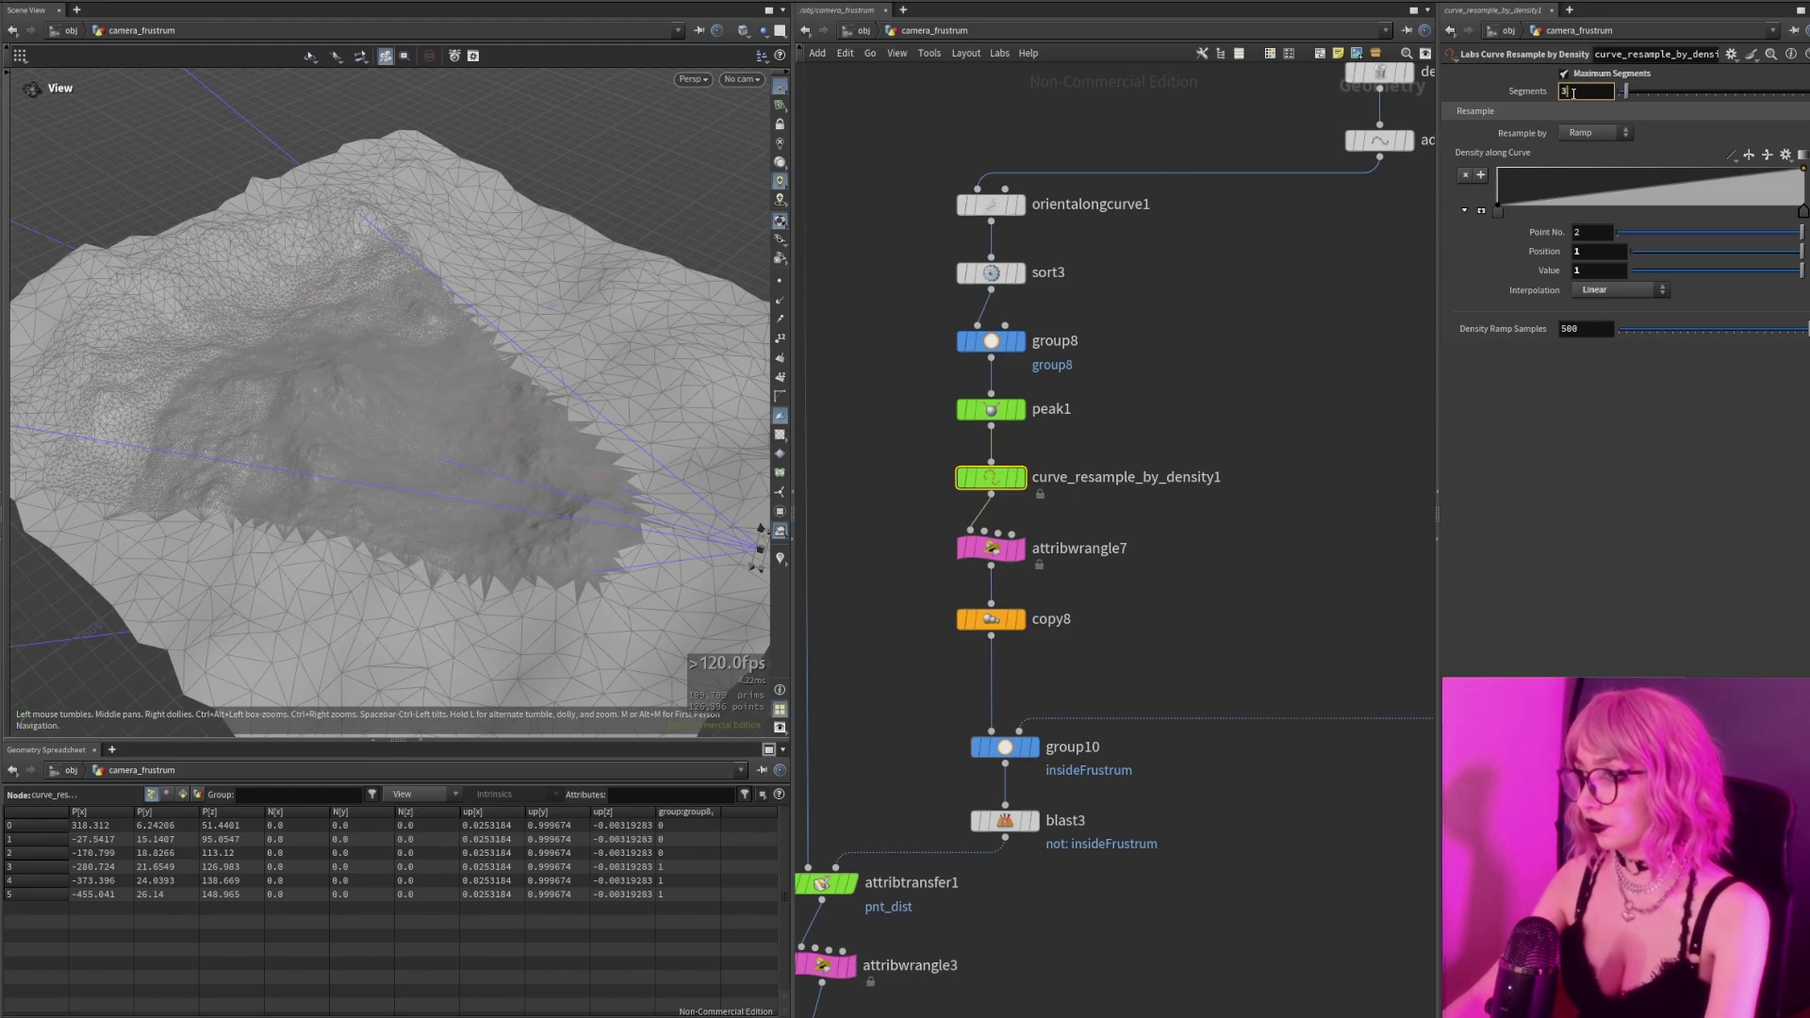
pyautogui.press('Return')
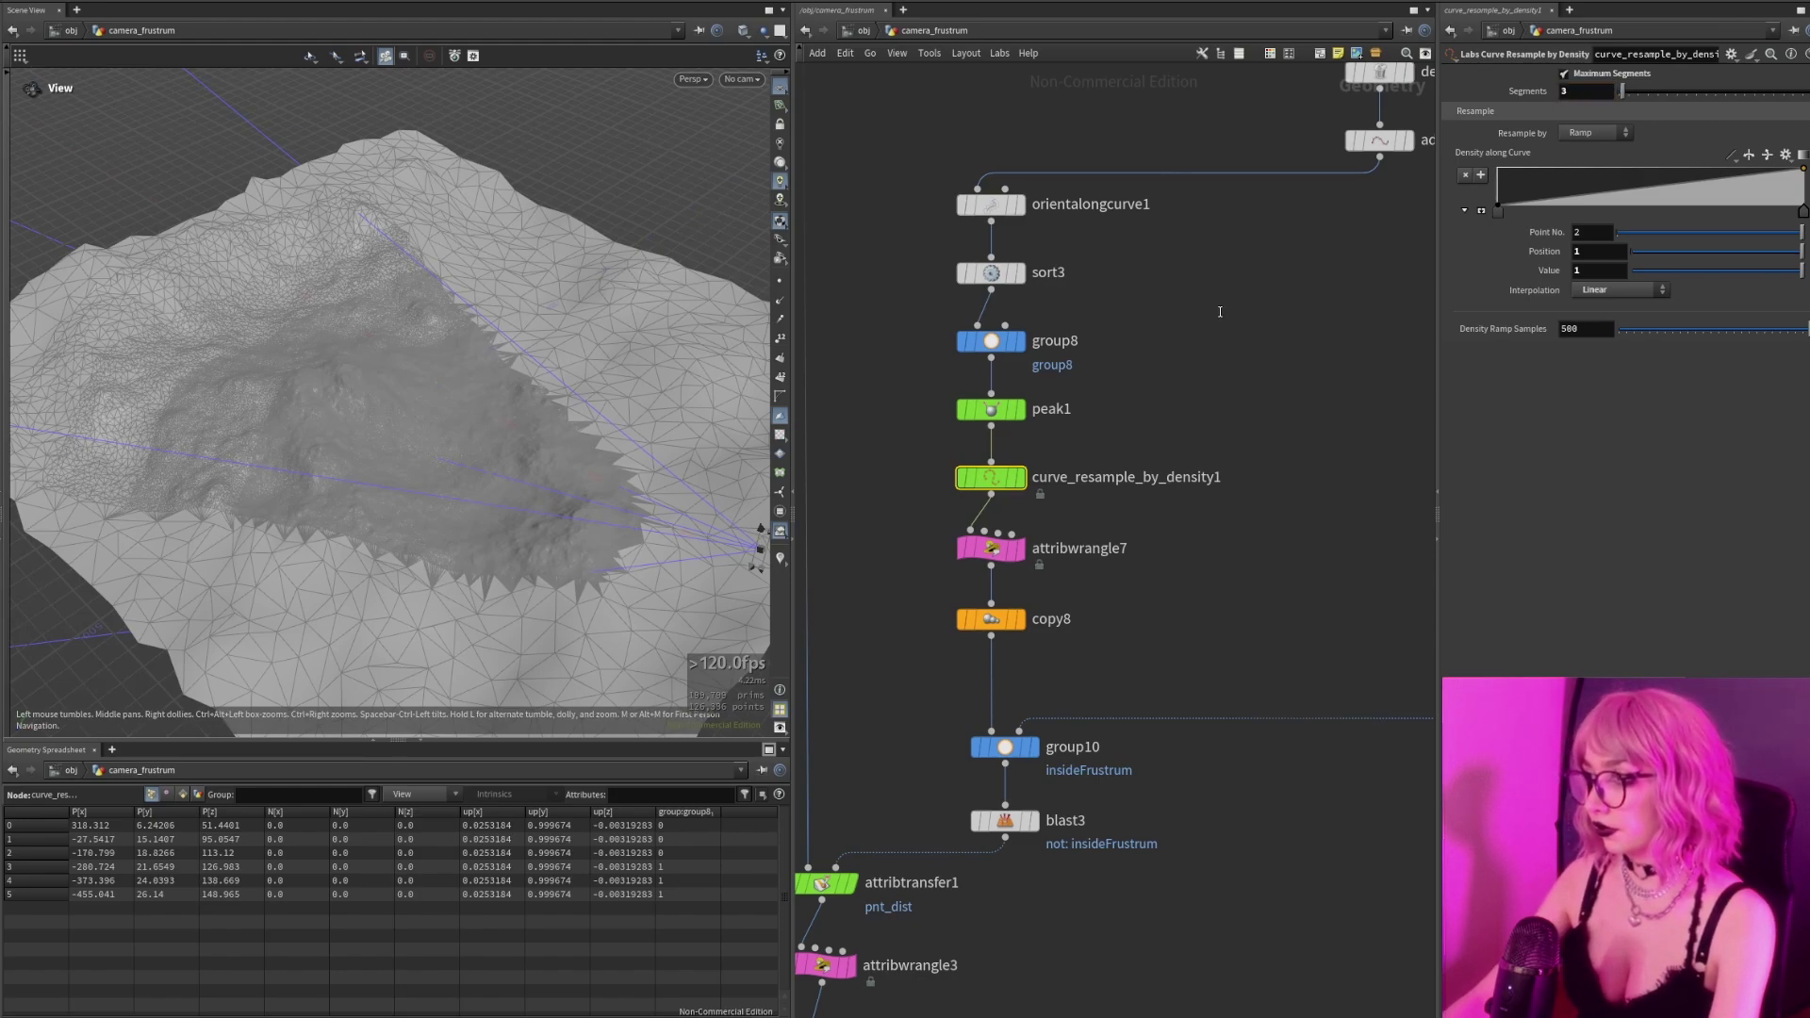
# Inspect the updated mesh density and display the UV checker texture on the terrain to examine its UV scale around the frustum.
pyautogui.moveTo(335, 469); pyautogui.dragTo(509, 388)
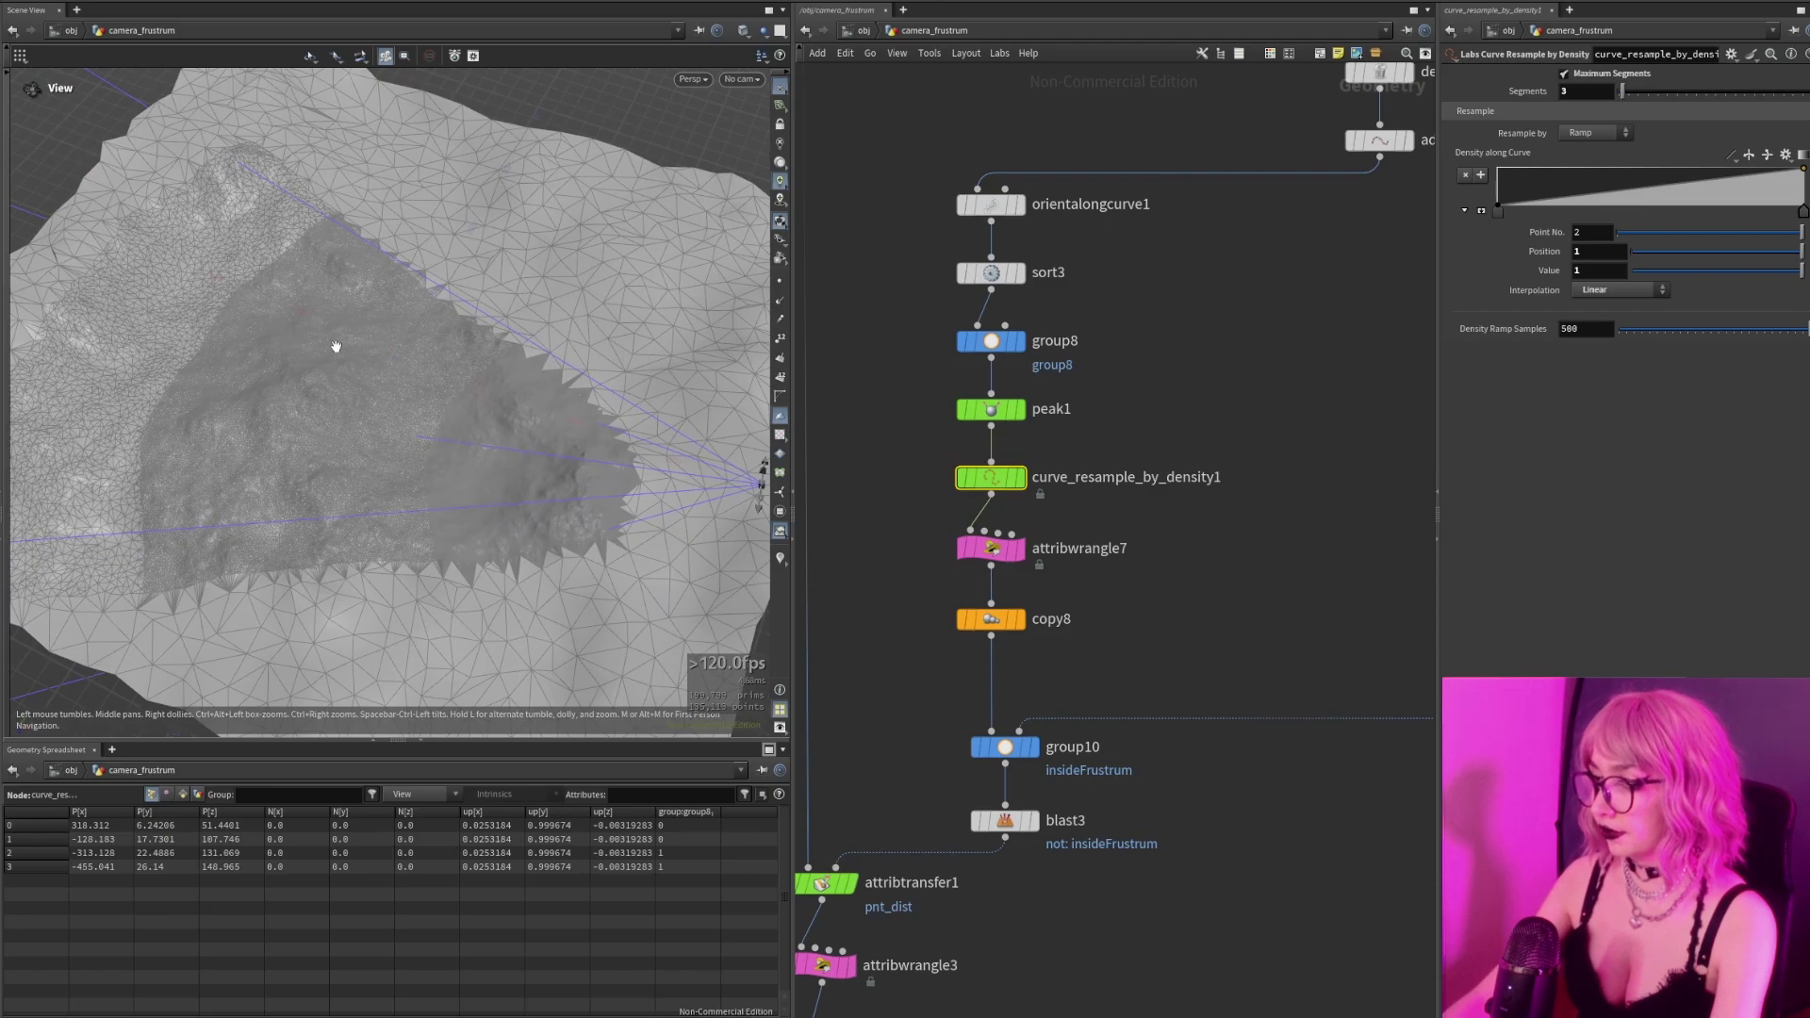
pyautogui.moveTo(191, 485); pyautogui.dragTo(377, 448)
pyautogui.moveTo(354, 521); pyautogui.dragTo(348, 399)
pyautogui.click(778, 441)
pyautogui.moveTo(556, 447); pyautogui.dragTo(461, 505)
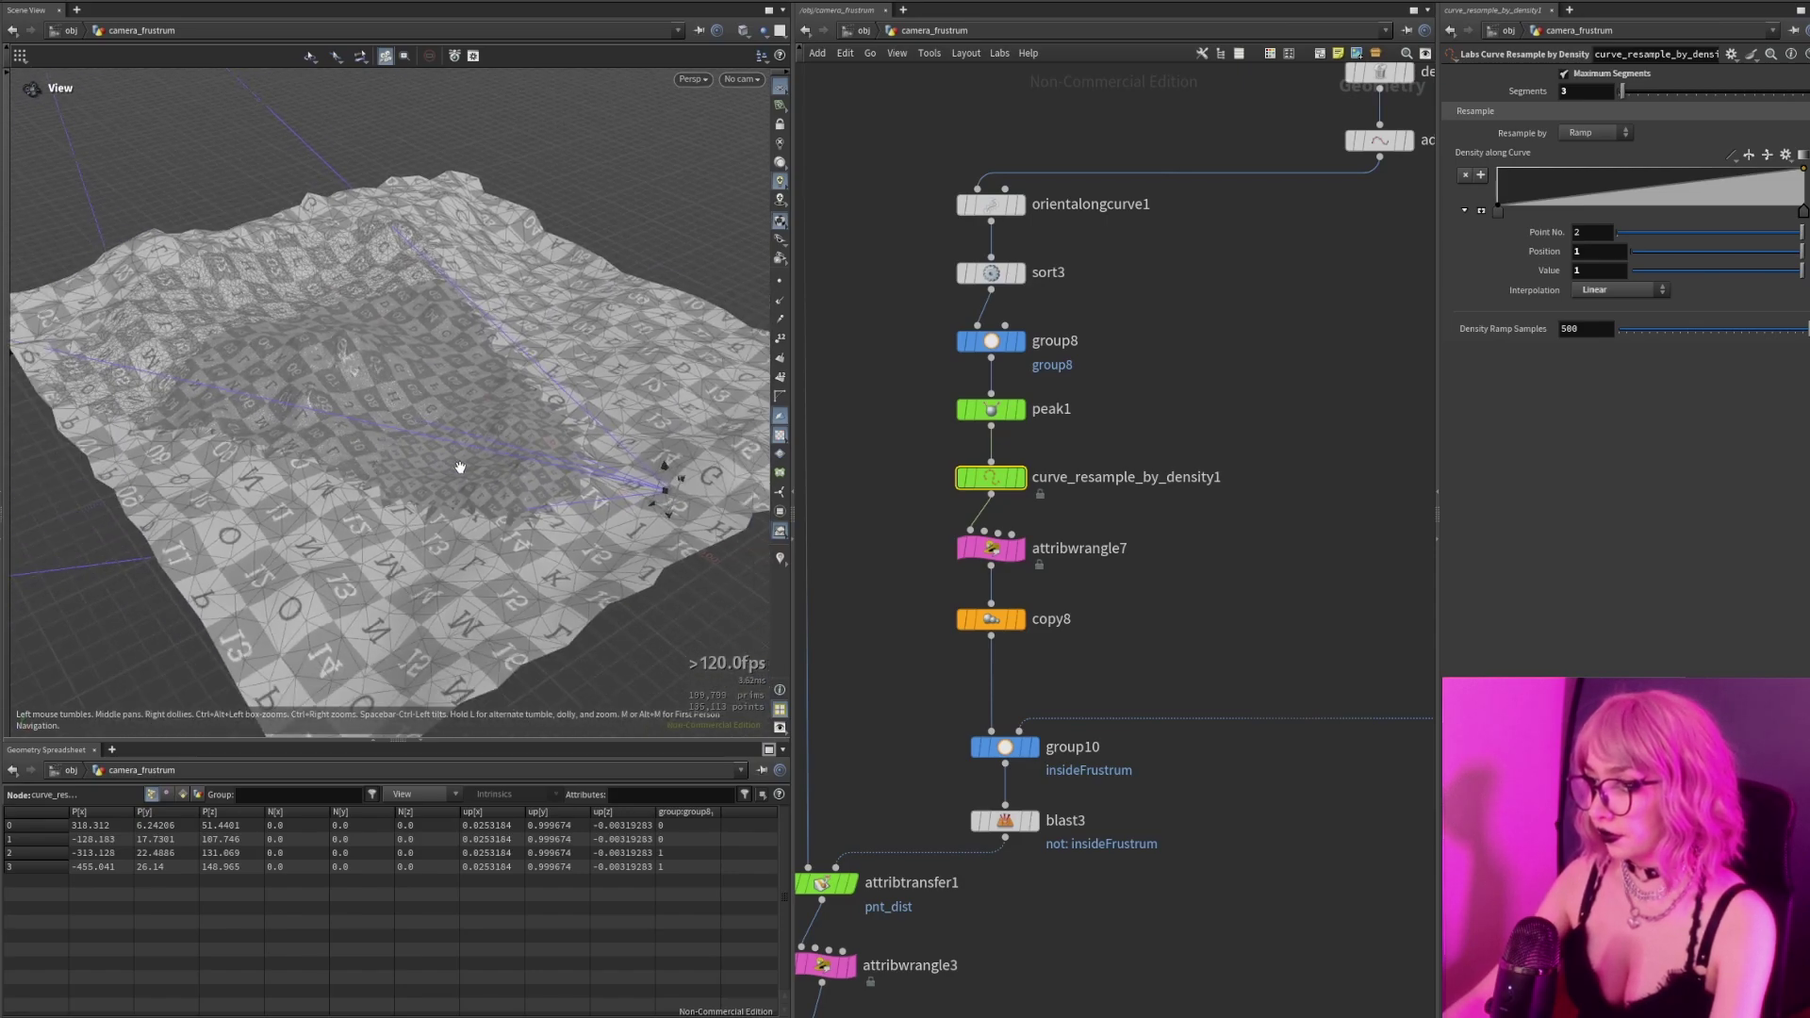
pyautogui.moveTo(397, 422); pyautogui.dragTo(293, 437, button='right')
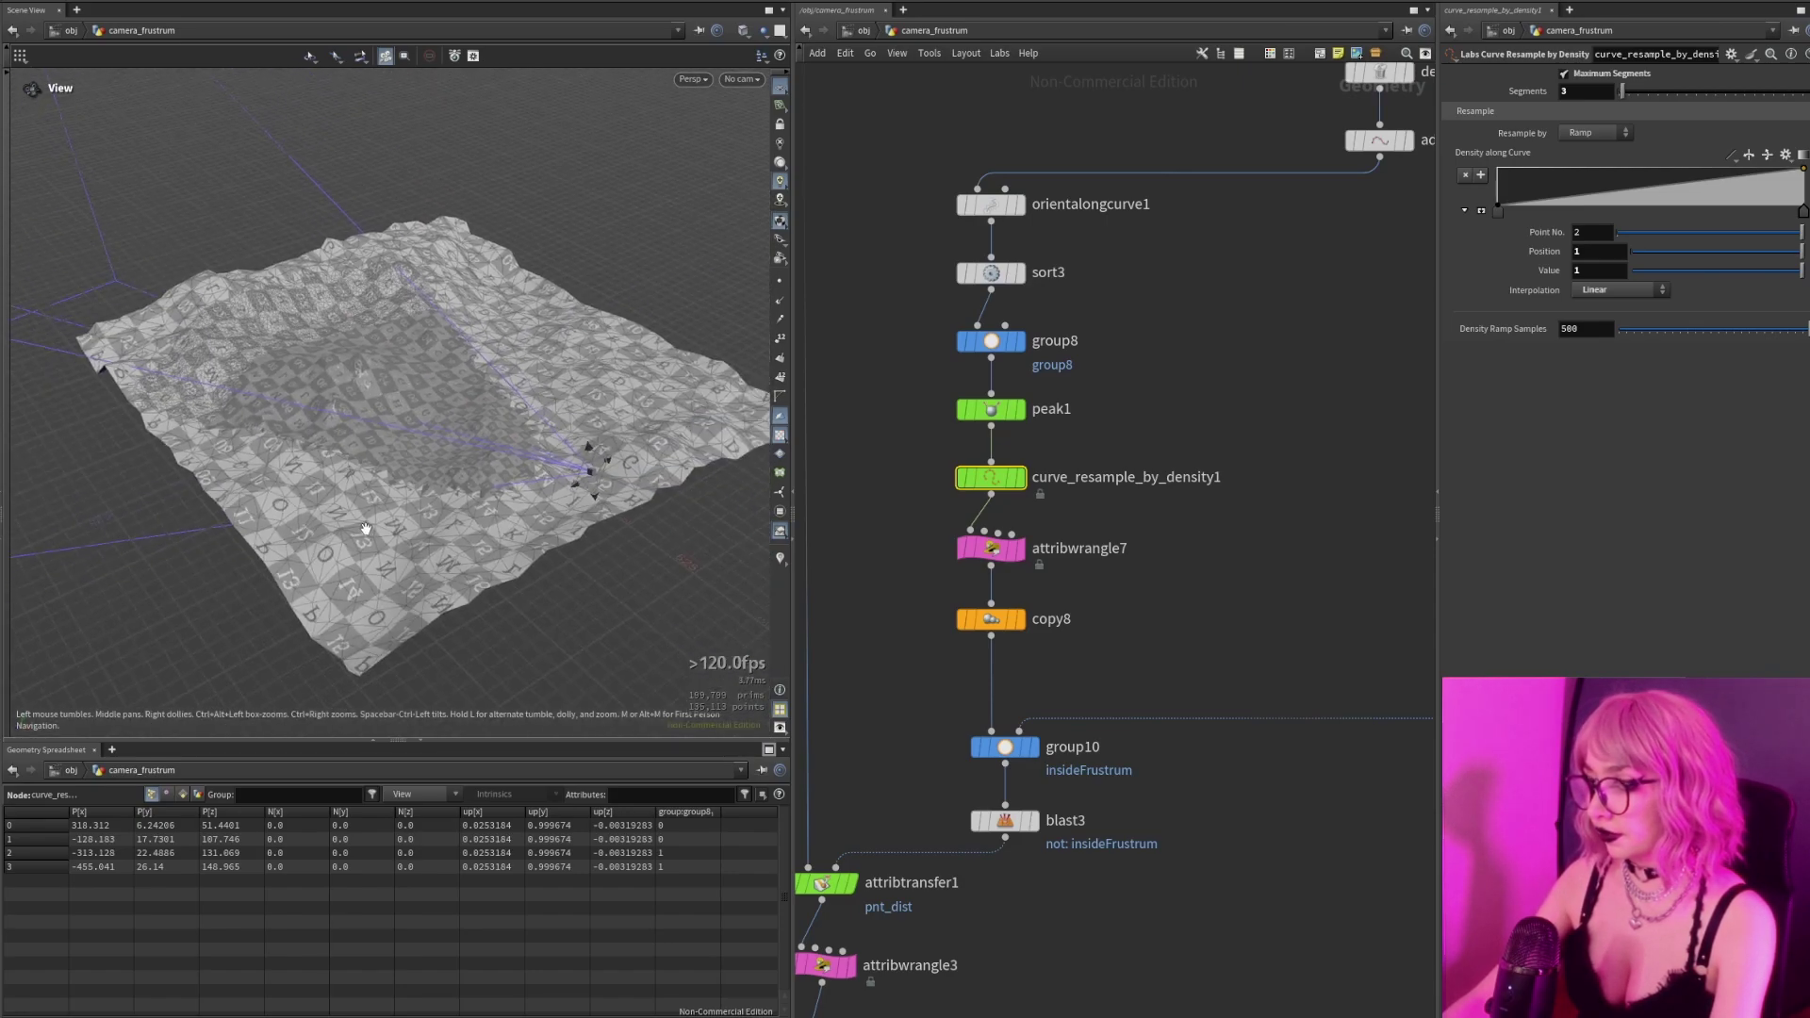
pyautogui.moveTo(365, 530); pyautogui.dragTo(388, 565)
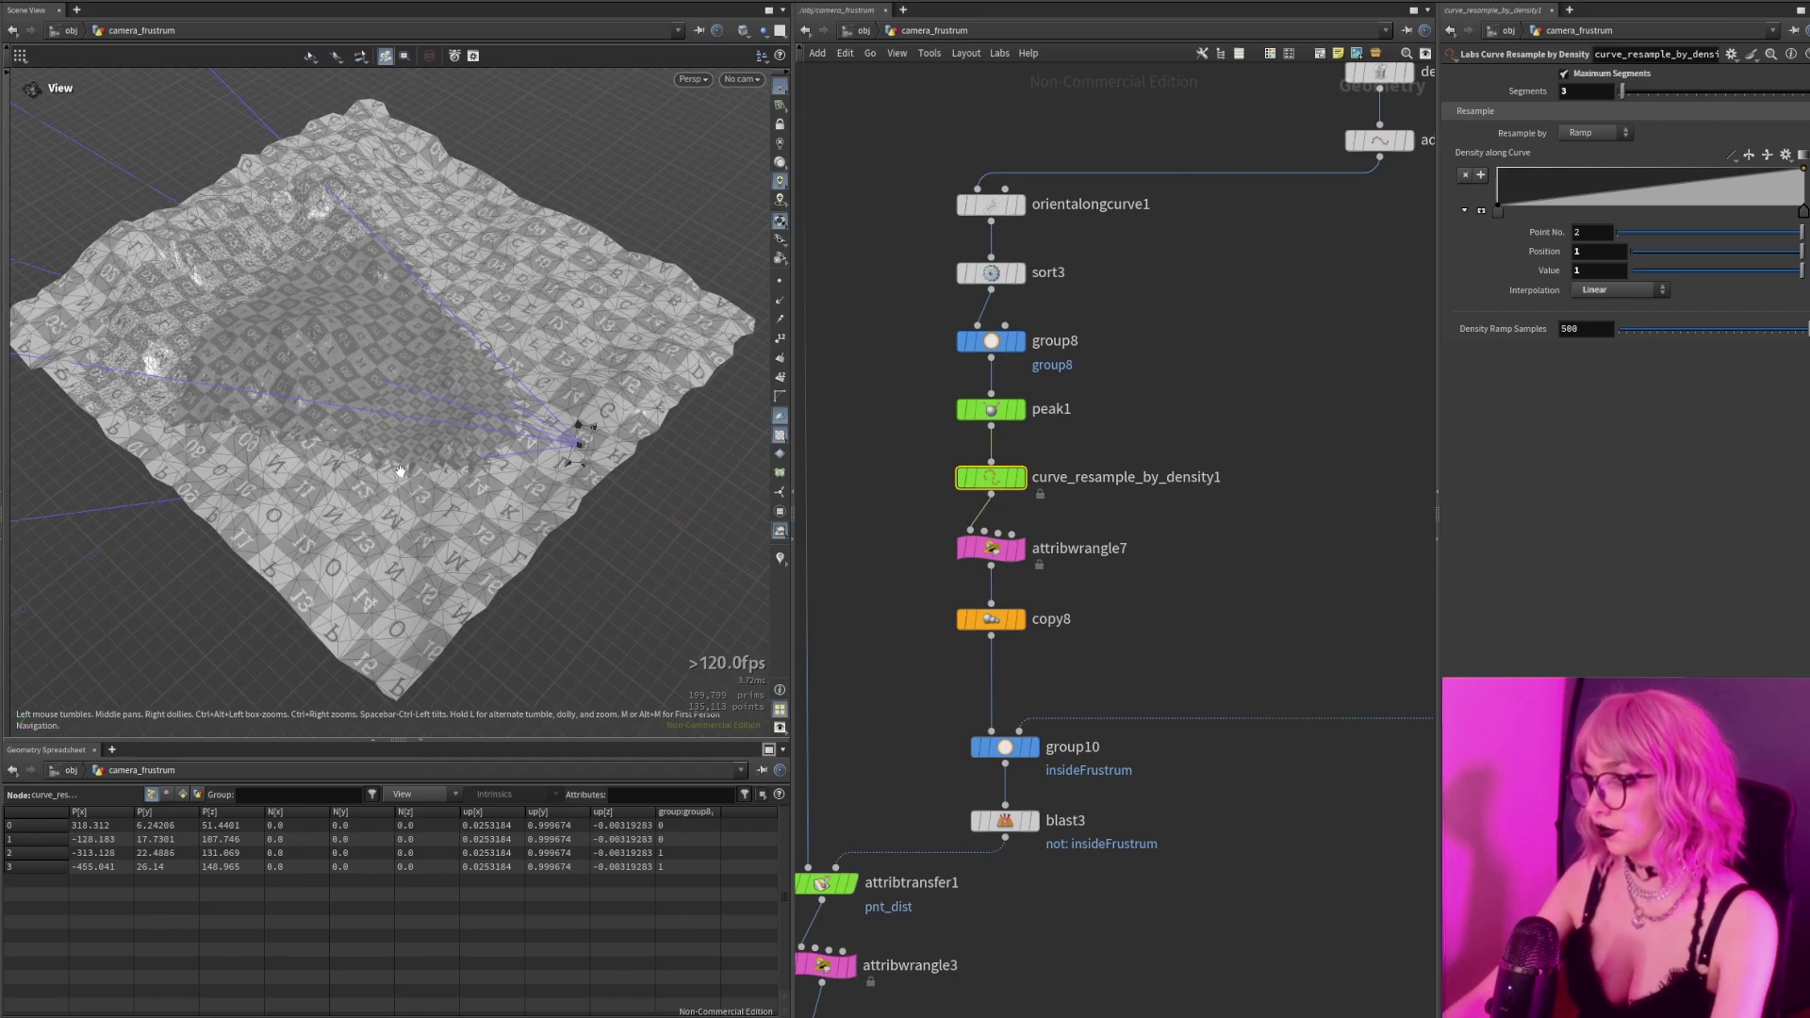
pyautogui.moveTo(399, 471); pyautogui.dragTo(456, 400)
pyautogui.press('h')
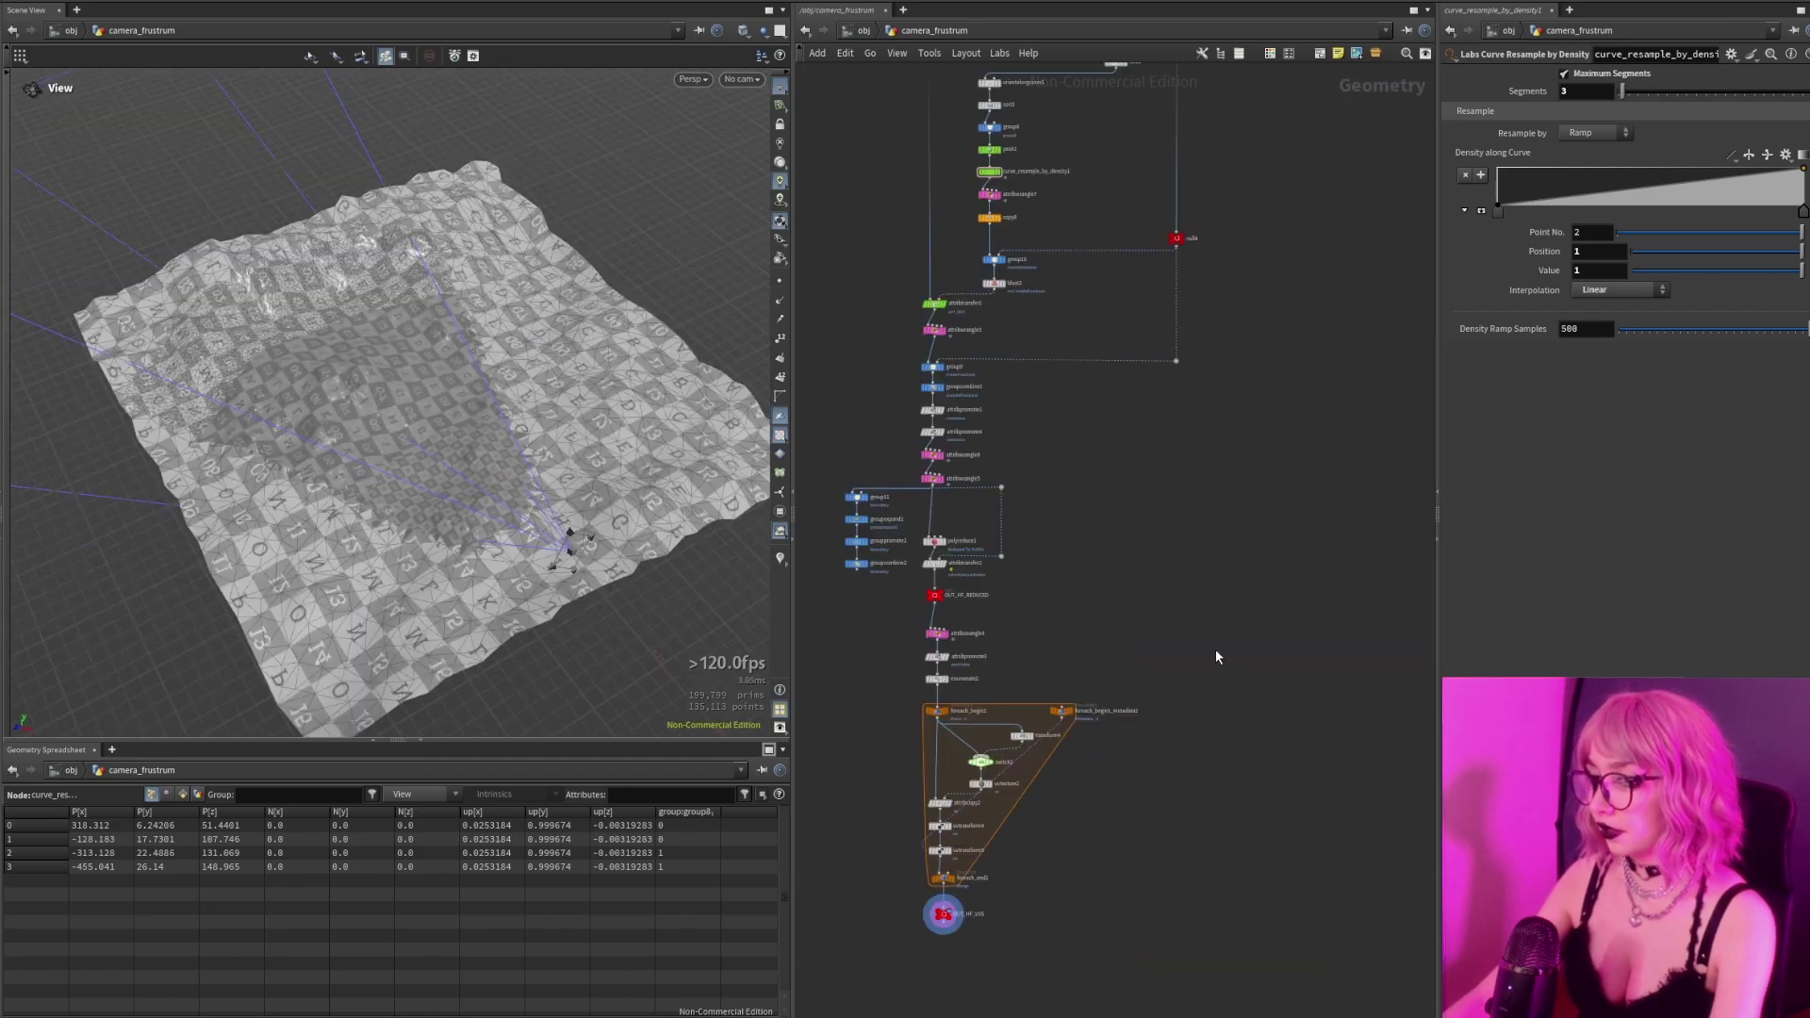